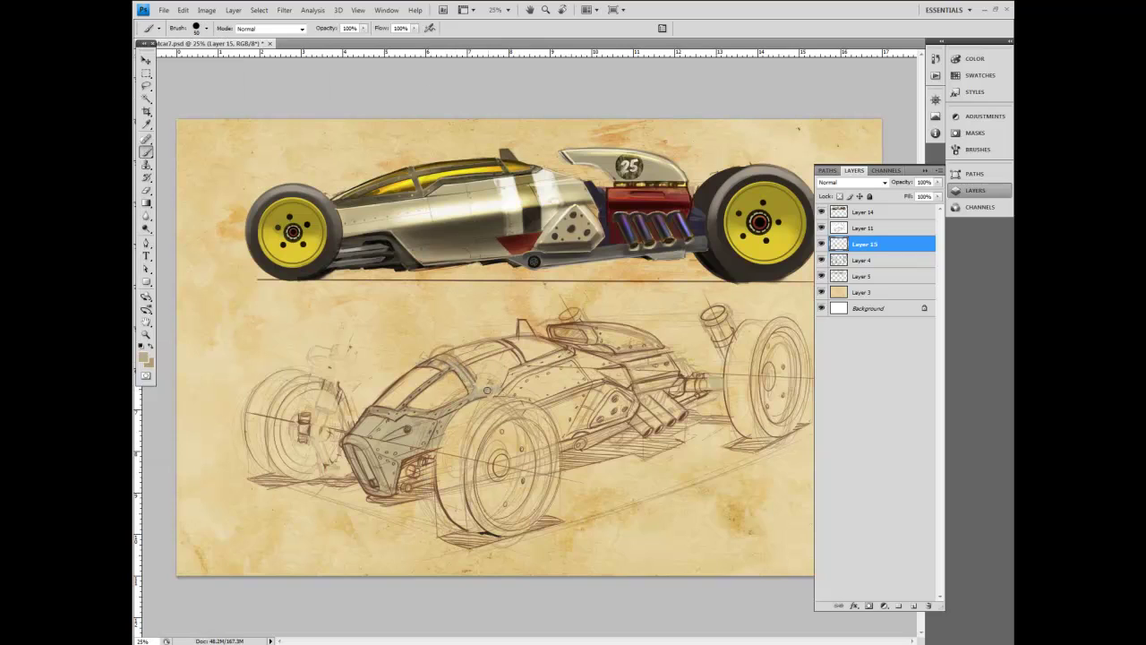
Step: Block in the lower car's body, engine section and canopy frame with the current beige brush colour on Layer 15
mouse_move(487, 390)
mouse_down()
mouse_move(560, 356)
mouse_move(573, 369)
mouse_move(504, 394)
mouse_move(582, 381)
mouse_move(550, 421)
mouse_move(574, 419)
mouse_move(563, 449)
mouse_move(609, 430)
mouse_move(637, 380)
mouse_move(573, 356)
mouse_move(610, 337)
mouse_move(658, 349)
mouse_up()
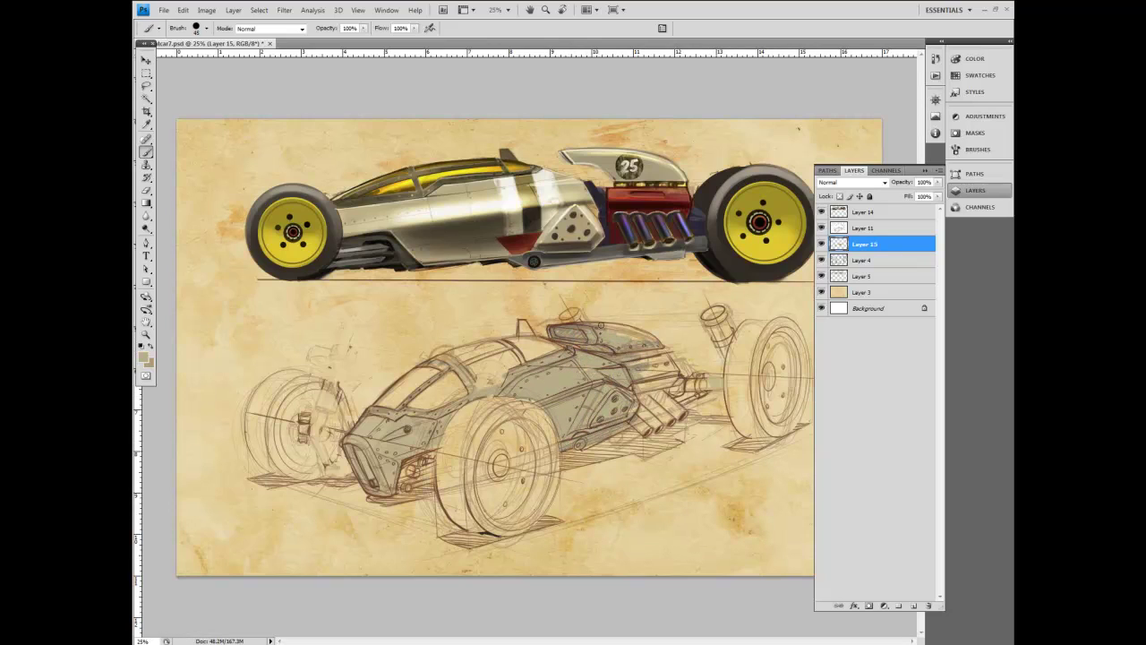
mouse_move(591, 328)
mouse_down()
mouse_move(634, 341)
mouse_move(658, 369)
mouse_move(652, 411)
mouse_move(642, 397)
mouse_move(657, 424)
mouse_move(645, 429)
mouse_move(674, 412)
mouse_move(662, 401)
mouse_move(677, 387)
mouse_move(703, 378)
mouse_move(678, 385)
mouse_move(680, 396)
mouse_move(702, 385)
mouse_up()
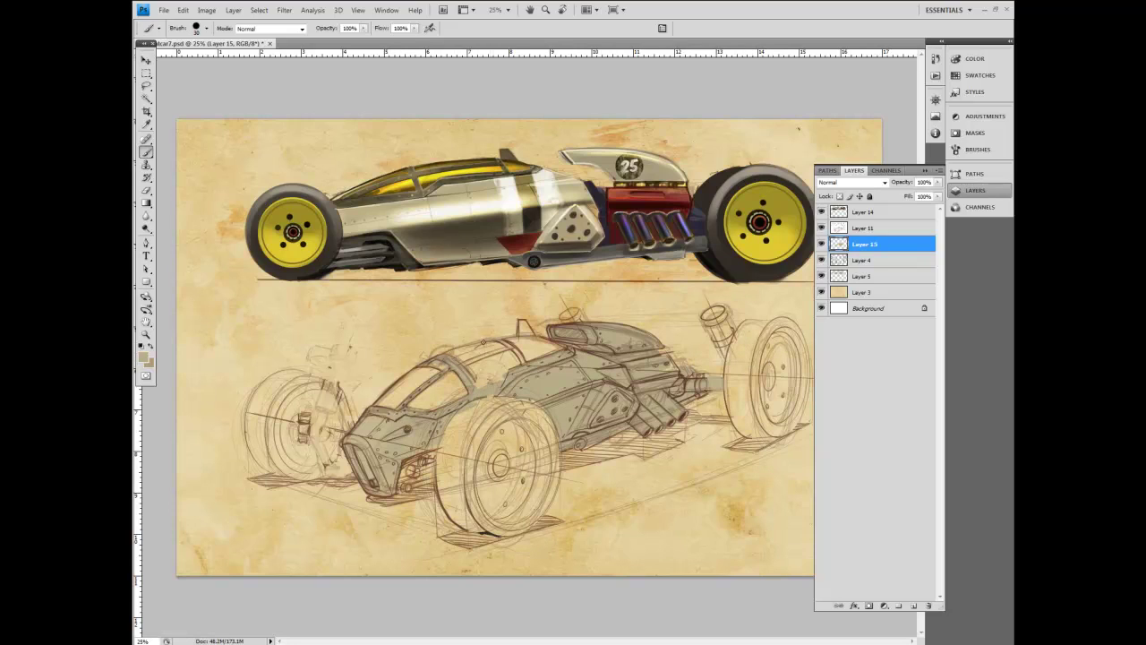
mouse_move(485, 343)
mouse_down()
mouse_move(504, 346)
mouse_move(465, 362)
mouse_up()
Step: Set the foreground colour to dark grey and paint the tread and upper edge of the near front tyre
key(i)
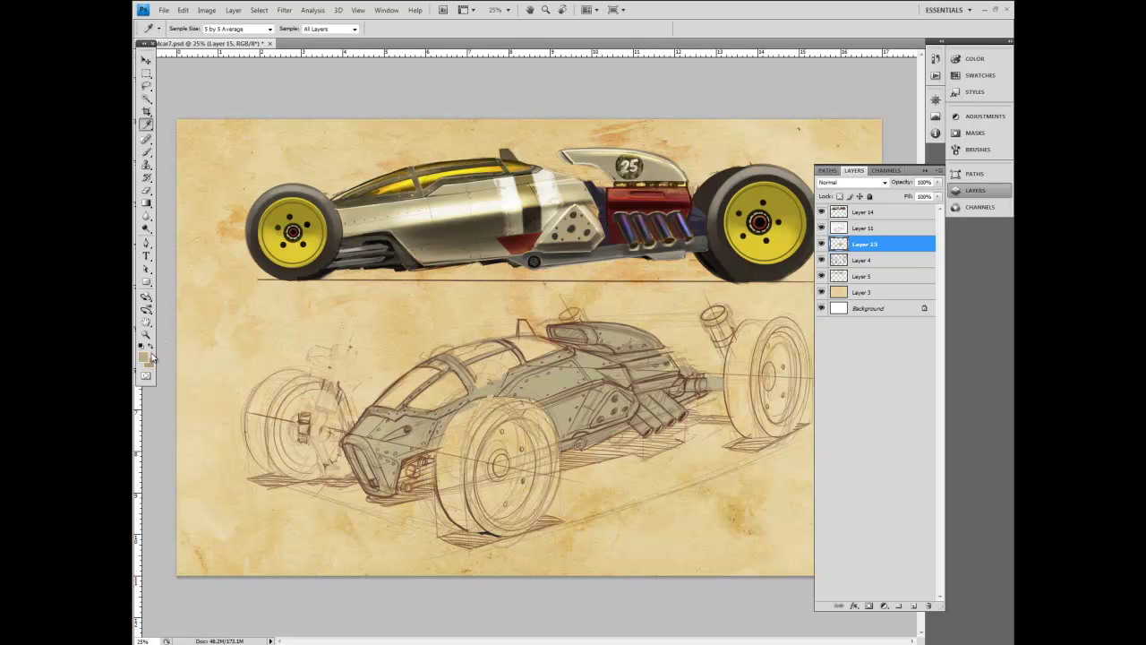
click(144, 357)
click(268, 346)
click(515, 235)
click(147, 151)
mouse_move(498, 412)
mouse_down()
mouse_move(466, 469)
mouse_move(456, 456)
mouse_move(480, 404)
mouse_move(455, 451)
mouse_move(463, 469)
mouse_move(441, 483)
mouse_move(449, 501)
mouse_move(463, 461)
mouse_move(464, 496)
mouse_move(471, 444)
mouse_move(464, 503)
mouse_move(523, 404)
mouse_up()
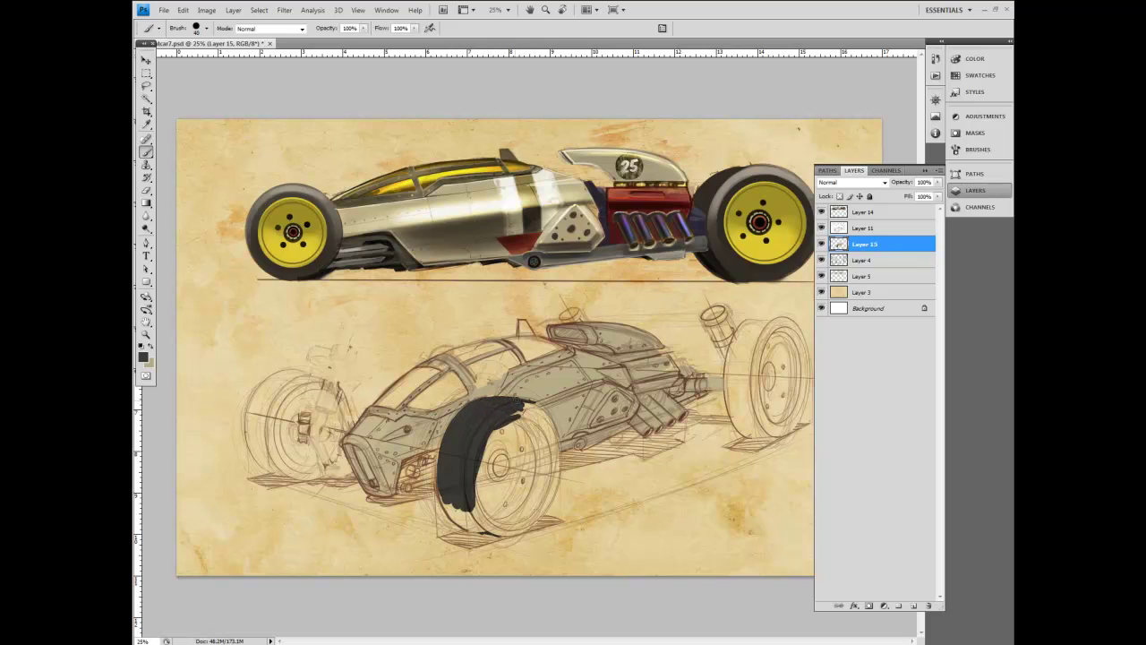
Step: Enlarge the brush and fill the rest of the near front wheel with dark grey out to its sketched edge
key(bracketright)
key(bracketright)
key(bracketright)
key(bracketright)
key(bracketright)
key(bracketright)
key(bracketright)
key(bracketright)
key(bracketright)
key(bracketright)
mouse_move(528, 425)
mouse_down()
mouse_move(502, 512)
mouse_move(445, 508)
mouse_move(465, 528)
mouse_move(514, 522)
mouse_move(535, 480)
mouse_up()
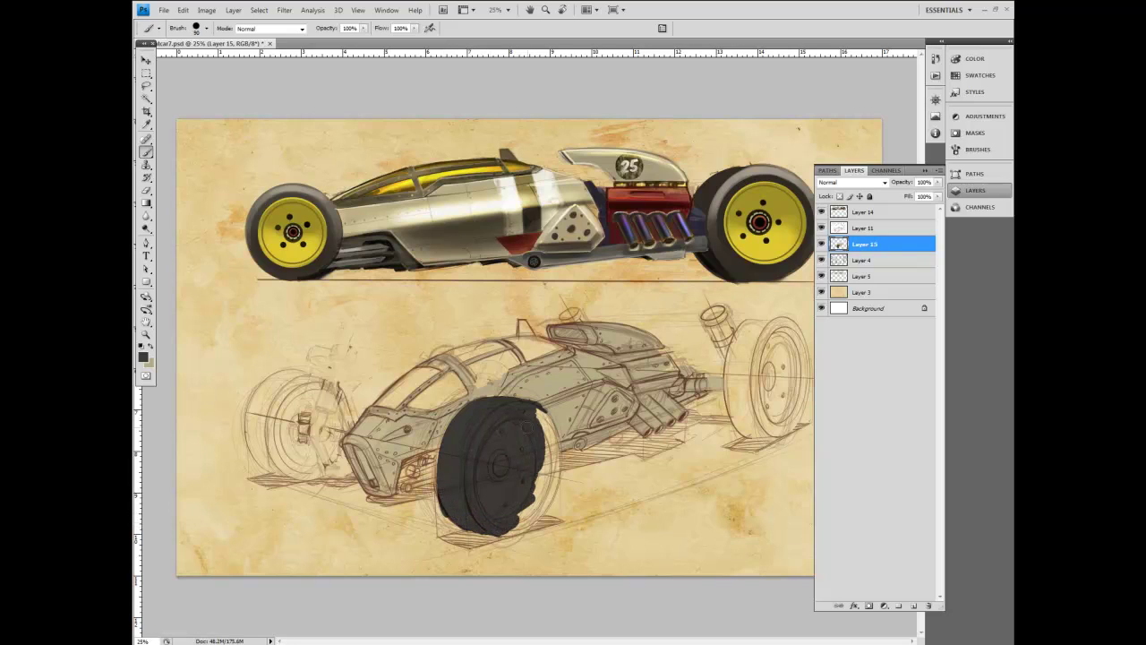
mouse_move(541, 408)
mouse_down()
mouse_move(552, 475)
mouse_move(512, 532)
mouse_move(553, 489)
mouse_move(551, 502)
mouse_move(516, 532)
mouse_up()
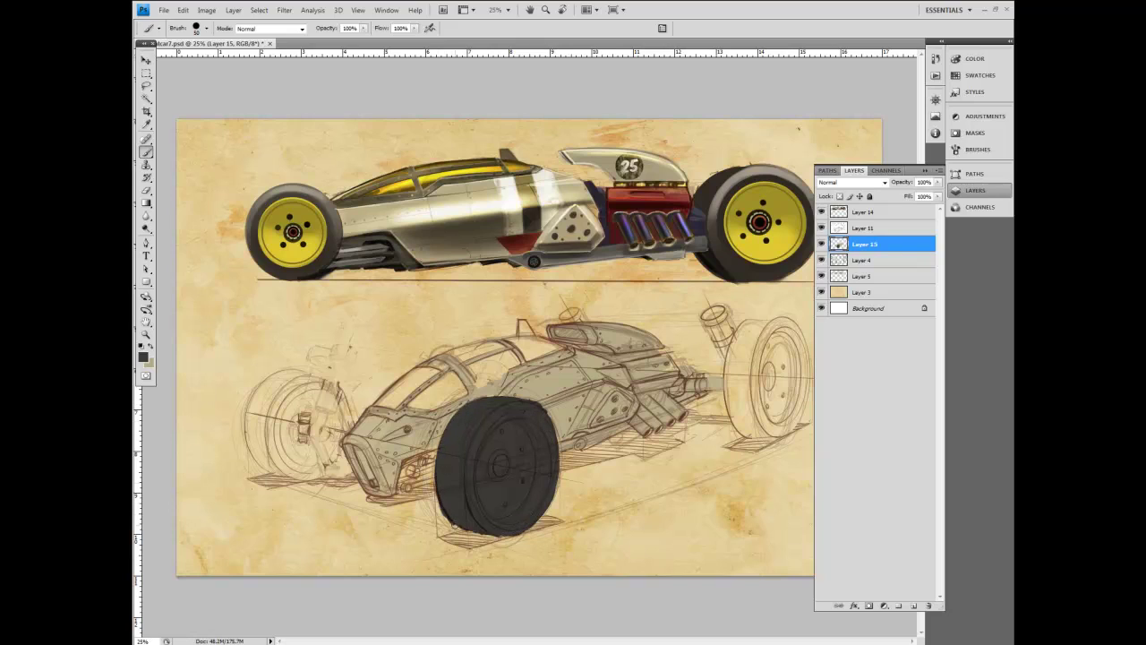
Step: Enlarge the brush and paint the first dark grey patch on the rear wheel's tread
key(])
key(])
key(])
mouse_move(762, 332)
mouse_down()
mouse_move(745, 394)
mouse_move(731, 370)
mouse_move(743, 327)
mouse_up()
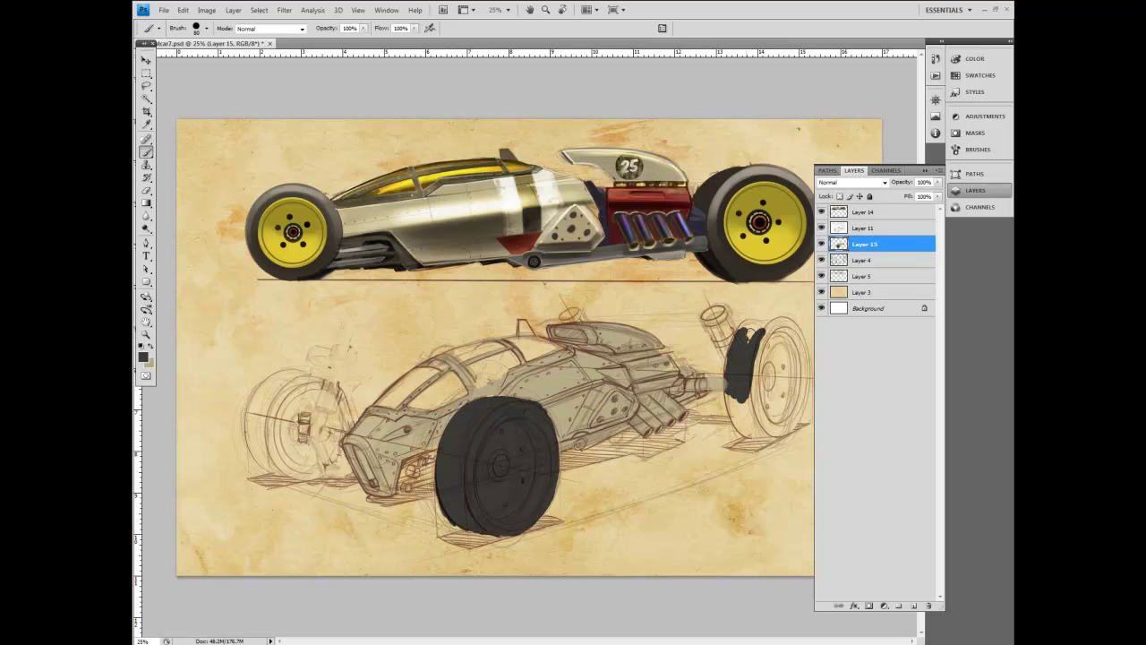
click(821, 211)
click(821, 212)
click(862, 211)
key(e)
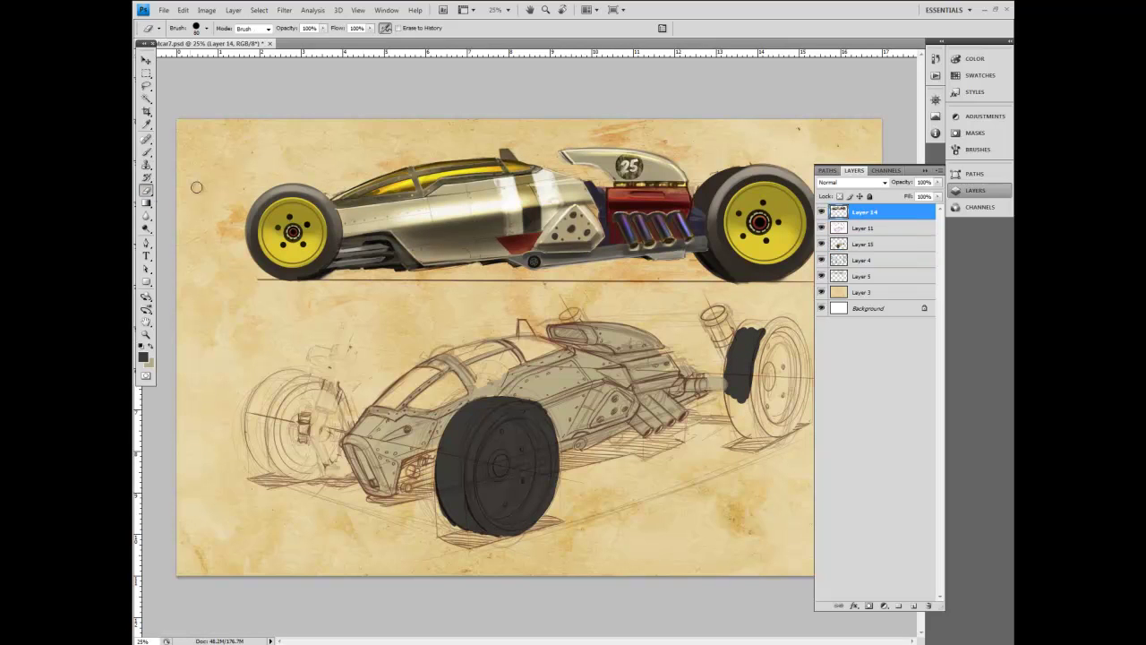
click(862, 243)
key(b)
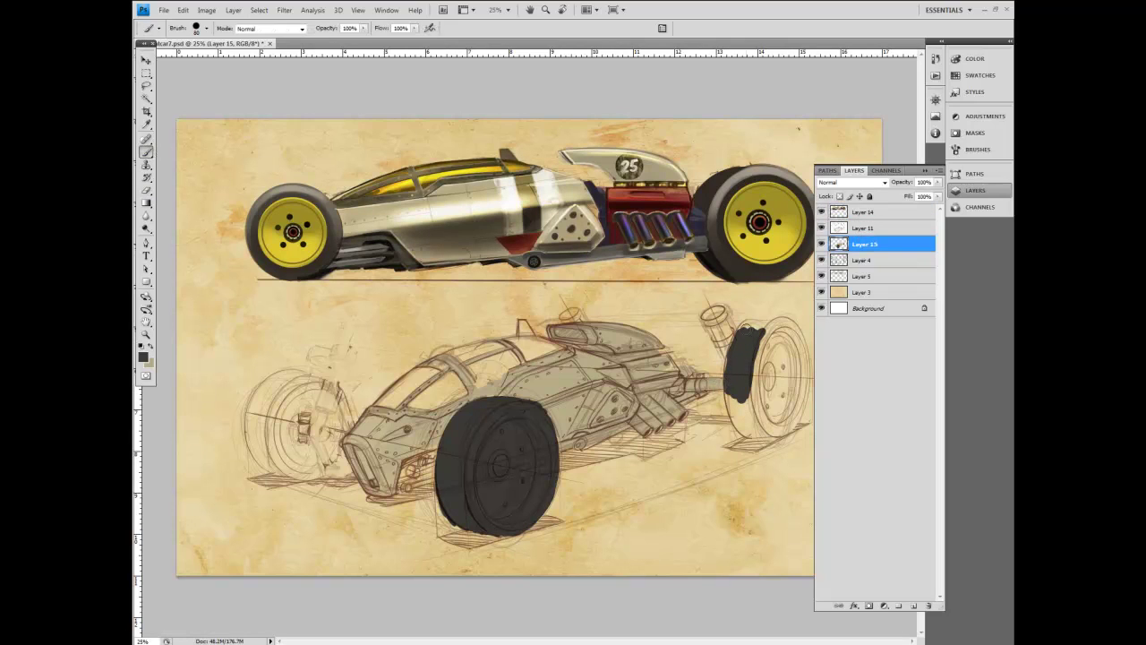
Step: Paint the rest of the rear tyre dark grey on Layer 15, leaving the hub area open
mouse_move(761, 336)
mouse_down()
mouse_move(757, 408)
mouse_move(727, 403)
mouse_move(741, 433)
mouse_move(768, 400)
mouse_move(762, 323)
mouse_move(785, 319)
mouse_up()
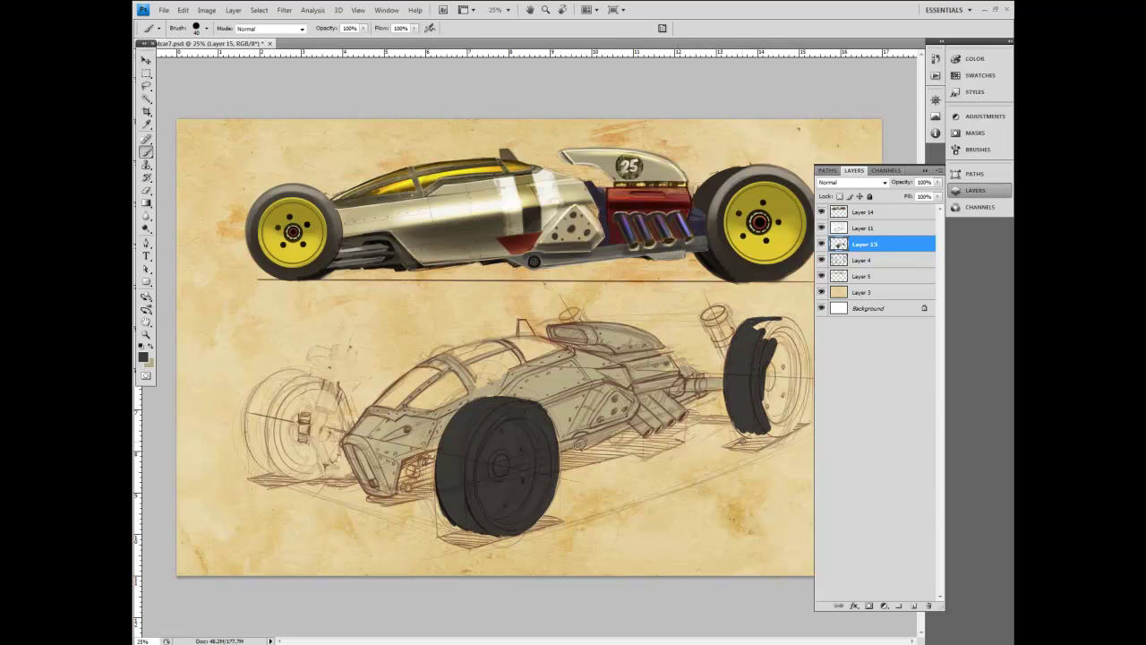
mouse_move(746, 433)
mouse_down()
mouse_move(779, 428)
mouse_move(767, 323)
mouse_move(802, 345)
mouse_move(793, 390)
mouse_move(806, 394)
mouse_move(810, 367)
mouse_move(786, 424)
mouse_move(795, 399)
mouse_move(770, 419)
mouse_up()
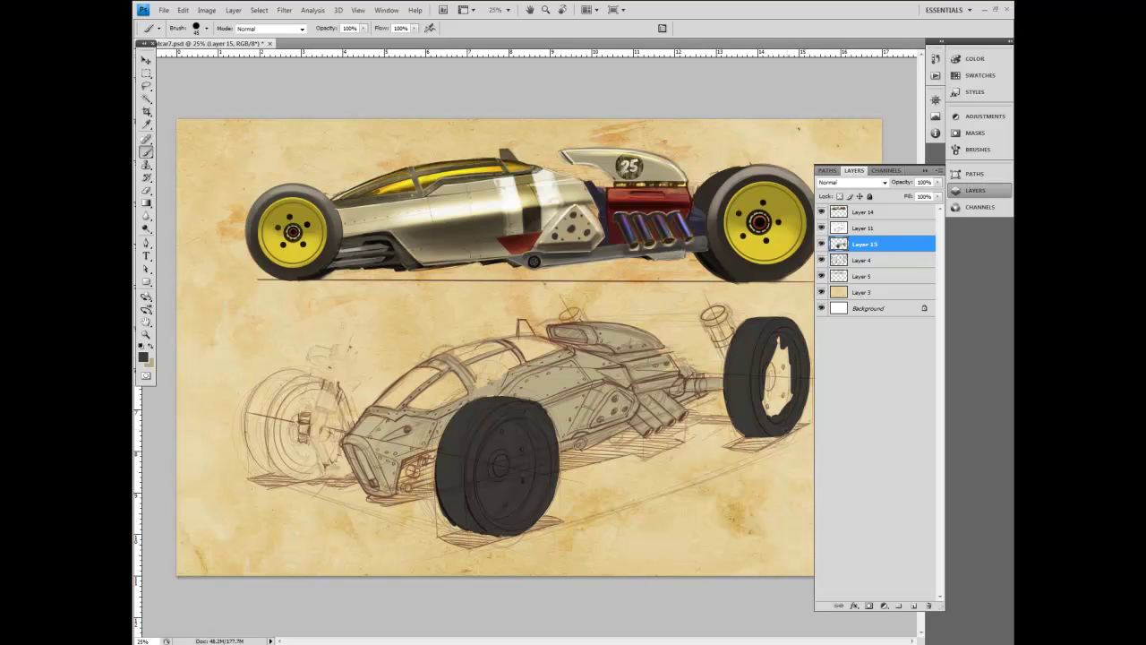
Step: Paint the far front wheel's tyre dark grey all the way around its rim
mouse_move(304, 391)
mouse_down()
mouse_move(321, 383)
mouse_move(274, 439)
mouse_up()
mouse_move(259, 387)
mouse_down()
mouse_move(257, 414)
mouse_move(301, 378)
mouse_move(261, 403)
mouse_move(247, 439)
mouse_move(260, 405)
mouse_move(265, 452)
mouse_move(290, 471)
mouse_move(253, 456)
mouse_up()
key(bracketright)
key(bracketright)
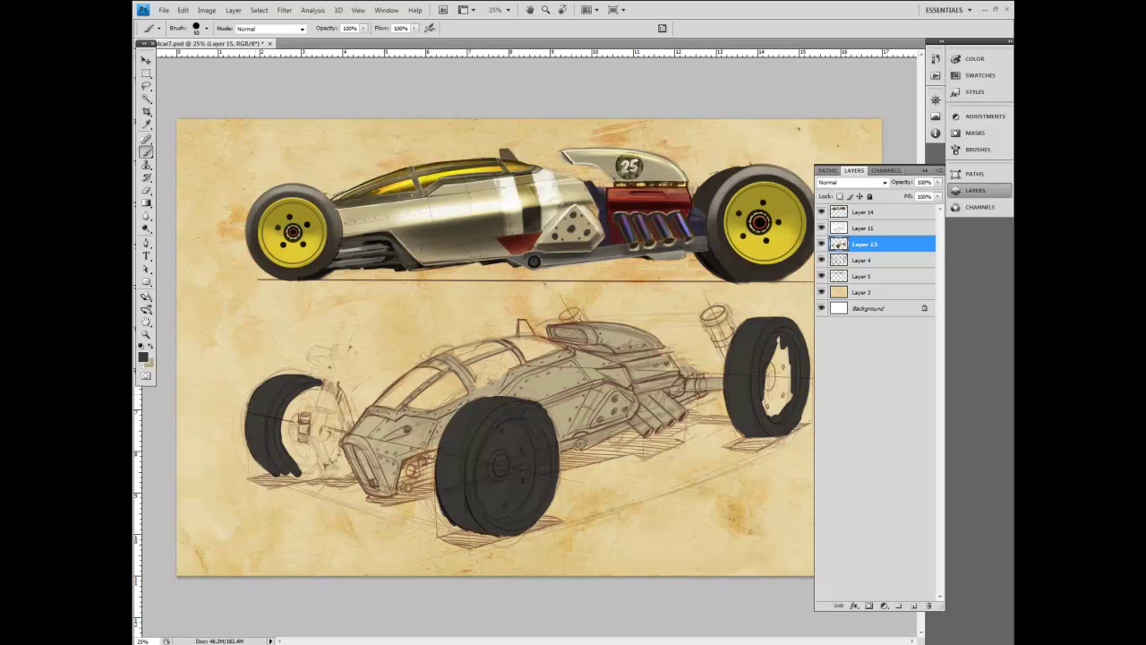
mouse_move(311, 377)
mouse_down()
mouse_move(337, 379)
mouse_move(351, 426)
mouse_up()
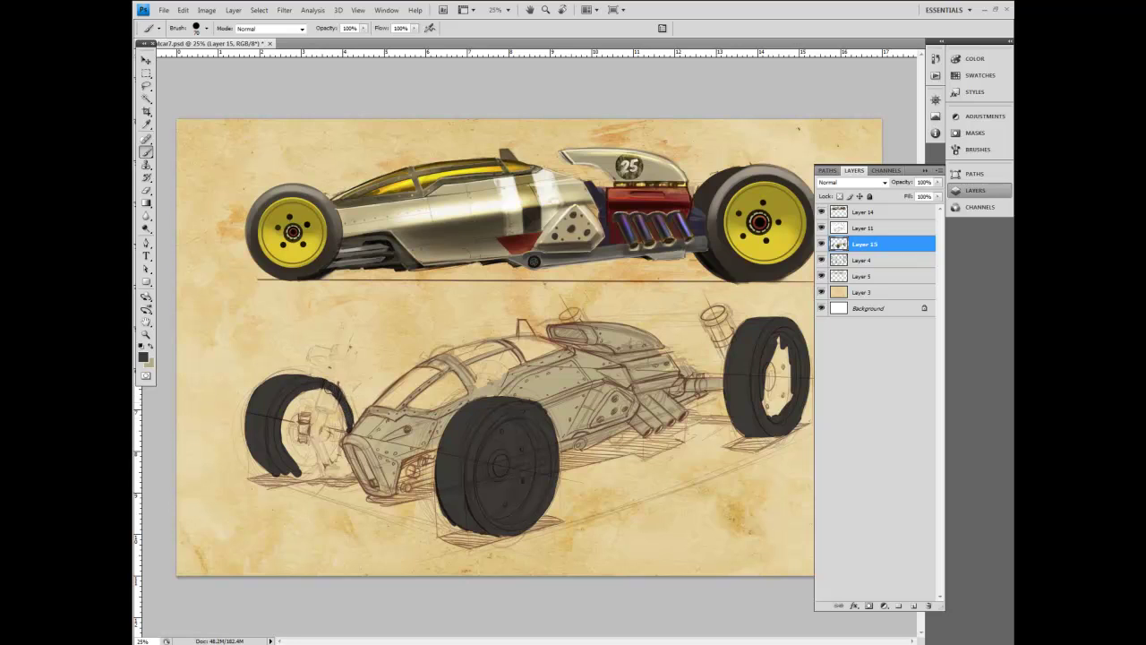
mouse_move(300, 469)
mouse_down()
mouse_move(342, 446)
mouse_move(296, 473)
mouse_move(324, 471)
mouse_up()
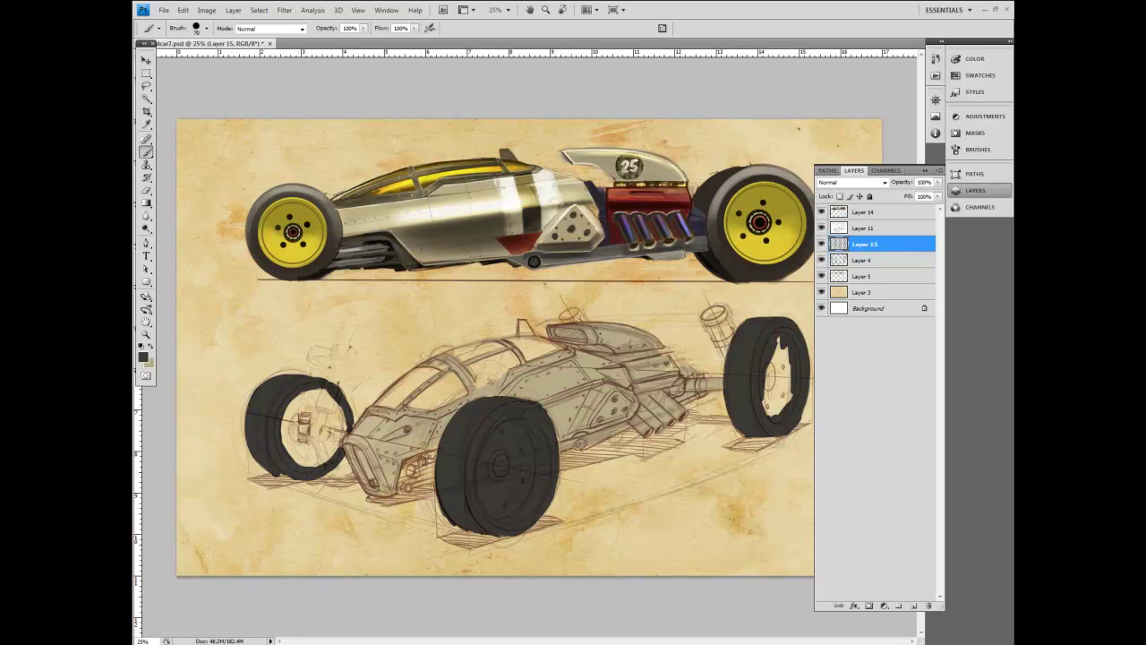
Step: Fill the open centre of the far front wheel with dark grey using an enlarged brush
key([)
key([)
click(146, 191)
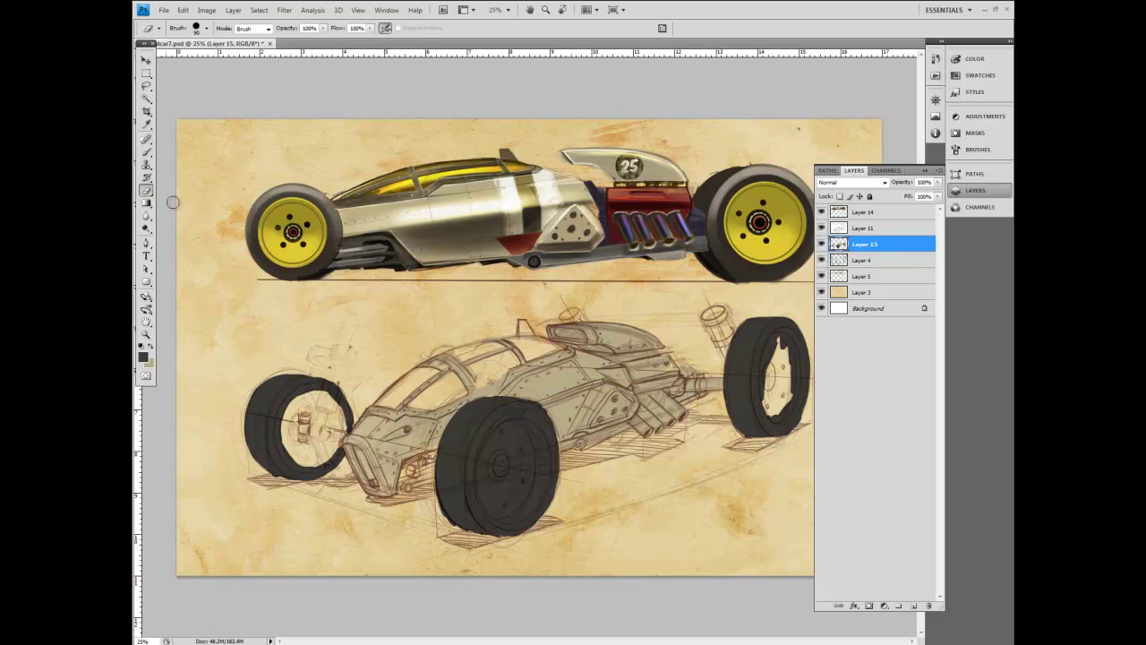
click(145, 152)
key(])
key(])
mouse_move(319, 458)
mouse_down()
mouse_move(307, 388)
mouse_move(340, 437)
mouse_up()
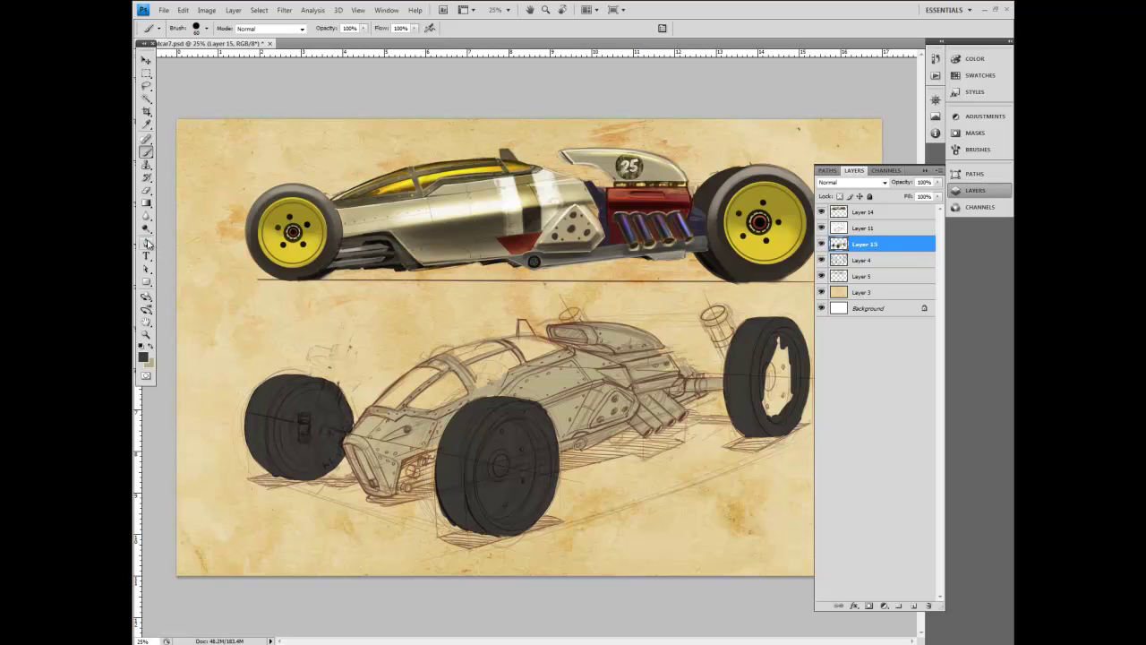
Step: Draw an ellipse path over the near front wheel and reposition it on the wheel's face
drag(146, 281, 192, 305)
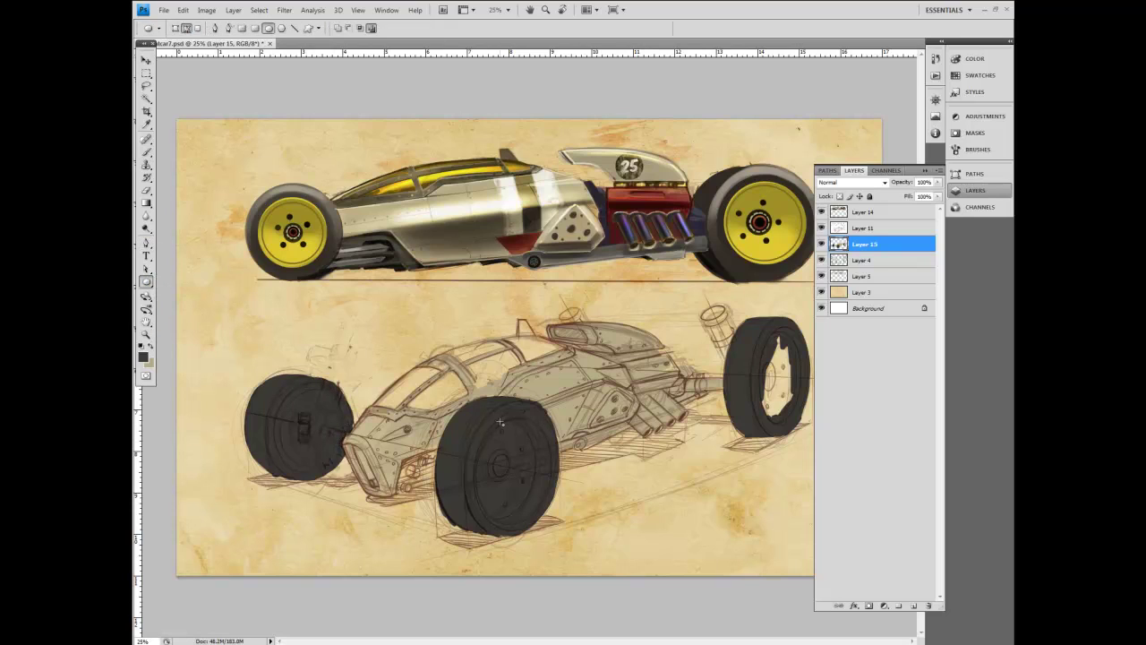
drag(439, 424, 562, 557)
click(147, 267)
drag(409, 404, 592, 561)
drag(543, 442, 535, 420)
Step: Narrow the ellipse path and rotate it 13° to match the tilt of the near front wheel
click(183, 10)
click(197, 205)
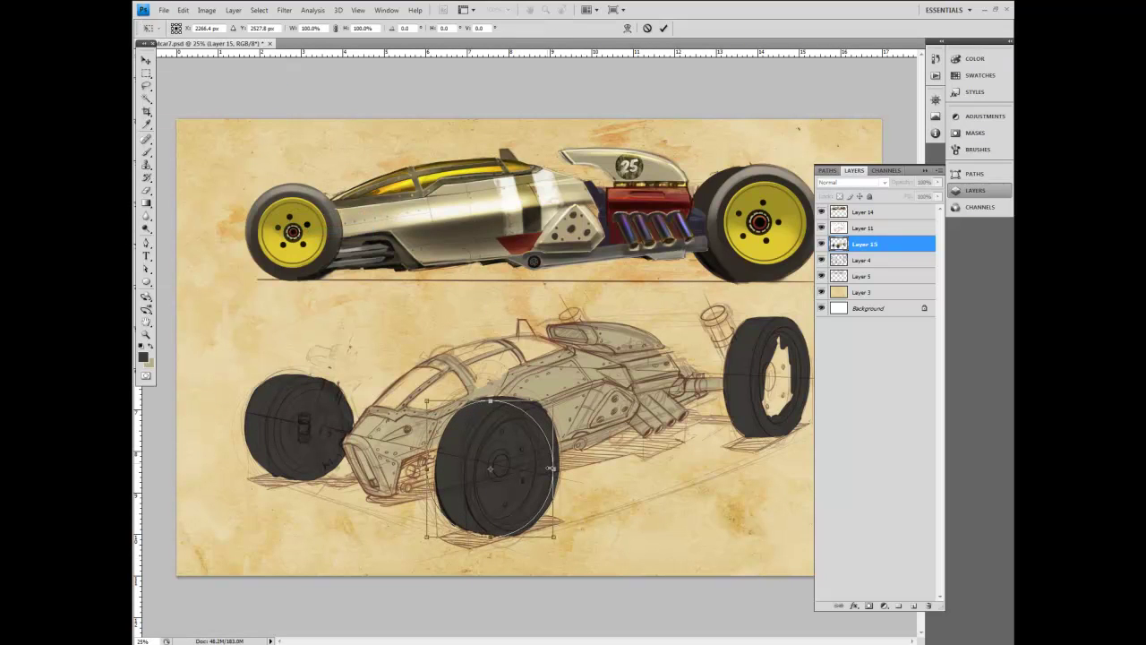
drag(553, 468, 586, 400)
click(183, 10)
mouse_move(243, 216)
click(307, 243)
drag(545, 434, 548, 435)
Step: Scale the ellipse path's width to 73.9% to fit the wheel's outer face and apply the transform
click(183, 10)
mouse_move(215, 220)
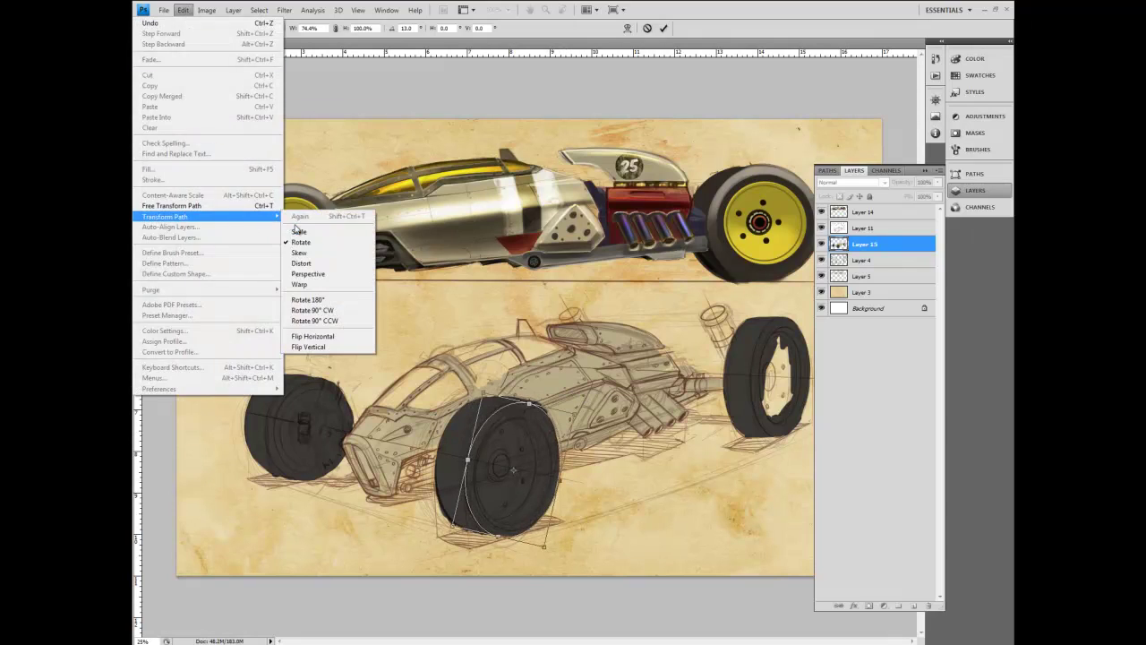
click(327, 232)
drag(561, 477, 559, 475)
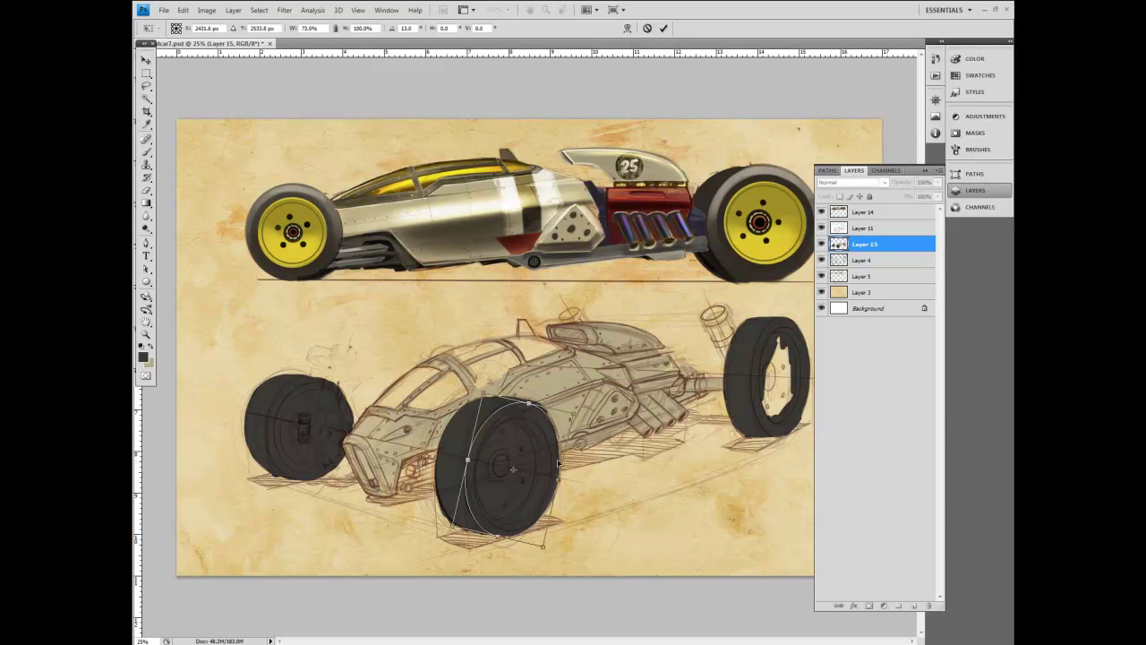
key(Return)
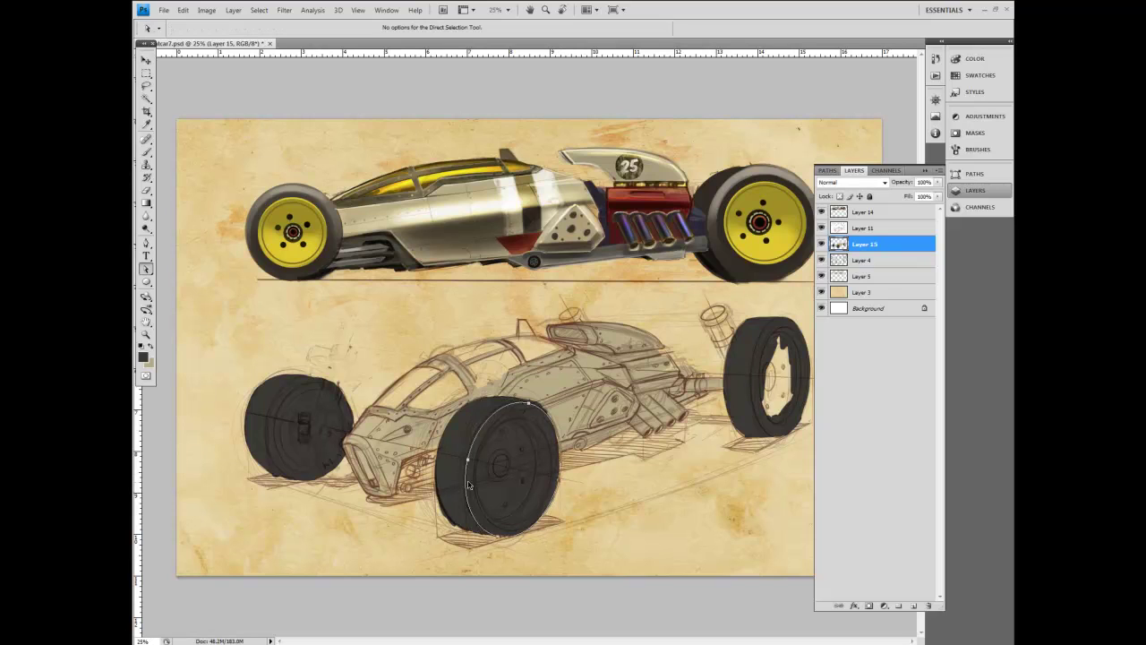
Step: Copy the ellipse path to the near front tyre's inner edge, widen it to 105.8% and apply the transform
drag(469, 484, 437, 478)
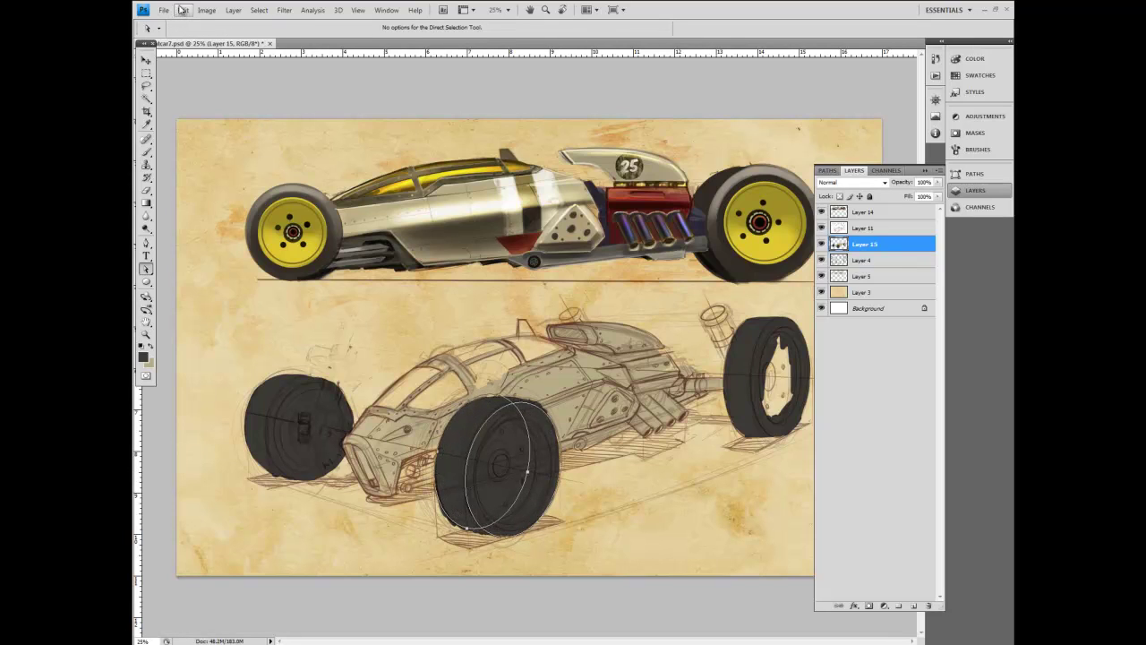
click(182, 10)
mouse_move(206, 214)
click(320, 223)
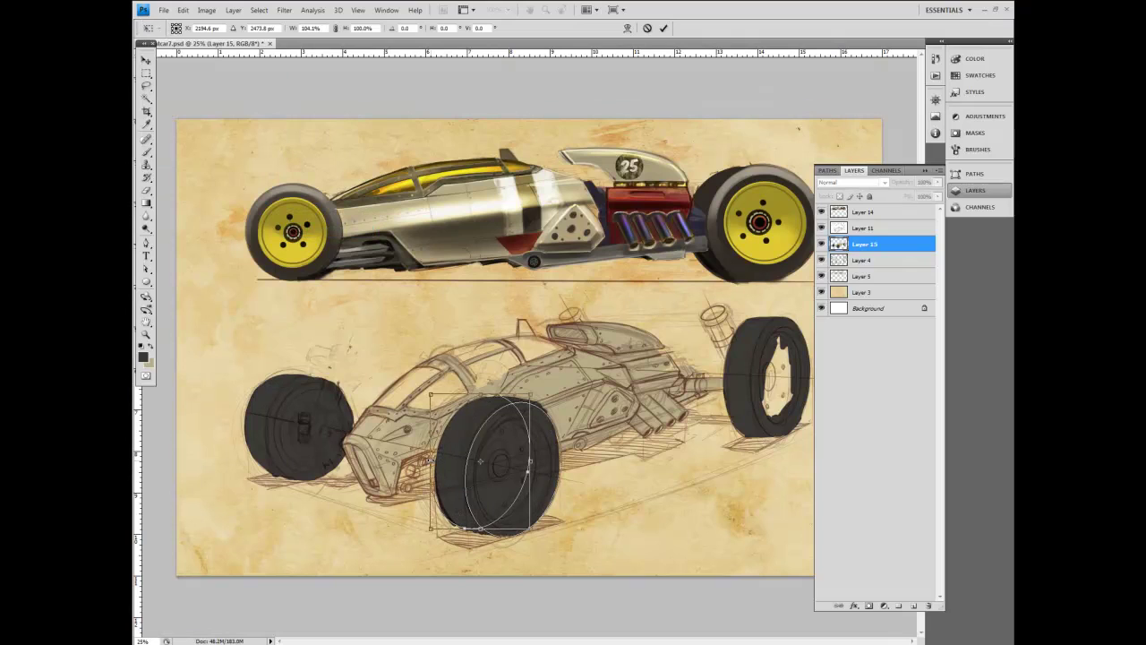
drag(430, 460, 427, 459)
drag(529, 447, 534, 447)
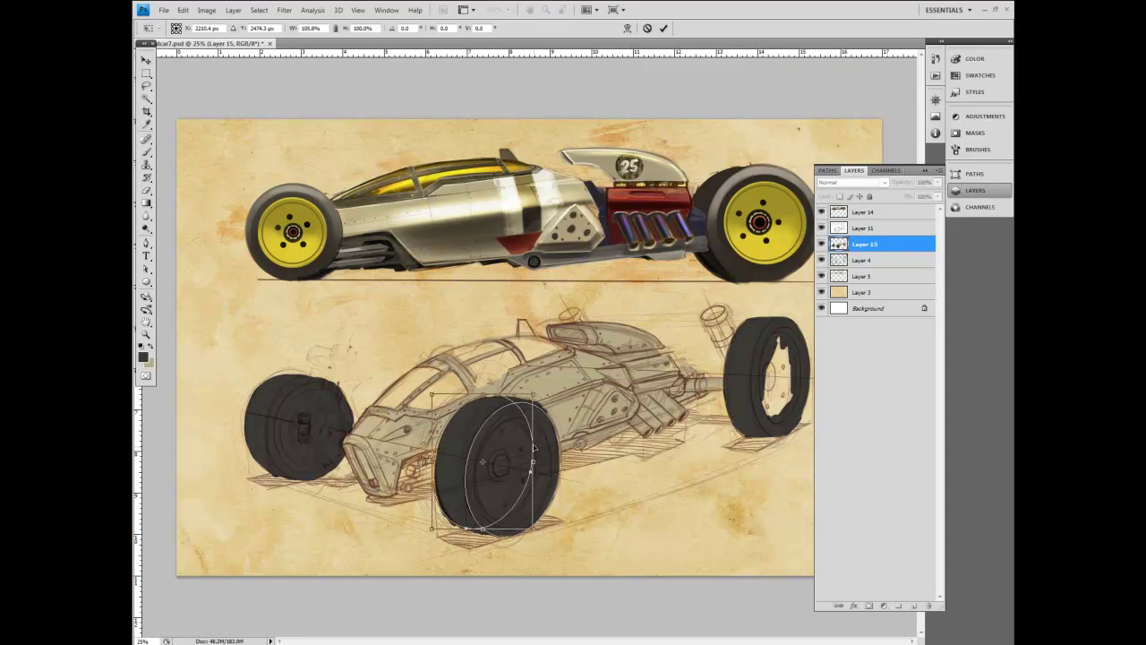
key(Return)
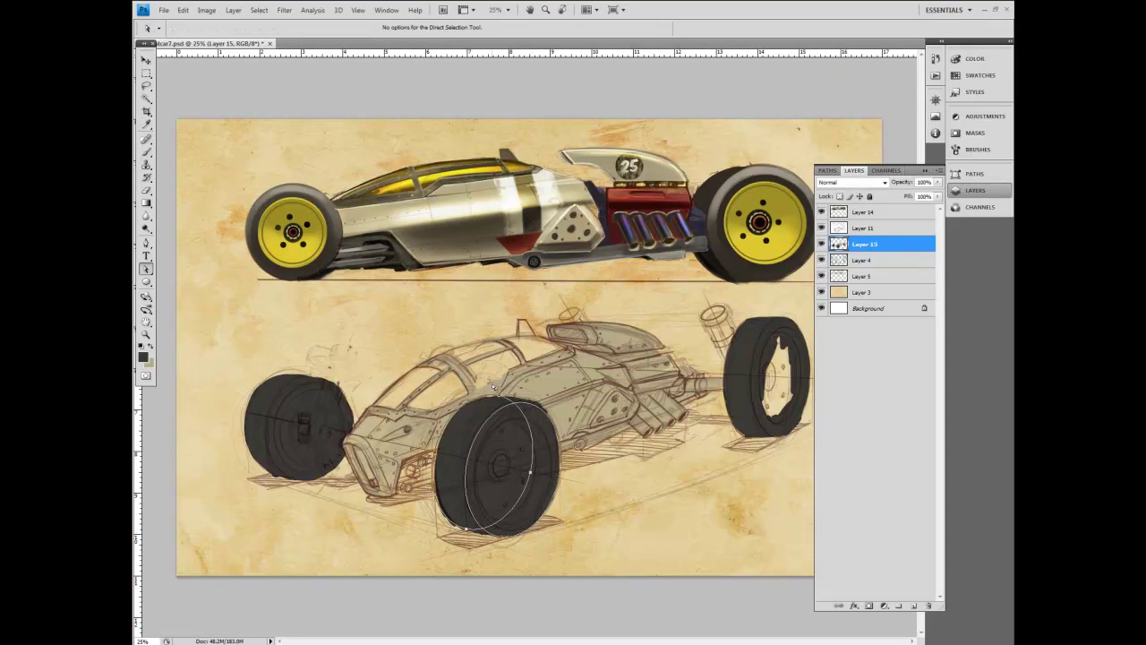
Step: Place a copy of the ellipse path over the far front wheel and reduce its height to 76.2%
click(146, 268)
click(269, 422)
click(182, 10)
mouse_move(274, 217)
click(302, 264)
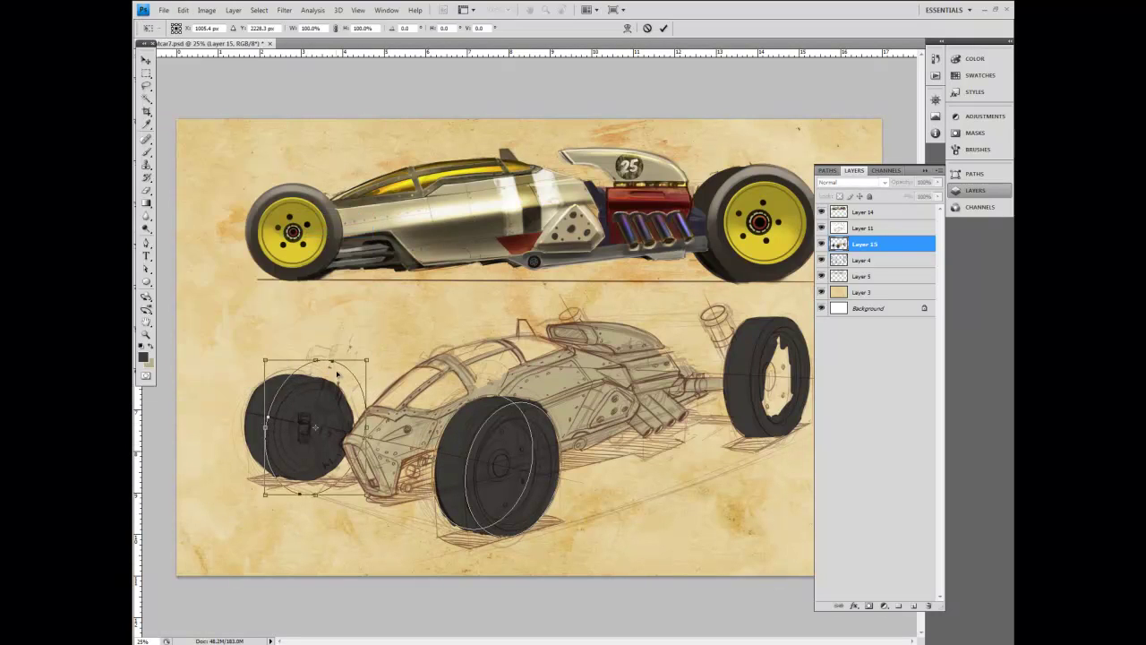
drag(316, 360, 315, 378)
drag(315, 493, 315, 474)
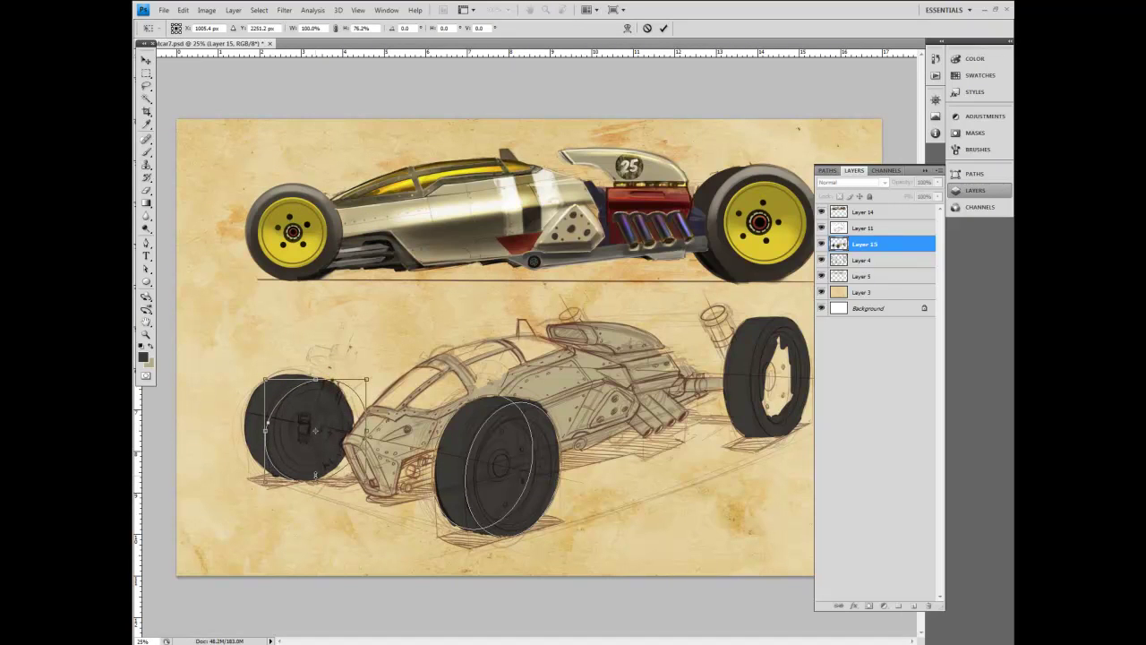
key(Return)
Step: Reselect the far front wheel's ellipse path and scale its width to 85.3%
key(u)
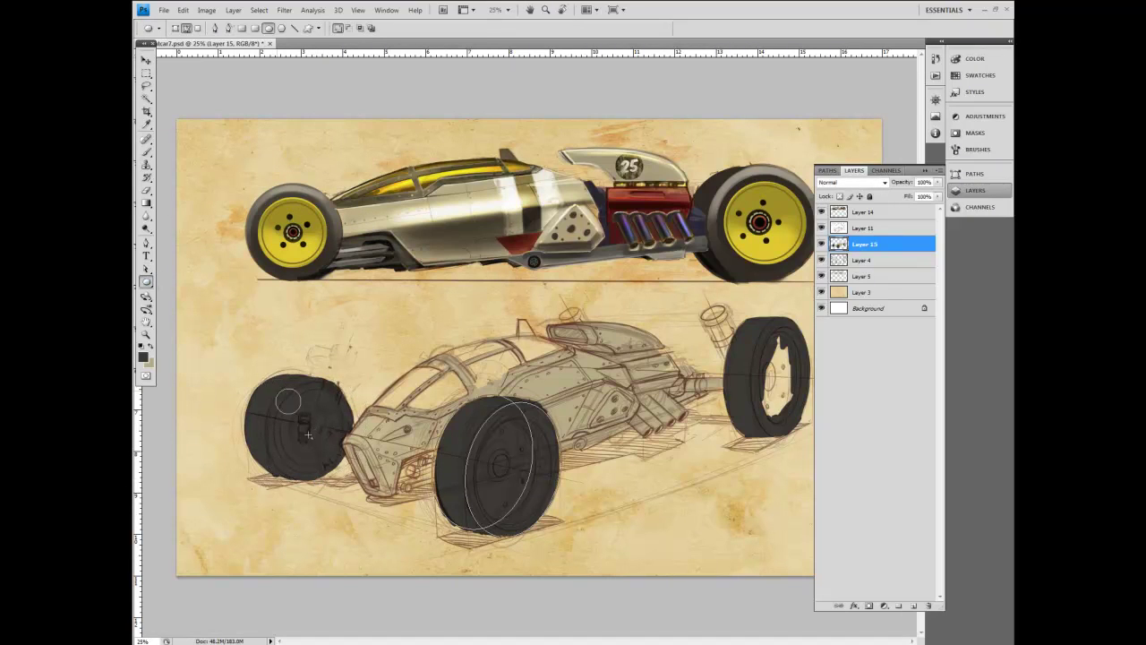
click(146, 268)
click(343, 387)
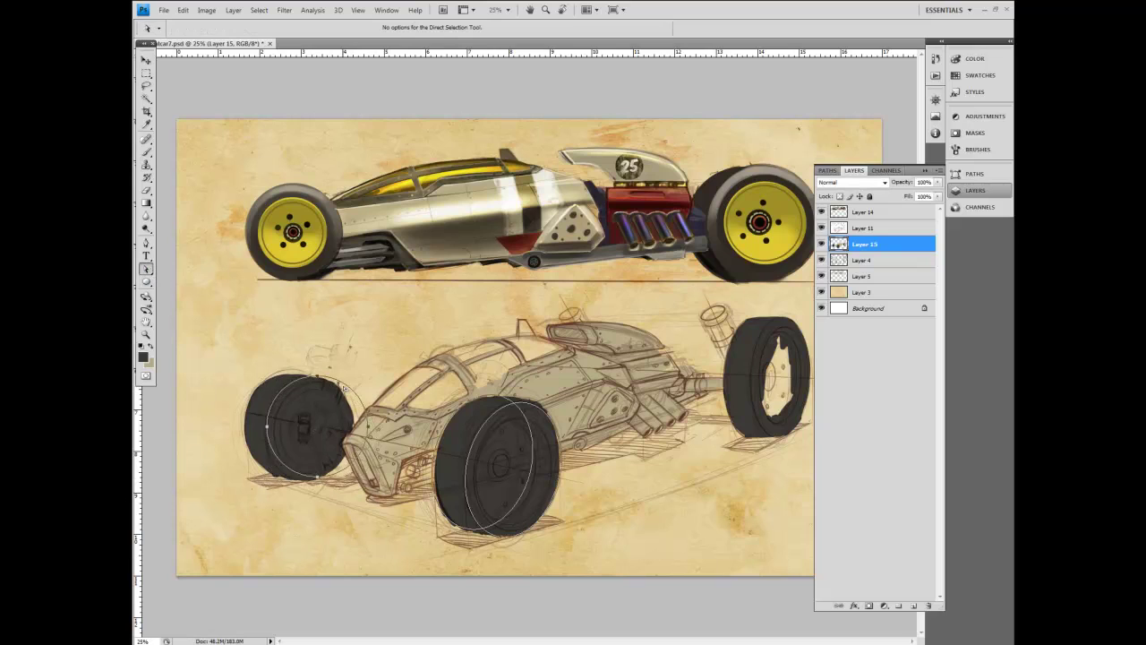
drag(343, 386, 351, 397)
click(183, 10)
mouse_move(225, 218)
click(305, 231)
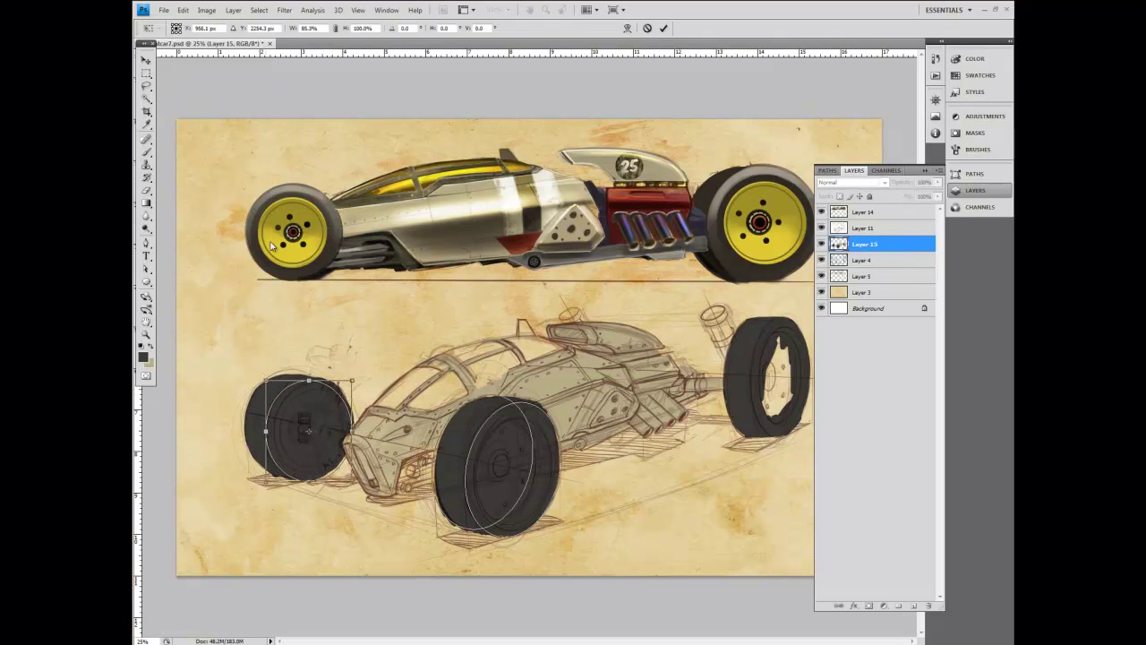
Step: Rotate the far wheel's ellipse path 11° and nudge it into line with the tyre
click(183, 10)
mouse_move(218, 217)
click(295, 242)
drag(353, 383, 364, 386)
key(Left)
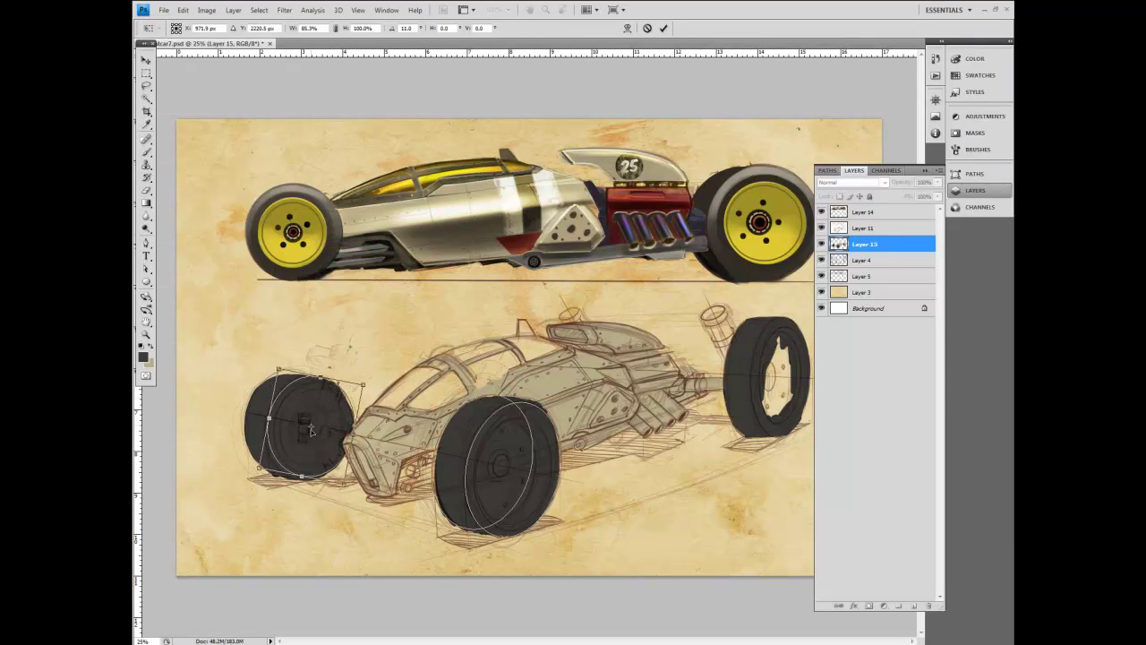
Step: Scale the far wheel's ellipse path to 103.2% height and about 86% width to meet the tyre edges
click(183, 10)
mouse_move(165, 221)
click(296, 232)
drag(300, 476, 301, 479)
drag(321, 379, 321, 380)
drag(351, 439, 354, 439)
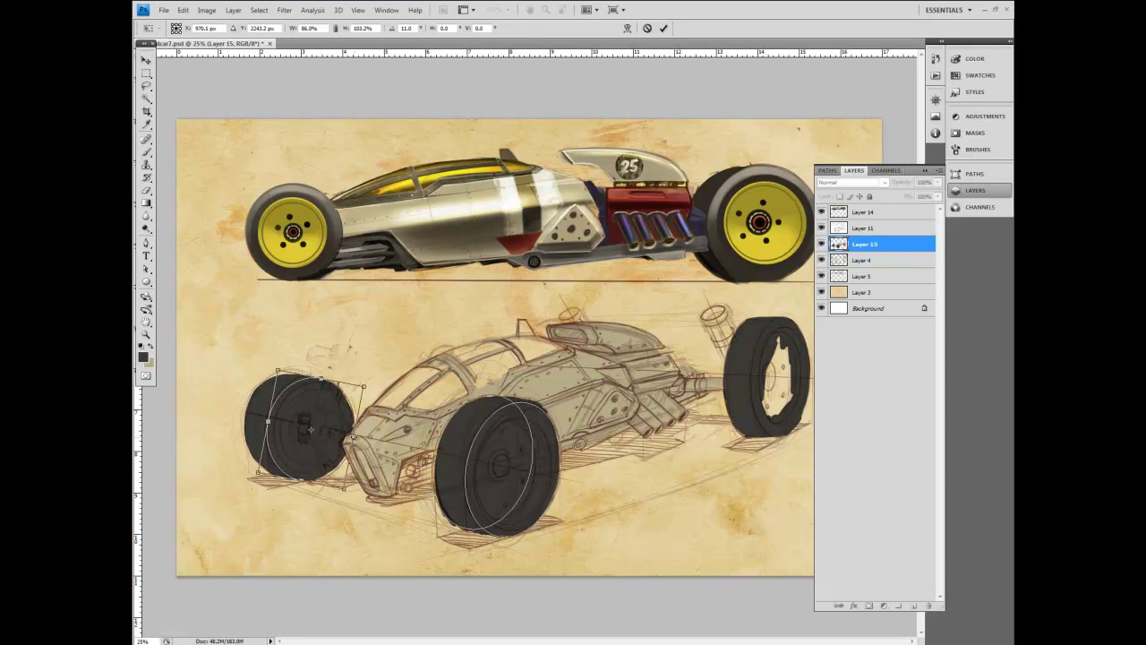
Step: Nudge the far wheel's ellipse path up and left, rotate it to 12.2° and apply the transform
key(Up)
key(Up)
key(Up)
key(Up)
key(Up)
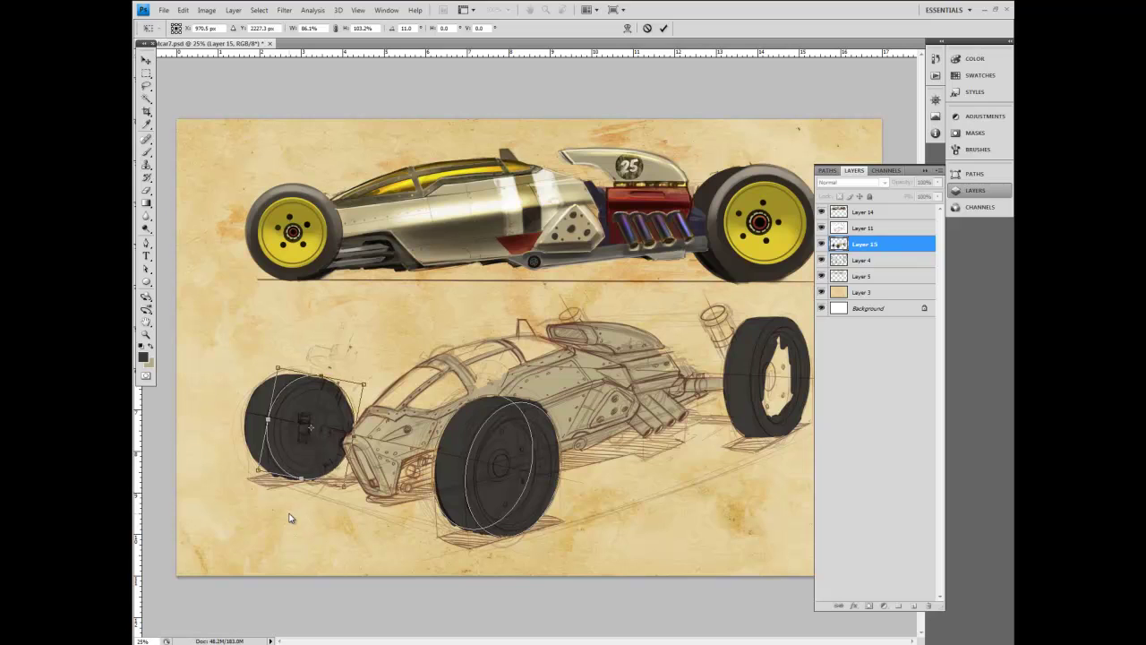
key(Left)
click(183, 11)
mouse_move(230, 219)
click(309, 243)
drag(369, 326, 376, 322)
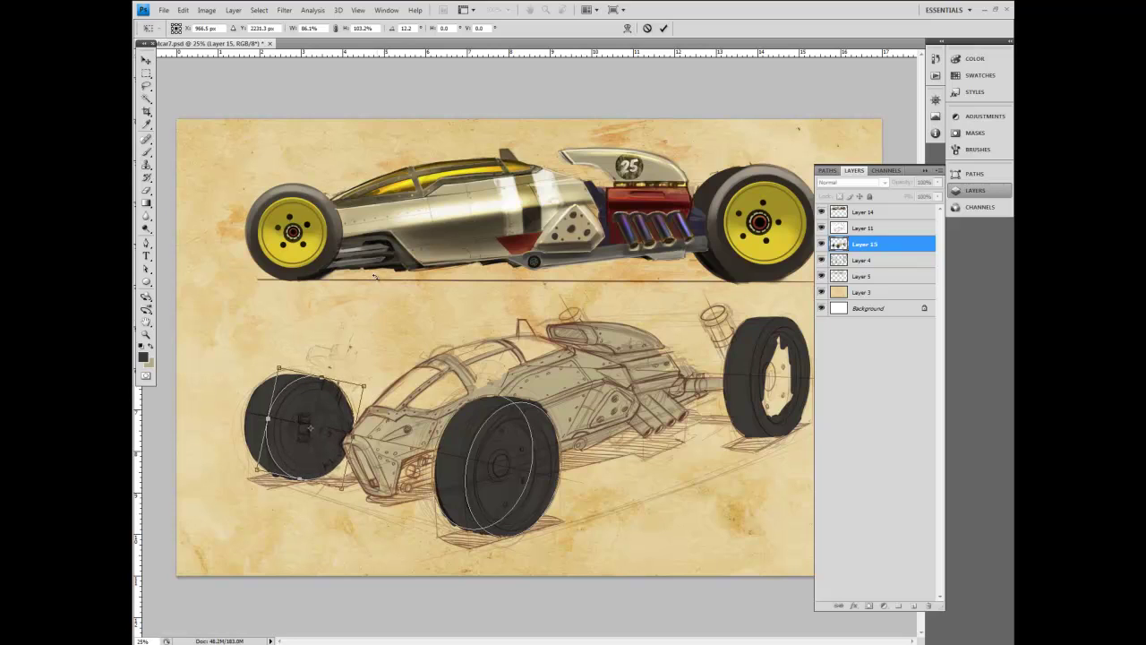
key(Return)
Step: Adjust the anchor points of the far front wheel's ellipse path with Direct Selection so the curve follows the tyre edge
key(a)
drag(281, 389, 261, 390)
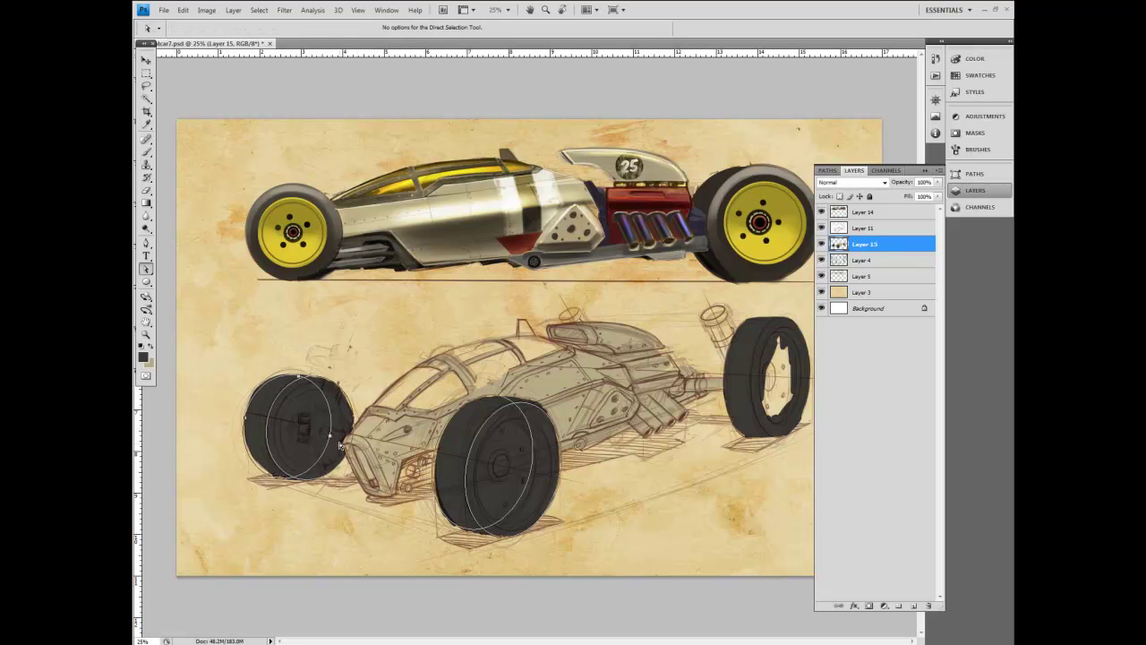
drag(339, 446, 341, 459)
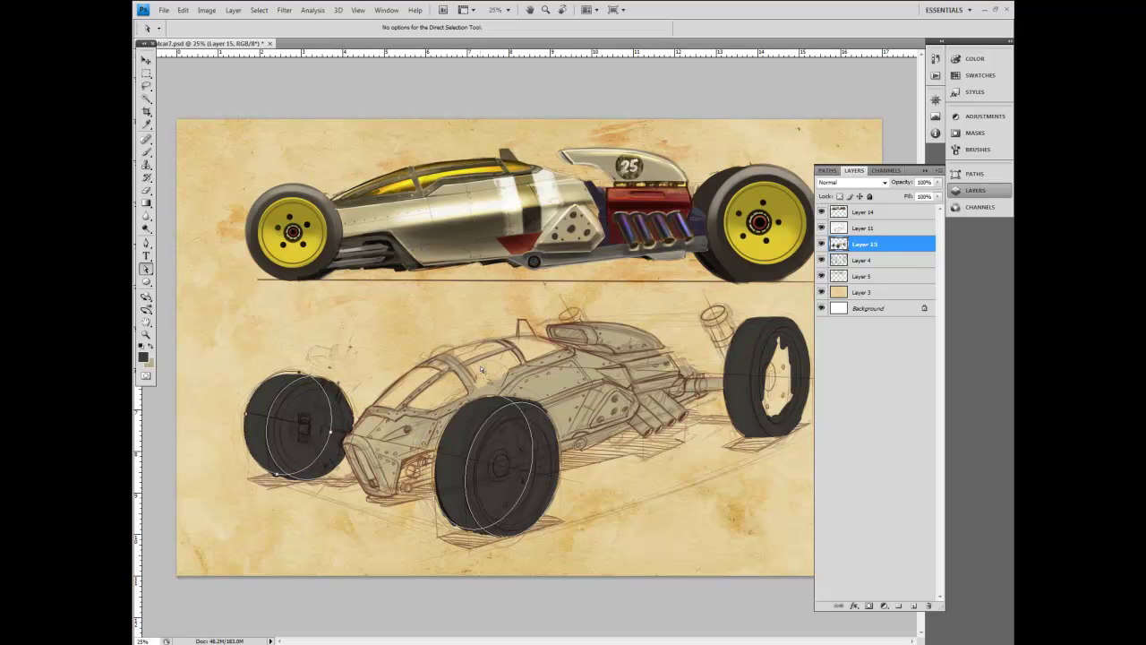
drag(231, 342, 614, 437)
Step: Draw an ellipse path over the rear wheel's outer face in the perspective view and select the whole path
click(925, 170)
click(146, 281)
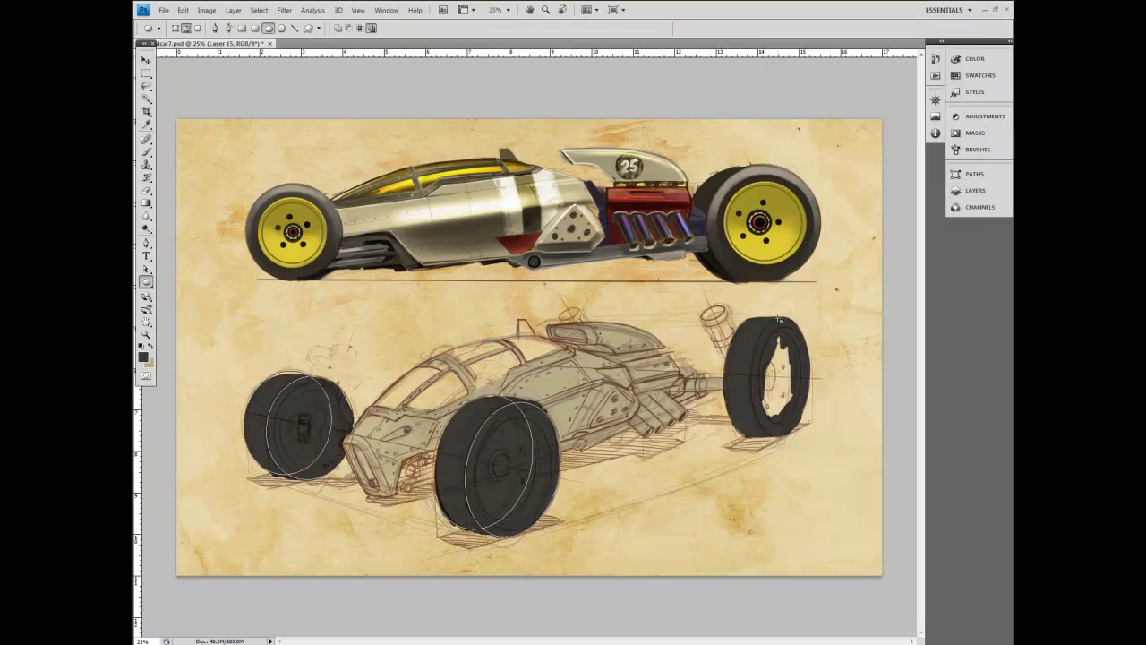
drag(751, 315, 811, 438)
click(146, 269)
drag(737, 295, 836, 493)
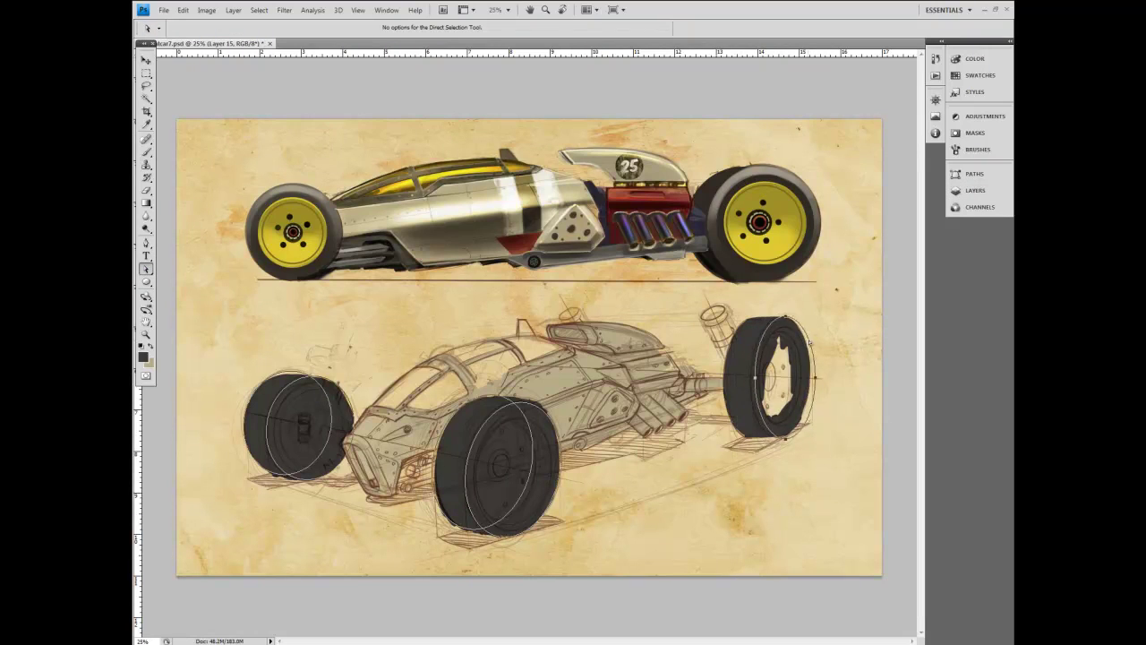
Step: Rotate the rear wheel's ellipse path about 3.5° to match the tyre's tilt and apply the transform
click(183, 10)
mouse_move(260, 220)
click(313, 246)
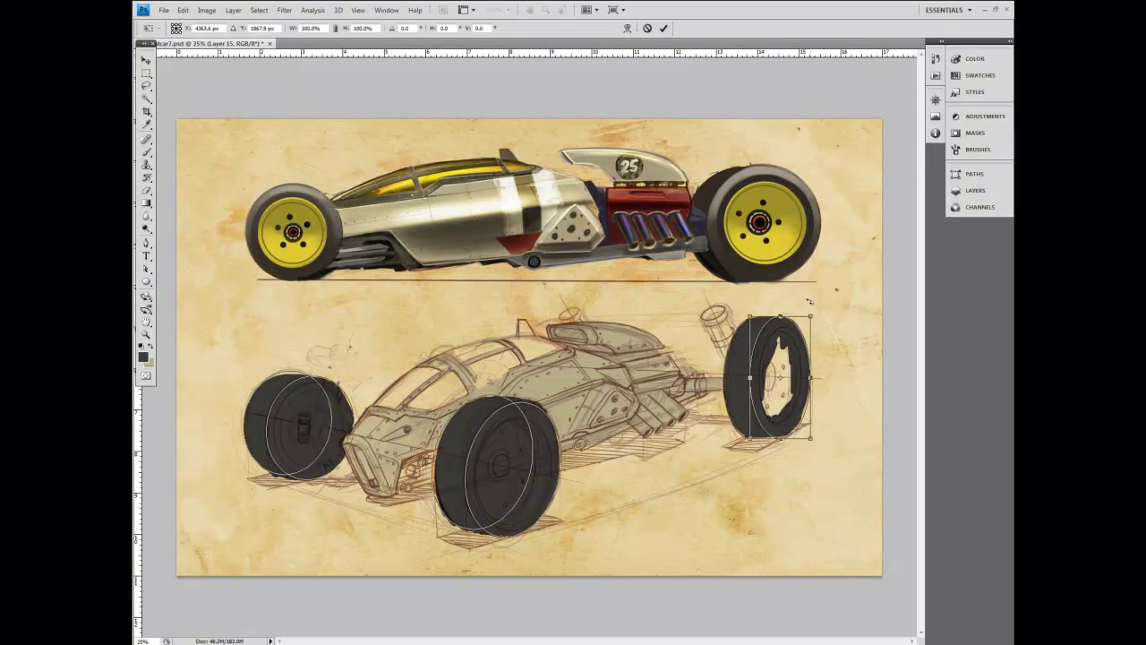
drag(823, 317, 824, 321)
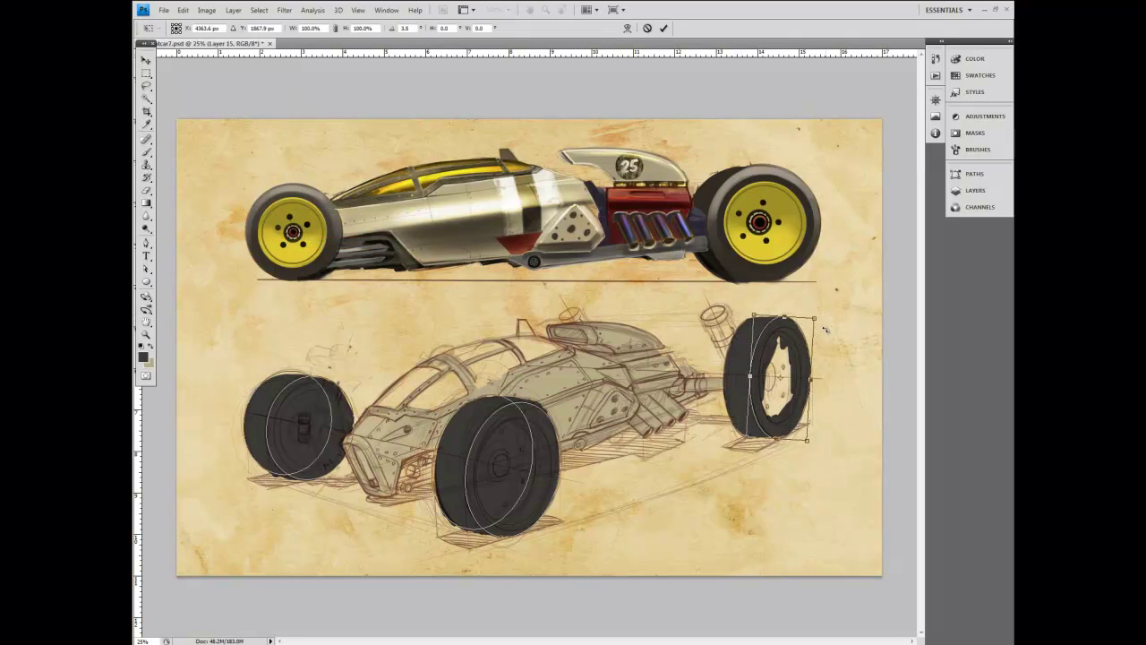
drag(825, 330, 824, 329)
key(Return)
key(a)
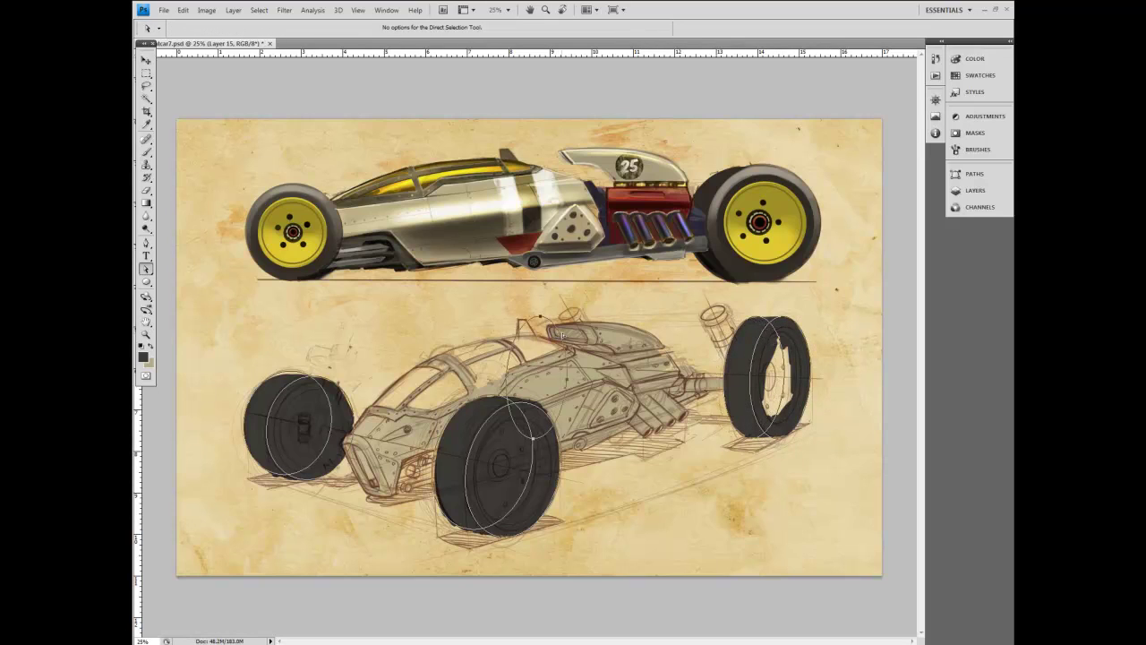
Step: Scale the ellipse path over the middle of the car body to about 137% width and 89.4% height, and apply
click(183, 10)
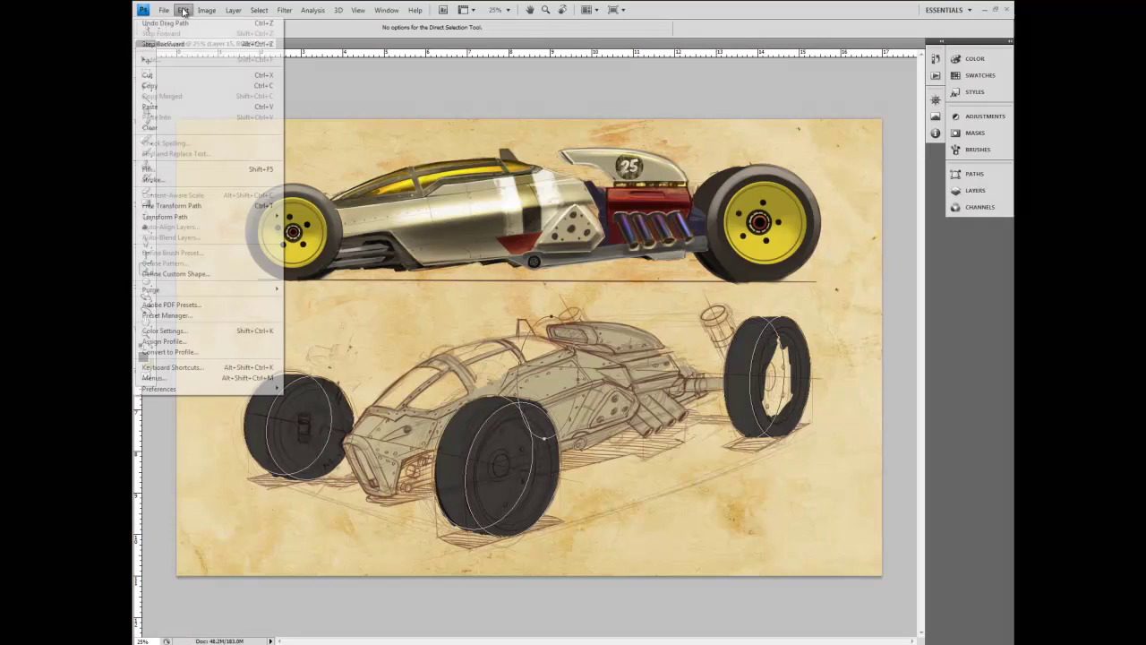
mouse_move(249, 219)
click(318, 231)
drag(517, 377, 496, 377)
drag(566, 336, 595, 380)
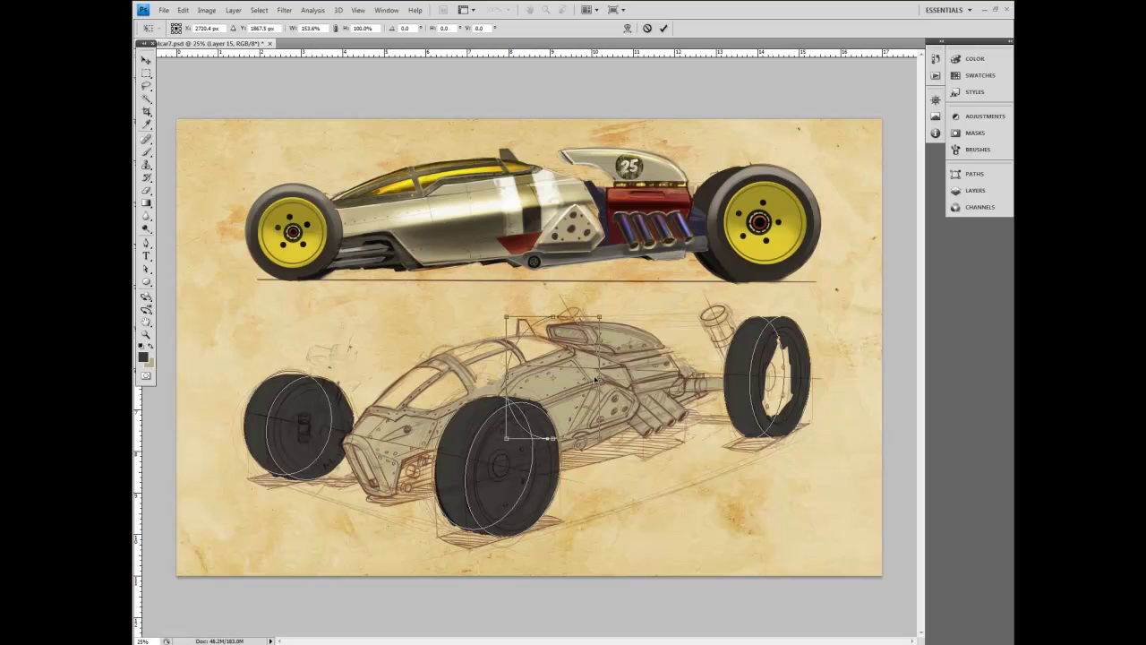
drag(507, 439, 517, 425)
drag(579, 368, 573, 368)
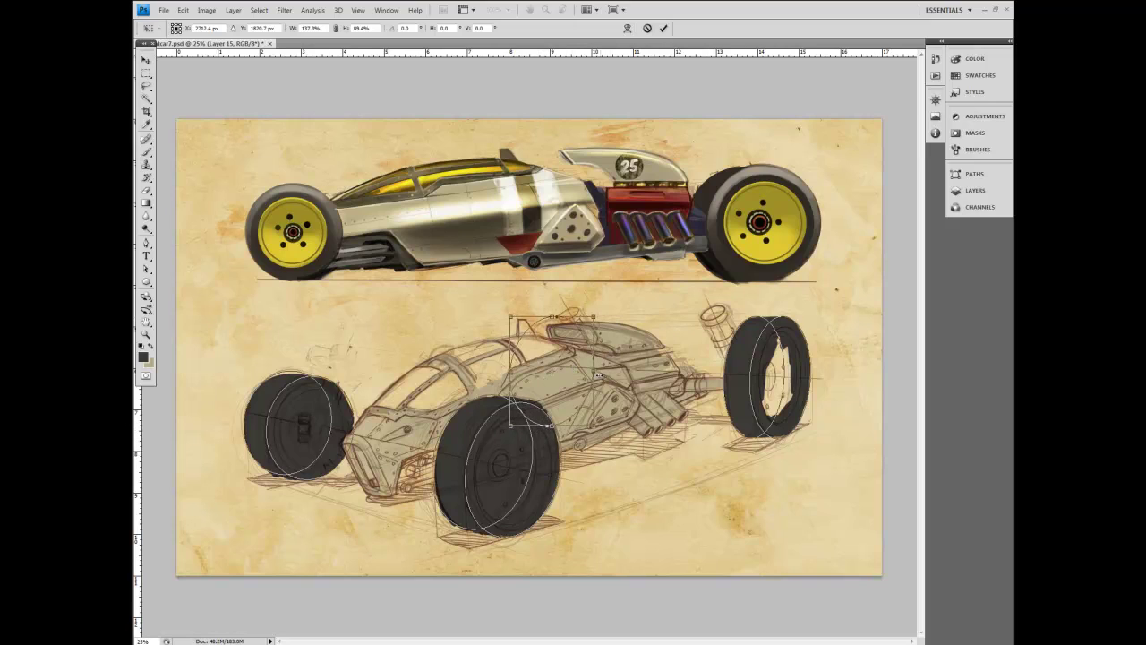
key(Return)
key(a)
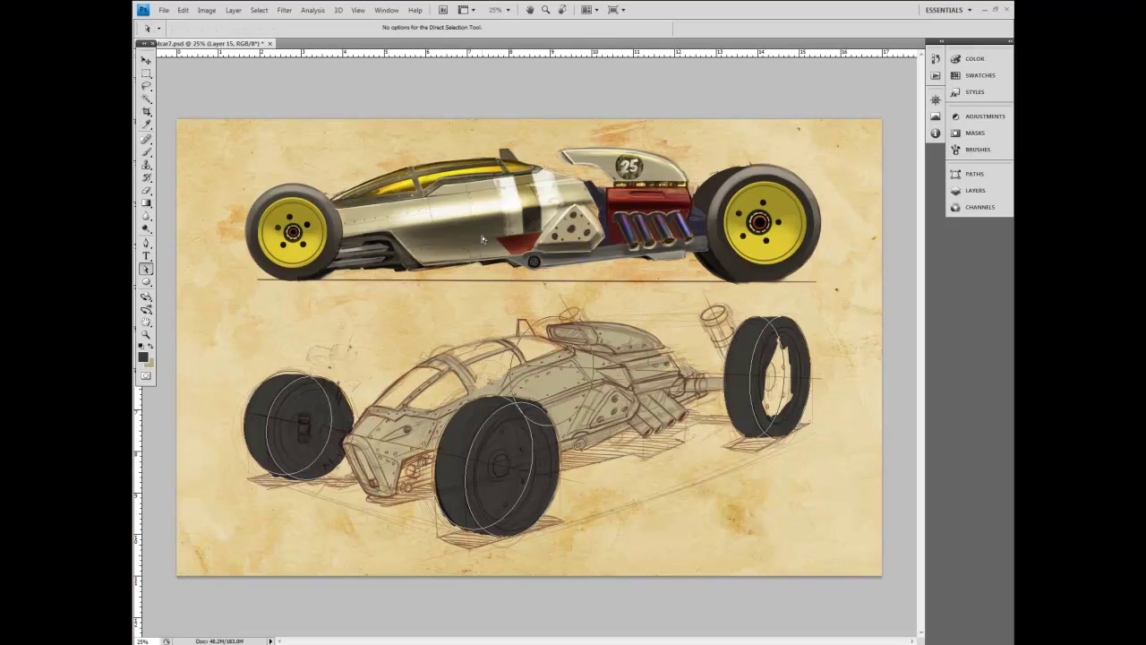
Step: Sample the amber colour from the side view's canopy glass and add a new layer above Layer 15
click(147, 125)
click(411, 187)
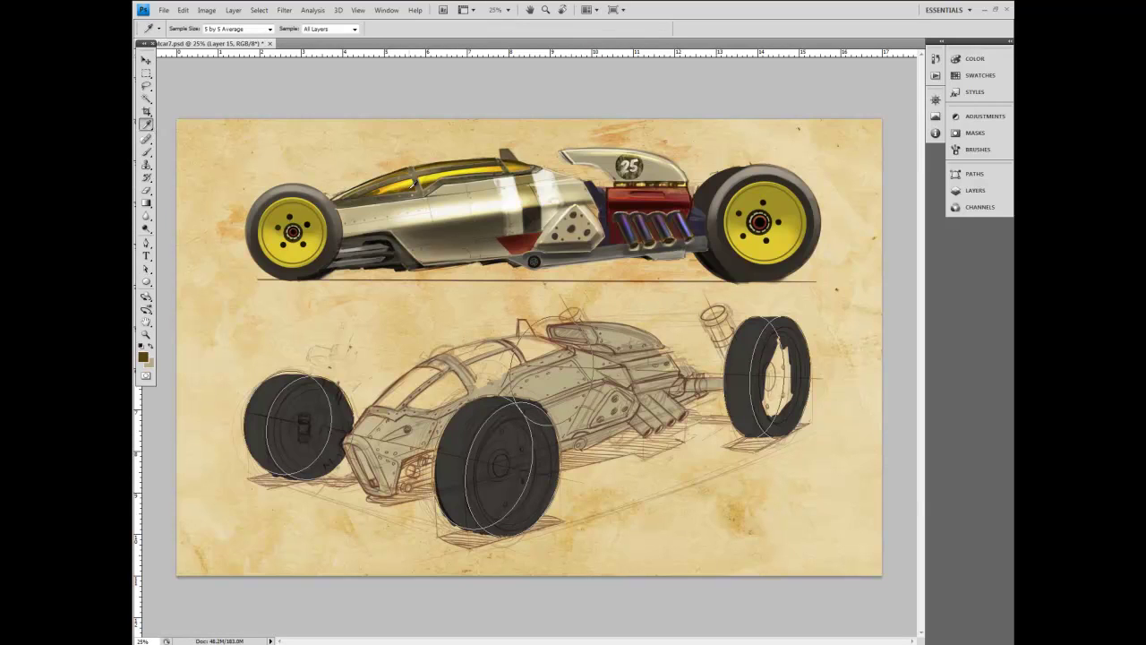
click(409, 187)
click(146, 151)
click(975, 190)
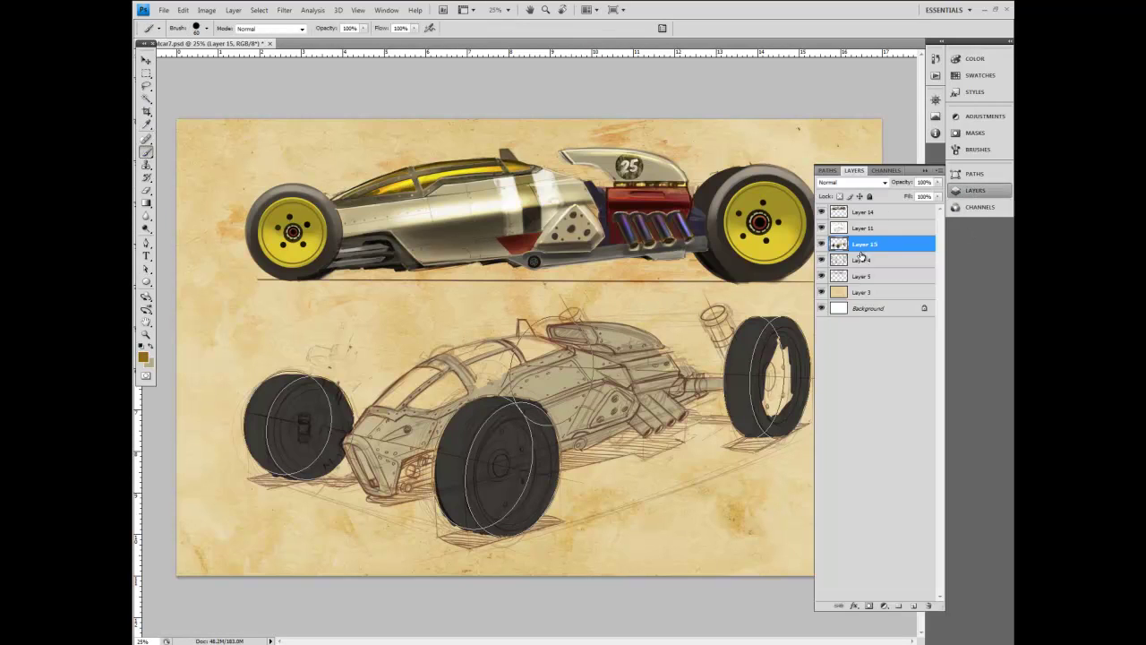
click(938, 170)
click(912, 178)
click(673, 204)
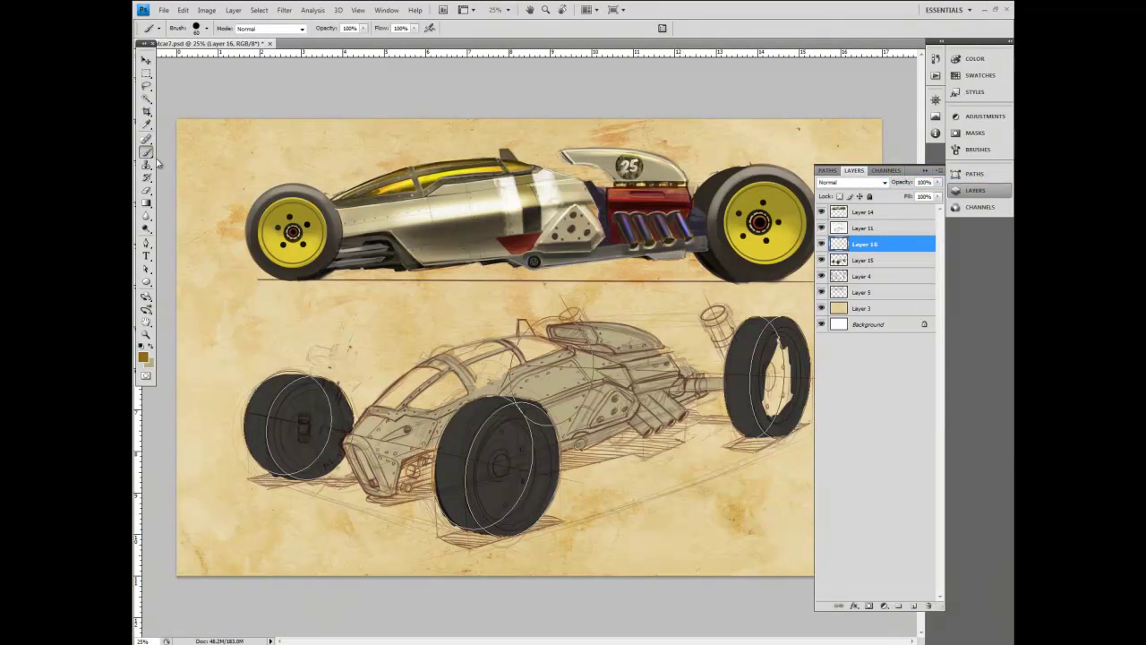
Step: Paint the perspective view's canopy windows in the sampled amber, using a larger brush first and a smaller one for the rear pane
click(207, 28)
click(382, 85)
key(bracketright)
key(bracketright)
mouse_move(414, 403)
mouse_down()
mouse_move(453, 374)
mouse_move(465, 394)
mouse_move(427, 408)
mouse_move(444, 383)
mouse_move(451, 403)
mouse_move(459, 378)
mouse_move(441, 369)
mouse_move(390, 405)
mouse_move(415, 369)
mouse_move(444, 367)
mouse_move(412, 378)
mouse_move(395, 407)
mouse_up()
key(bracketleft)
key(bracketleft)
key(bracketleft)
key(bracketleft)
mouse_move(467, 369)
mouse_down()
mouse_move(480, 386)
mouse_move(497, 356)
mouse_move(486, 361)
mouse_move(515, 357)
mouse_move(484, 384)
mouse_move(512, 357)
mouse_up()
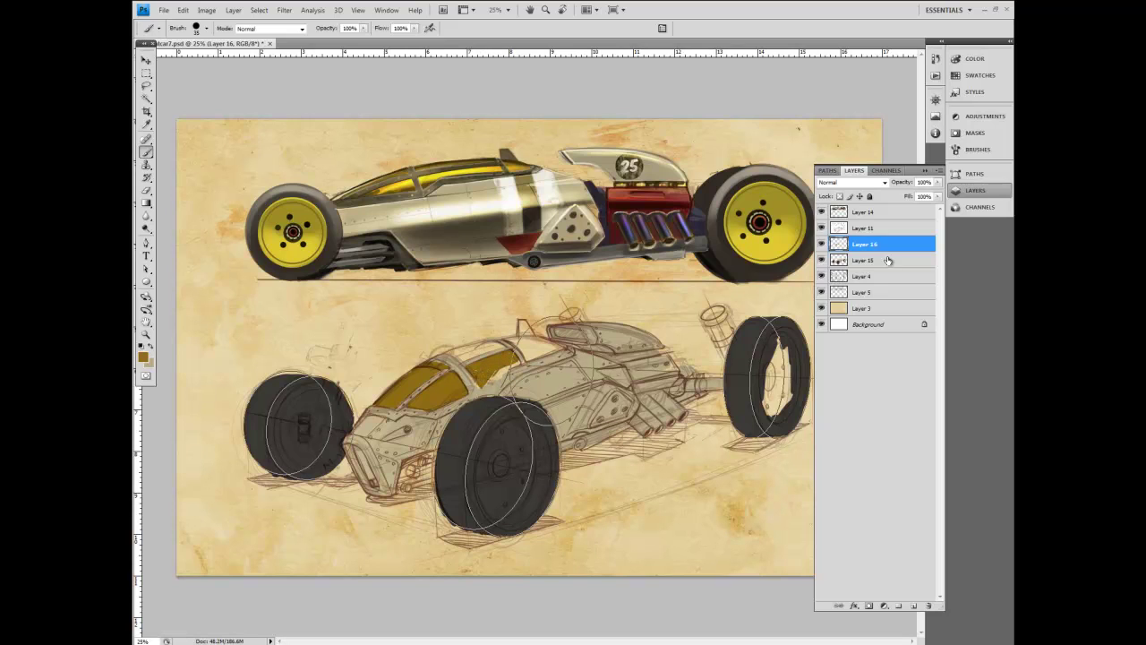
Step: Select Layer 11 and set the foreground colour to dark red #6d0202
click(863, 228)
key(x)
click(146, 358)
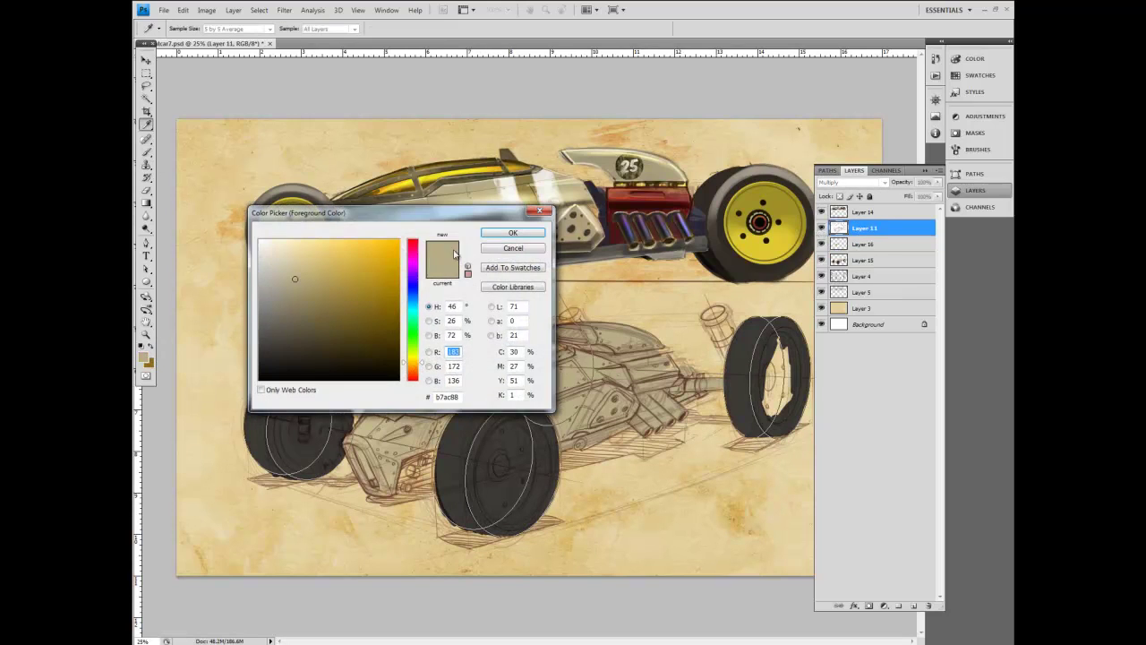
drag(418, 252, 415, 241)
drag(389, 317, 390, 315)
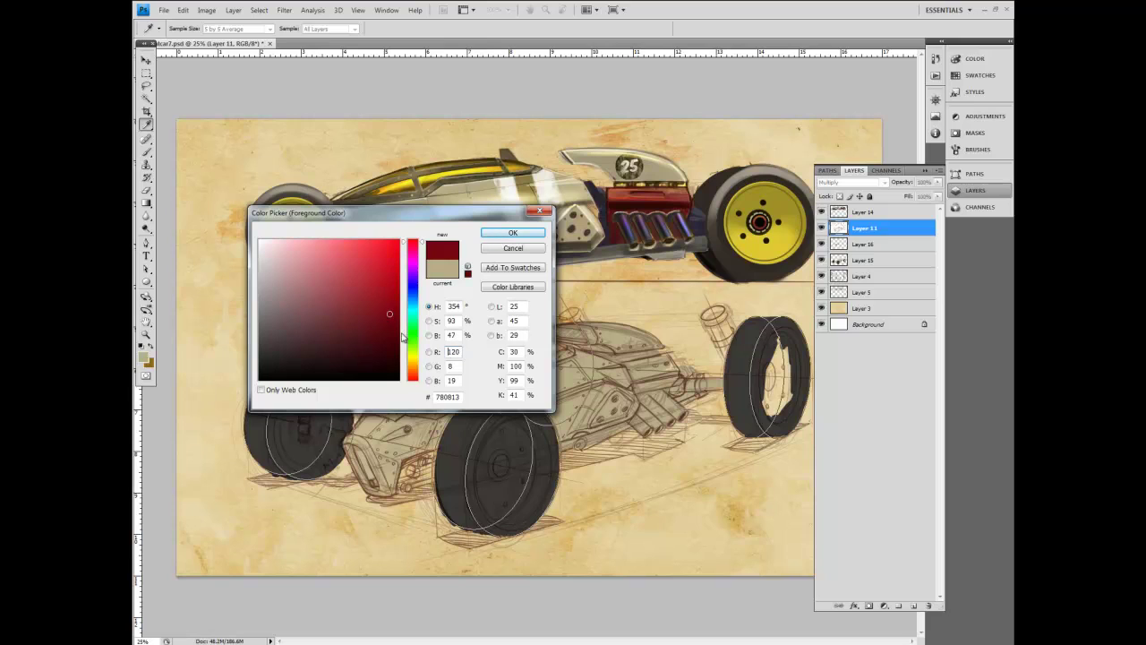
drag(418, 244, 420, 395)
drag(392, 314, 399, 322)
click(512, 233)
Step: Choose a fine brush tip for line work and create a new layer above Layer 11
click(147, 153)
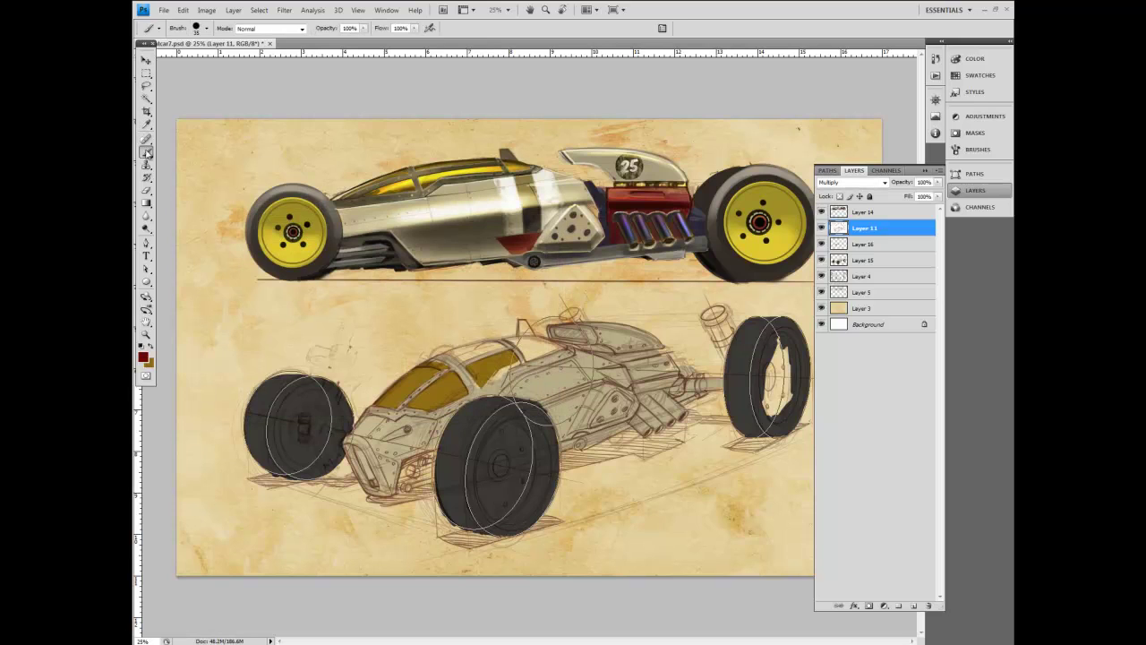
click(207, 29)
click(191, 117)
click(346, 86)
key(bracketleft)
key(bracketleft)
key(bracketleft)
click(938, 172)
click(905, 180)
key(Return)
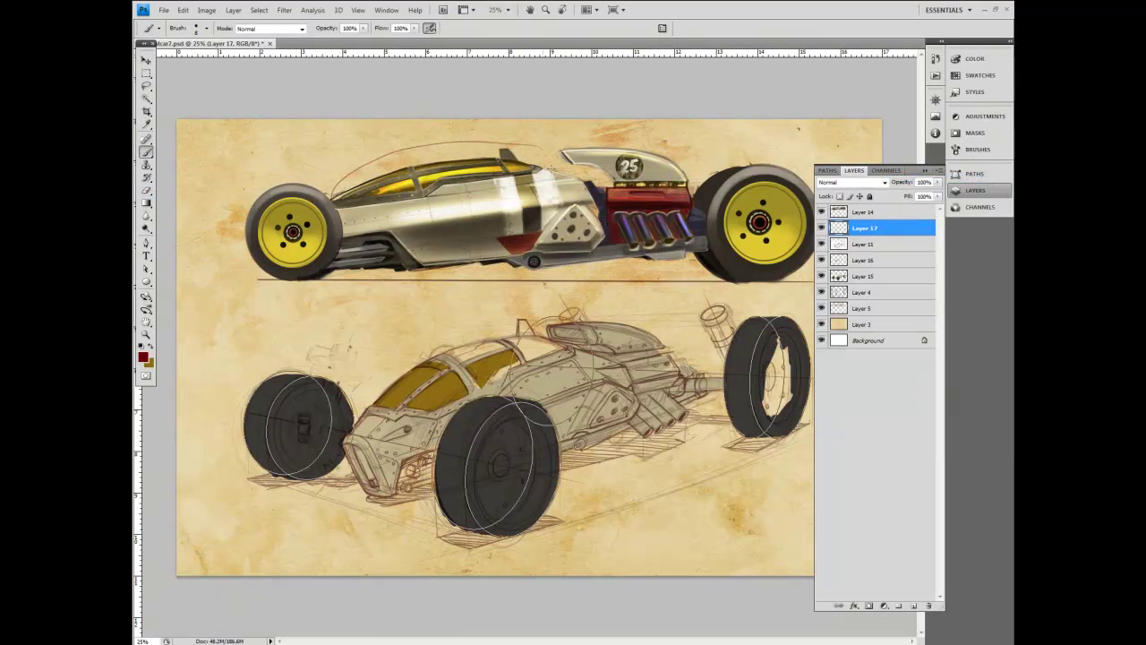
Step: Move Layer 17 to the top of the stack and sketch a large red ellipse around the side view's canopy
drag(555, 165, 332, 197)
key(ctrl+z)
drag(894, 229, 876, 213)
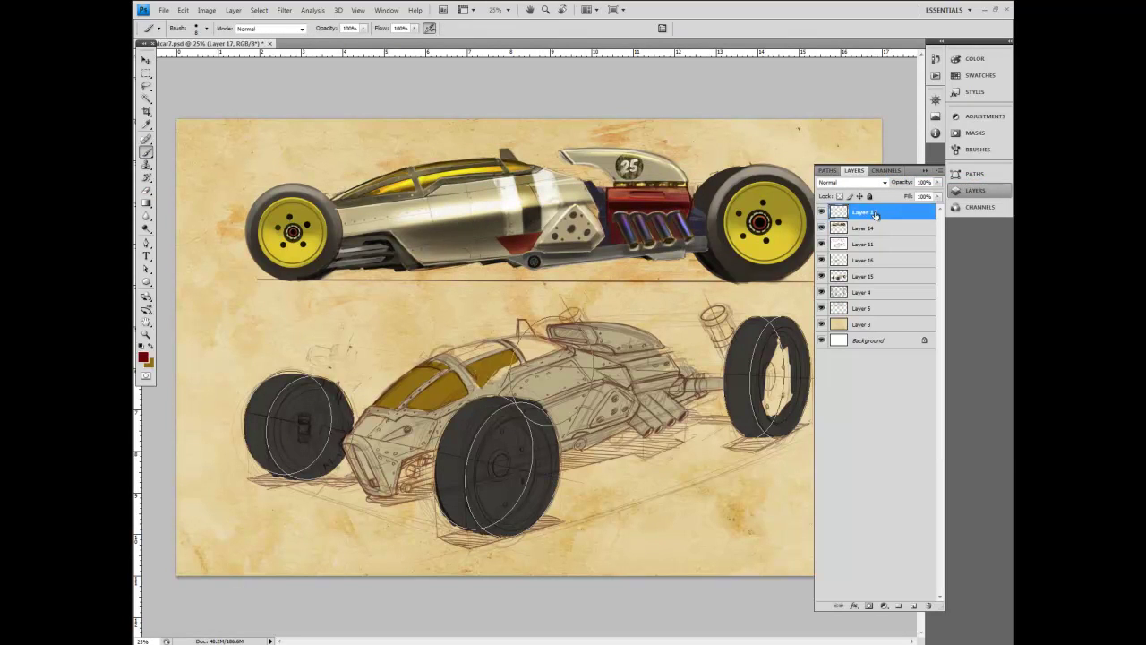
mouse_move(527, 137)
mouse_down()
mouse_move(387, 145)
mouse_move(502, 133)
mouse_up()
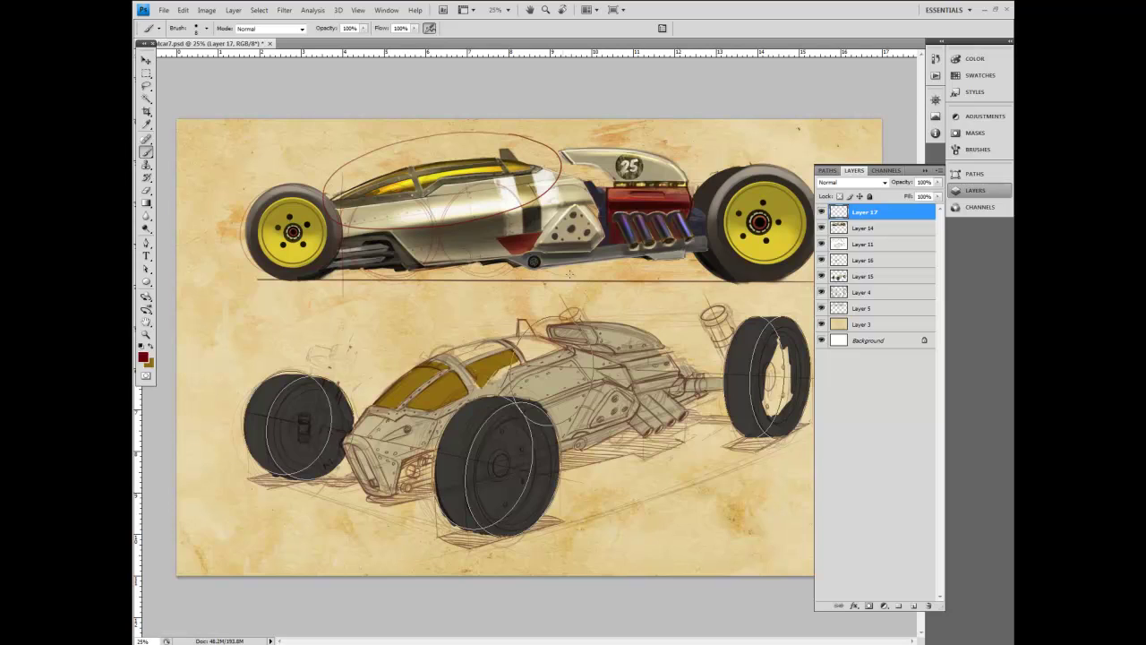
Step: Sketch loose construction ellipses along the side view's underside and between the perspective view's near front and rear wheels, undoing the last stroke
drag(569, 274, 573, 196)
mouse_move(643, 267)
mouse_down()
mouse_move(697, 269)
mouse_move(631, 205)
mouse_up()
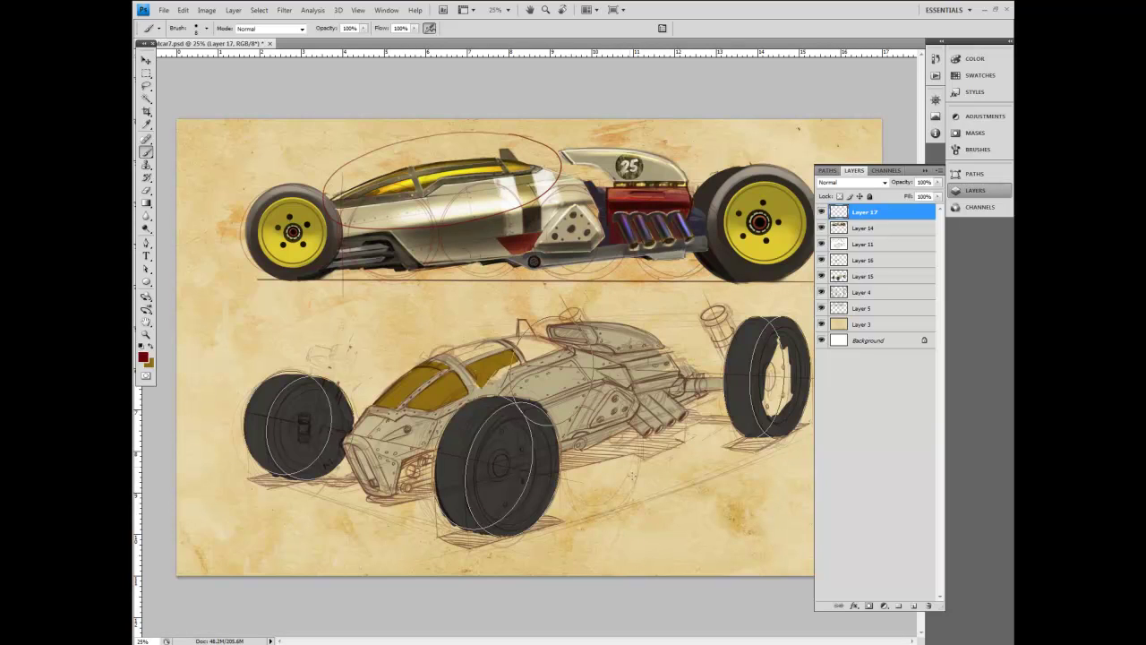
mouse_move(641, 460)
mouse_down()
mouse_move(691, 454)
mouse_move(664, 480)
mouse_up()
mouse_move(698, 426)
mouse_down()
mouse_move(724, 448)
mouse_move(717, 468)
mouse_up()
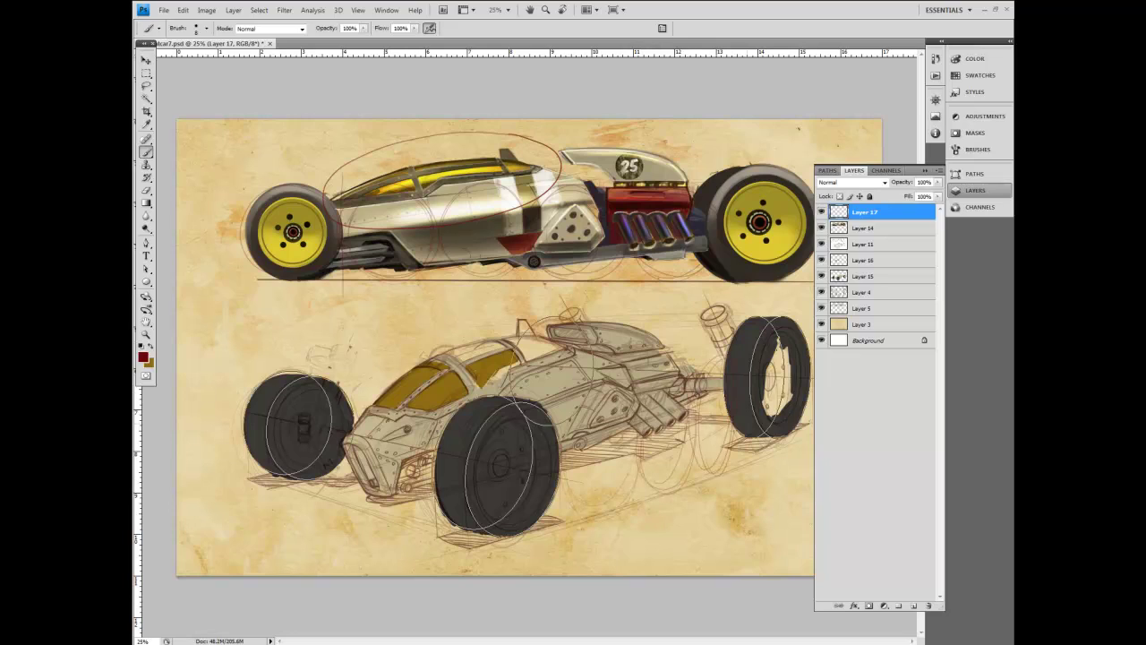
drag(780, 356, 759, 454)
mouse_move(774, 389)
mouse_down()
mouse_move(739, 453)
mouse_move(800, 436)
mouse_move(777, 401)
mouse_up()
key(ctrl+z)
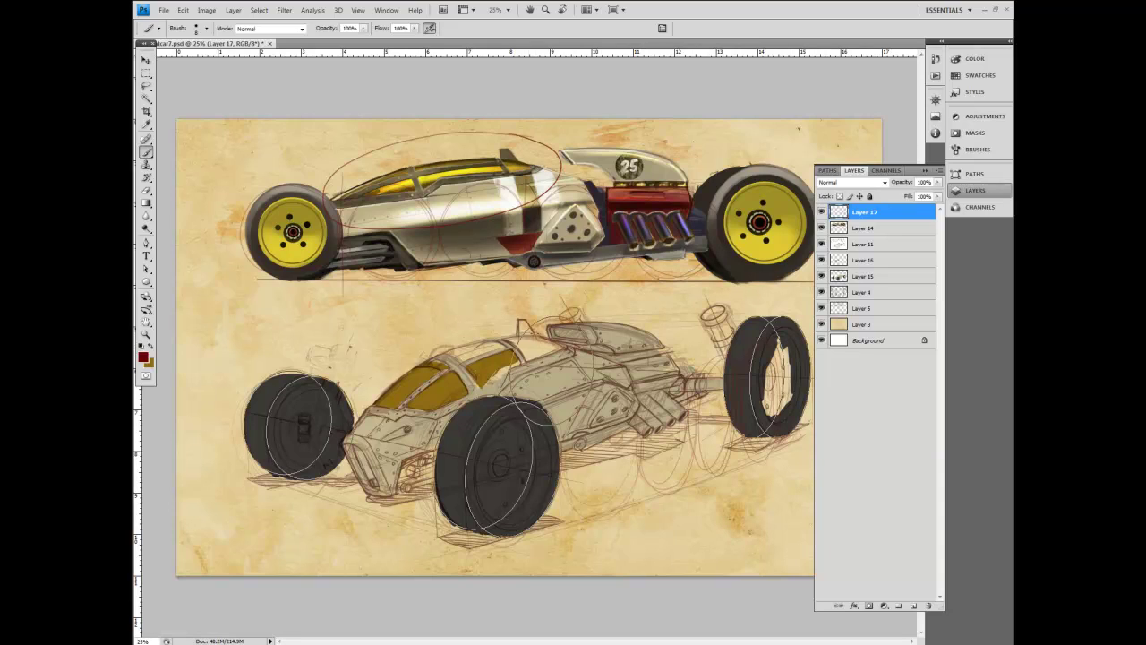
Step: Erase the old sketch lines at the rear of the perspective view's canopy on Layer 11
click(147, 190)
click(865, 244)
drag(519, 355, 522, 348)
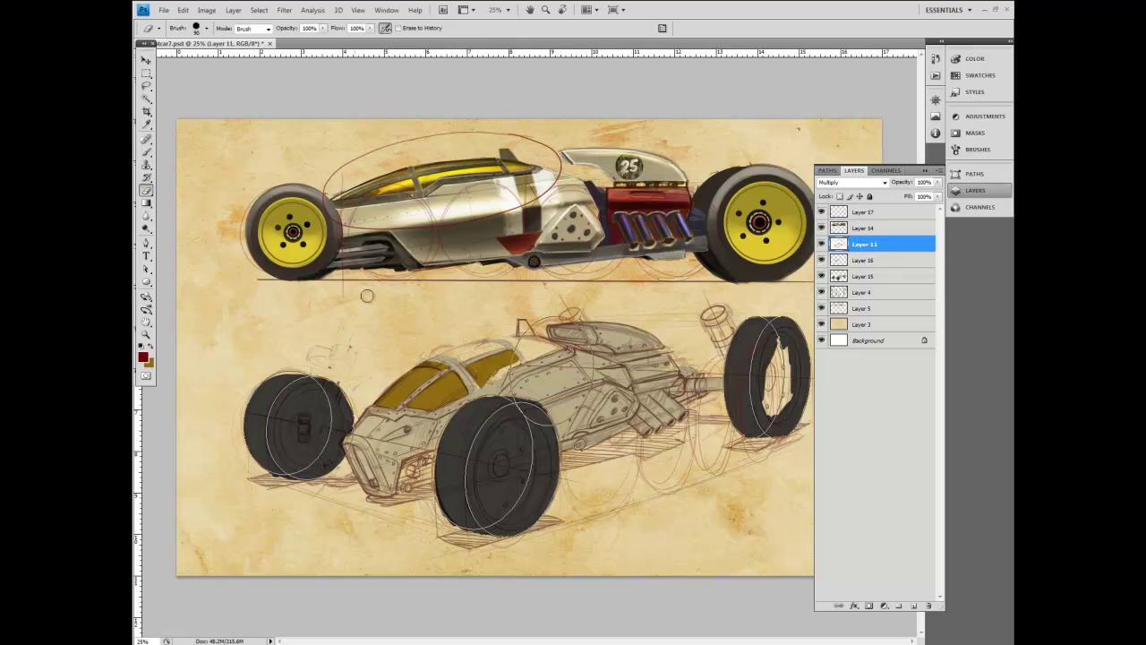
Step: Return to Layer 17 with the Brush and set the foreground colour to a darker, less saturated red
key(b)
click(863, 213)
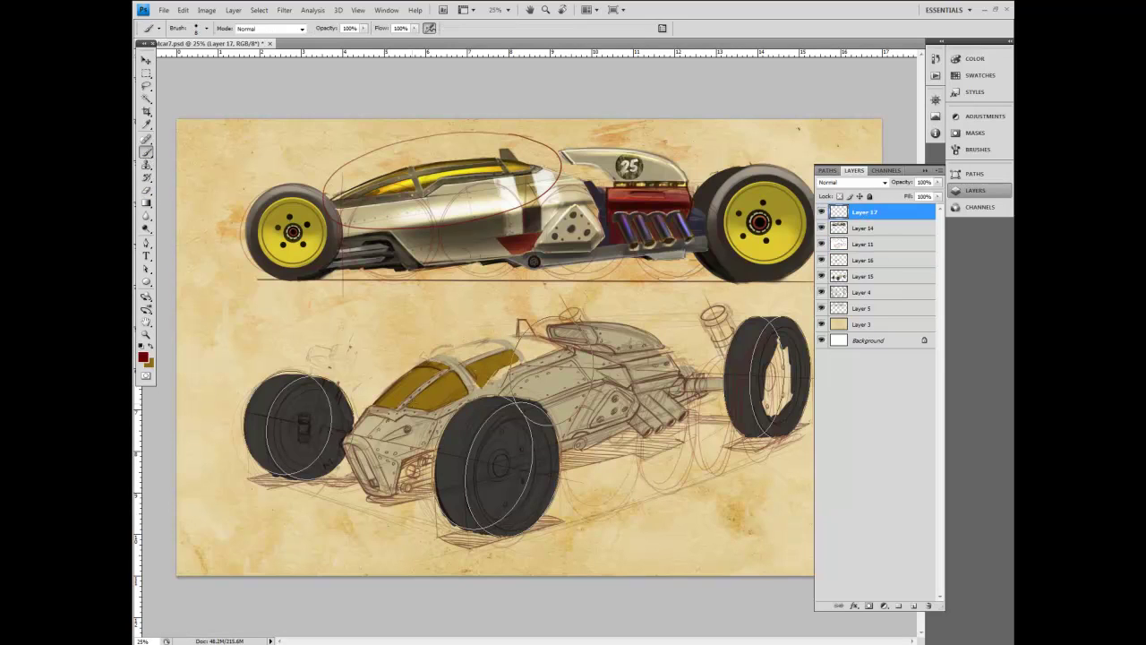
click(145, 358)
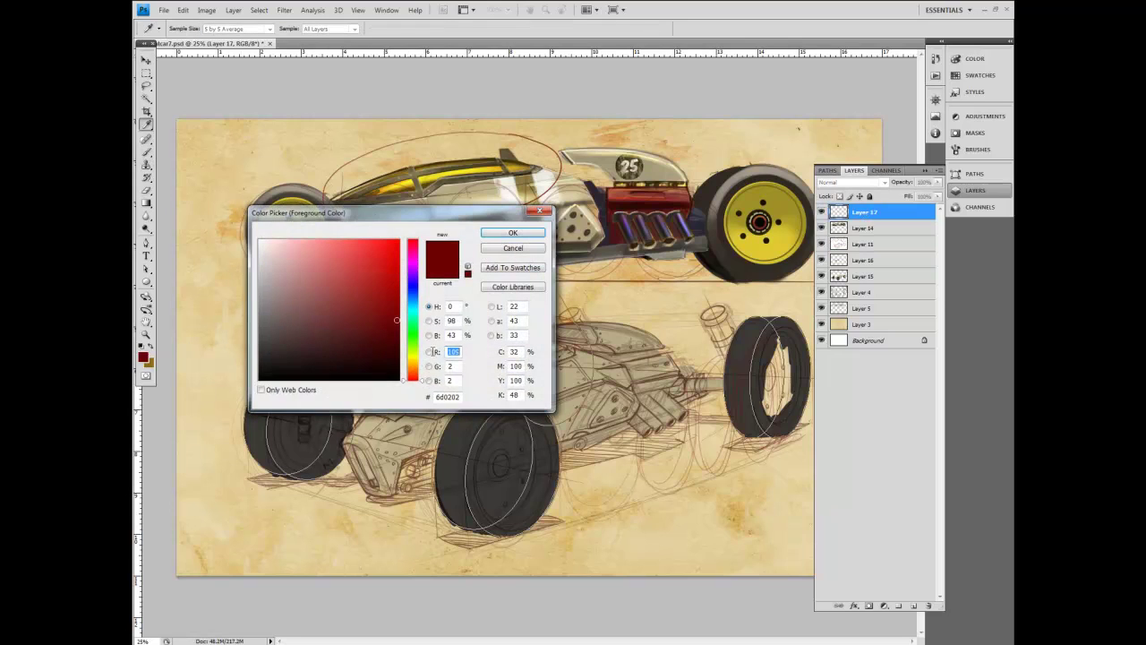
click(379, 337)
click(512, 232)
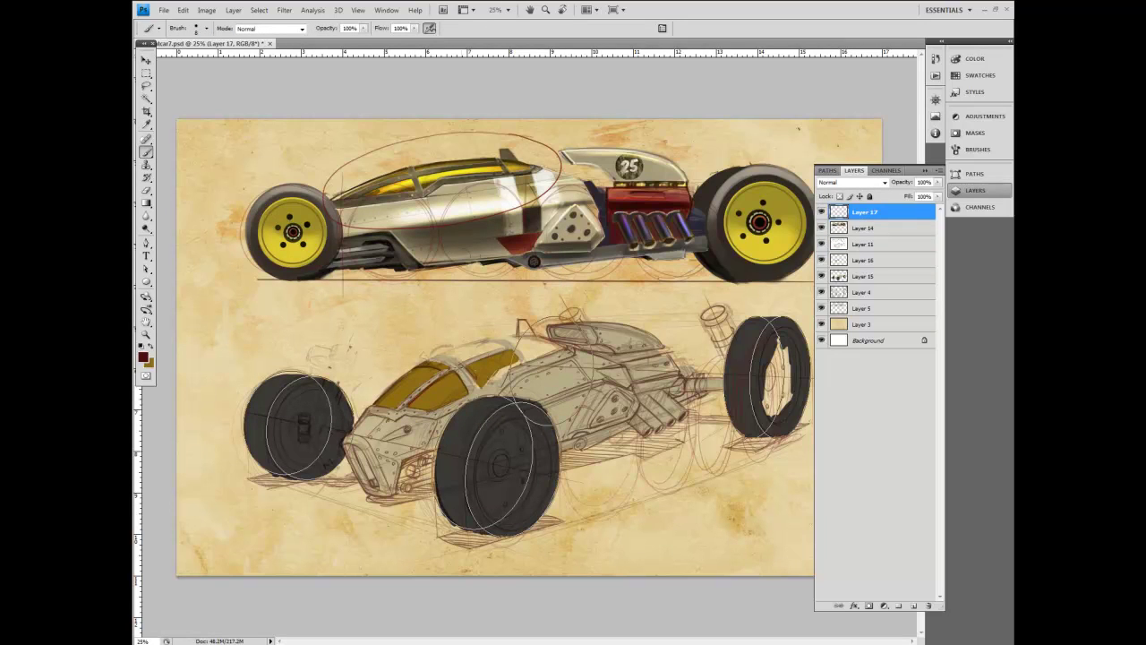
Step: Redraw the perspective view's canopy roofline in dark red, undoing the first strokes and sketching the curve again
drag(456, 370, 539, 340)
key(ctrl+z)
key(ctrl+z)
mouse_move(535, 344)
mouse_down()
mouse_move(548, 354)
mouse_move(506, 333)
mouse_move(449, 351)
mouse_up()
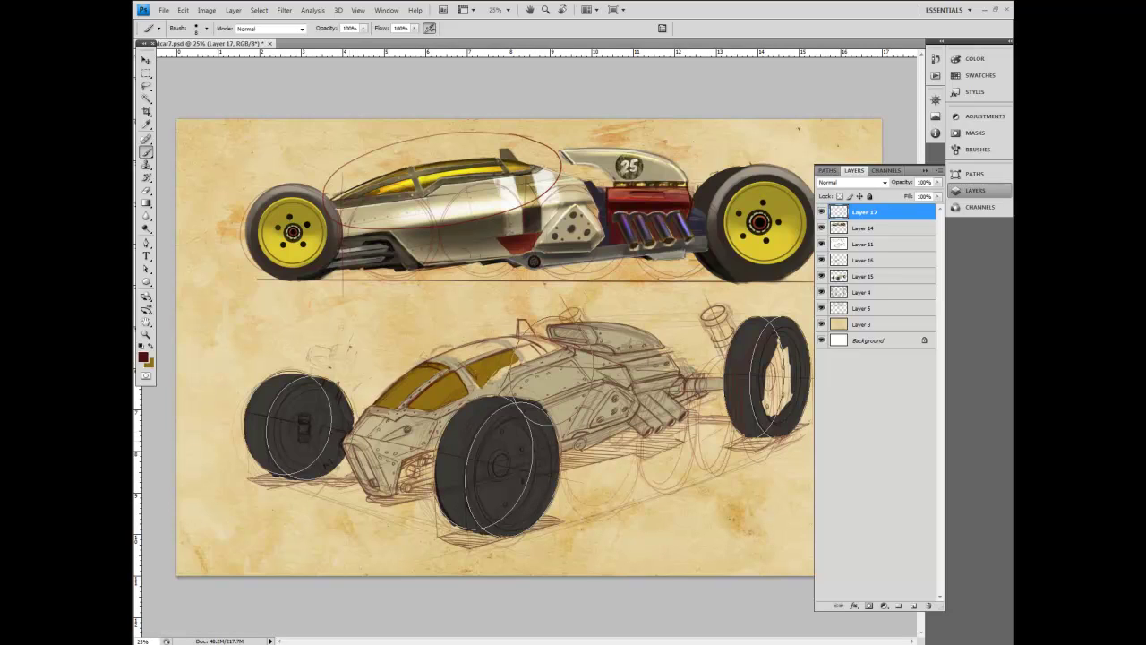
drag(448, 354, 505, 338)
Step: Clean up the canopy linework, using the Eraser on Layer 11 and the Brush on Layer 17
click(855, 249)
key(e)
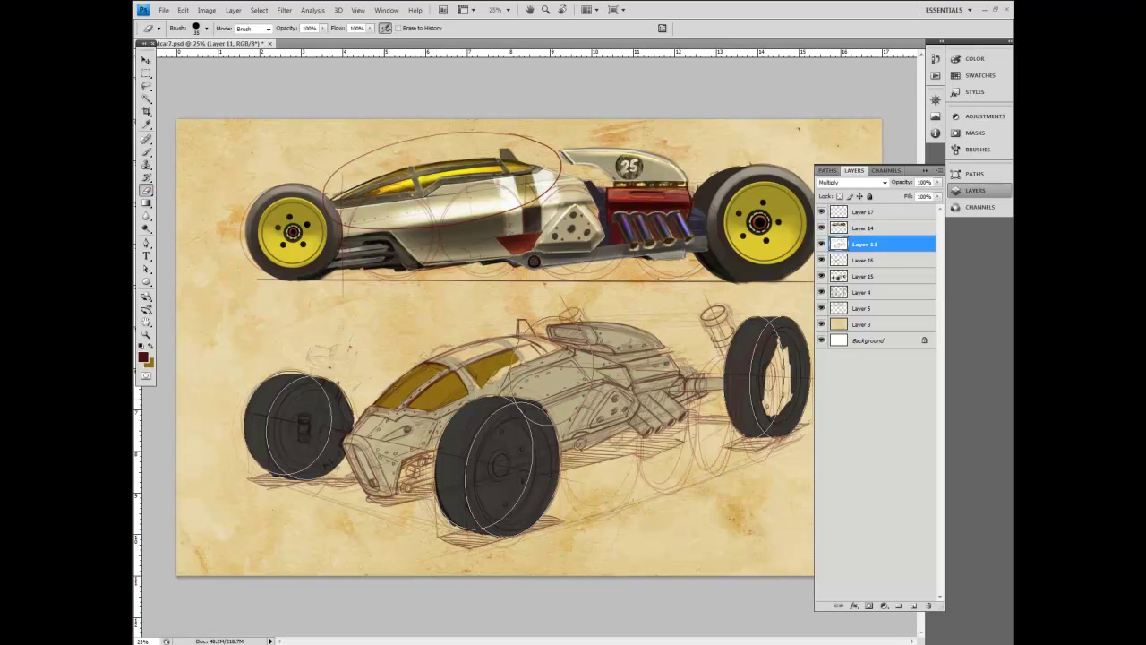
click(864, 212)
click(147, 153)
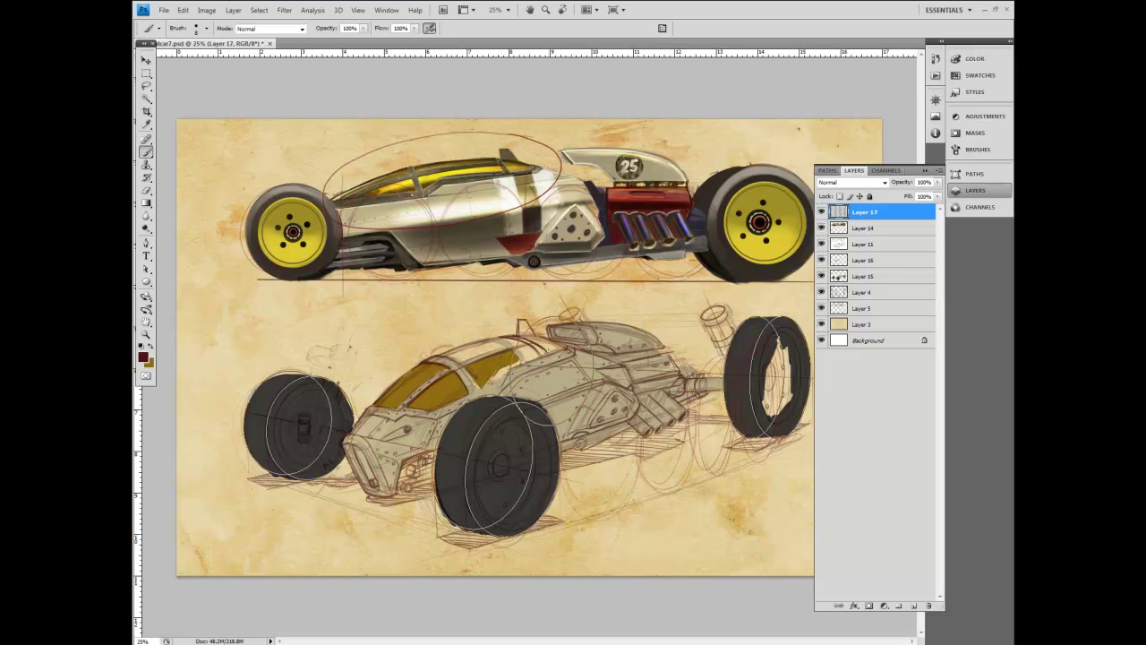
Step: Erase the excess body colour around the rear of the canopy on Layer 15
click(865, 273)
key(e)
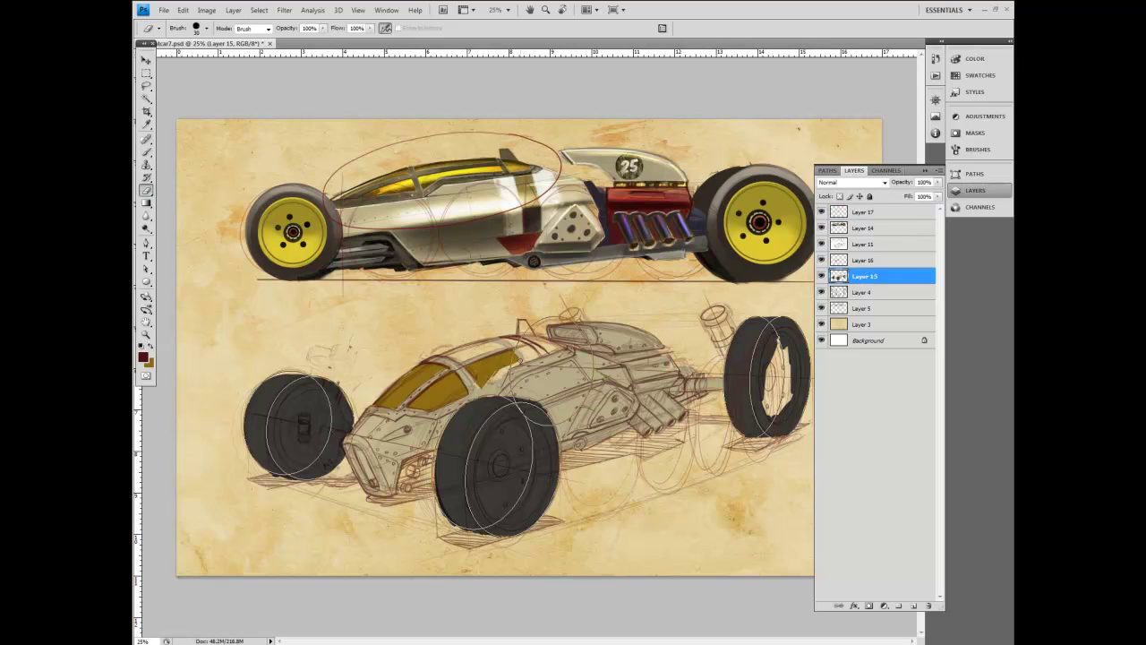
drag(516, 346, 492, 344)
Step: Draw a dark red contour line on Layer 17 along the upper body behind the canopy
key(b)
click(863, 212)
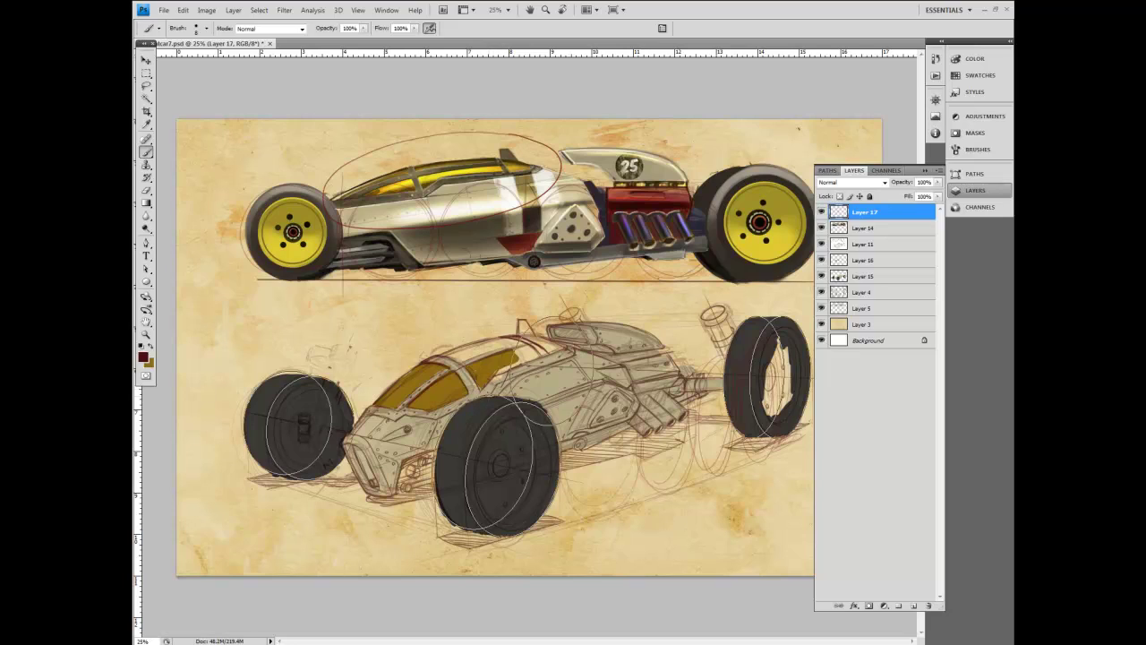
drag(526, 370, 572, 356)
Step: Erase the old sketch lines and rivets on the body side behind the canopy on Layer 11 with an enlarged eraser
key(e)
click(859, 243)
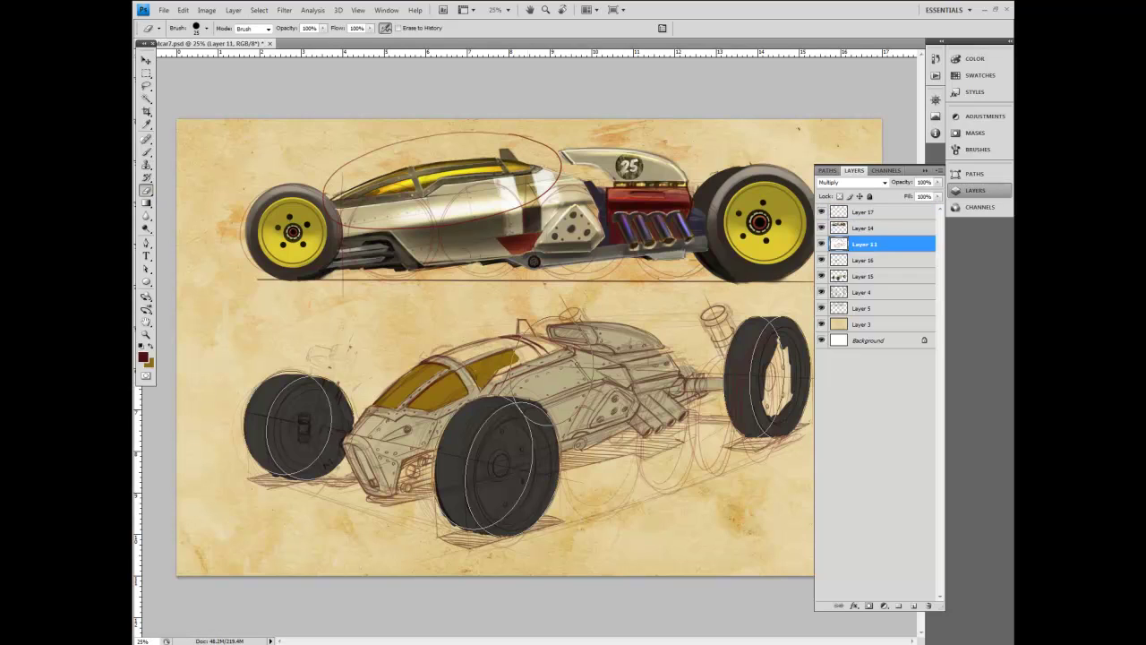
key(bracketright)
key(bracketright)
key(bracketright)
drag(567, 387, 593, 386)
key(b)
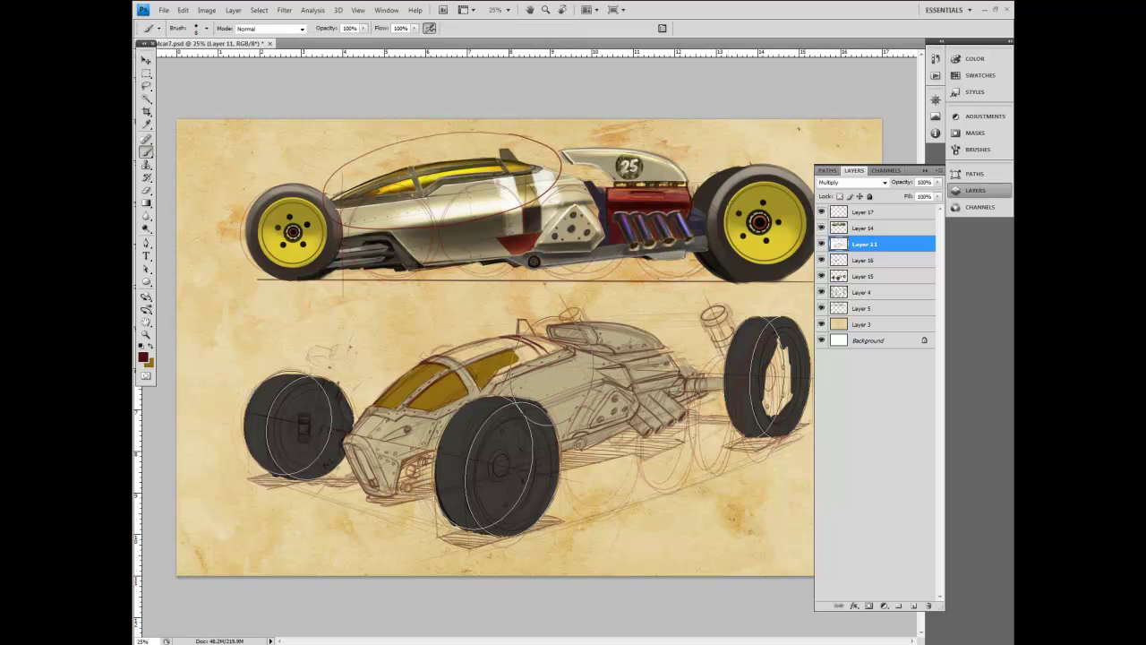
Step: Draw a dark red contour along the lower body side on Layer 17 and clean up the sketch lines there on Layer 11
click(857, 215)
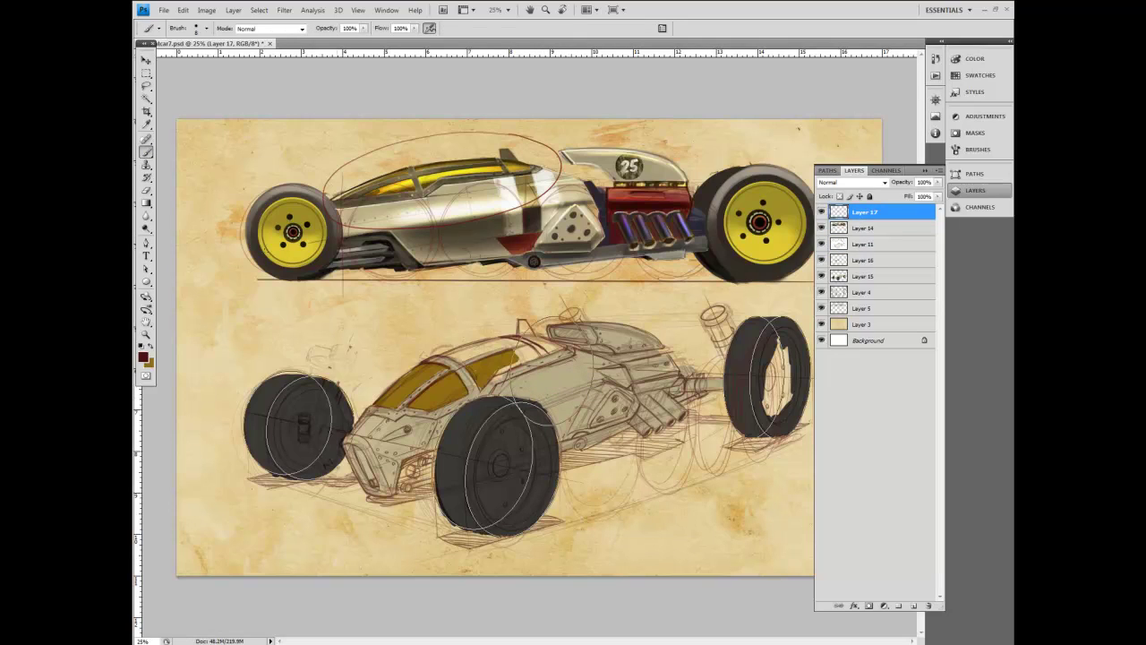
drag(554, 404, 641, 372)
click(841, 244)
click(146, 189)
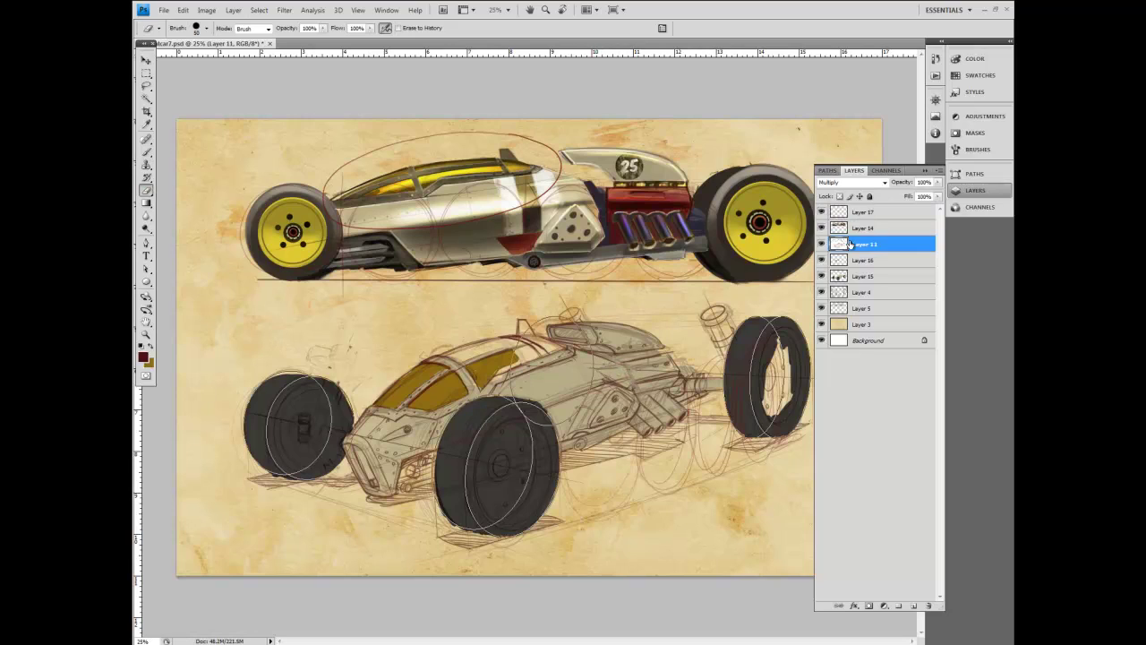
Step: Draw dark red lines across the body behind the canopy on Layer 17 and trim them with the Eraser
click(862, 212)
key(b)
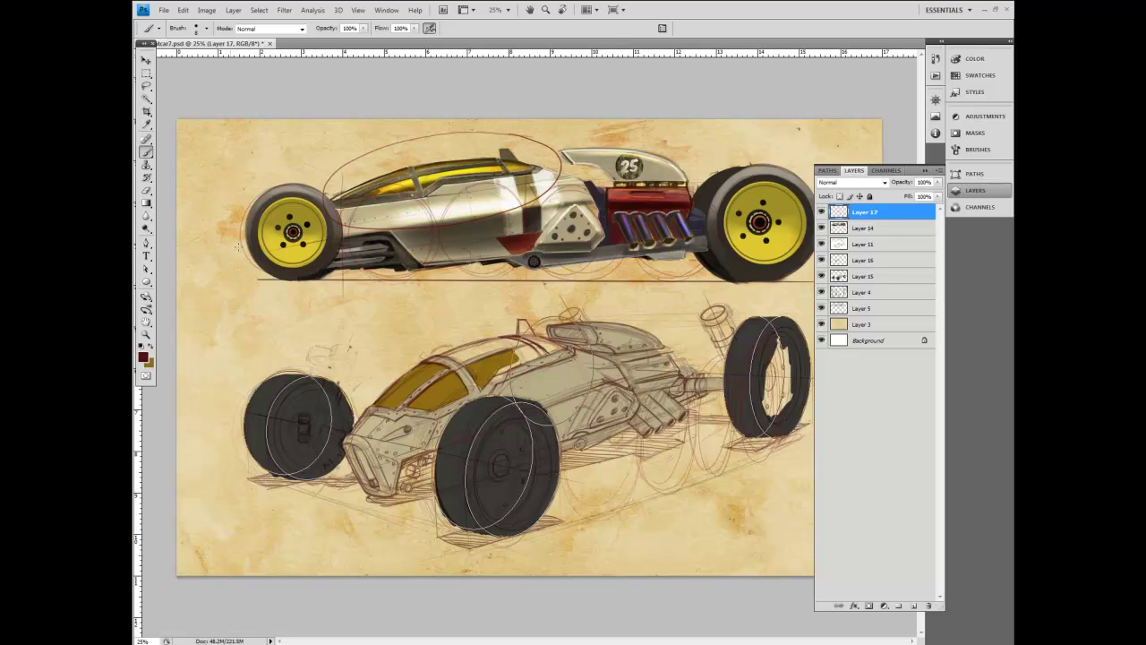
key(e)
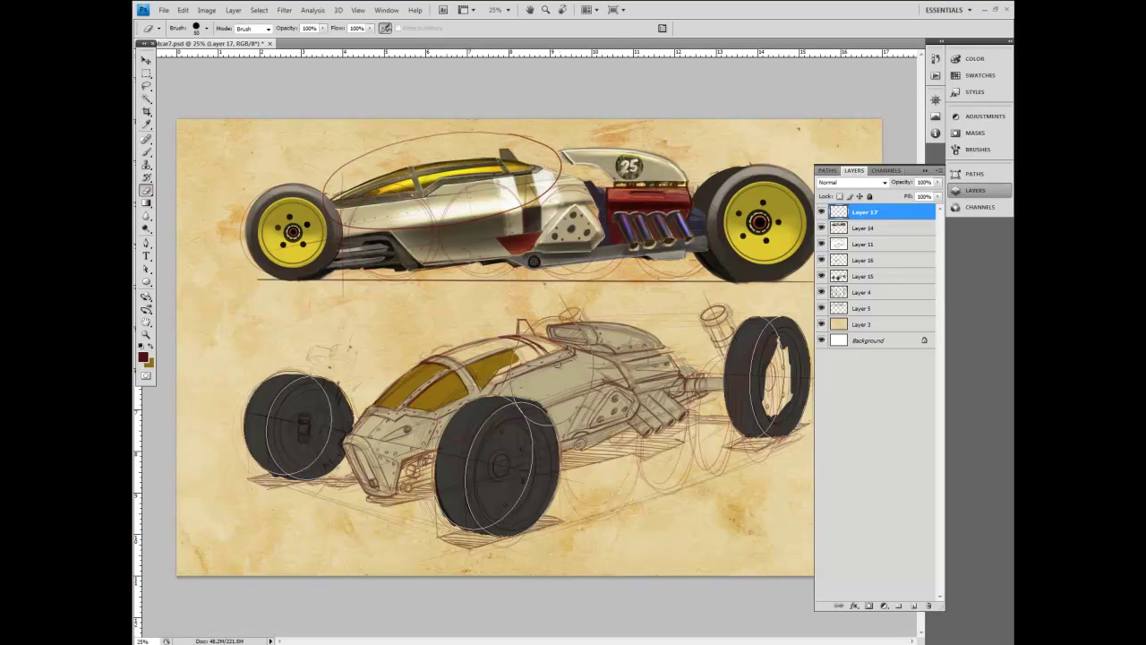
click(148, 153)
drag(517, 341, 547, 357)
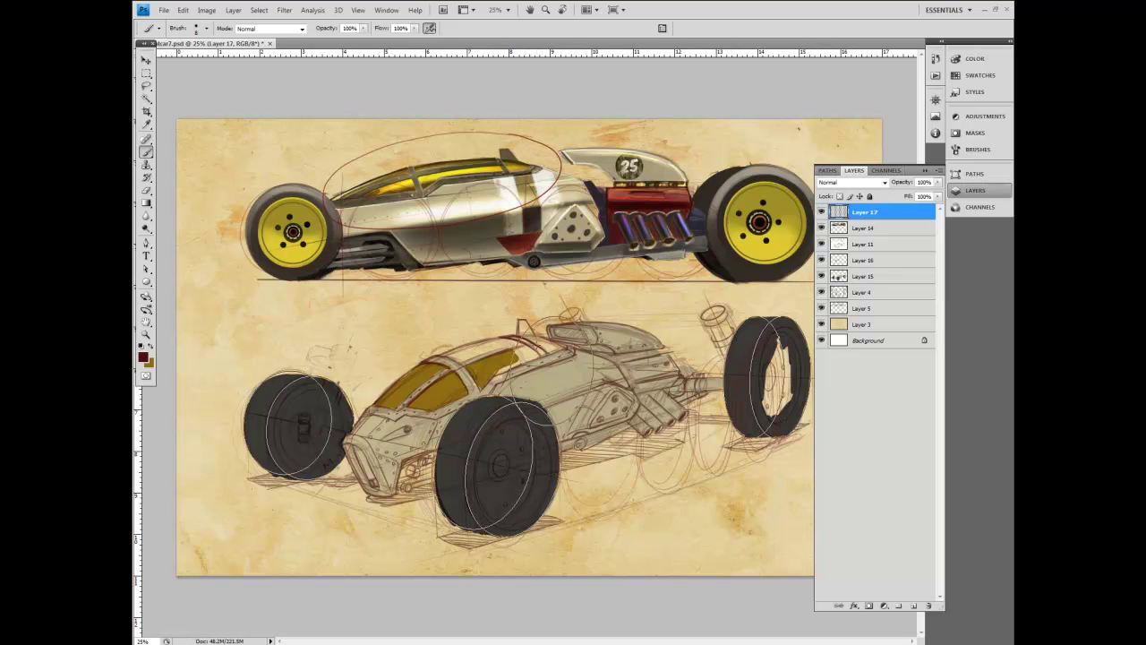
key(e)
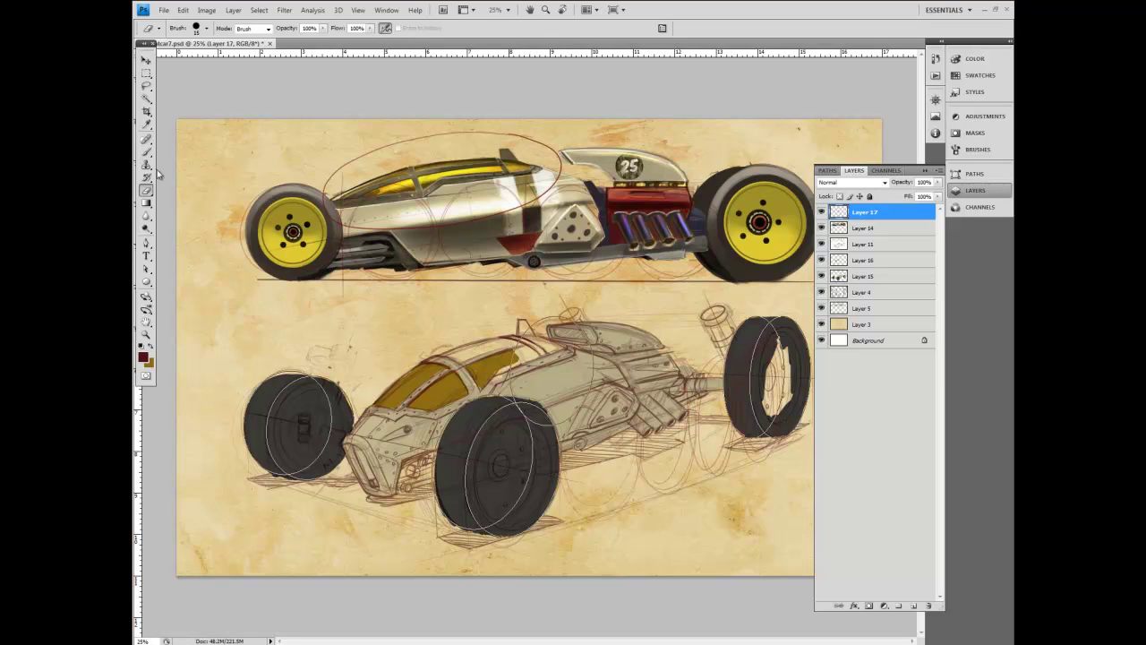
key(b)
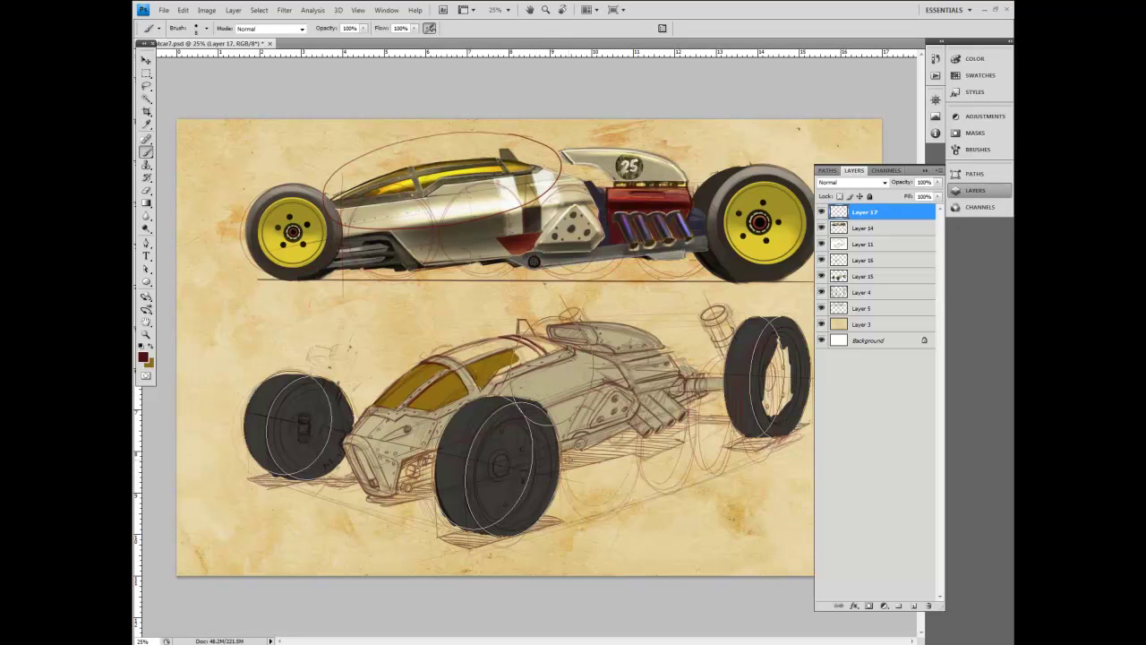
Step: Refine the canopy's rear edge on Layer 17 with the Eraser and a short dark red brush stroke
key(alt)
key(r)
mouse_move(608, 448)
mouse_down()
mouse_move(646, 409)
mouse_move(666, 347)
mouse_up()
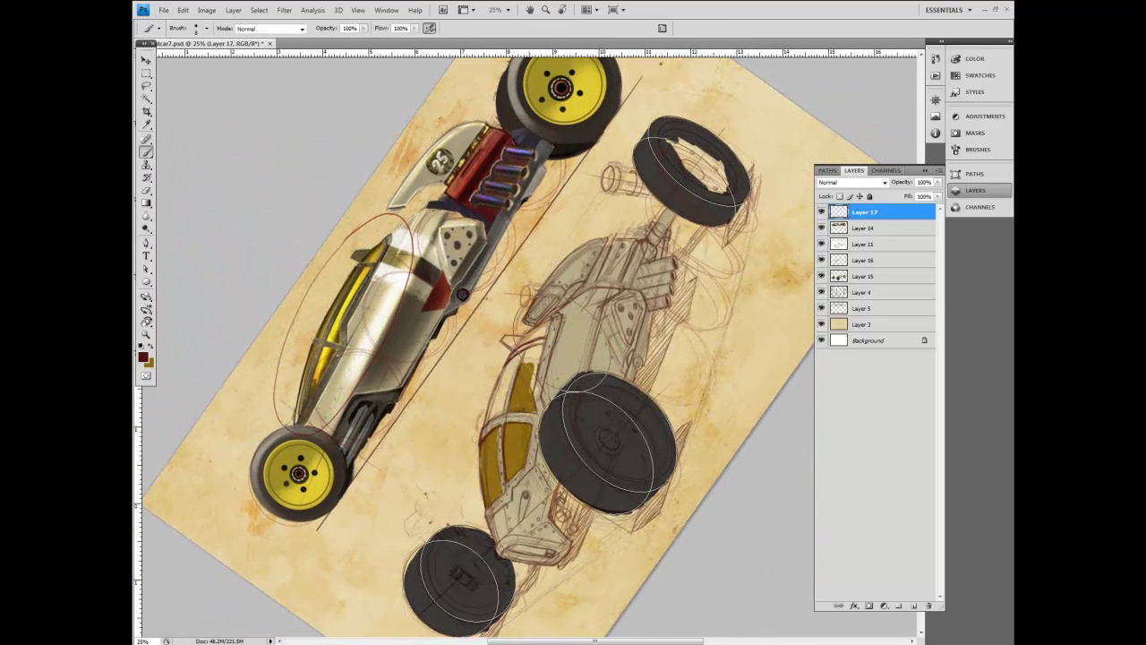
key(e)
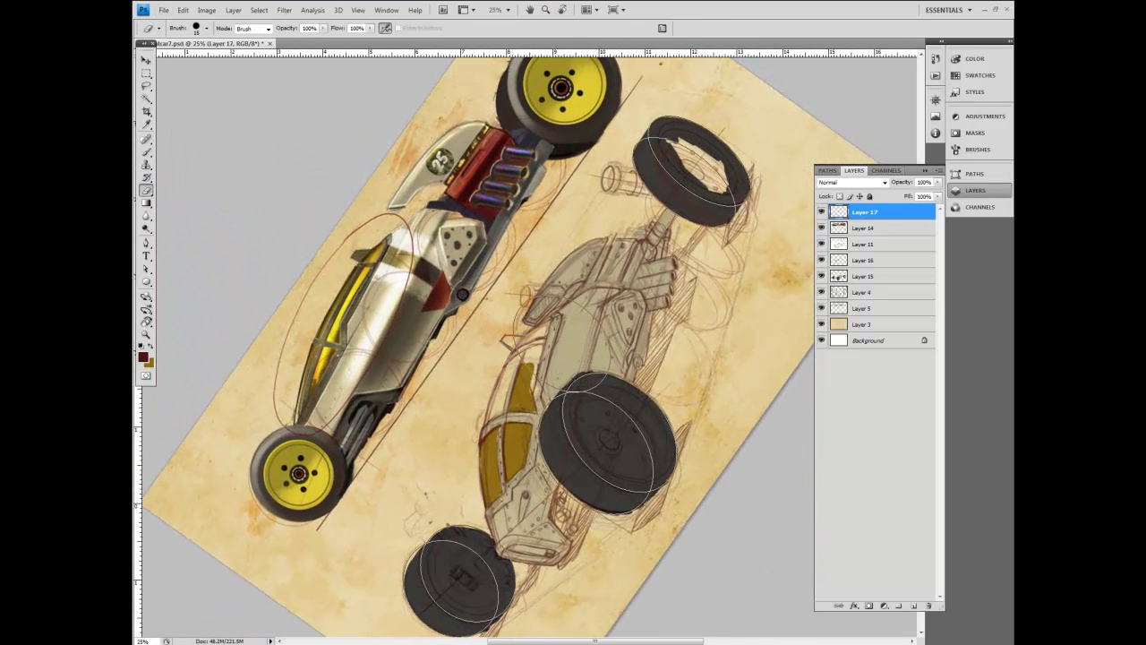
key(b)
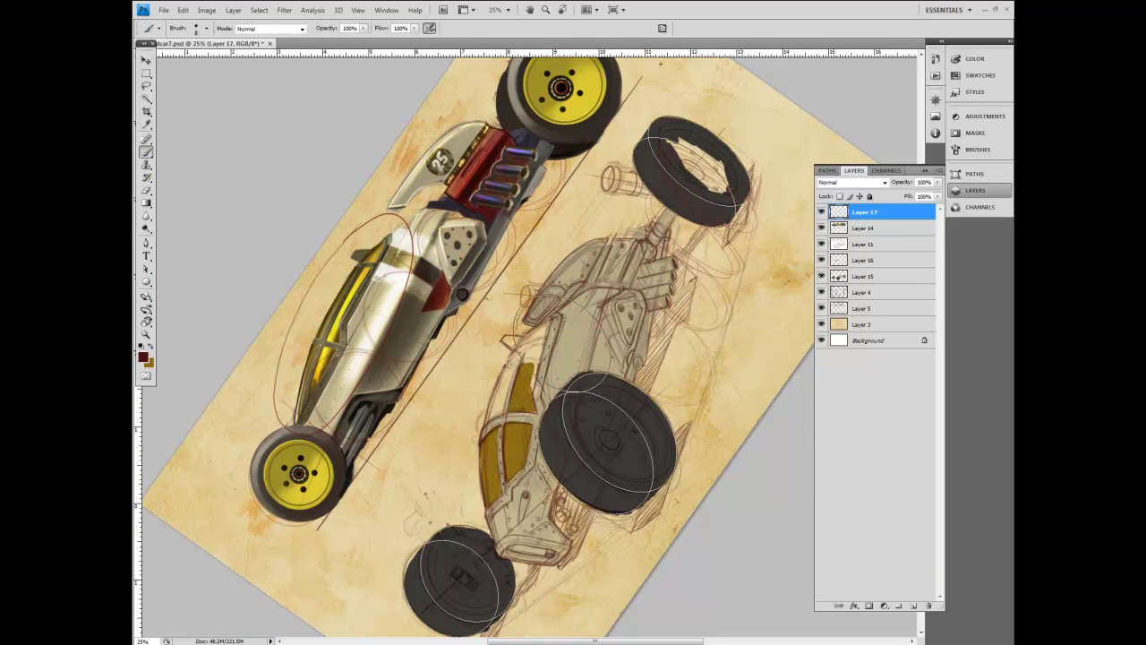
mouse_move(515, 354)
mouse_down()
mouse_move(542, 342)
mouse_move(507, 354)
mouse_up()
key(r)
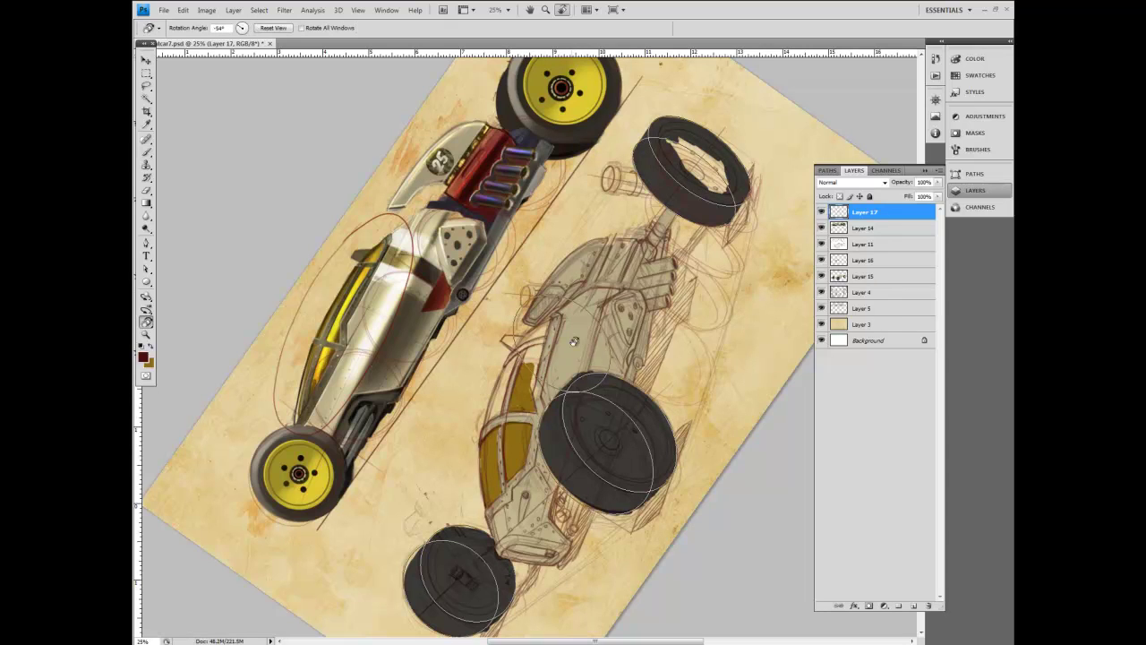
mouse_move(625, 256)
mouse_down()
mouse_move(642, 281)
mouse_move(652, 376)
mouse_up()
key(b)
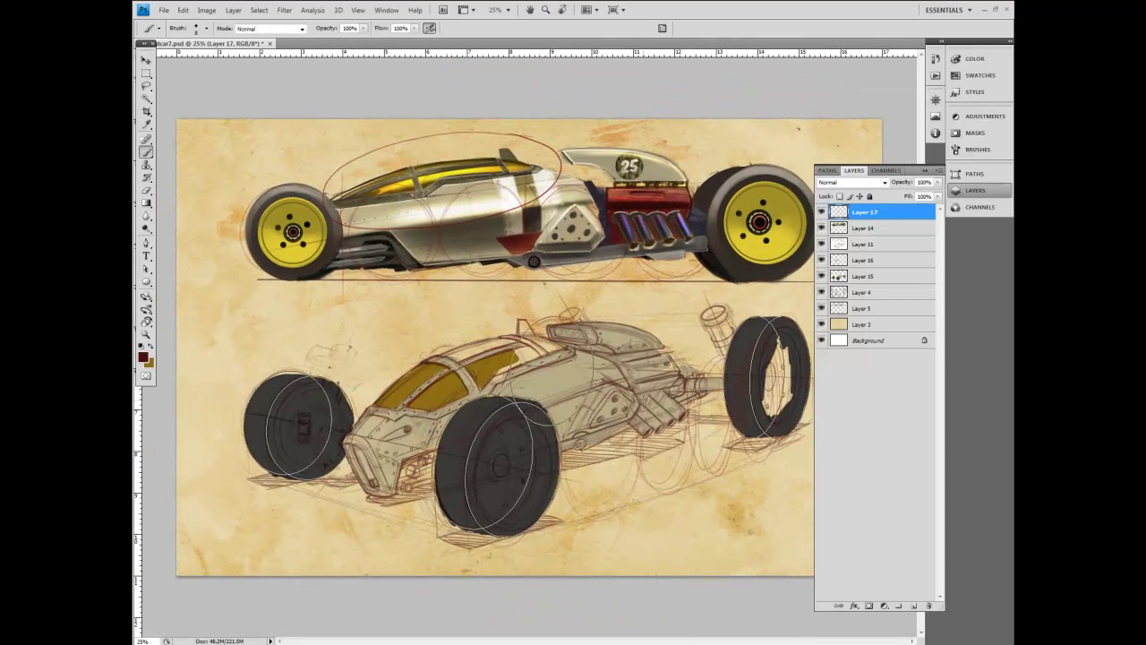
Step: Deselect the Work Path to hide the wheel ellipses and return to the layer list
click(974, 175)
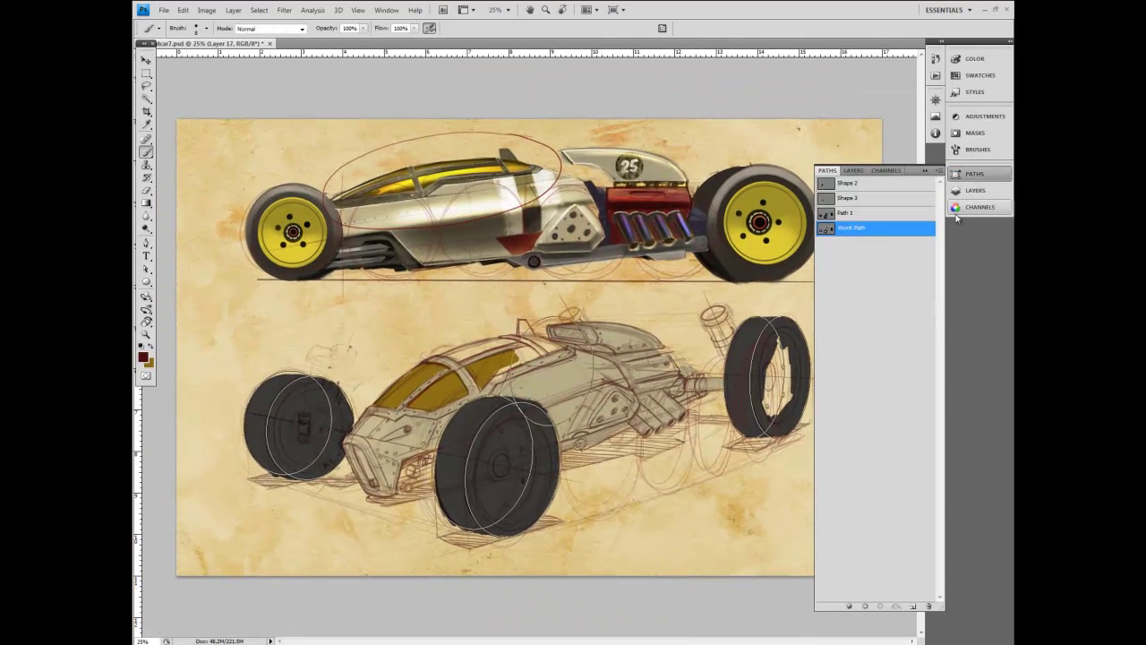
click(892, 267)
click(969, 190)
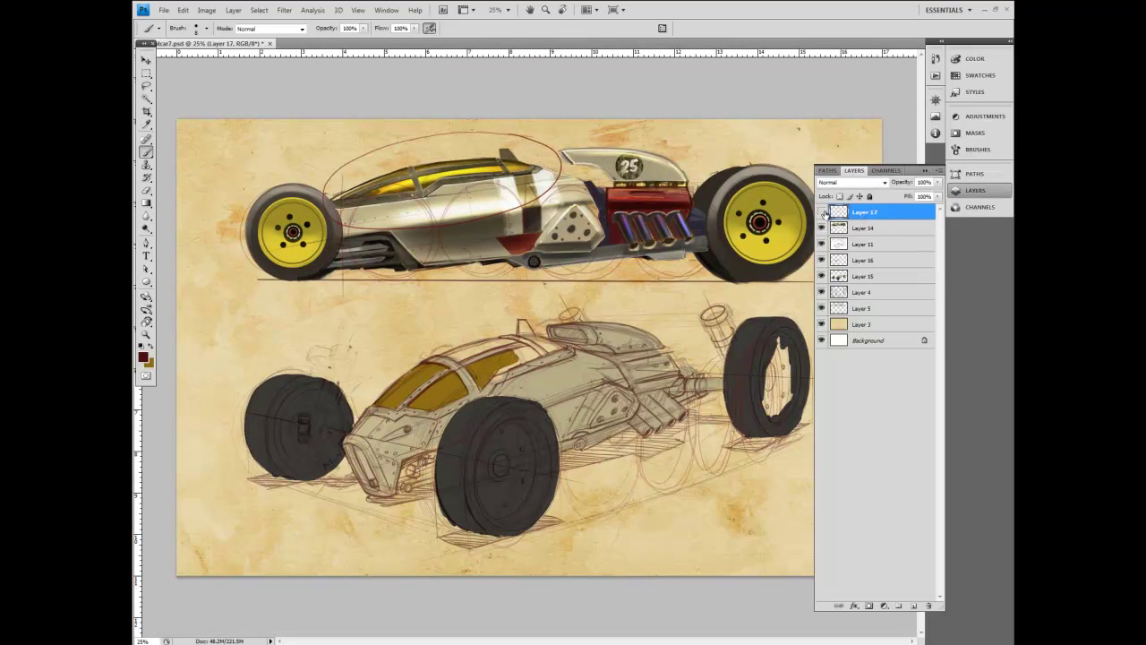
Step: Toggle the visibility of Layer 17 and Layer 11 to compare the new linework with the original sketch
click(822, 212)
click(822, 213)
click(822, 212)
click(822, 212)
click(856, 247)
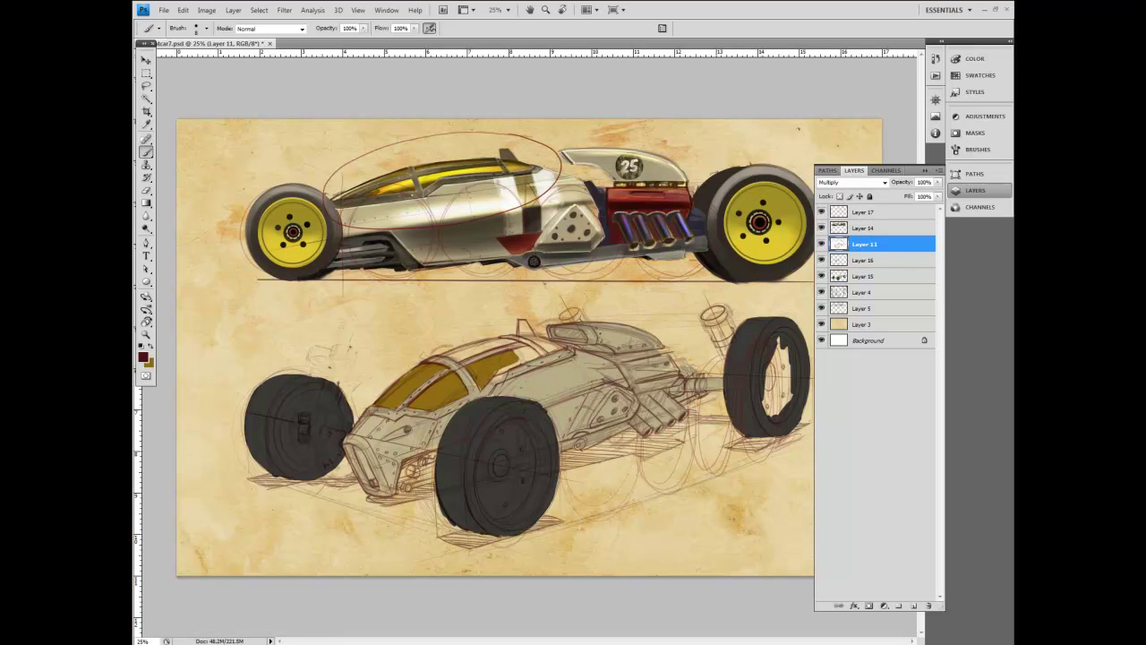
click(822, 244)
click(822, 243)
Step: Cut the sketch lines over the side-view car onto a new layer above Layer 17 and move them back over the car
click(863, 215)
key(l)
mouse_move(738, 119)
mouse_down()
mouse_move(433, 304)
mouse_move(843, 263)
mouse_move(624, 128)
mouse_up()
key(Delete)
key(ctrl+d)
key(ctrl+v)
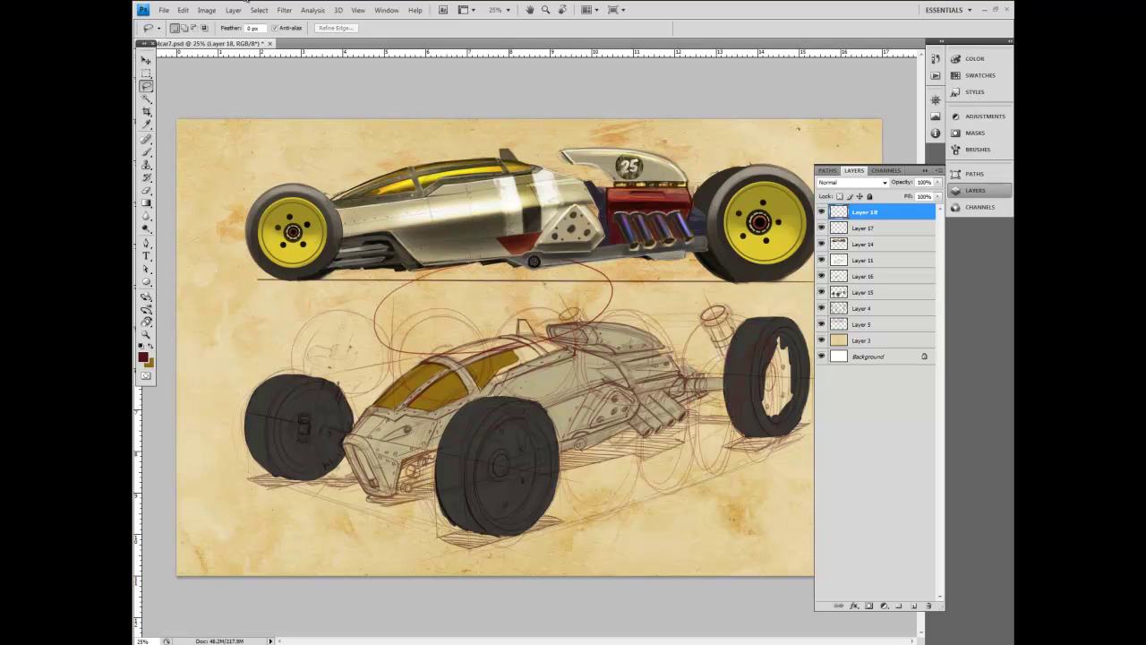
key(v)
drag(436, 347, 440, 212)
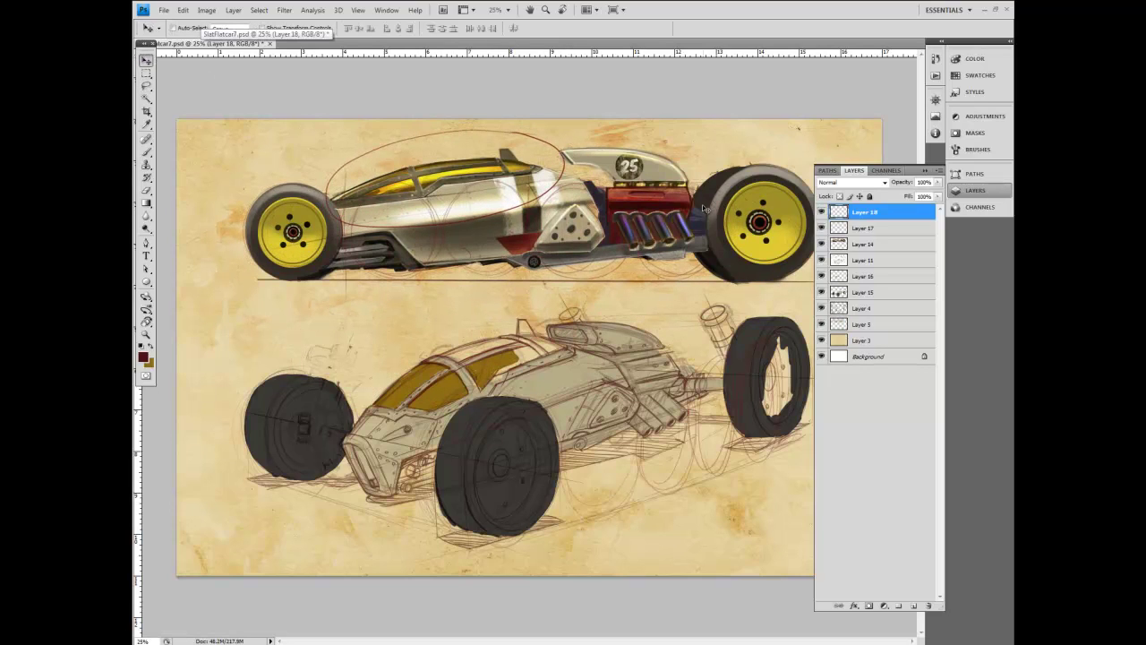
Step: Merge Layer 17 with Layer 11 and set the merged layer's blend mode to Multiply
click(858, 228)
click(821, 227)
click(821, 227)
click(821, 227)
click(821, 227)
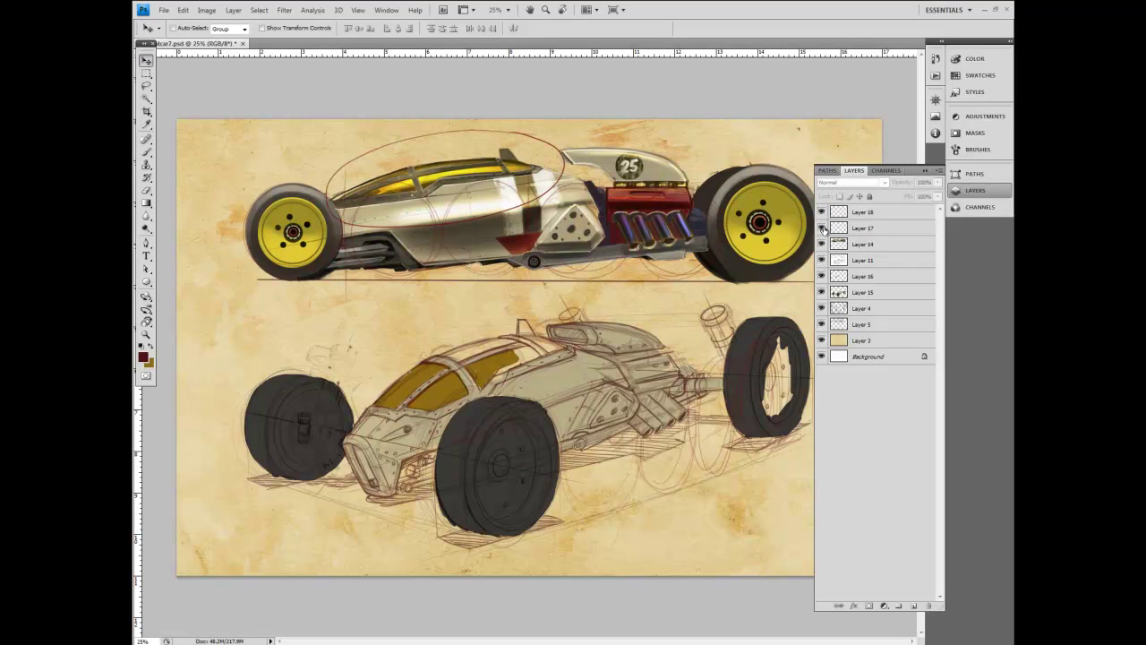
click(862, 228)
ctrl+click(862, 260)
right_click(900, 222)
click(923, 368)
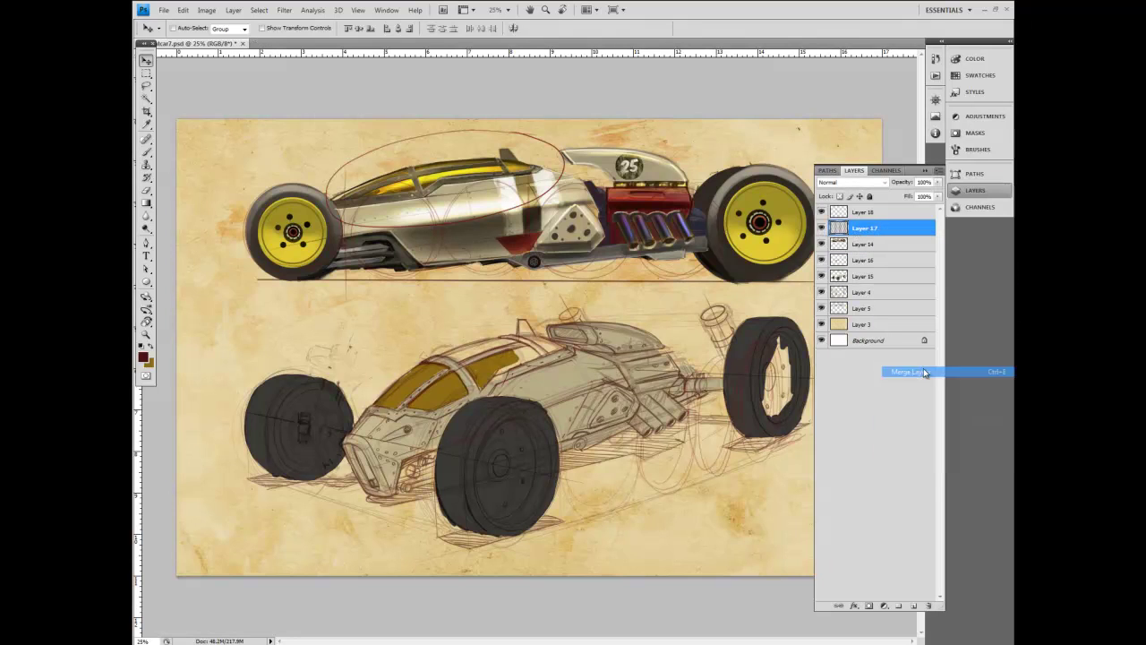
click(851, 182)
click(846, 230)
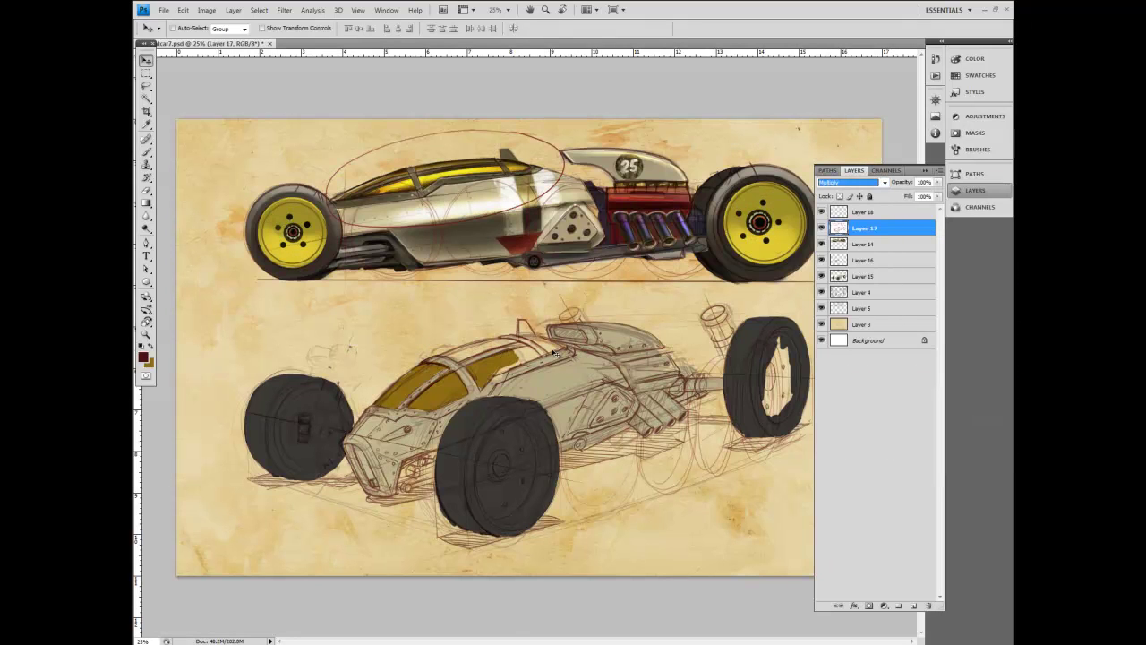
Step: Lasso the perspective car's linework on Layer 17, cut it onto a new layer and move it over the base colours
ctrl+click(859, 275)
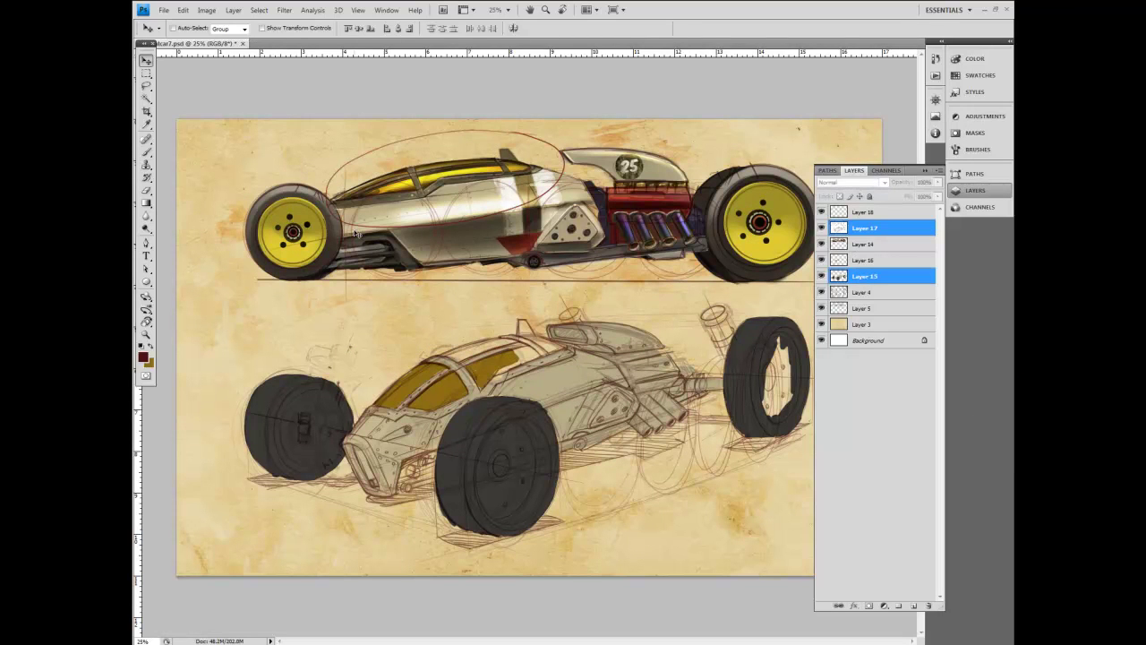
key(l)
click(862, 227)
mouse_move(768, 294)
mouse_down()
mouse_move(532, 288)
mouse_move(224, 455)
mouse_move(586, 576)
mouse_move(876, 428)
mouse_move(797, 298)
mouse_move(498, 307)
mouse_up()
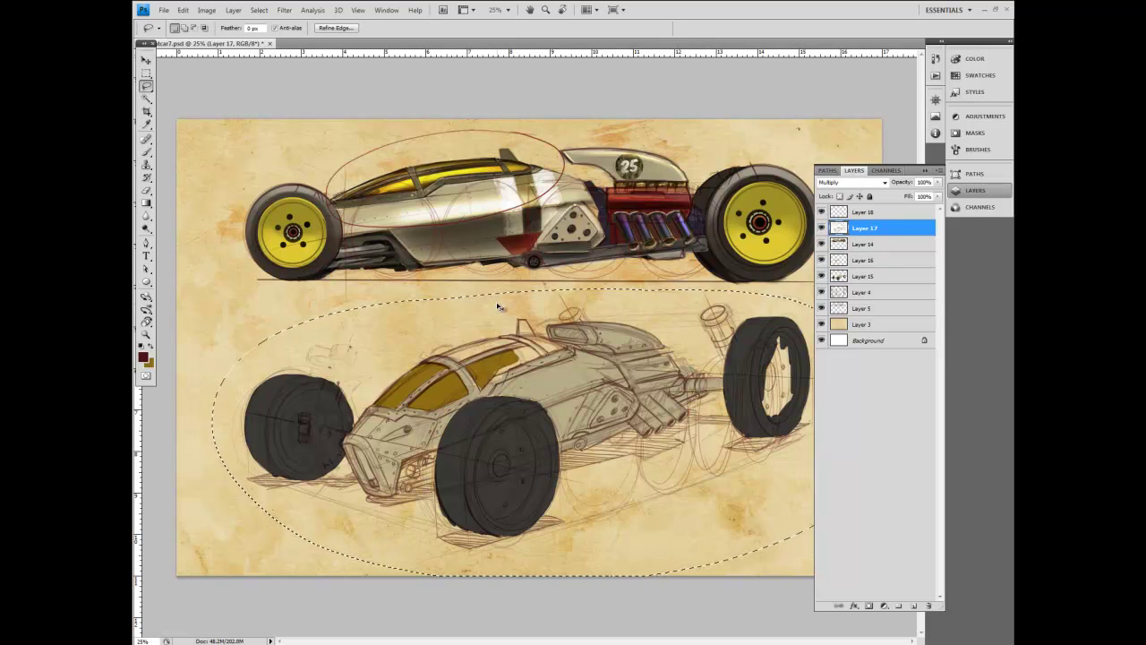
key(ctrl+x)
key(ctrl+v)
key(v)
drag(655, 333, 666, 416)
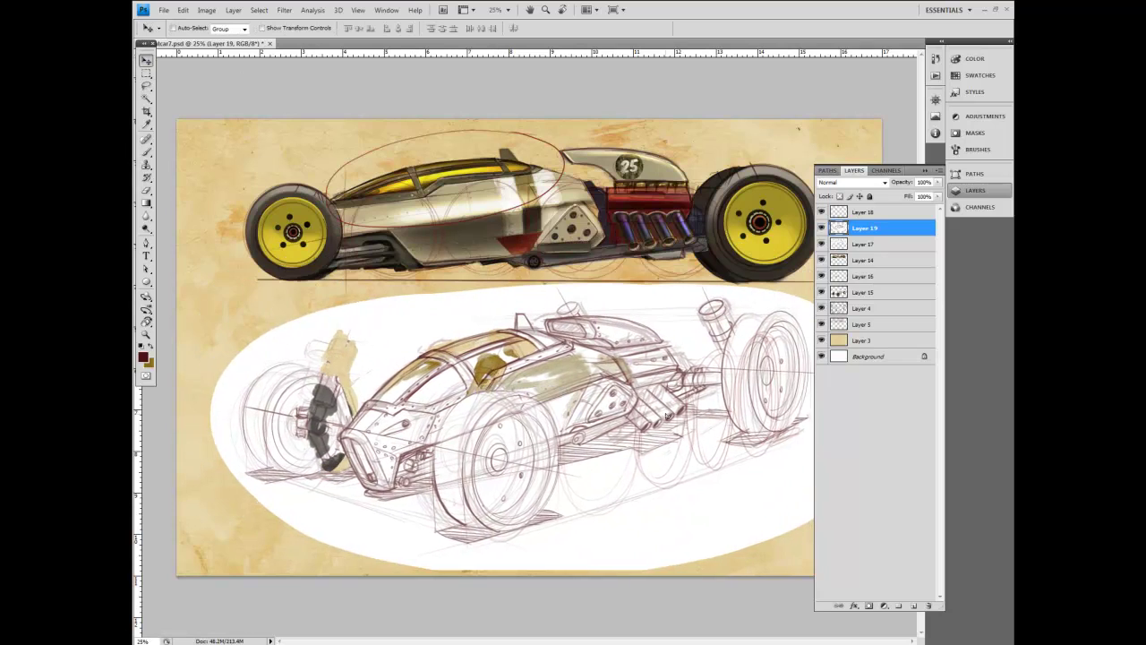
Step: Set Layer 19 to Multiply and nudge its linework into alignment with the perspective car's base colours
click(854, 183)
click(847, 227)
drag(596, 379, 598, 386)
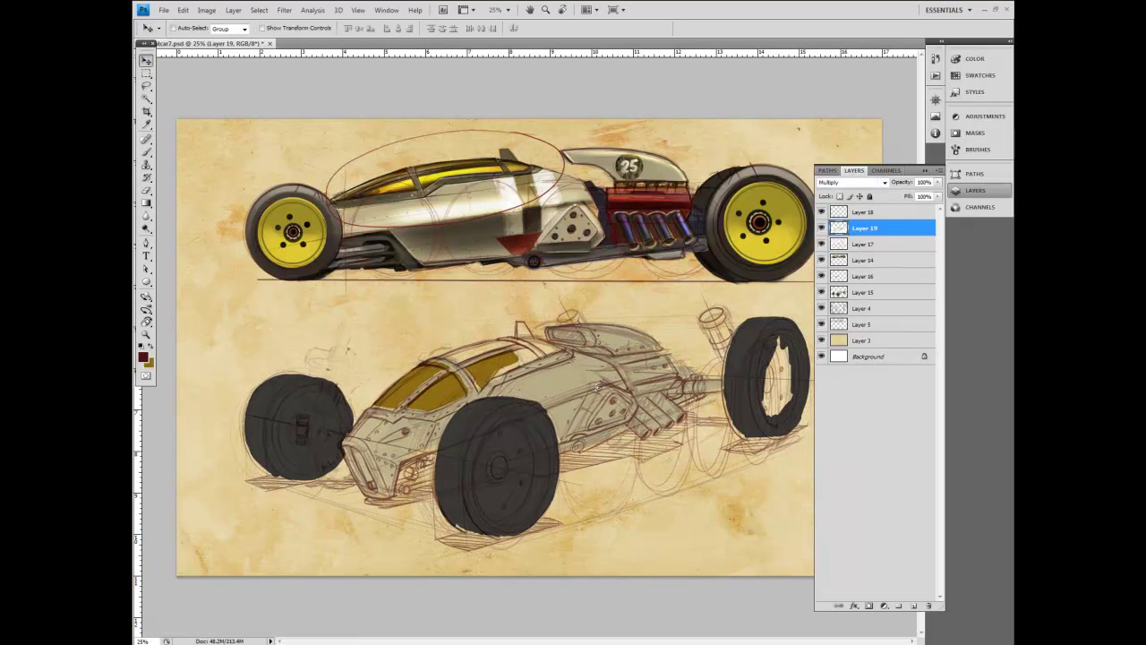
Step: Select Layers 19, 16 and 15 together and move the whole perspective car down and to the left on the canvas
ctrl+click(871, 294)
mouse_move(801, 323)
mouse_down()
mouse_move(765, 322)
mouse_move(805, 320)
mouse_up()
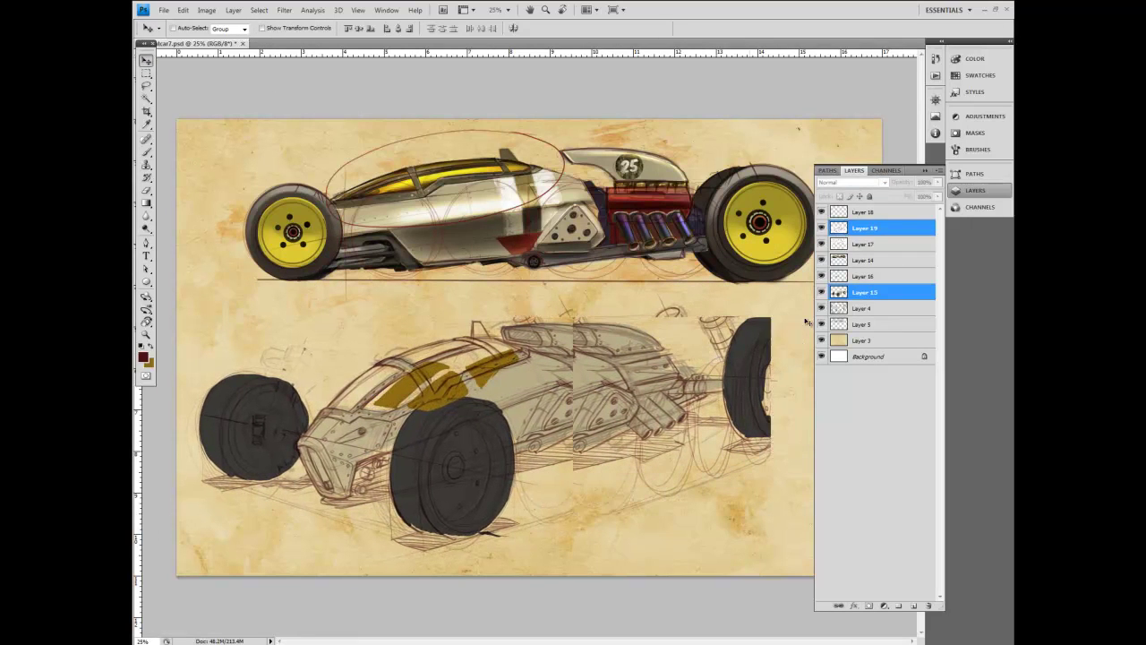
ctrl+click(864, 275)
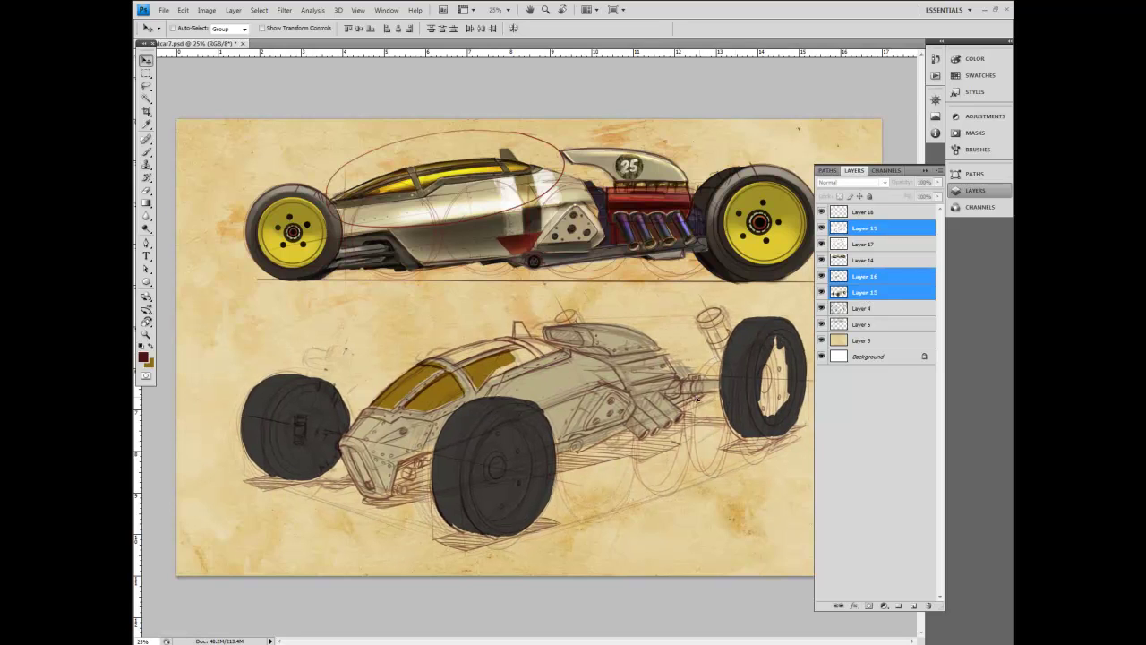
drag(697, 400, 687, 402)
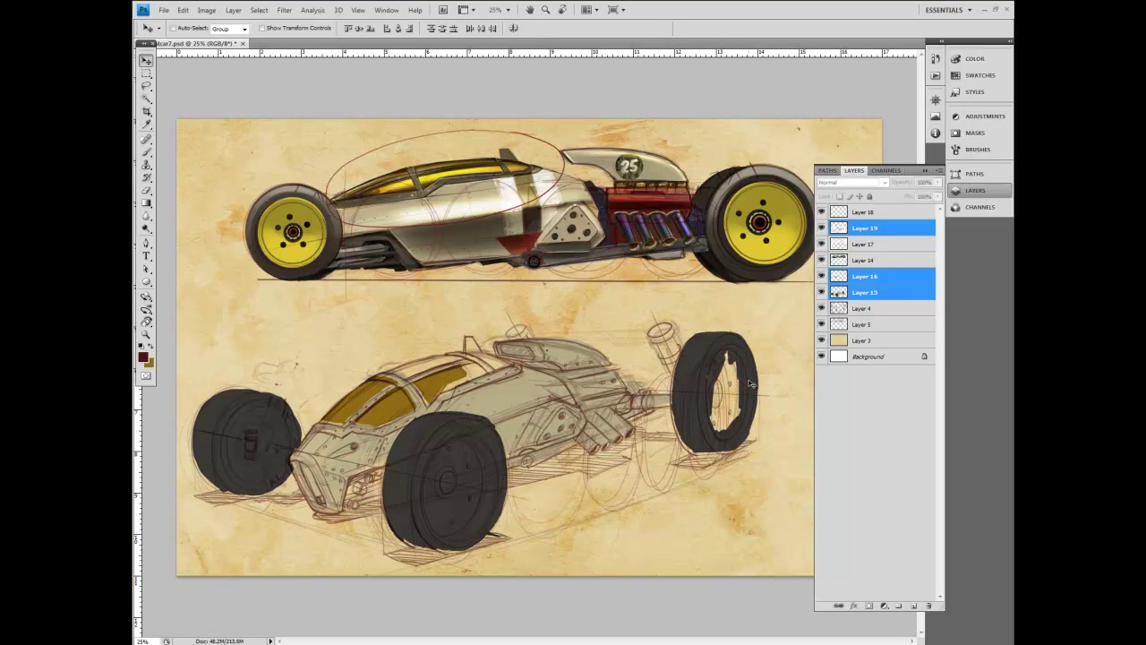
Step: Draw a thin horizontal dark red line across the top of the side-view car's front wheel on Layer 18
click(861, 295)
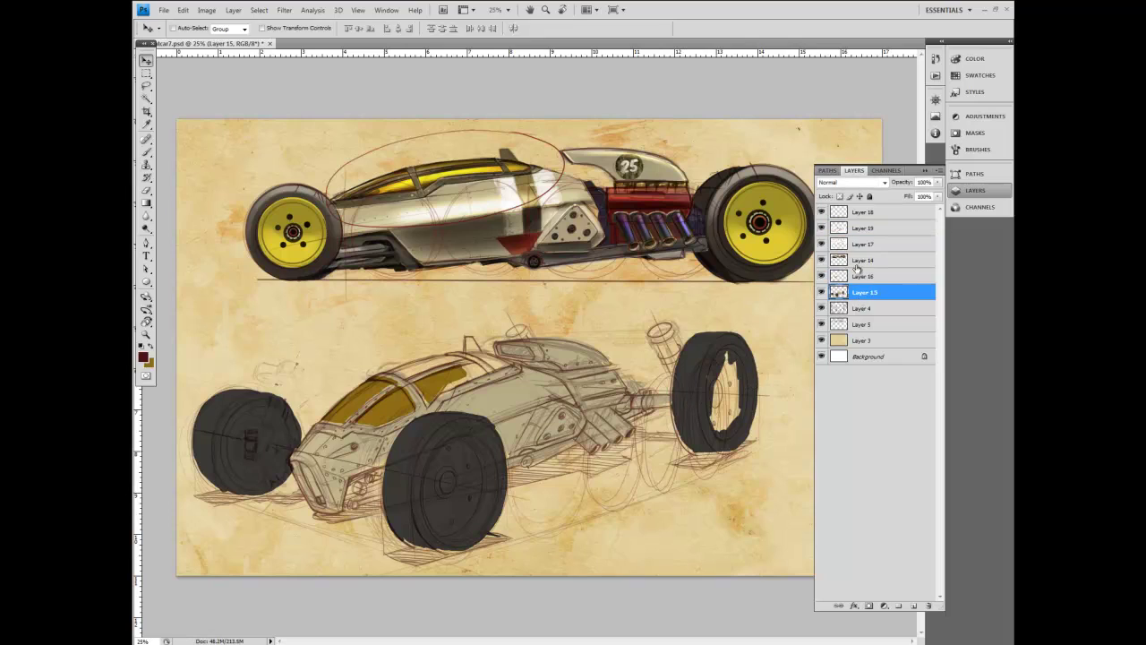
click(147, 86)
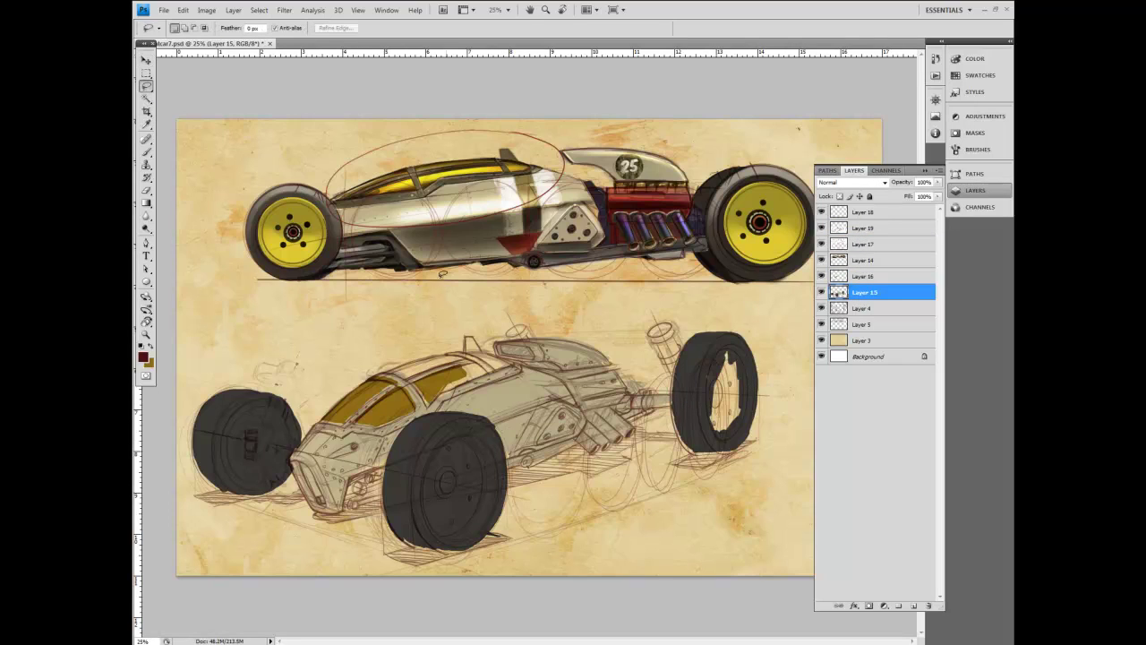
click(147, 152)
click(862, 230)
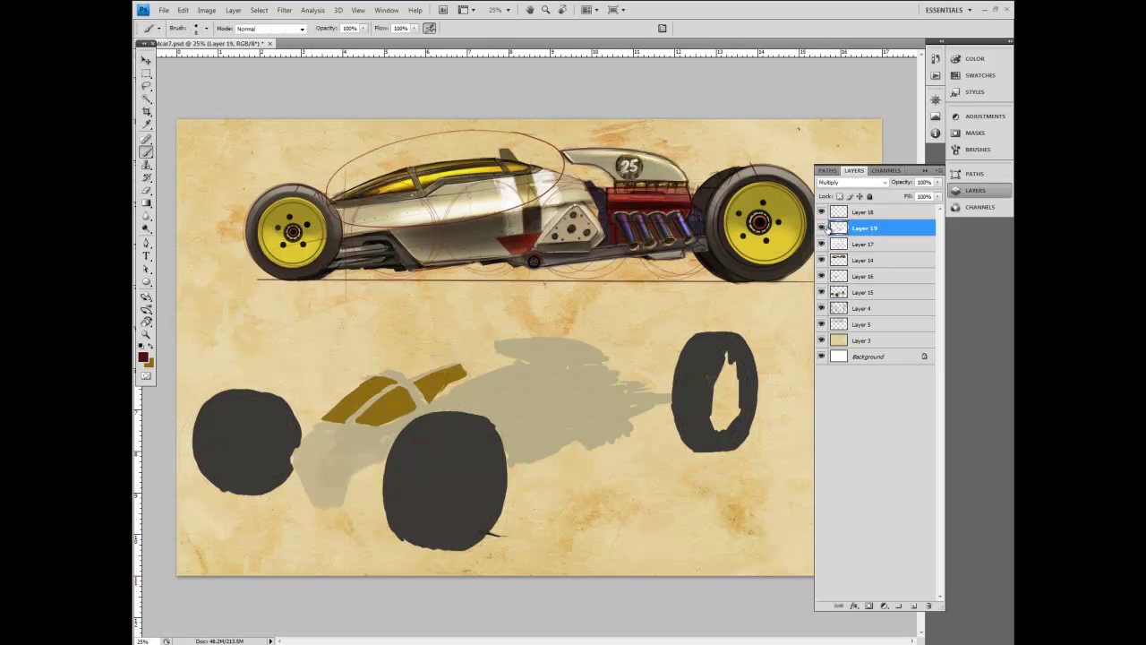
click(822, 228)
click(862, 212)
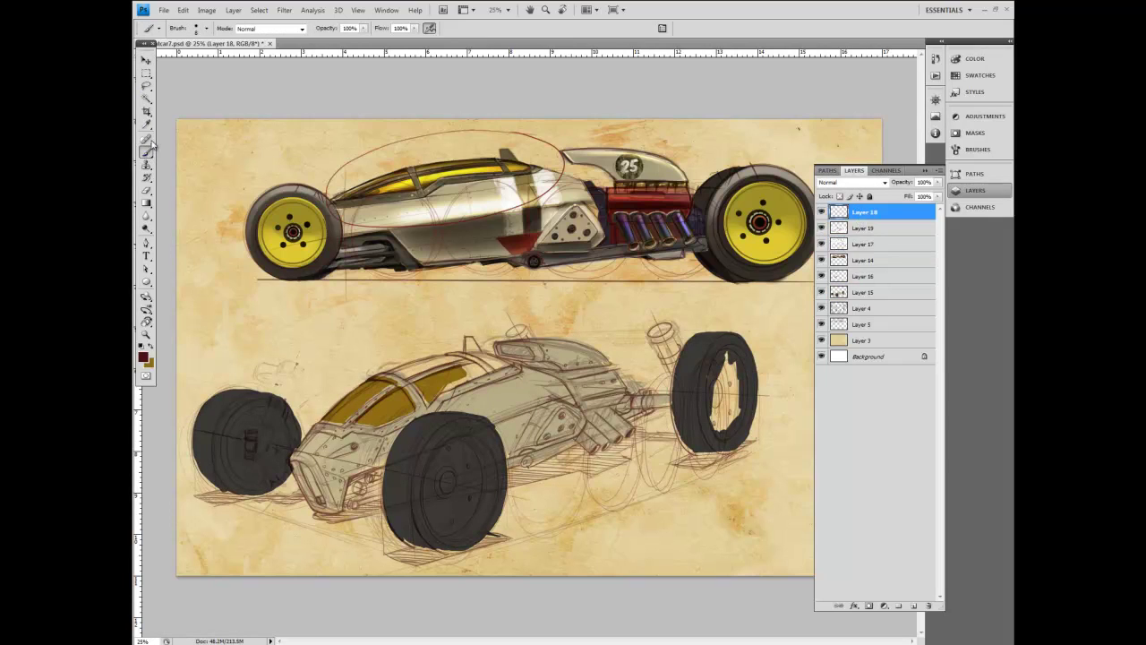
drag(251, 184, 362, 184)
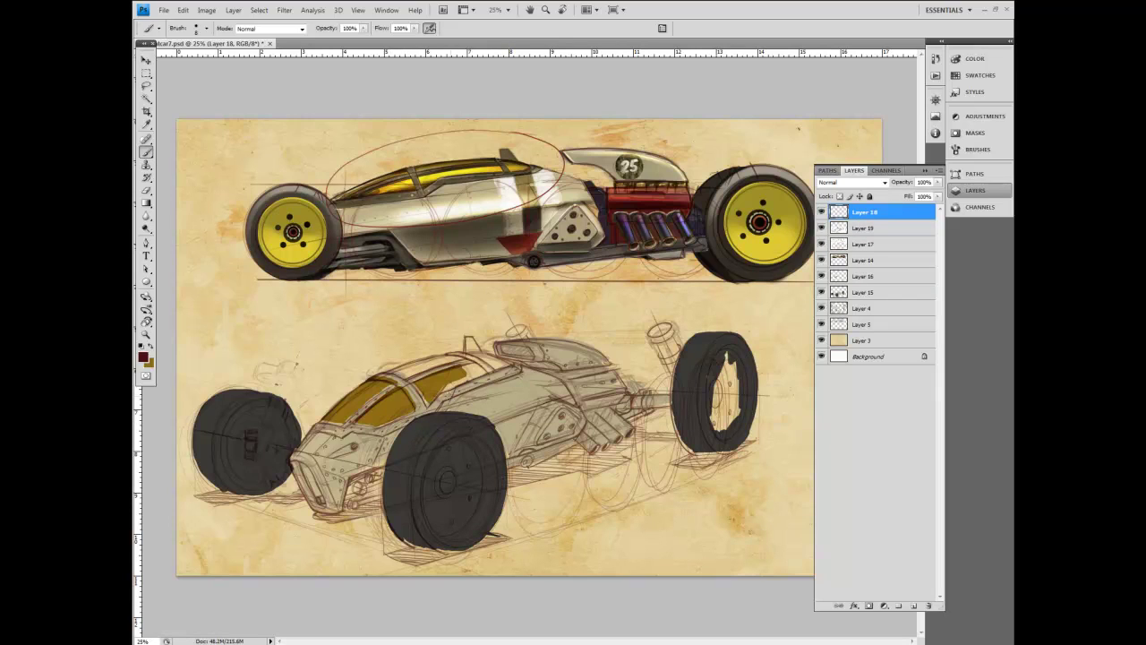
Step: Lasso the near front wheel's dark base colour on Layer 15, cut it onto a new layer and move it back into place
click(865, 296)
key(l)
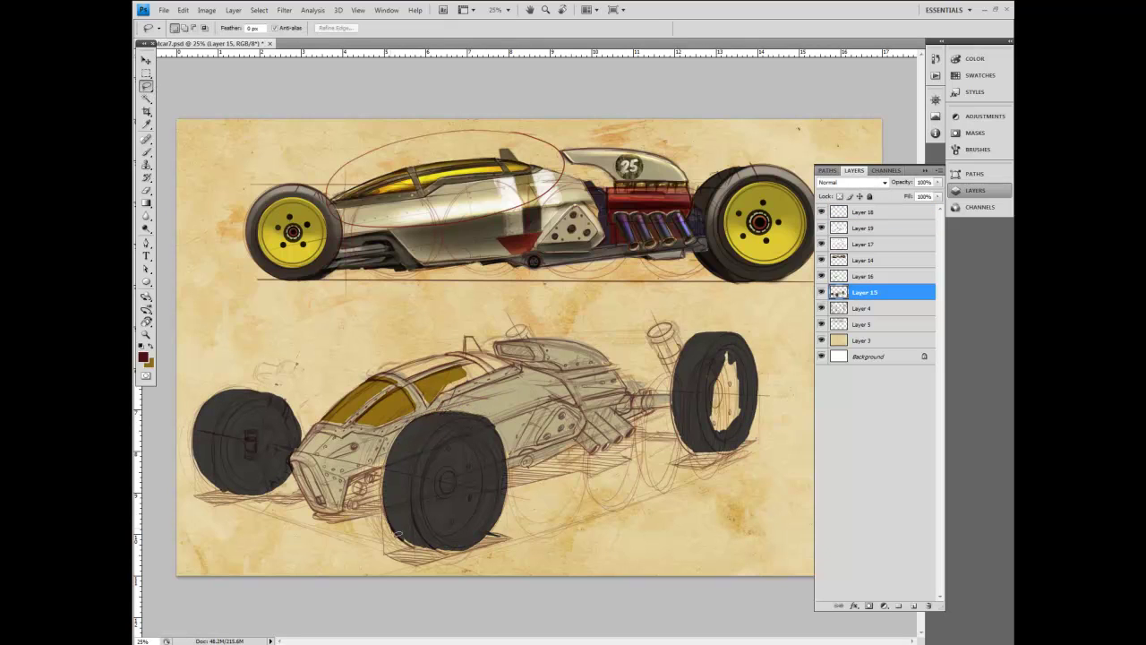
mouse_move(506, 537)
mouse_down()
mouse_move(383, 457)
mouse_move(501, 419)
mouse_up()
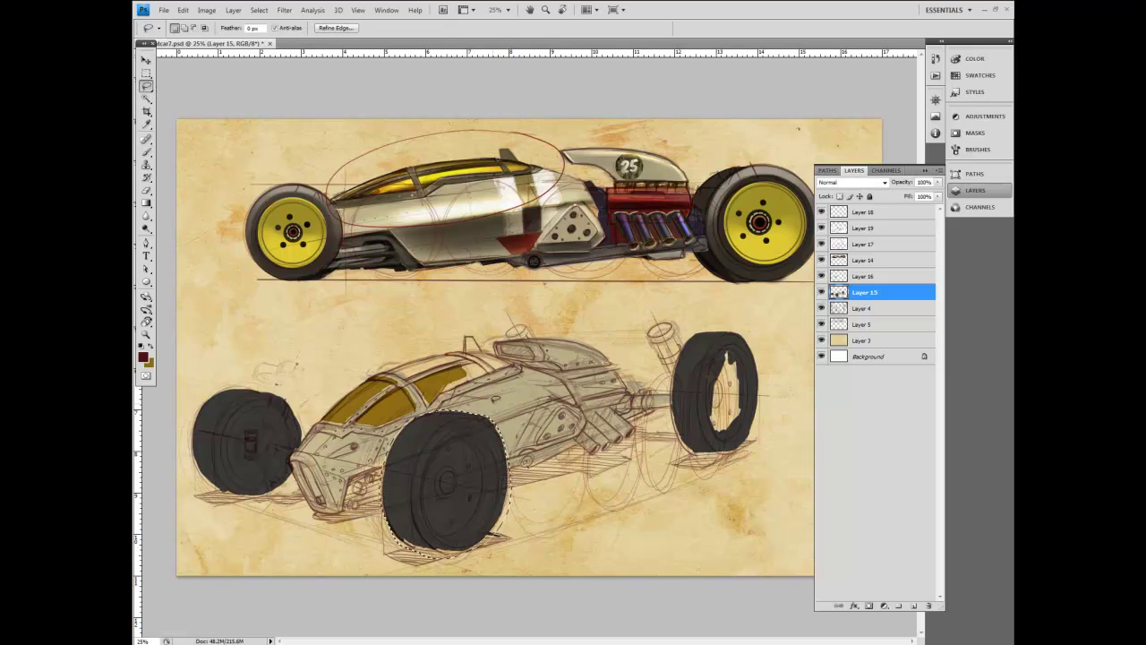
key(ctrl+x)
key(ctrl+v)
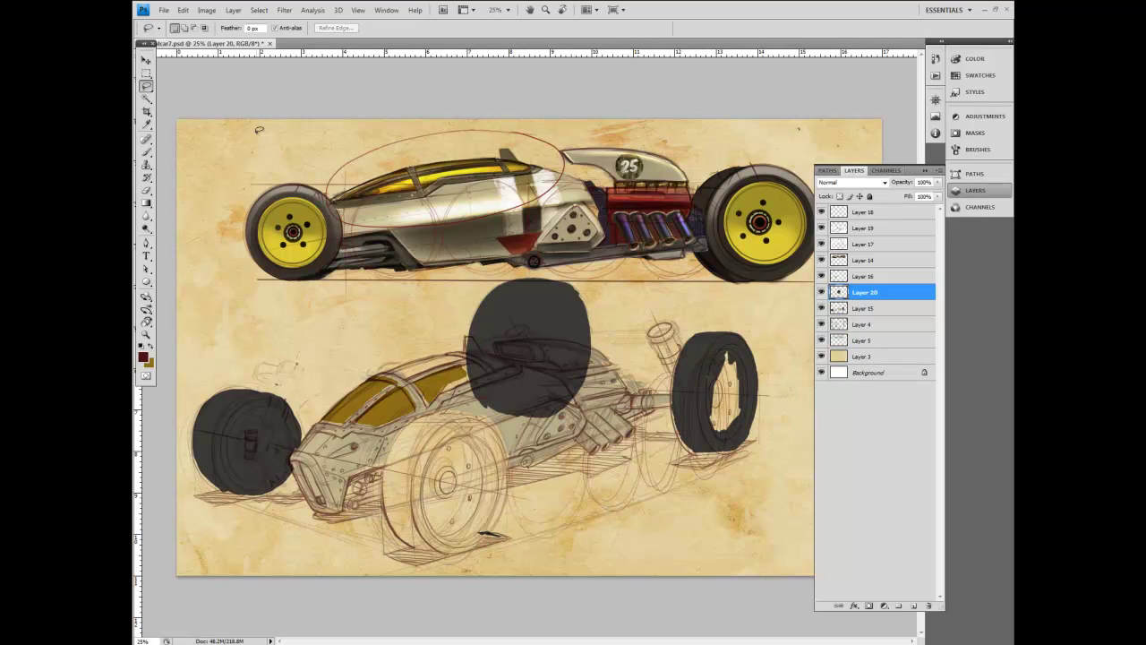
key(v)
drag(543, 338, 458, 476)
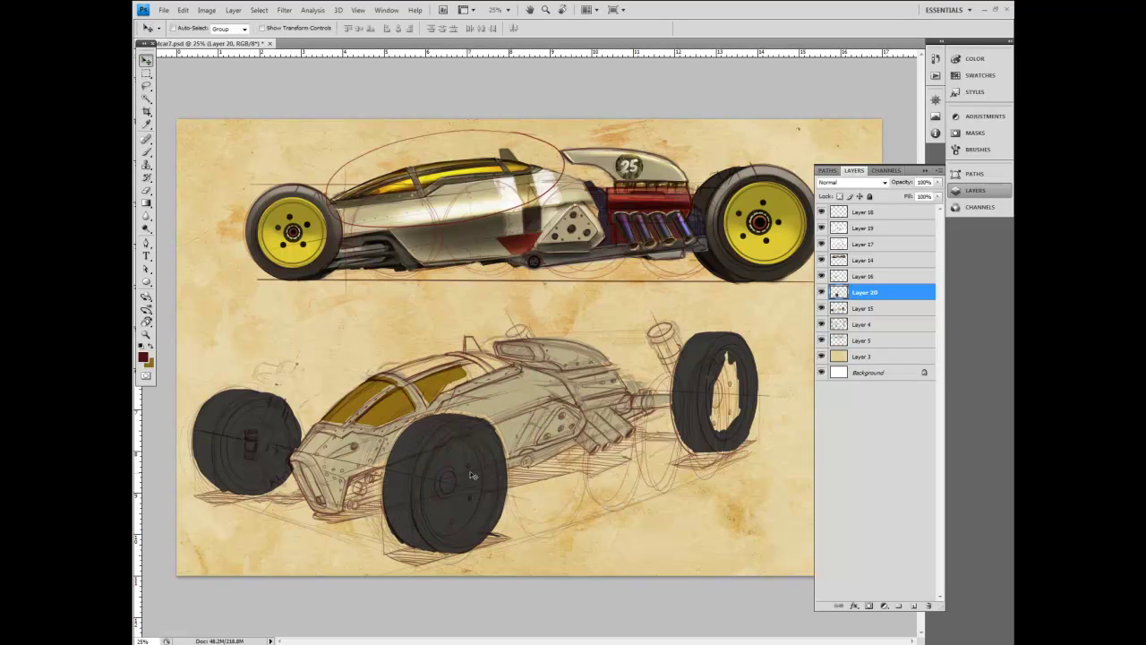
Step: Scale the near front wheel's base colour on Layer 20 down slightly
click(182, 9)
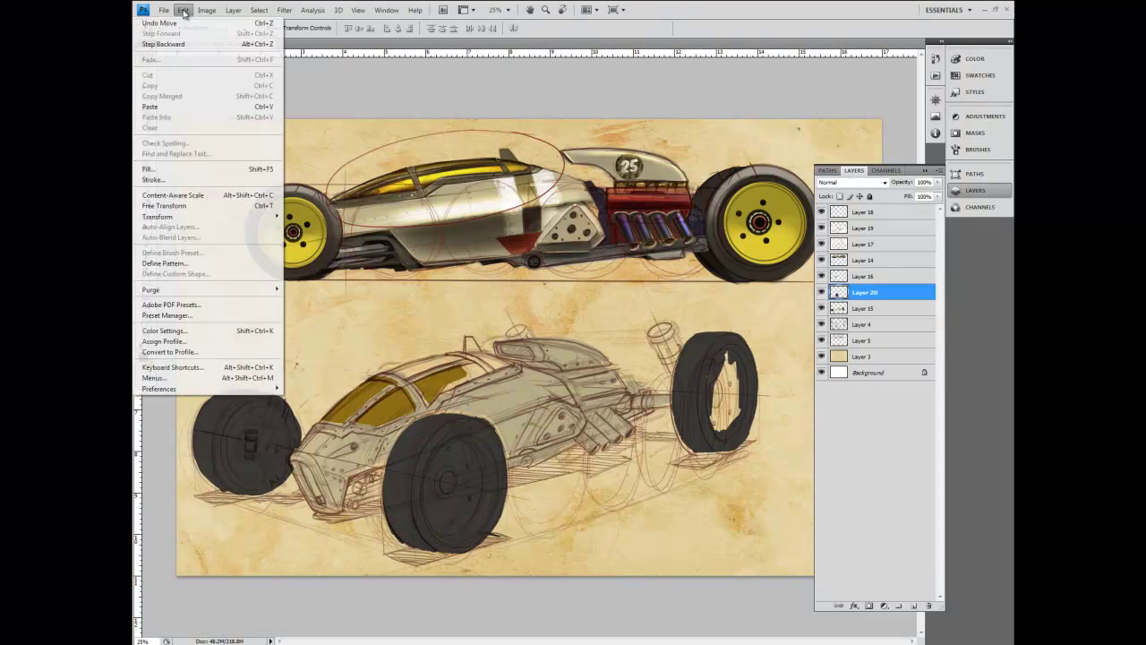
mouse_move(256, 220)
click(299, 231)
drag(506, 414, 475, 438)
key(Return)
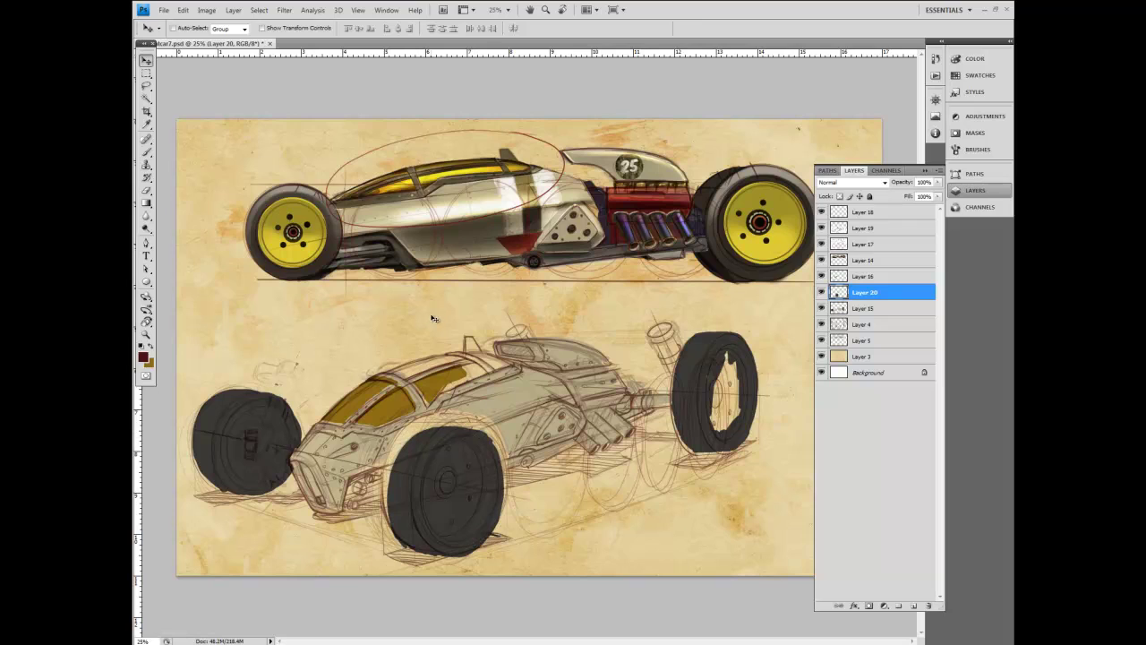
Step: Lasso the near front wheel's linework on Layer 19, cut it onto a new Multiply layer and move it over the wheel's base colour
click(845, 229)
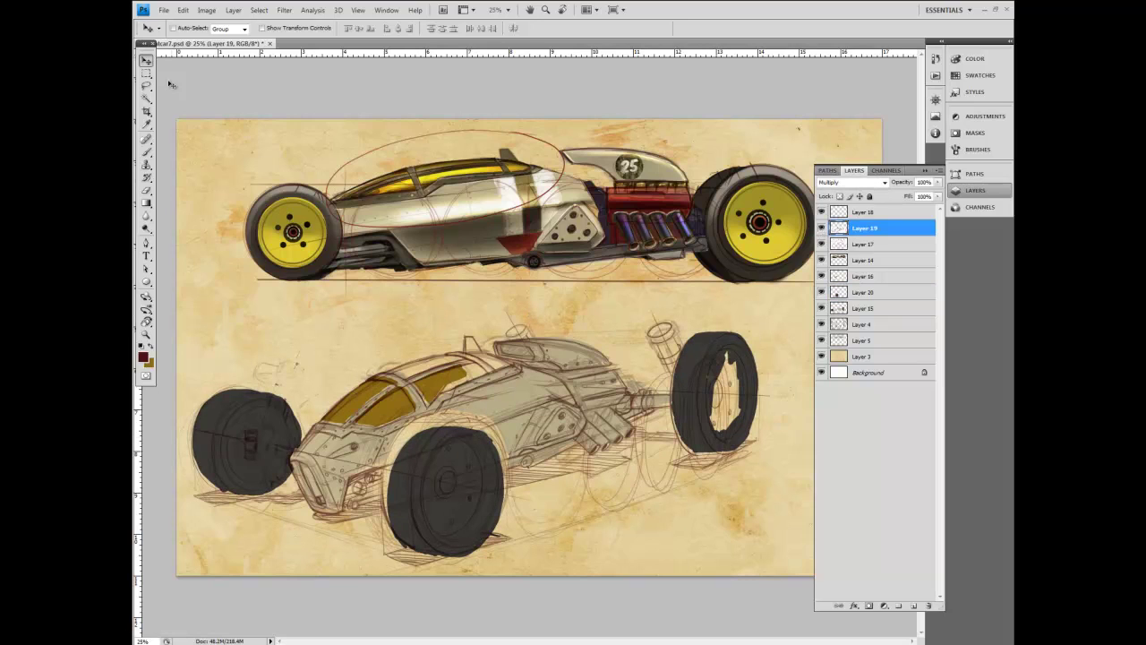
click(147, 86)
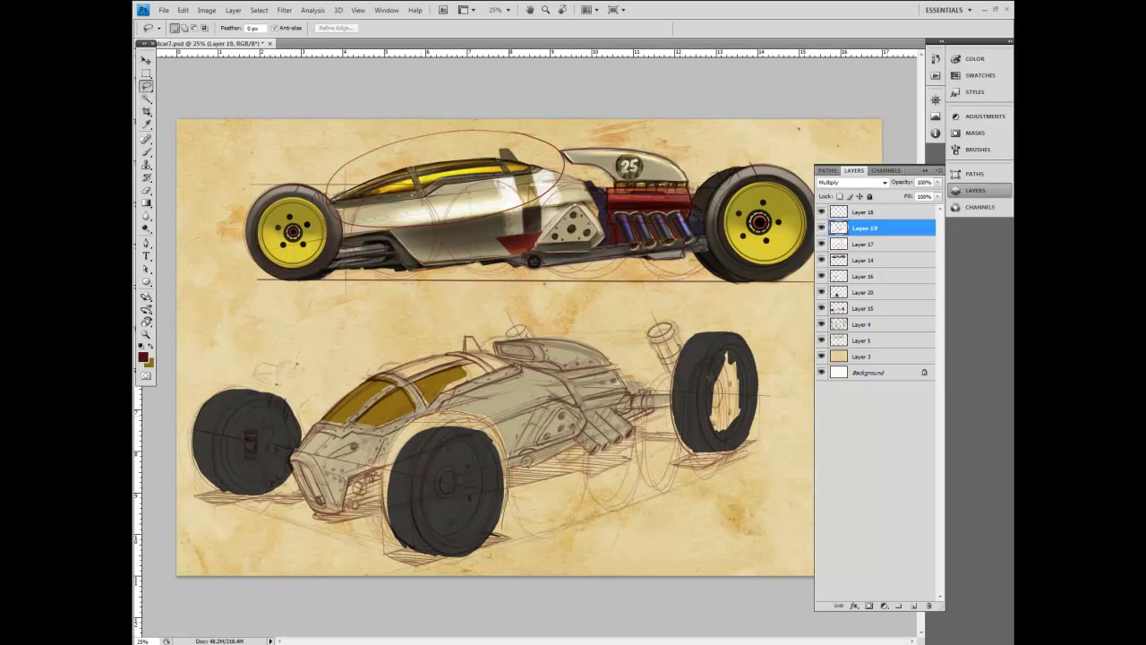
drag(475, 549, 506, 475)
key(ctrl+x)
key(ctrl+v)
click(857, 183)
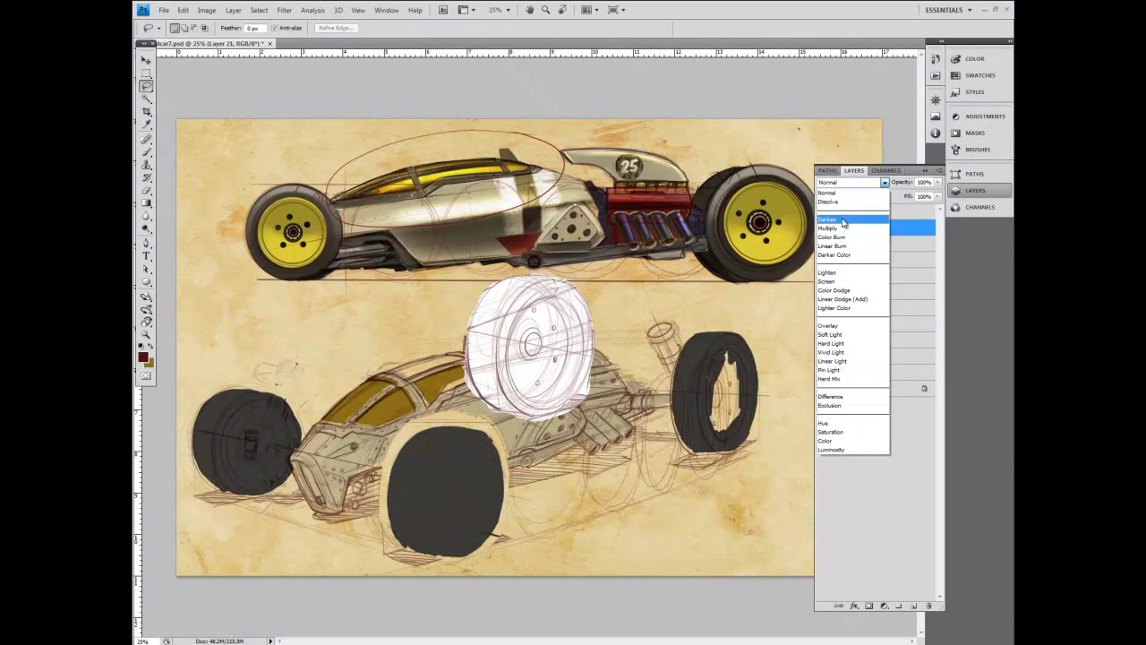
click(850, 213)
key(v)
drag(543, 324, 455, 465)
Step: Scale the front wheel's linework on Layer 21 to 93% width and 91% height to match its base colour
click(184, 10)
mouse_move(202, 216)
click(299, 231)
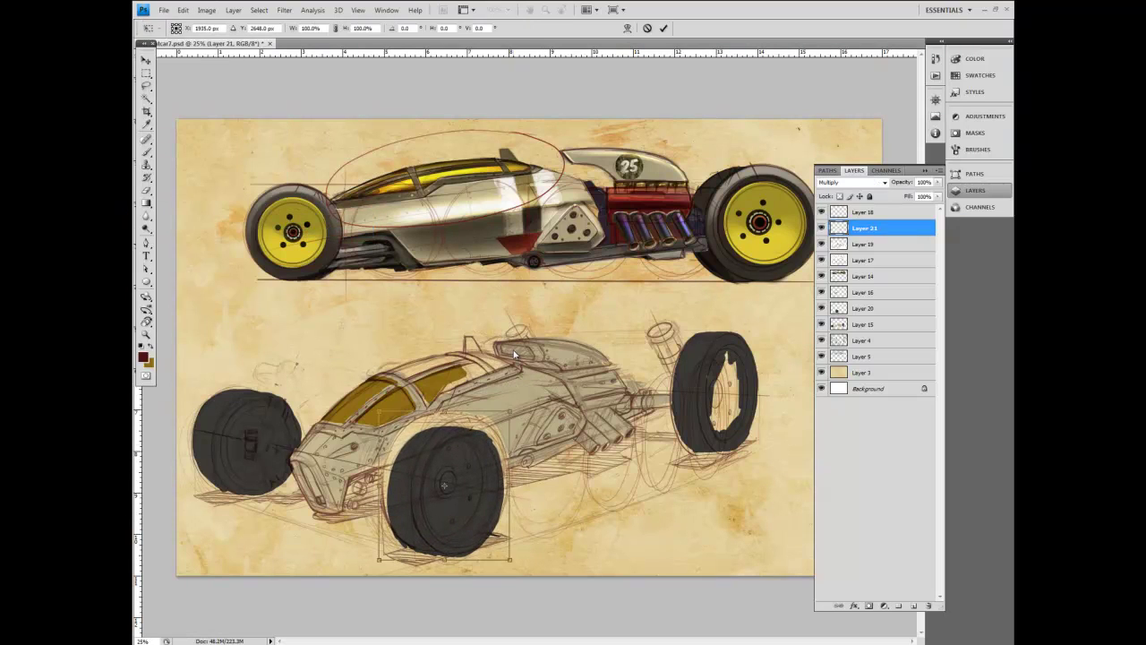
drag(509, 412, 456, 445)
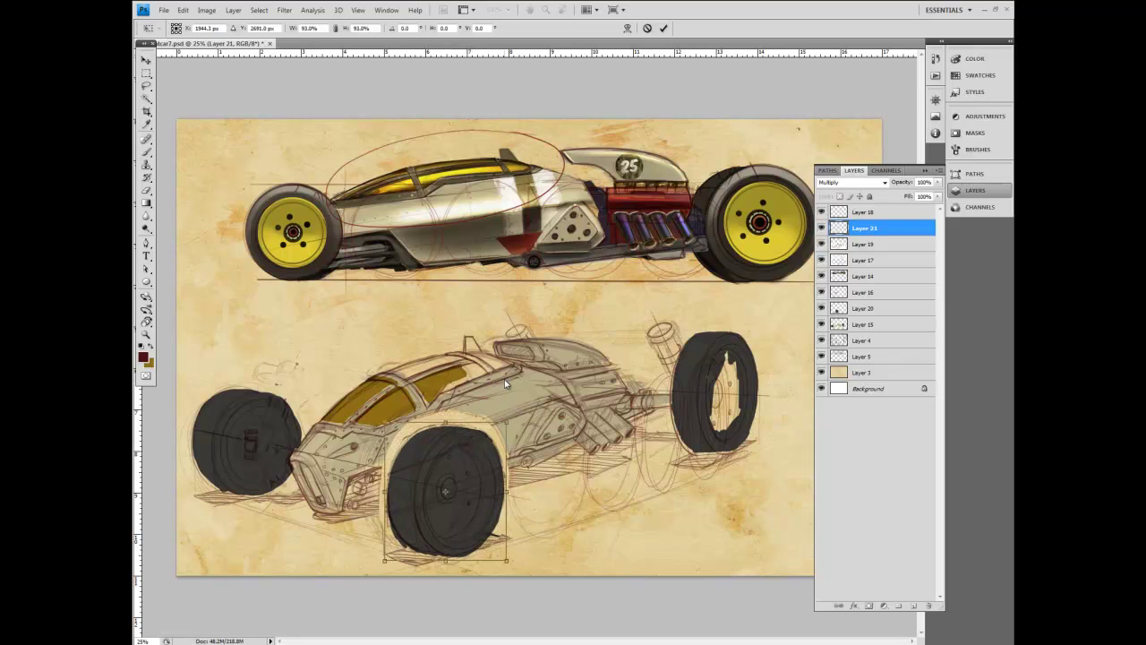
drag(507, 422, 500, 425)
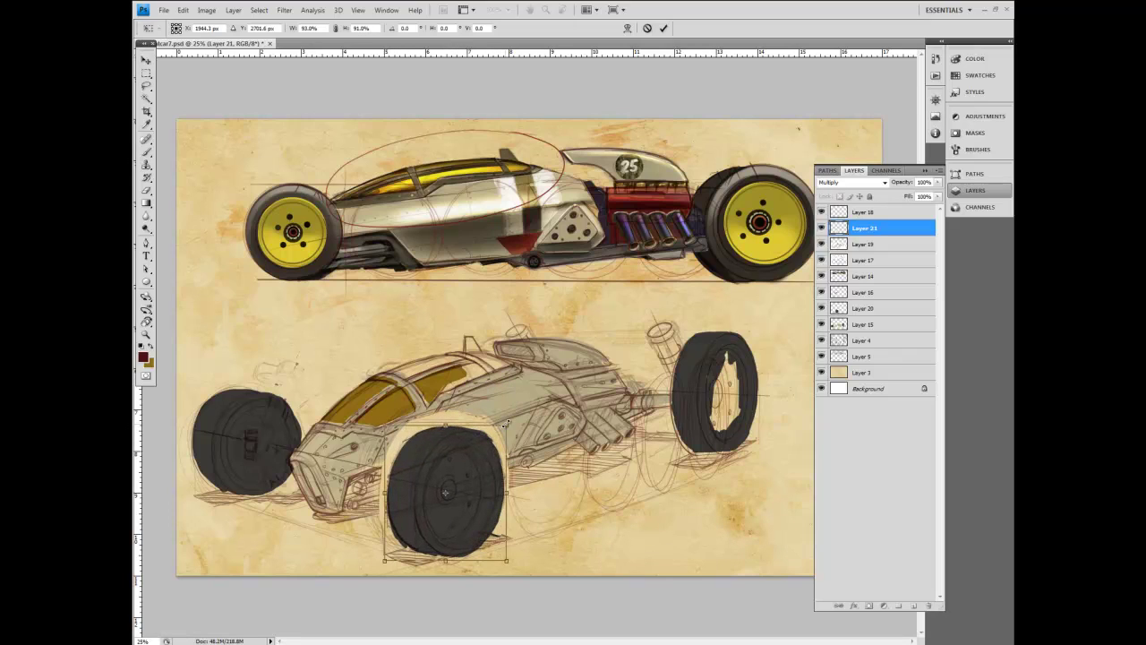
key(Return)
Step: Brush thin perspective guide lines between the perspective car's two front wheels and along the ground ahead of them on Layer 21
click(148, 153)
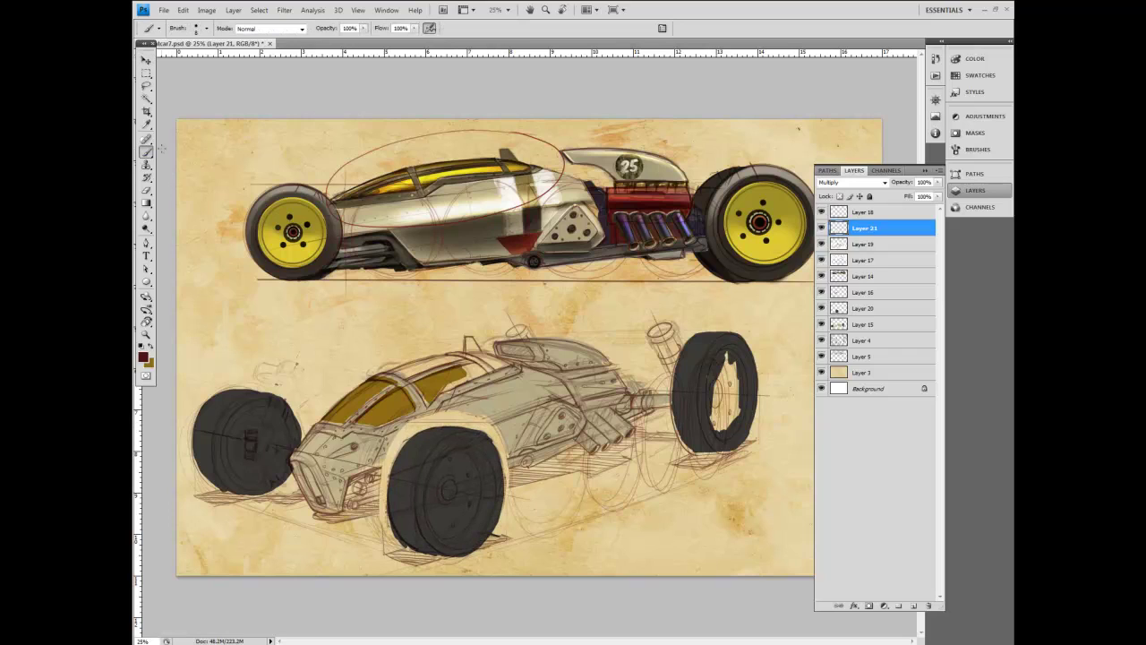
drag(220, 506, 442, 574)
drag(306, 459, 385, 476)
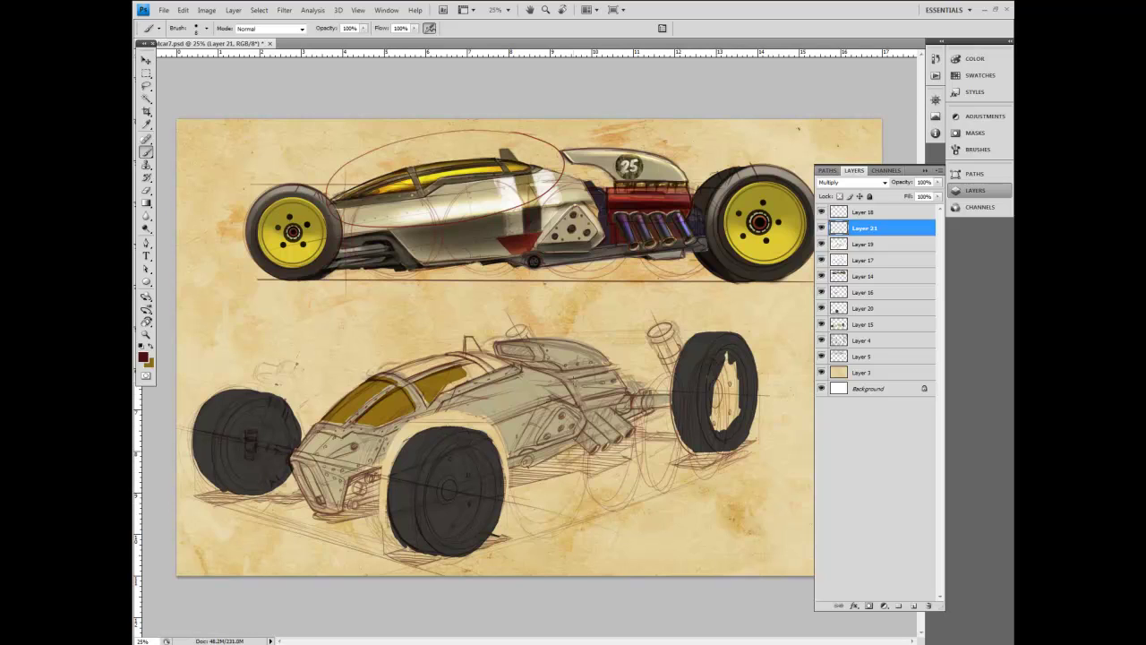
Step: Sketch loose ellipses beneath the perspective car's exhausts and a ground line from the near front wheel past the rear wheel on Layer 19
click(844, 246)
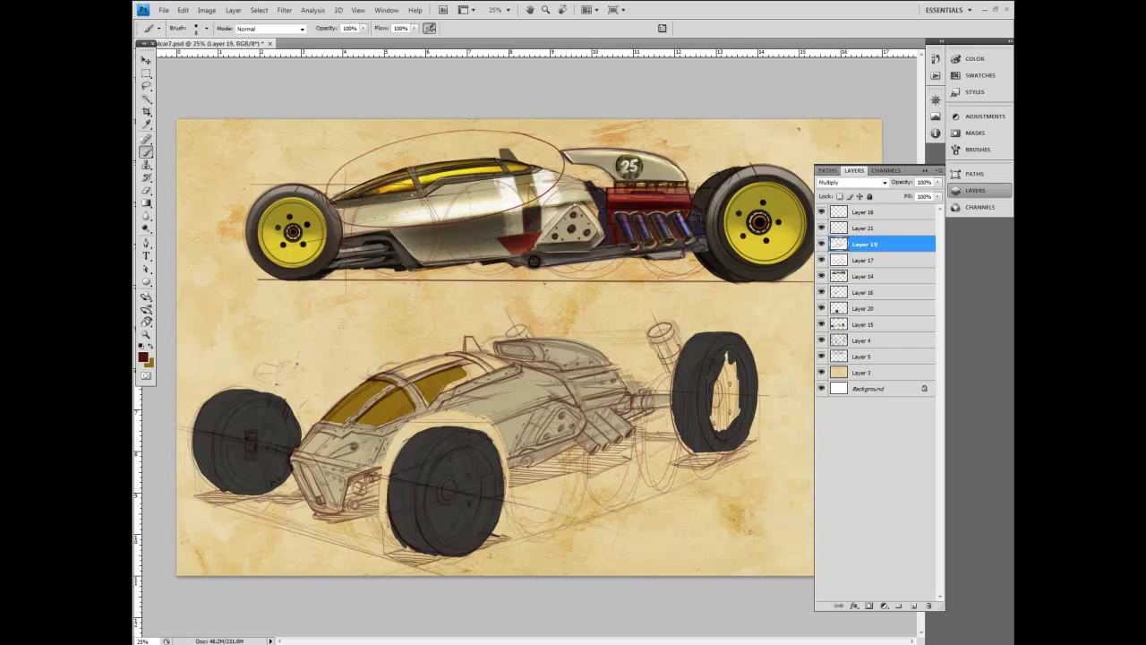
drag(573, 467, 584, 511)
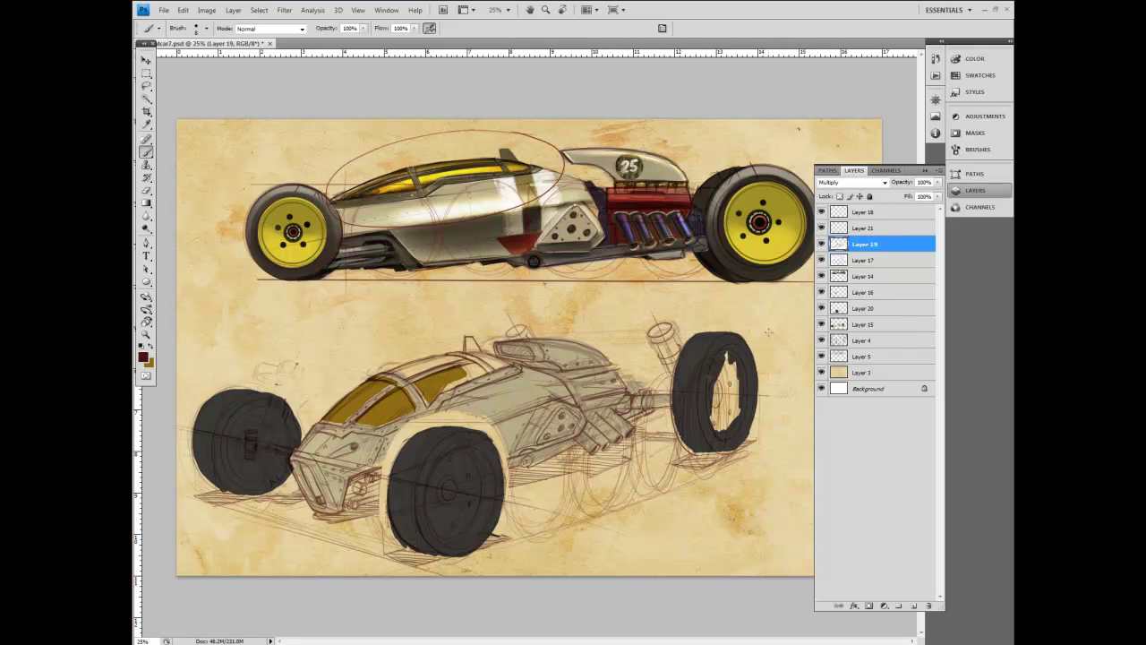
mouse_move(494, 545)
mouse_down()
mouse_move(627, 518)
mouse_move(639, 488)
mouse_move(788, 426)
mouse_up()
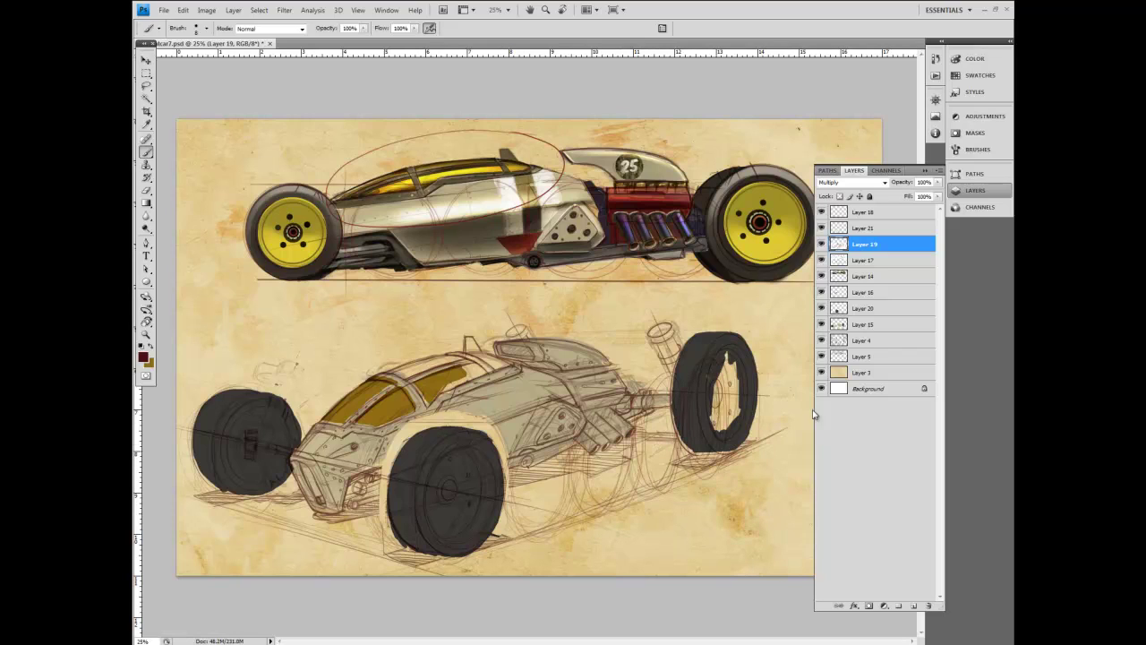
click(865, 325)
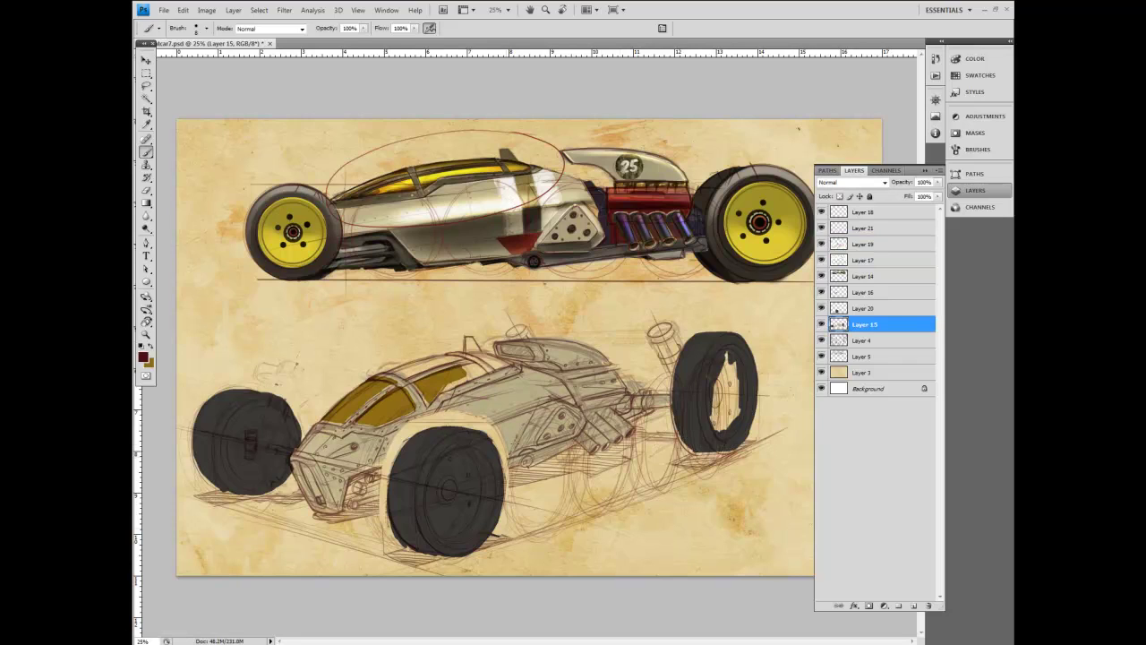
Step: Lasso the rear wheel and suspension linework on Layer 19, cut it onto a new Multiply layer and move it farther behind the body
click(865, 245)
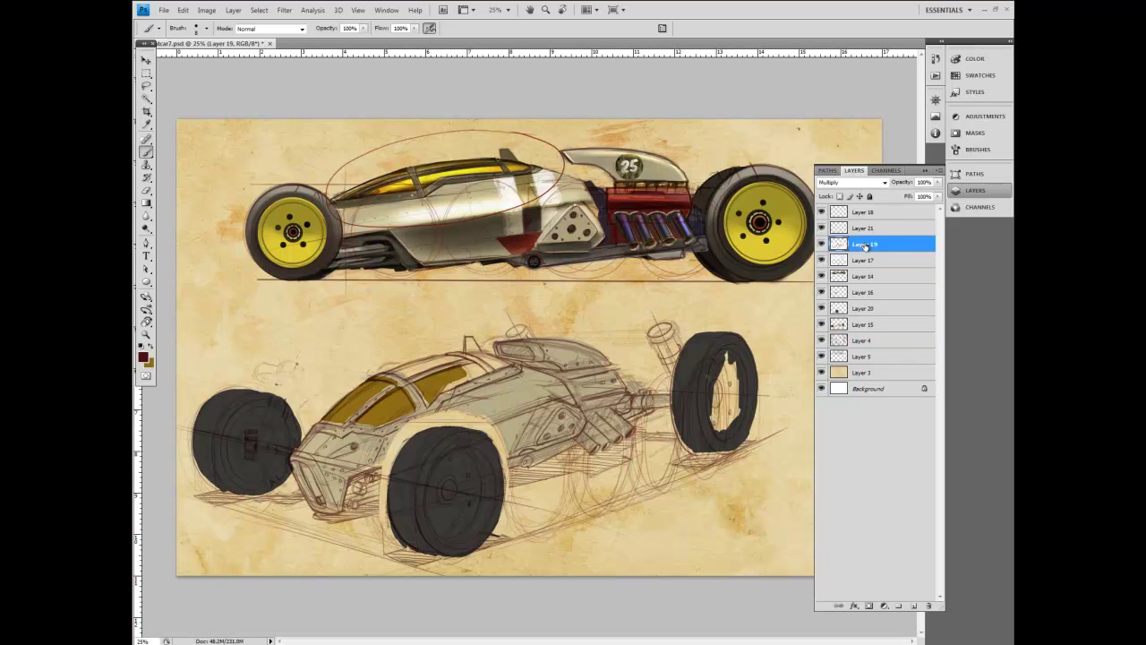
key(l)
mouse_move(742, 323)
mouse_down()
mouse_move(514, 312)
mouse_move(613, 353)
mouse_up()
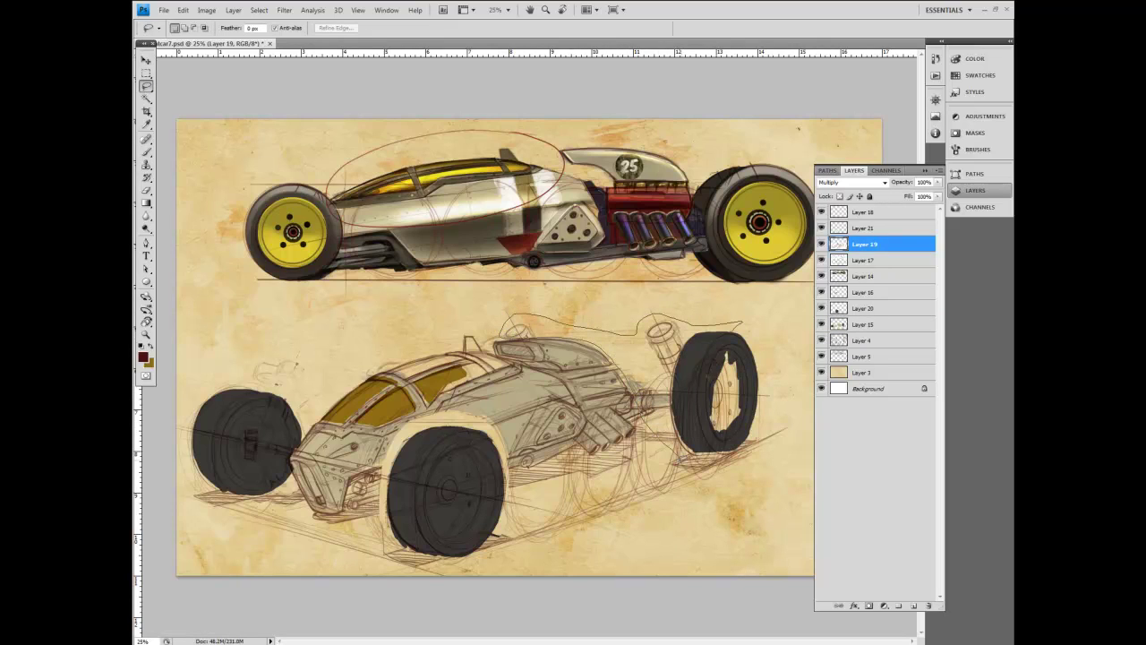
mouse_move(662, 467)
mouse_down()
mouse_move(791, 406)
mouse_move(716, 315)
mouse_up()
key(ctrl+x)
key(ctrl+v)
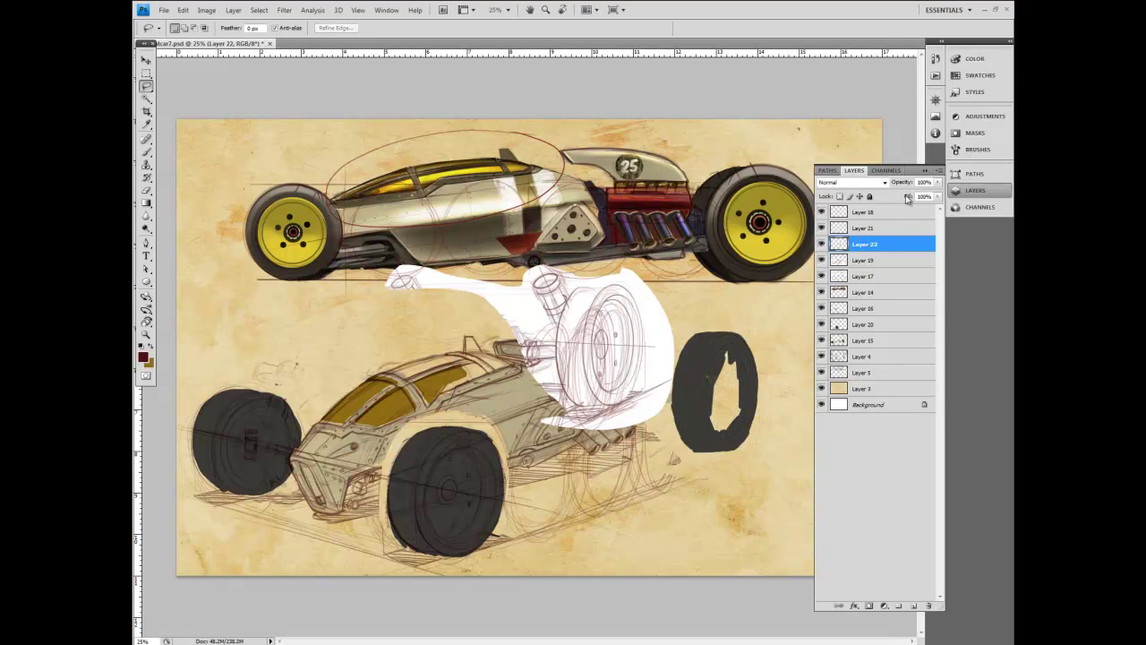
click(851, 182)
click(842, 225)
key(v)
drag(579, 322, 700, 363)
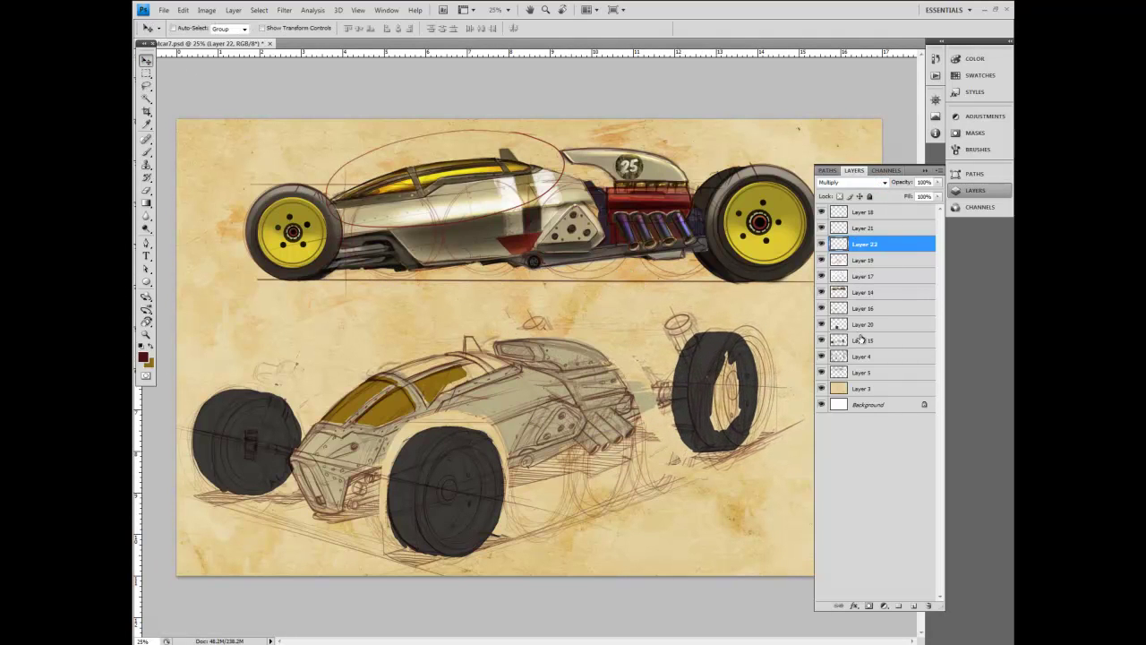
Step: Lasso the rear wheel's dark base colour on Layer 15, cut it onto a new layer and move it over the shifted linework
click(861, 339)
key(l)
mouse_move(752, 313)
mouse_down()
mouse_move(663, 363)
mouse_move(795, 409)
mouse_move(756, 304)
mouse_up()
key(ctrl+x)
key(ctrl+v)
click(146, 60)
drag(568, 377, 754, 405)
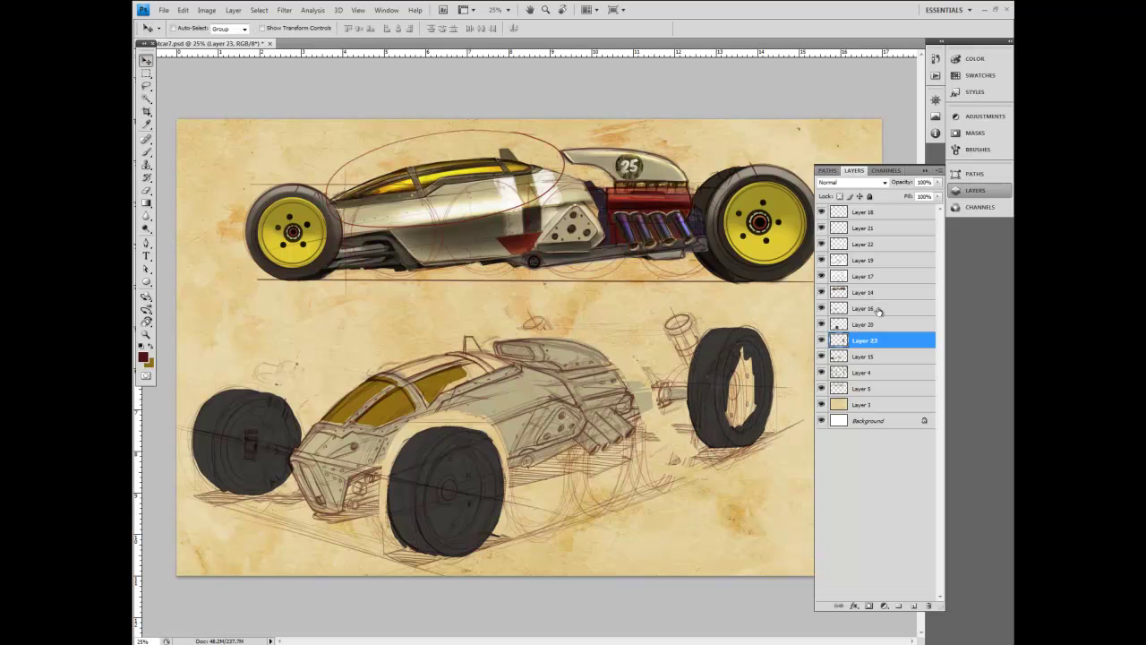
Step: Toggle Layer 17 off and on to check its contents, and sketch lines beside the rear wheel on Layer 19
click(862, 261)
click(822, 277)
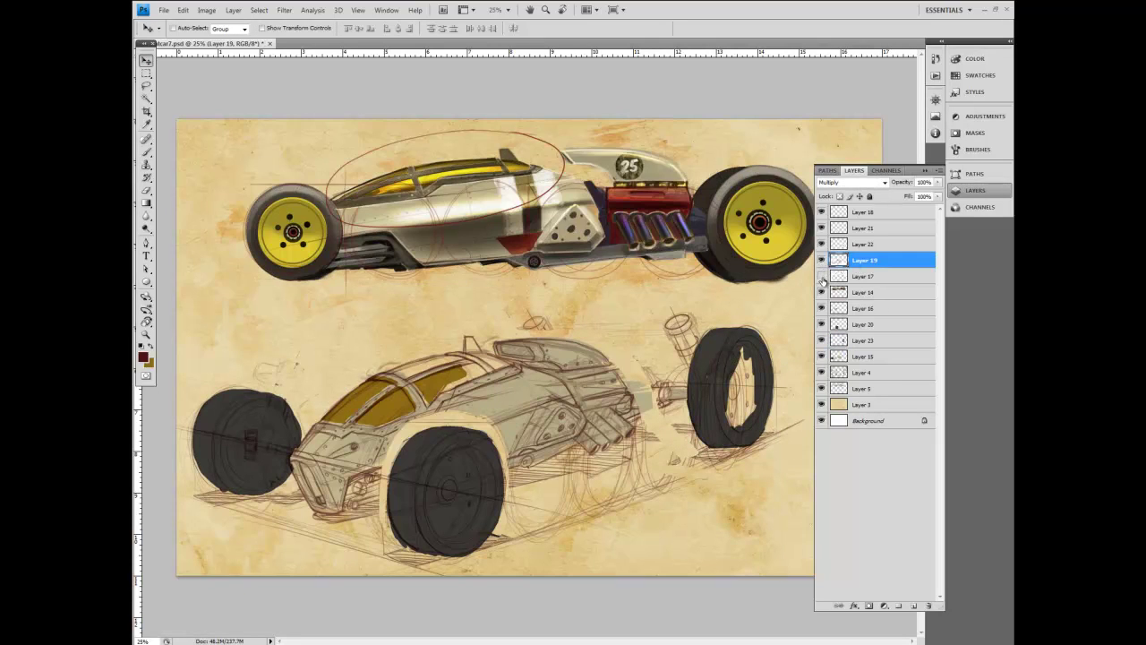
click(822, 277)
click(146, 152)
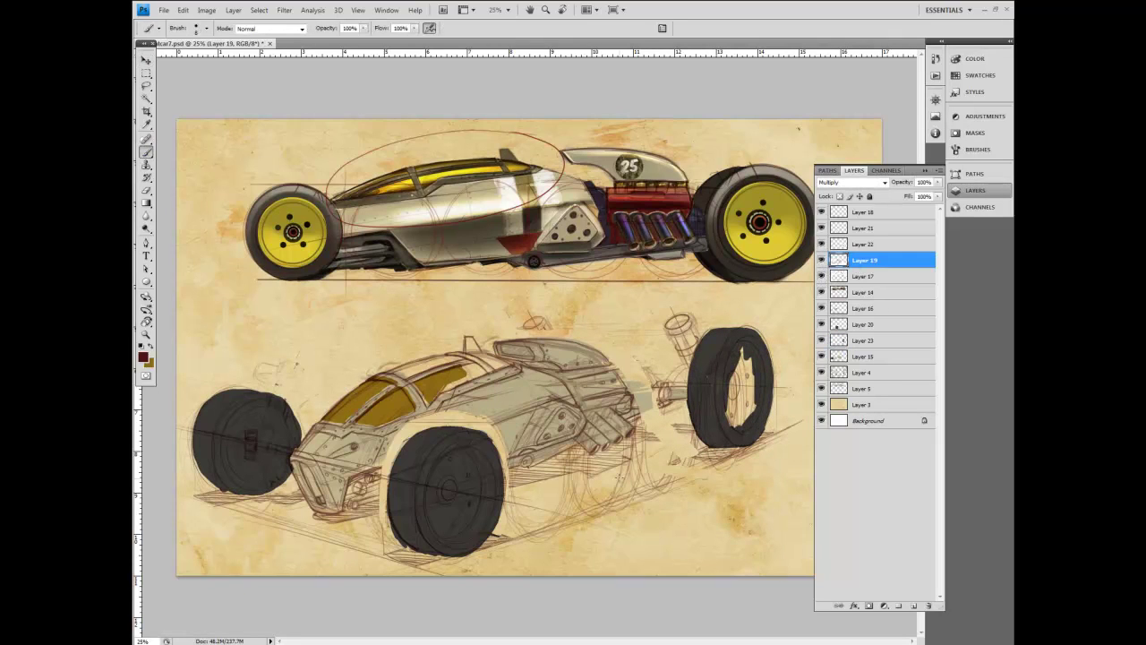
mouse_move(685, 452)
mouse_down()
mouse_move(681, 409)
mouse_move(710, 455)
mouse_up()
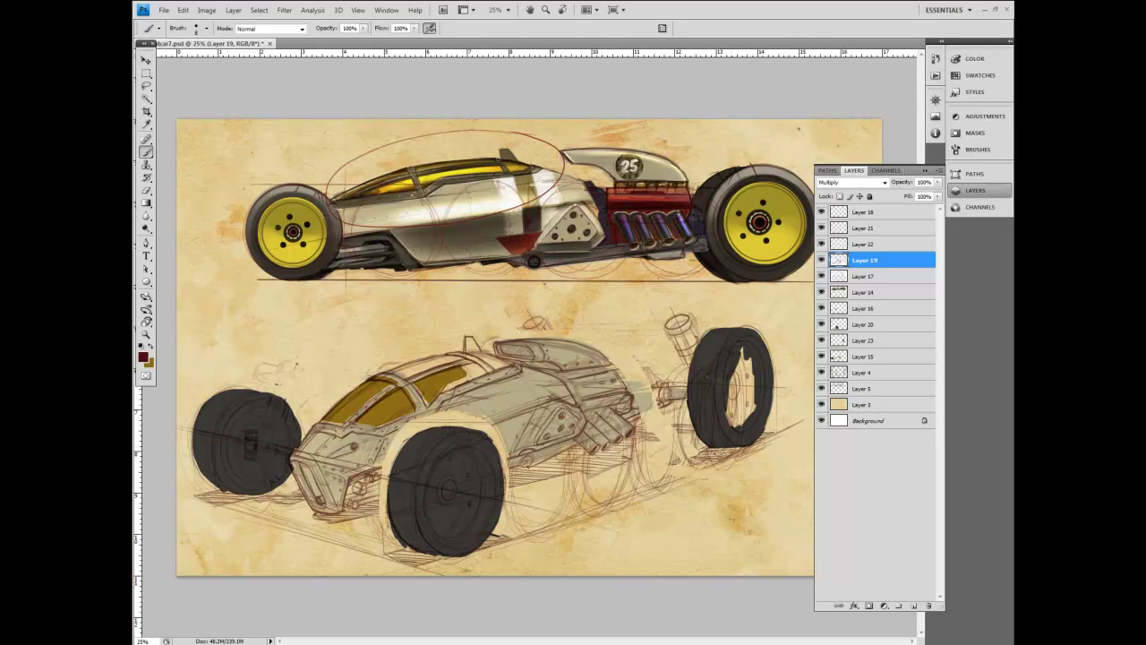
Step: Toggle Layer 20 off and on to check it, and move Layer 23 directly above Layer 14 in the layer stack
click(856, 244)
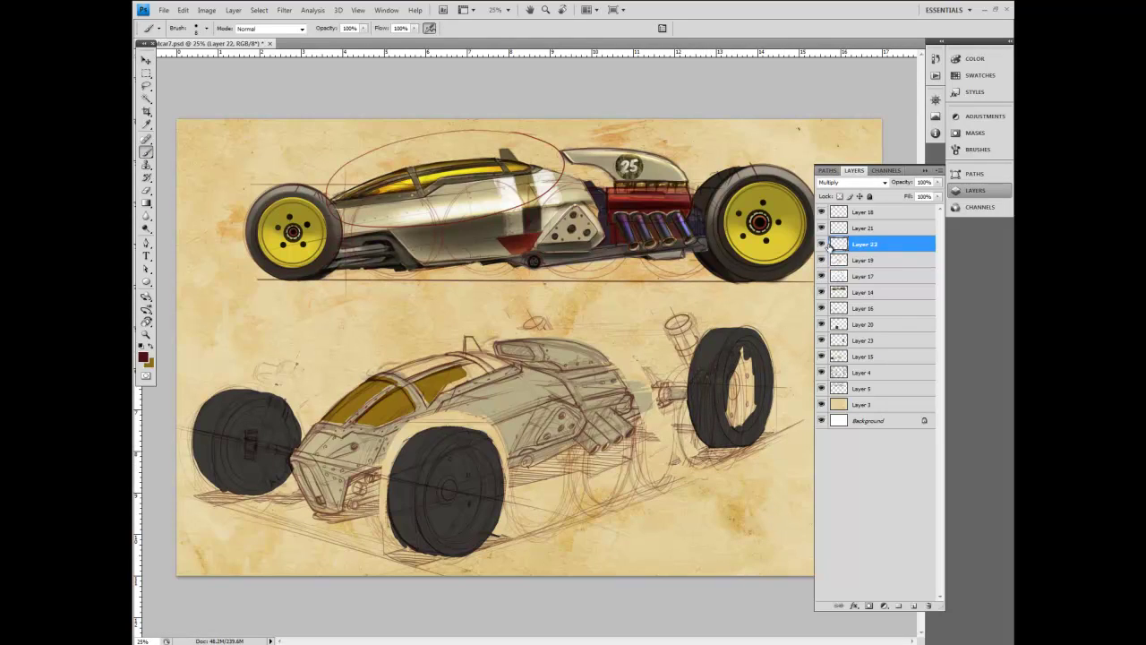
click(822, 324)
click(822, 324)
drag(862, 341, 869, 285)
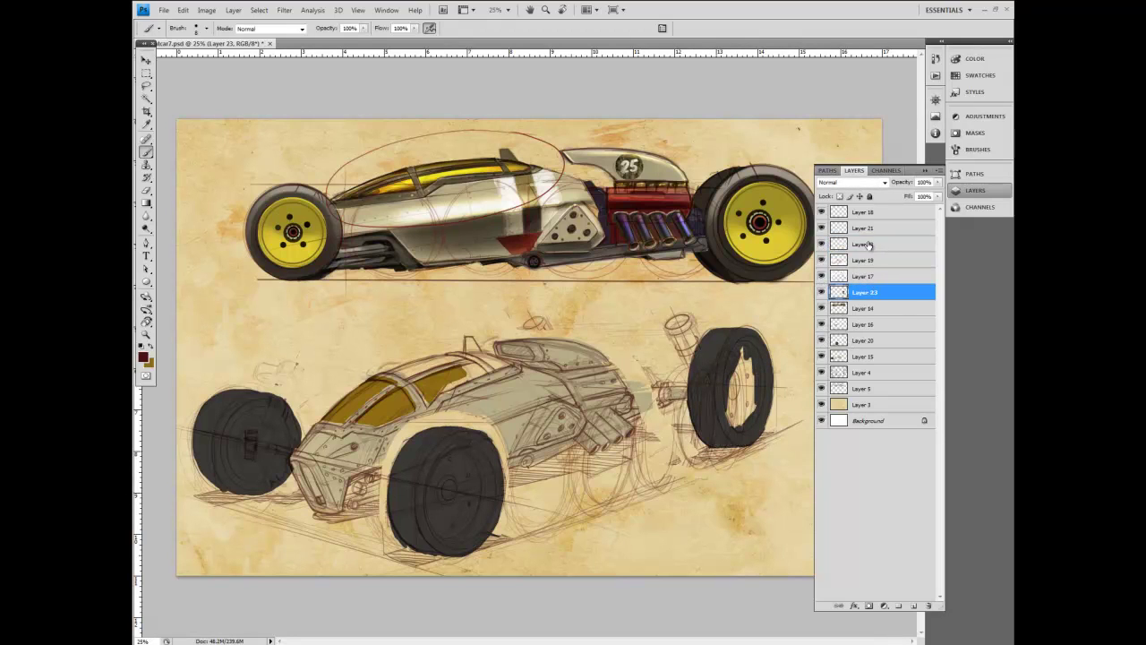
Step: Scale Layers 22 and 23 together to 93.2% and shift the rear wheel assembly down into position
ctrl+click(870, 245)
click(183, 10)
mouse_move(197, 217)
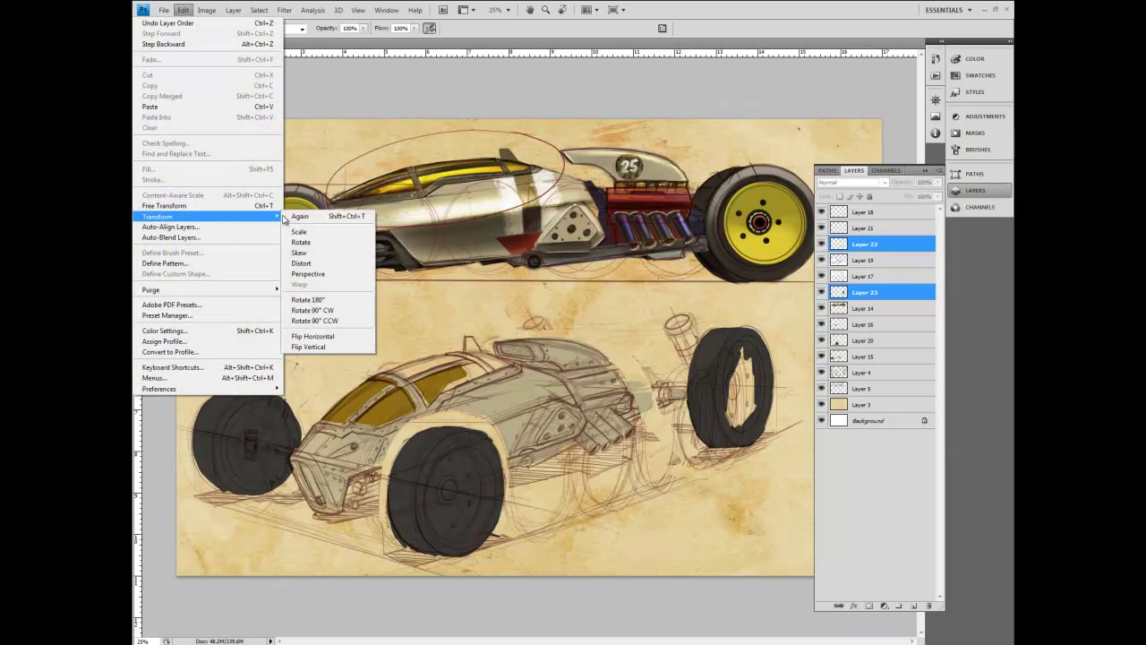
click(301, 232)
drag(806, 306, 787, 316)
drag(728, 348, 735, 344)
key(shift+Down)
key(shift+Down)
key(shift+Down)
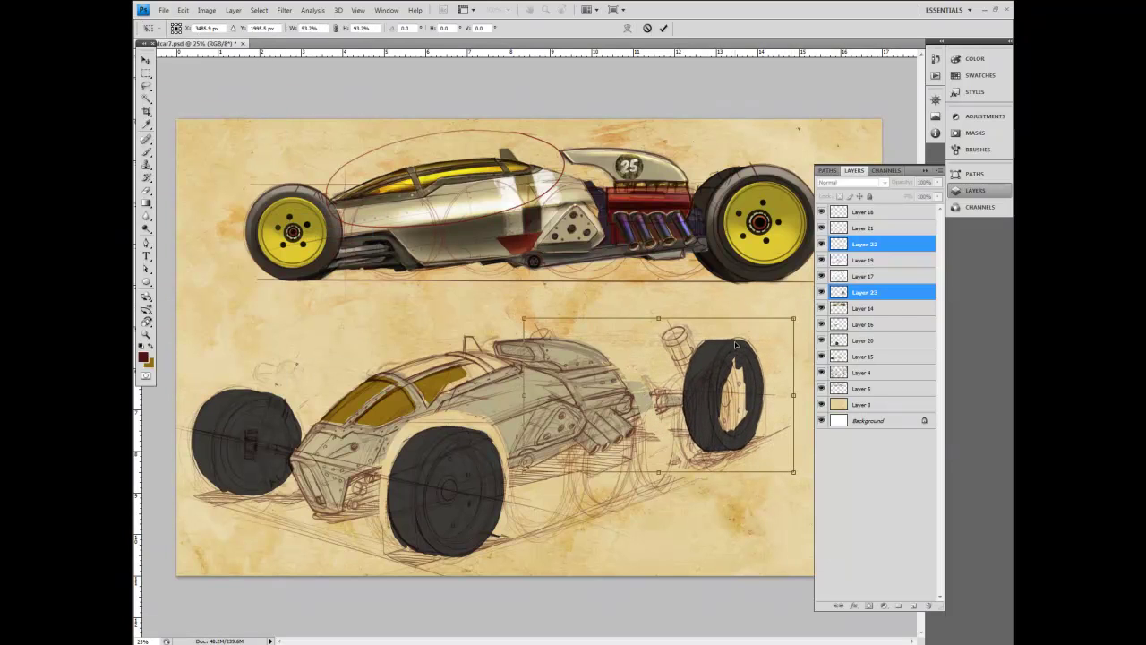
key(Return)
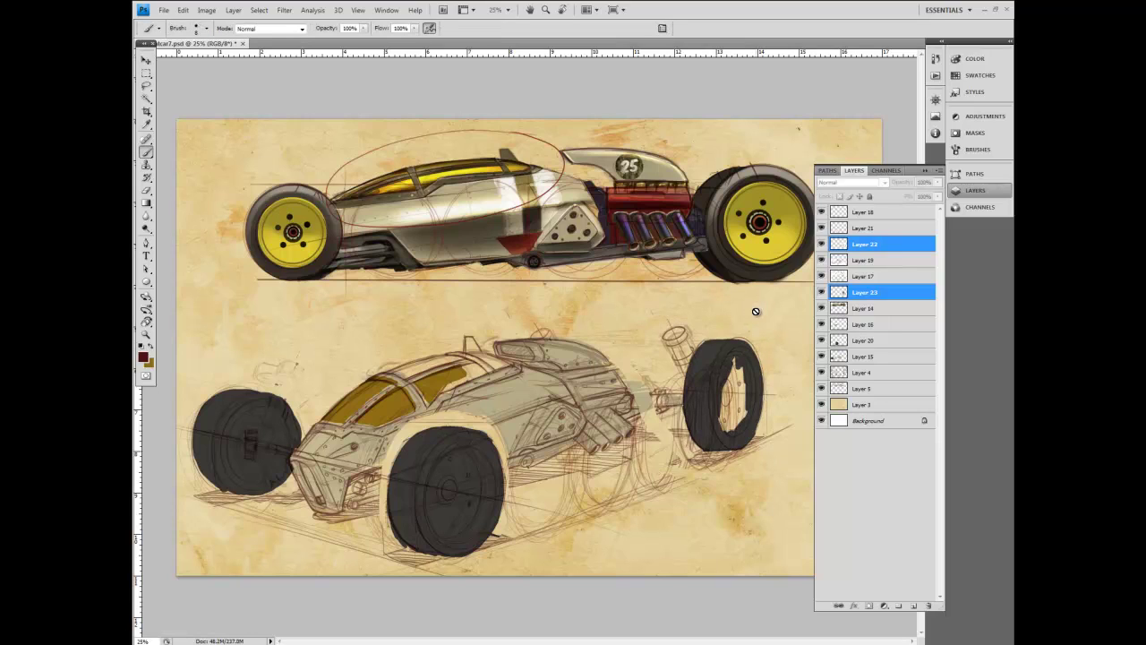
Step: Lasso the rear engine cover and exhaust pipe linework on Layer 19, delete it and clear the selection
click(858, 260)
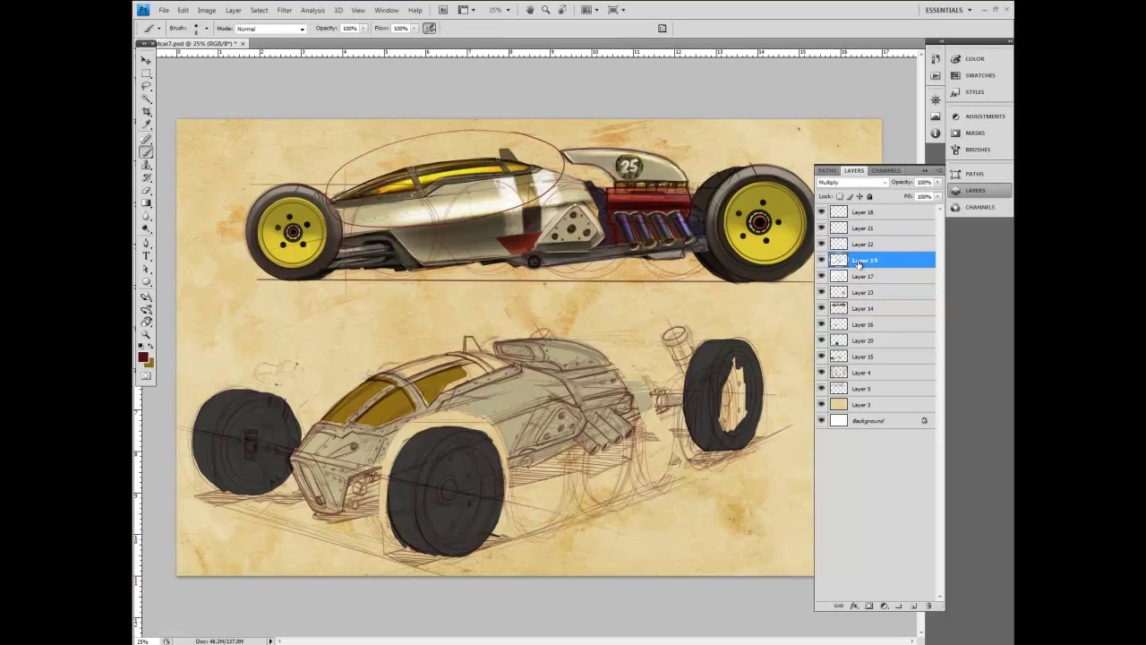
click(146, 86)
drag(613, 342, 490, 334)
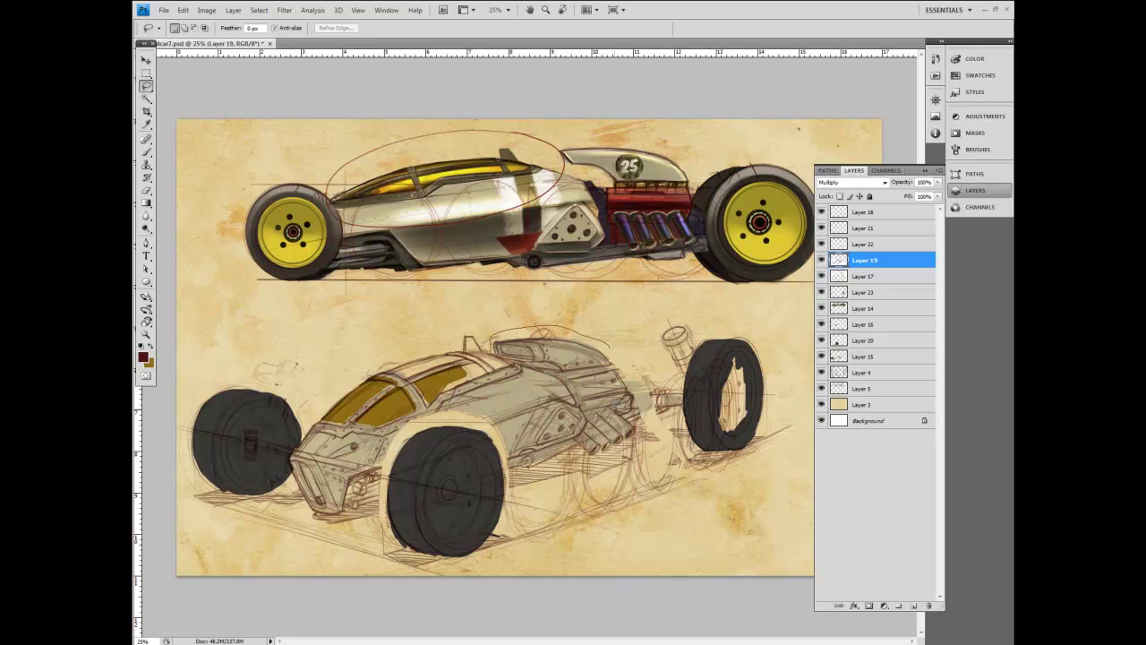
mouse_move(491, 336)
mouse_down()
mouse_move(614, 409)
mouse_move(574, 446)
mouse_move(631, 441)
mouse_move(614, 399)
mouse_up()
drag(602, 346, 623, 364)
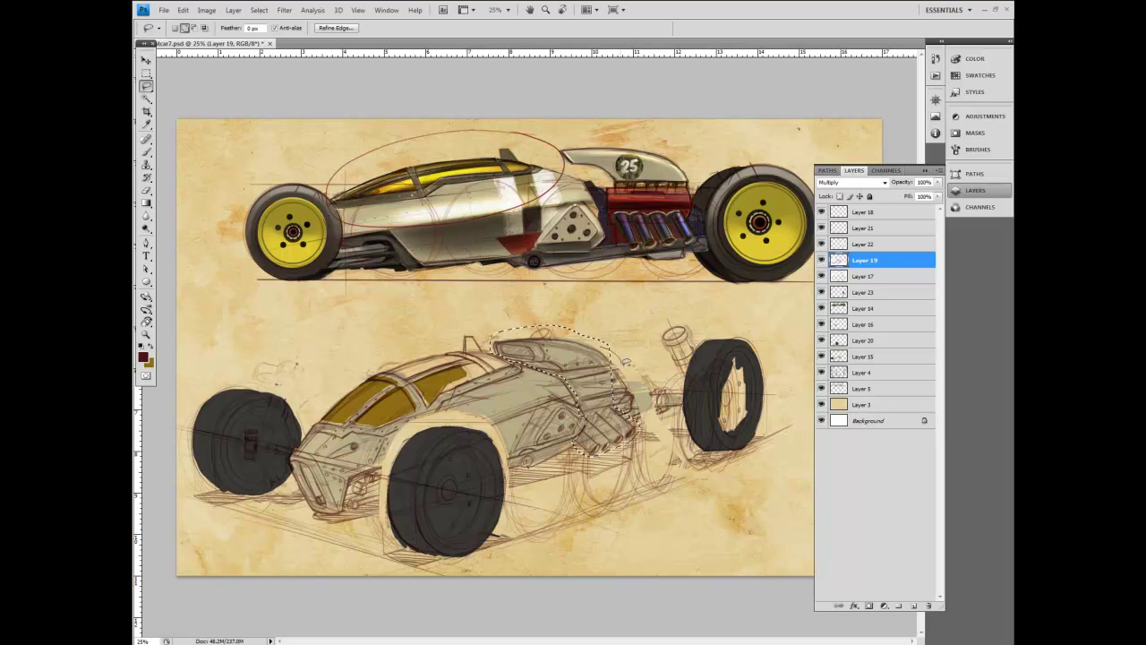
key(Delete)
key(ctrl+d)
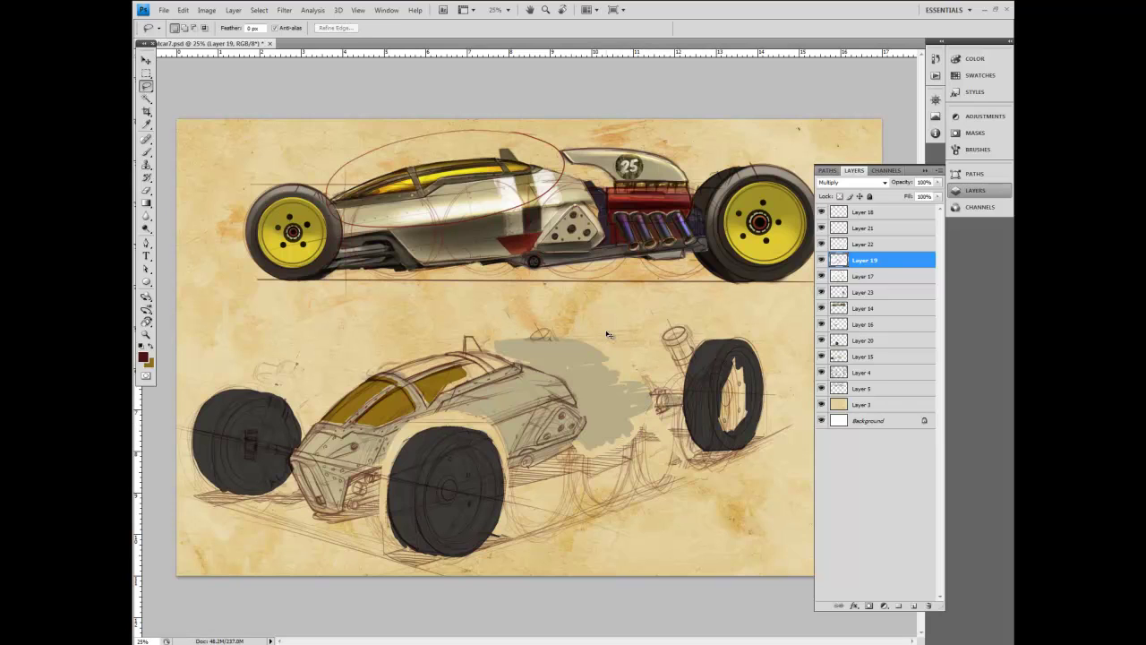
Step: Paste the rear engine cover and exhaust linework as a new Multiply layer and position it over the rear body
key(ctrl+v)
click(851, 182)
click(851, 216)
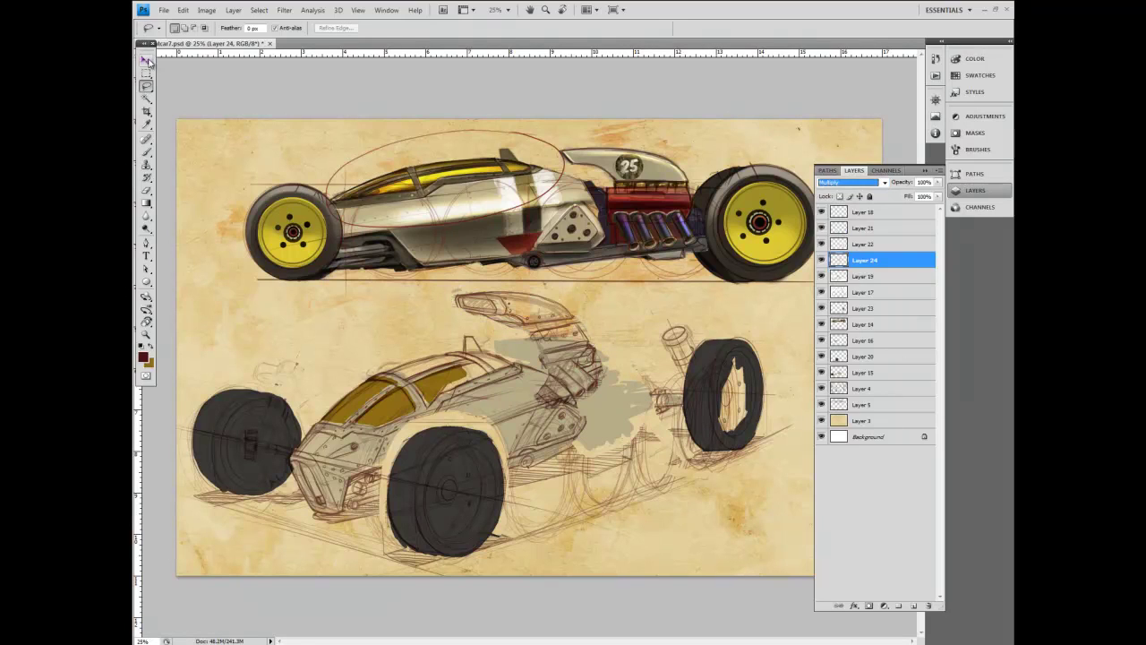
click(146, 60)
drag(537, 313, 578, 361)
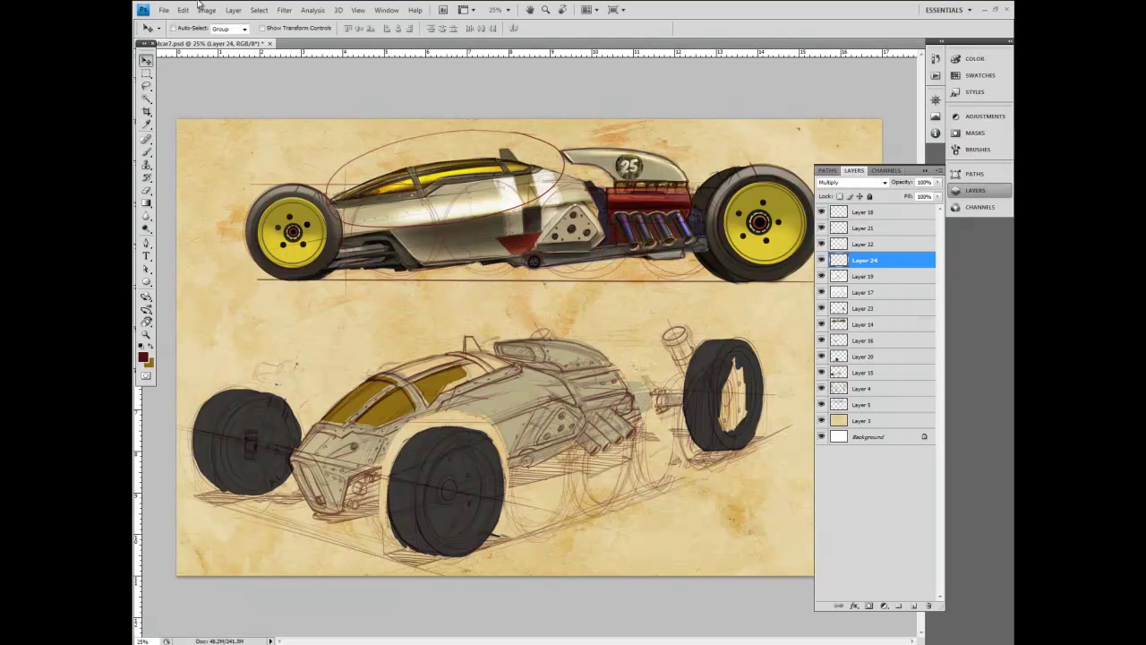
Step: Skew the rear linework on Layer 24 vertically by -6.1° and nudge it upward to line up with the body
click(183, 10)
mouse_move(242, 216)
drag(647, 458, 646, 447)
drag(620, 405, 620, 410)
drag(648, 339, 647, 335)
drag(646, 452, 647, 445)
drag(597, 360, 603, 360)
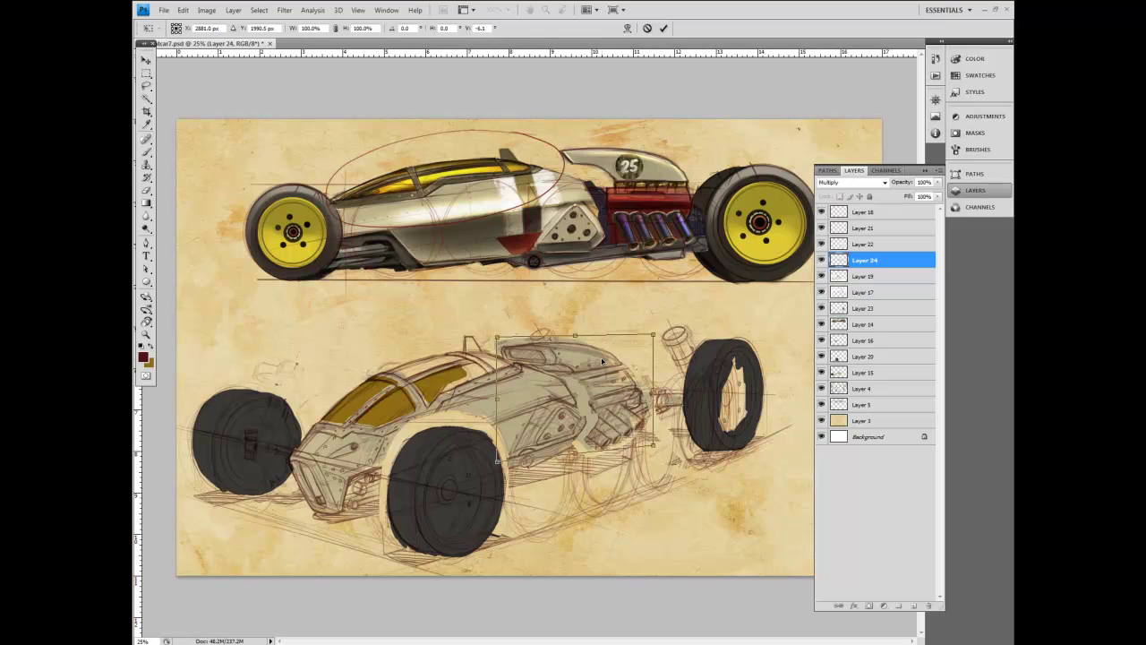
key(Up)
key(Up)
key(Up)
key(Up)
key(Up)
key(Up)
key(Up)
key(Up)
key(Up)
key(Up)
key(Up)
key(Return)
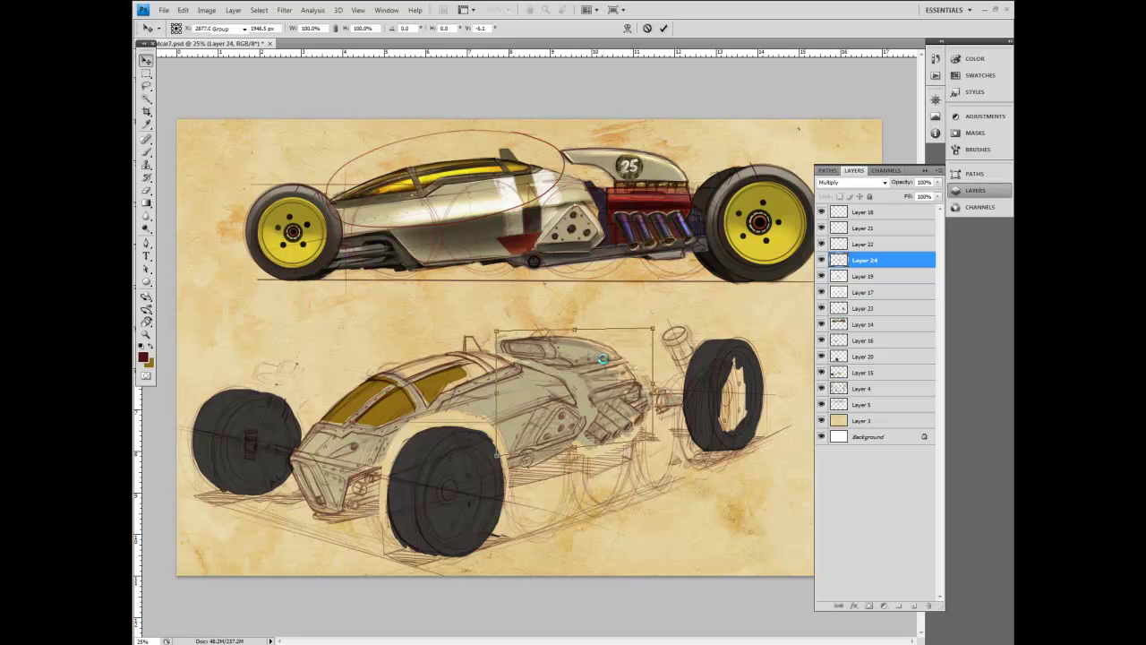
Step: Lasso the cockpit and front body linework on Layer 19, move it to its own Multiply layer and realign it over the body
click(863, 277)
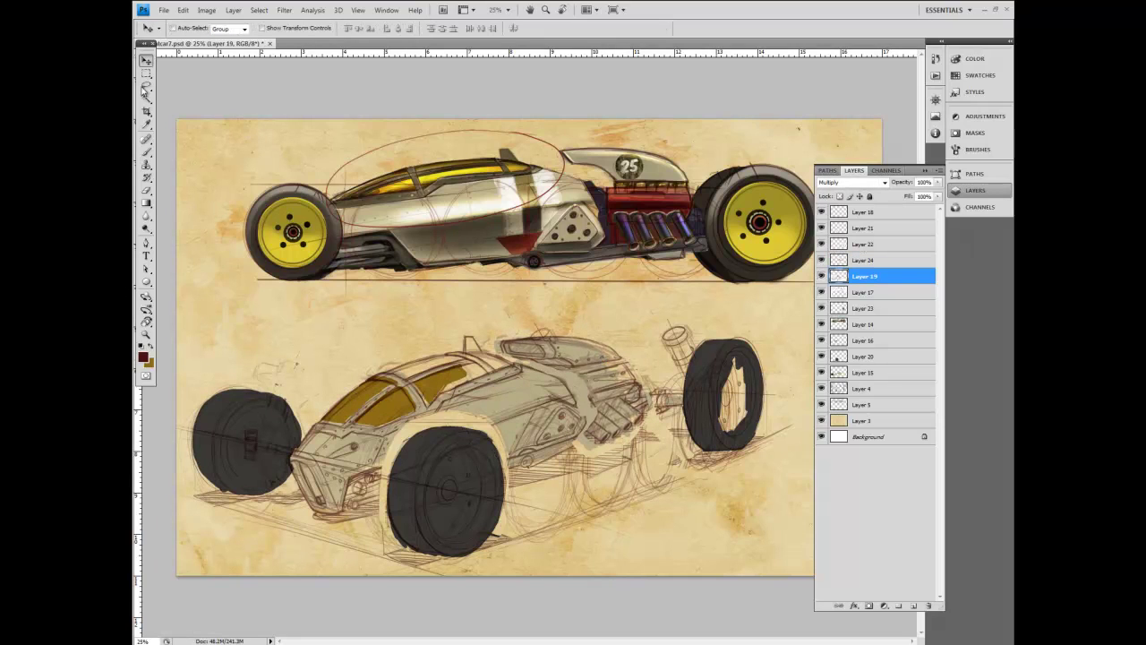
click(145, 87)
mouse_move(490, 344)
mouse_down()
mouse_move(309, 416)
mouse_move(358, 535)
mouse_move(476, 421)
mouse_move(547, 477)
mouse_move(582, 443)
mouse_up()
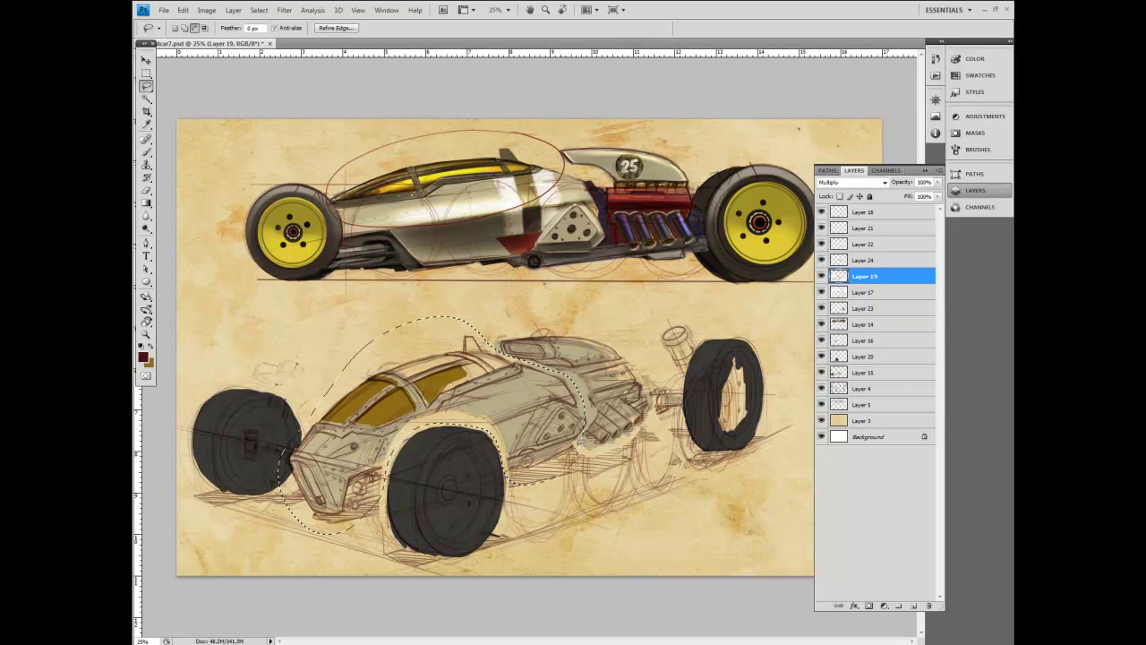
key(ctrl+shift+j)
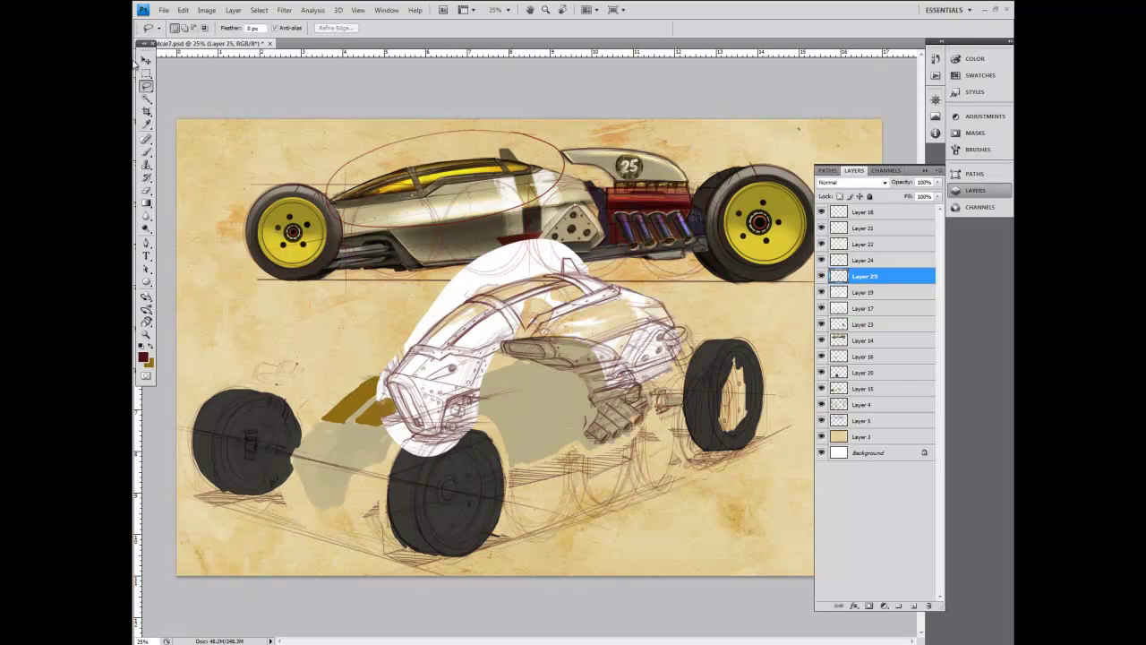
key(v)
click(851, 182)
click(846, 230)
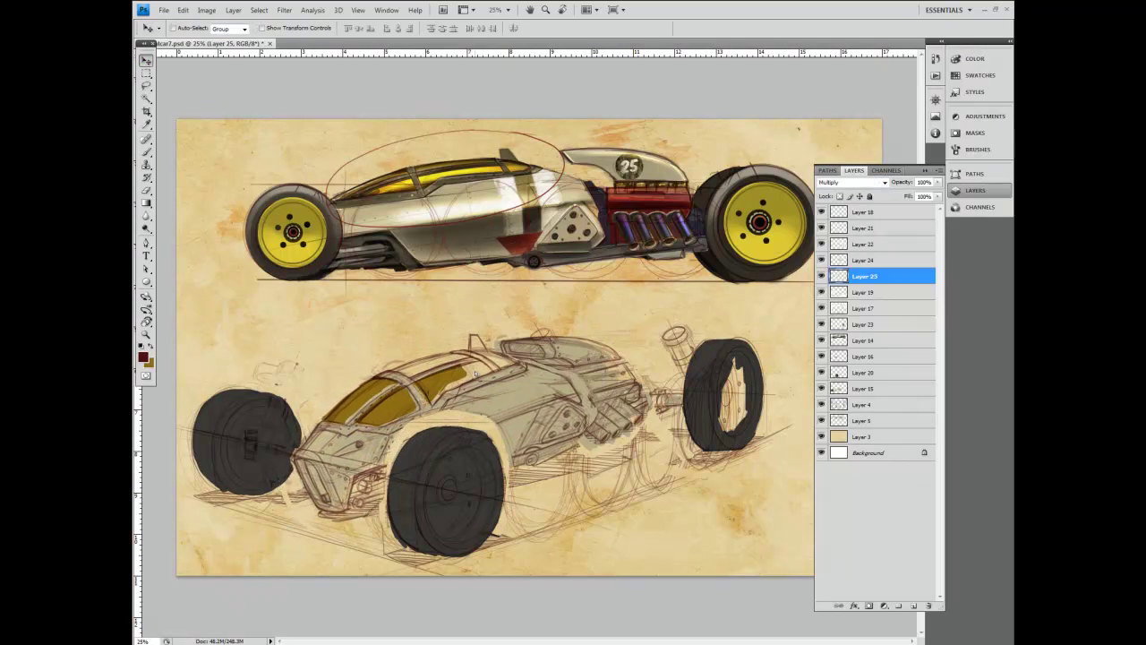
Step: Skew the front body linework on Layer 25 with a 2.3° horizontal skew, raising its lower rear corner
click(182, 10)
mouse_move(196, 217)
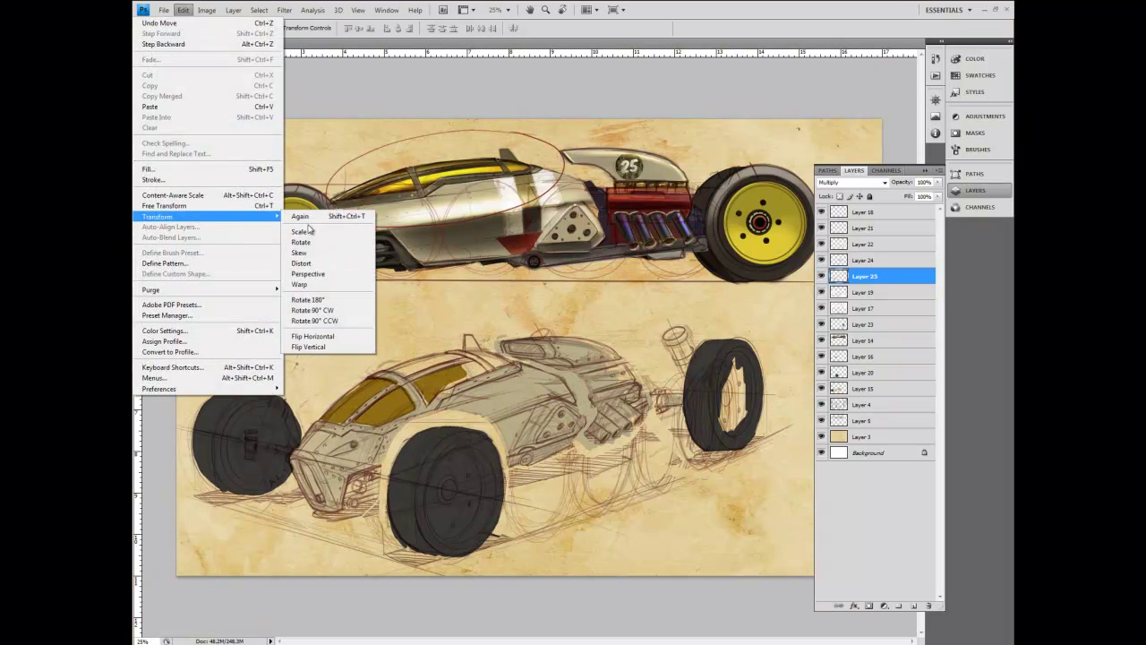
click(310, 254)
drag(586, 314, 592, 314)
drag(584, 535, 587, 520)
drag(437, 316, 428, 317)
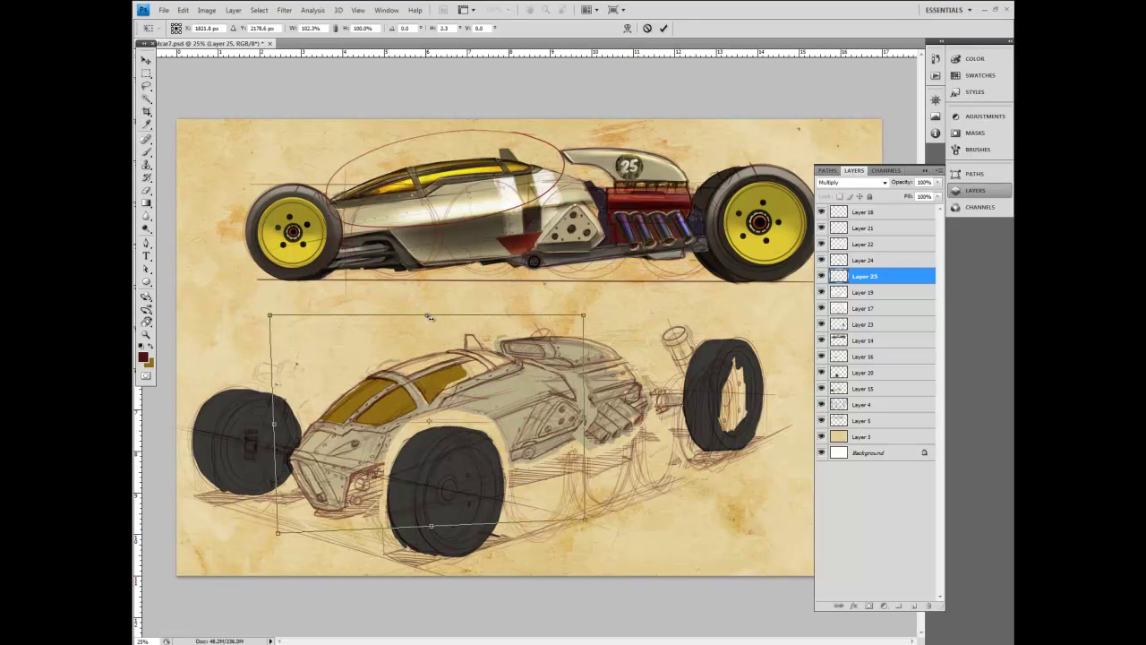
key(Return)
Step: Toggle Layer 24 off and on to check it, and erase its old engine cover linework
click(864, 260)
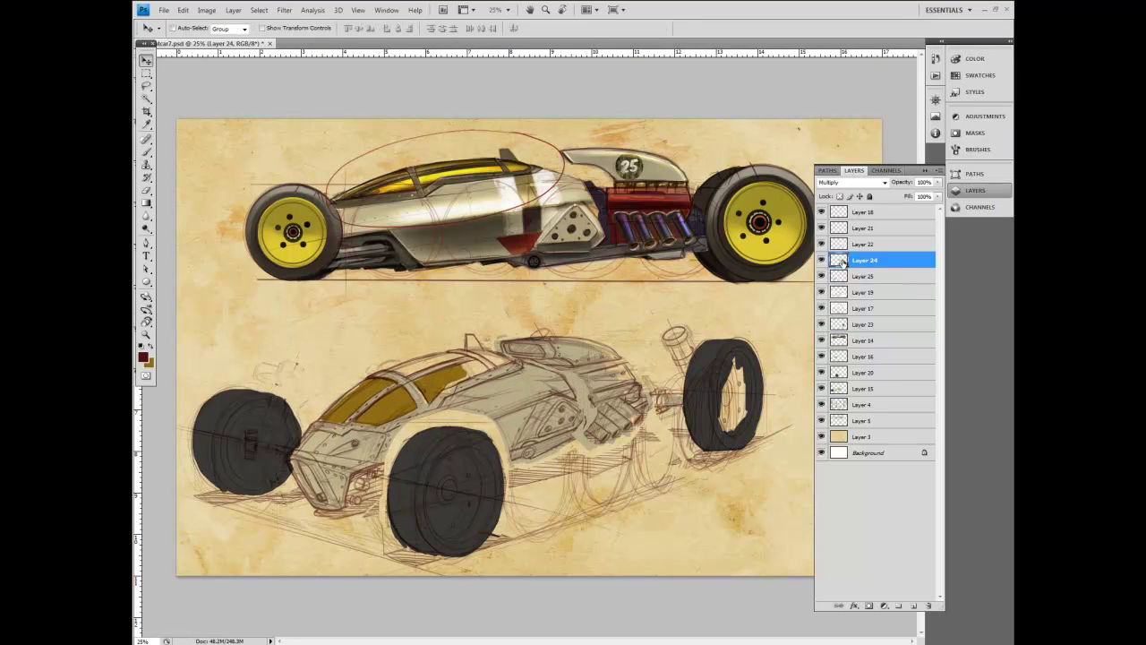
click(822, 260)
click(822, 260)
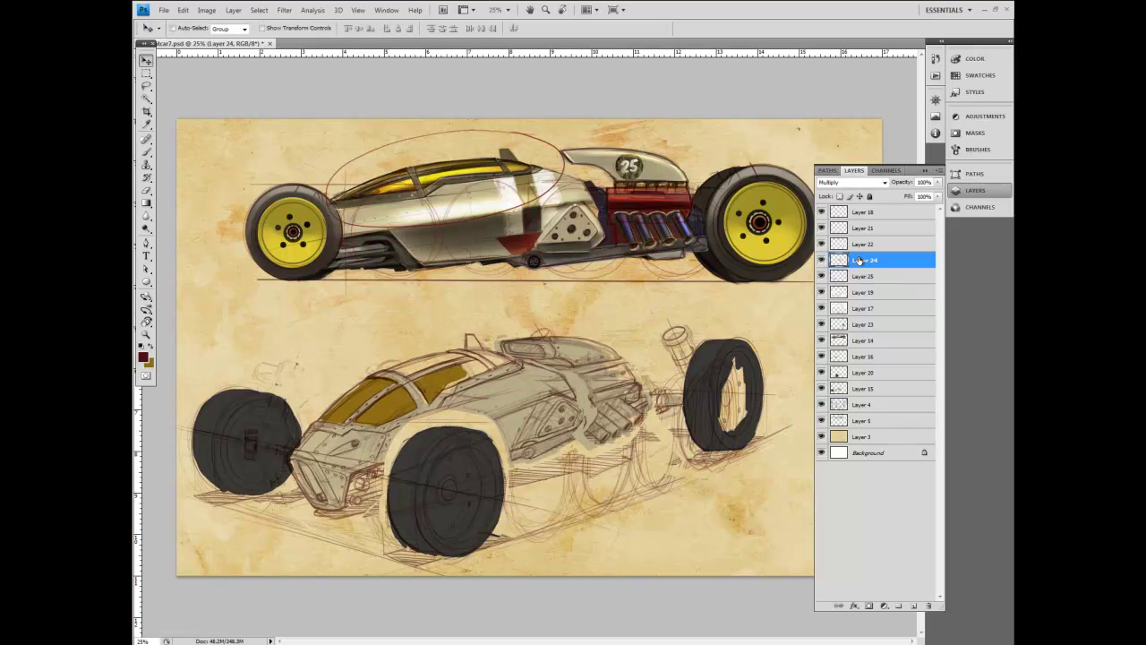
click(147, 152)
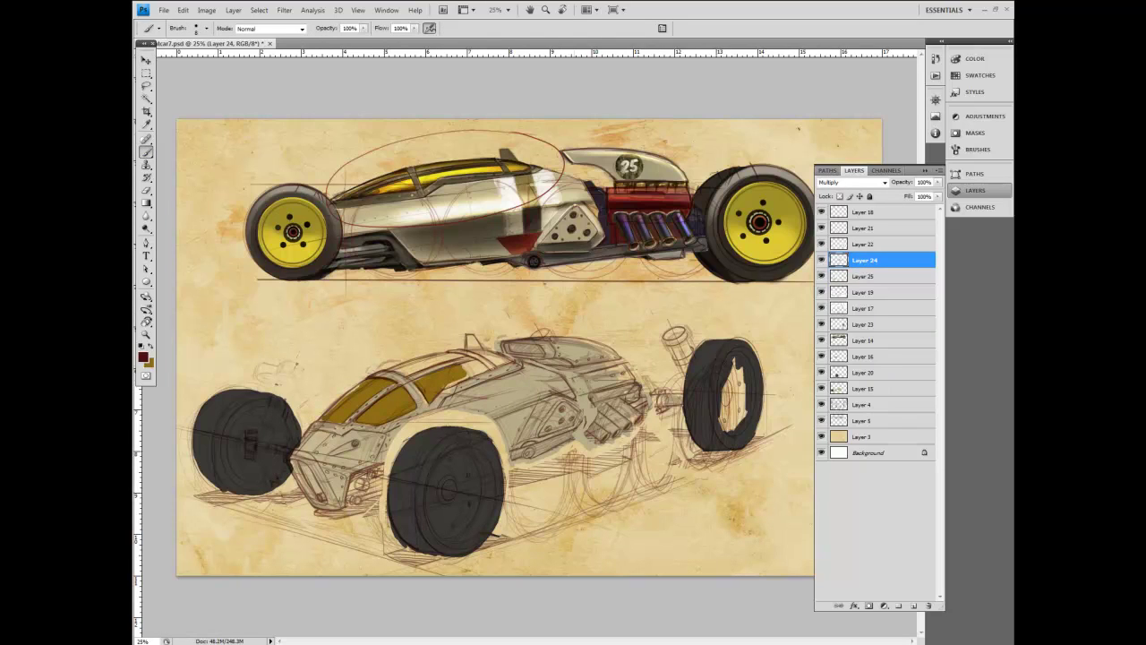
click(147, 190)
key([)
mouse_move(577, 367)
mouse_down()
mouse_move(619, 356)
mouse_move(583, 360)
mouse_move(598, 343)
mouse_move(572, 341)
mouse_move(548, 363)
mouse_move(591, 345)
mouse_move(569, 346)
mouse_move(589, 367)
mouse_move(609, 355)
mouse_move(560, 367)
mouse_move(609, 352)
mouse_up()
key(b)
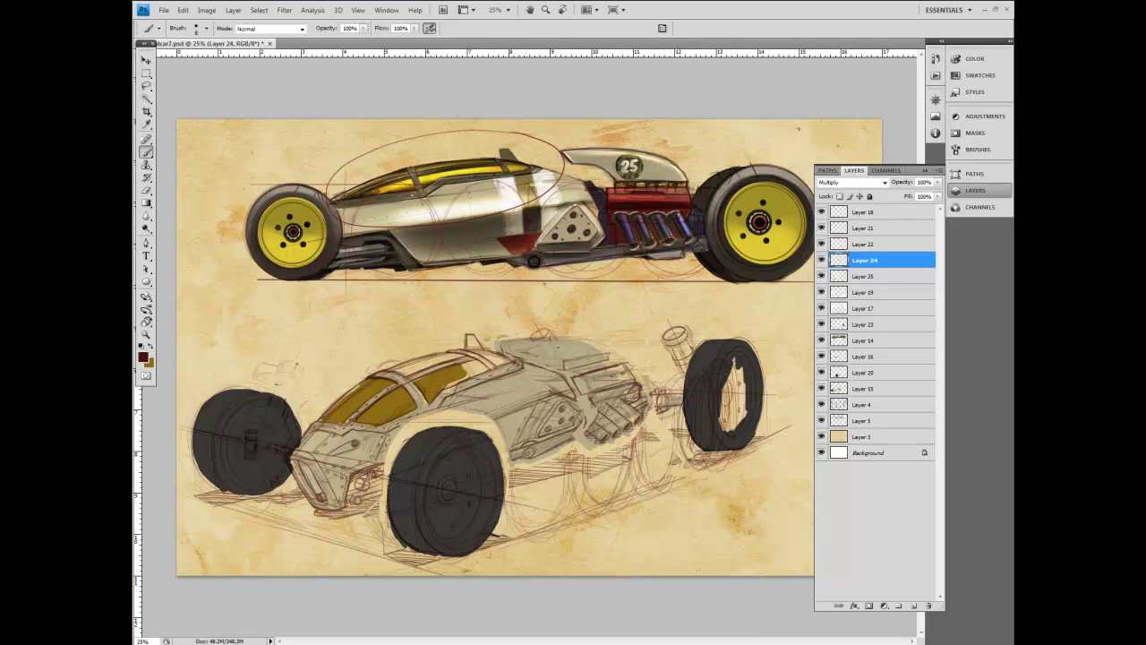
Step: Try sketching a replacement engine cover on Layer 24, adjusting its edges with Brush and Eraser, and erase the attempt
drag(460, 349, 542, 335)
mouse_move(542, 345)
mouse_down()
mouse_move(503, 340)
mouse_move(588, 337)
mouse_move(612, 354)
mouse_up()
mouse_move(507, 337)
mouse_down()
mouse_move(586, 335)
mouse_move(609, 353)
mouse_move(562, 361)
mouse_up()
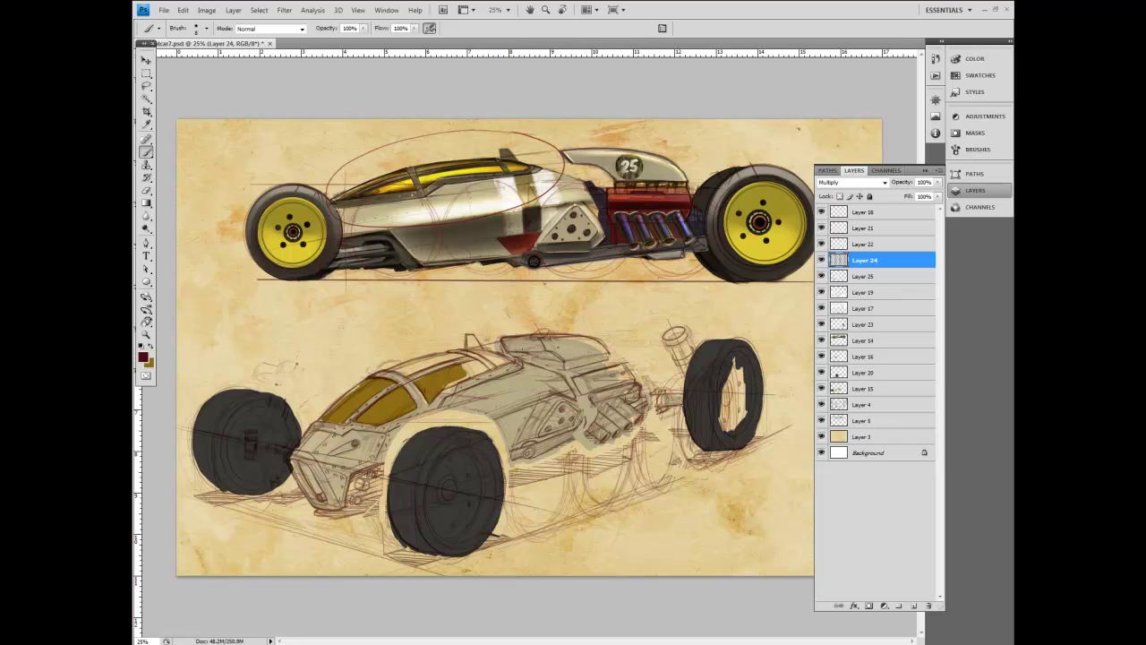
drag(511, 349, 530, 358)
mouse_move(537, 354)
mouse_down()
mouse_move(505, 349)
mouse_move(511, 336)
mouse_up()
key(e)
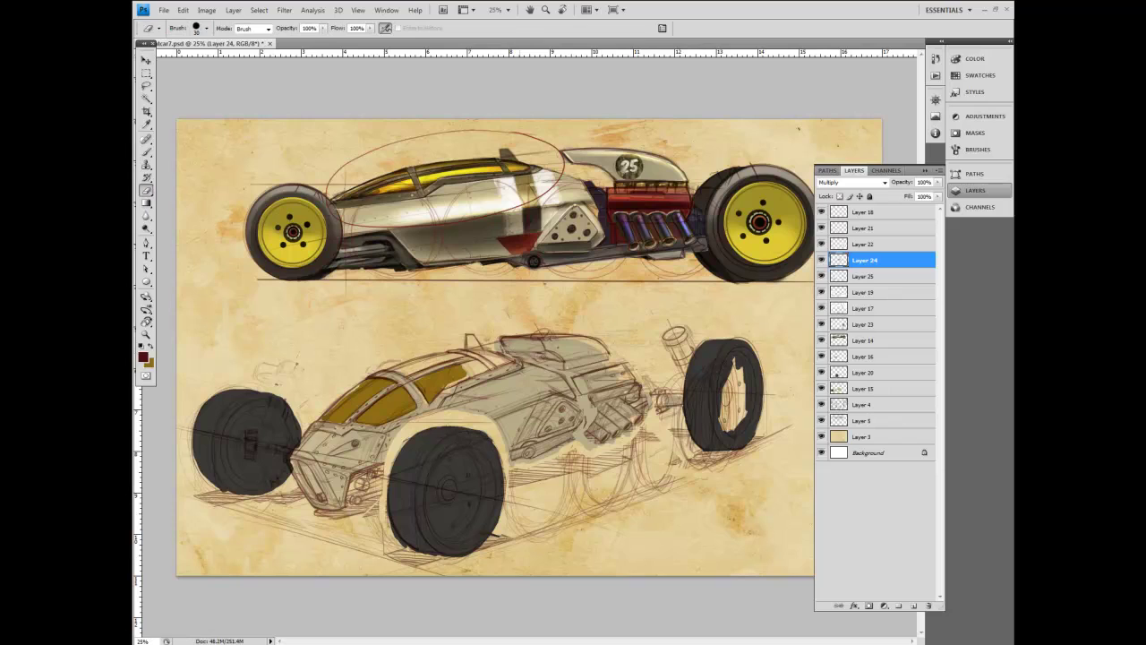
key(b)
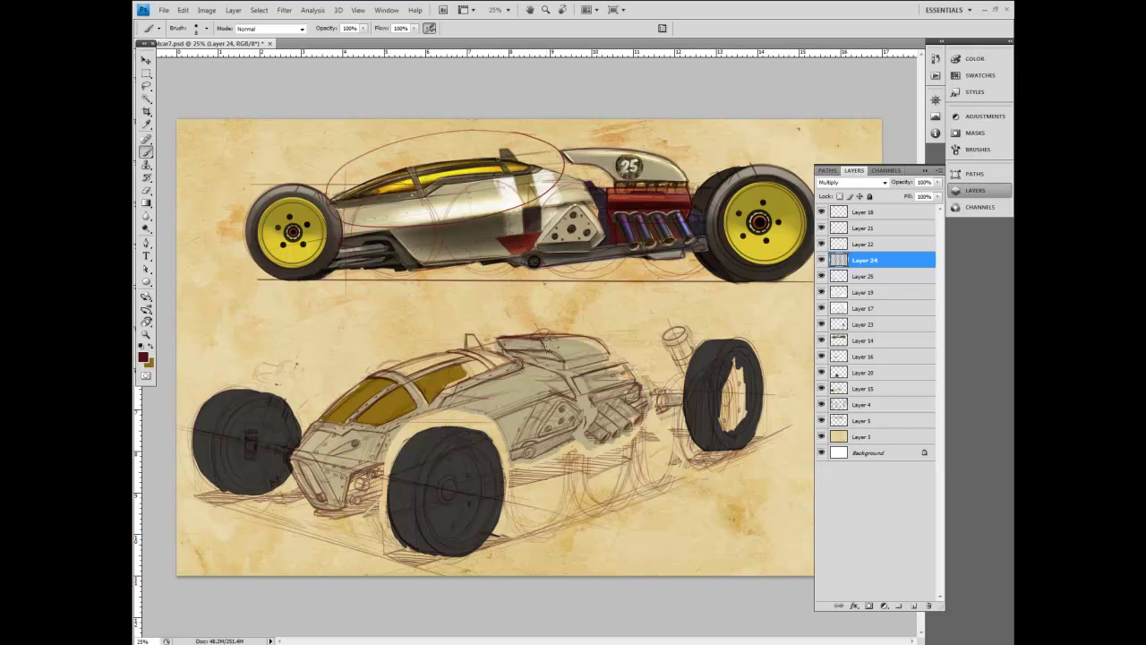
key(e)
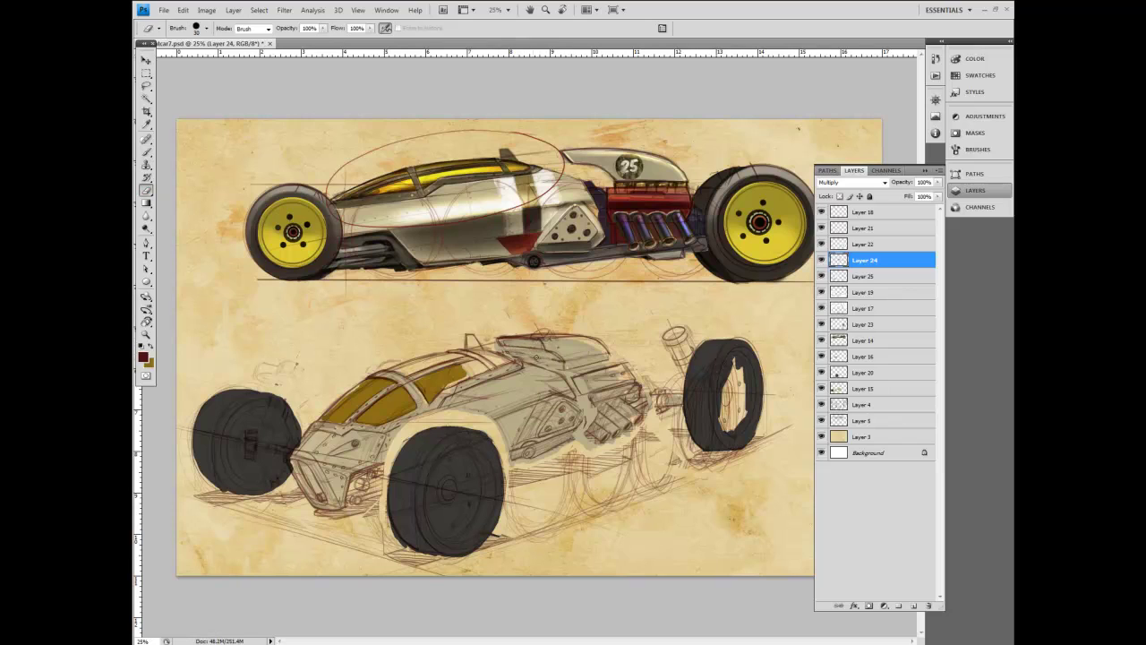
key(b)
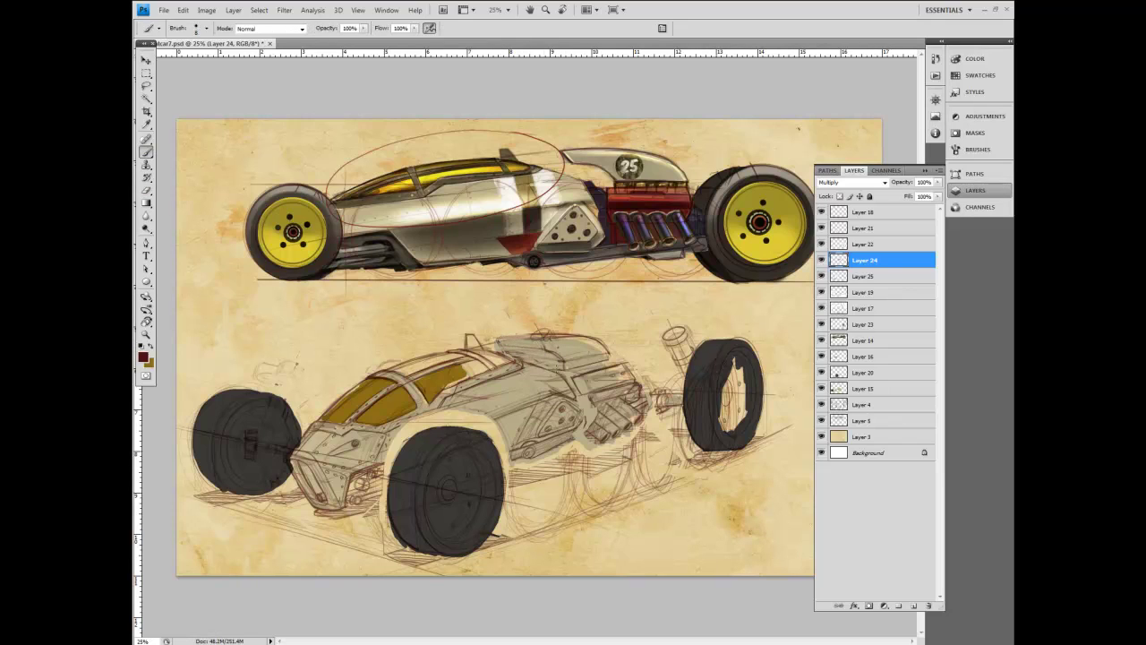
drag(543, 357, 567, 363)
drag(487, 337, 596, 340)
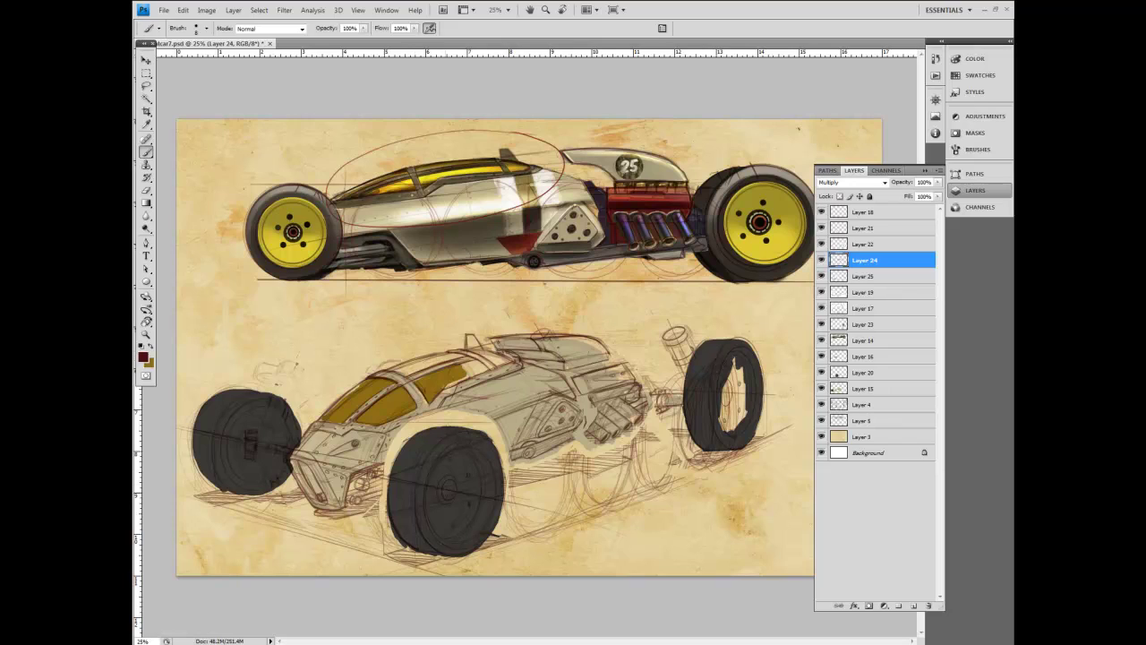
key(e)
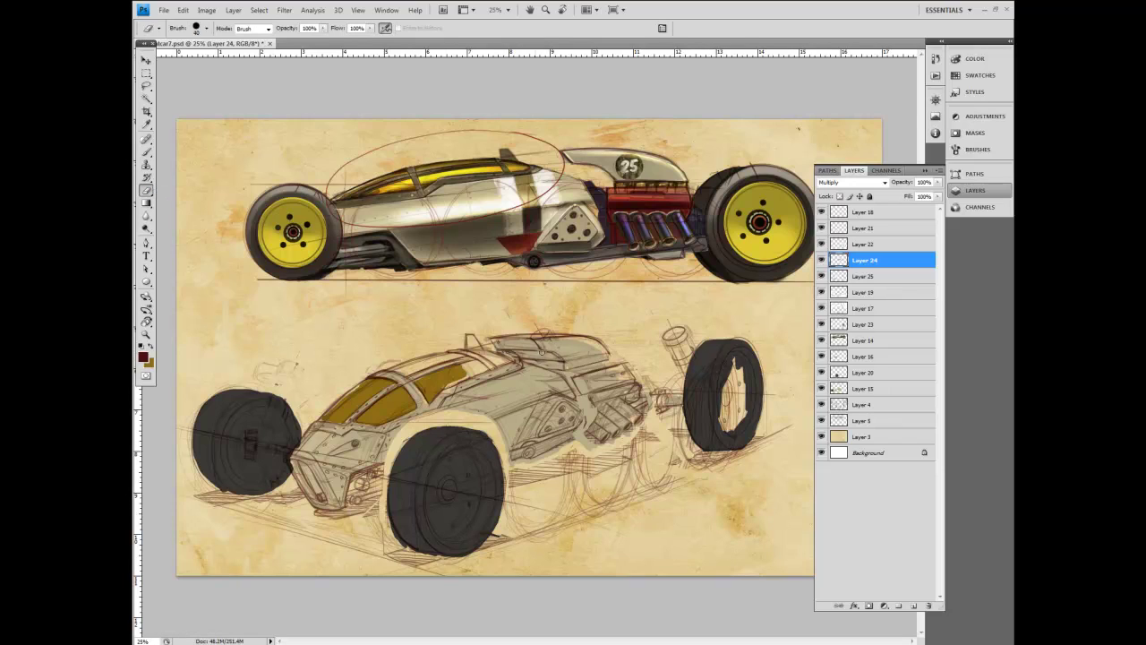
mouse_move(493, 345)
mouse_down()
mouse_move(564, 337)
mouse_move(611, 349)
mouse_move(503, 343)
mouse_up()
Step: Redraw the engine cover and air intake on Layer 24 and strengthen the engine block lines below it
key(b)
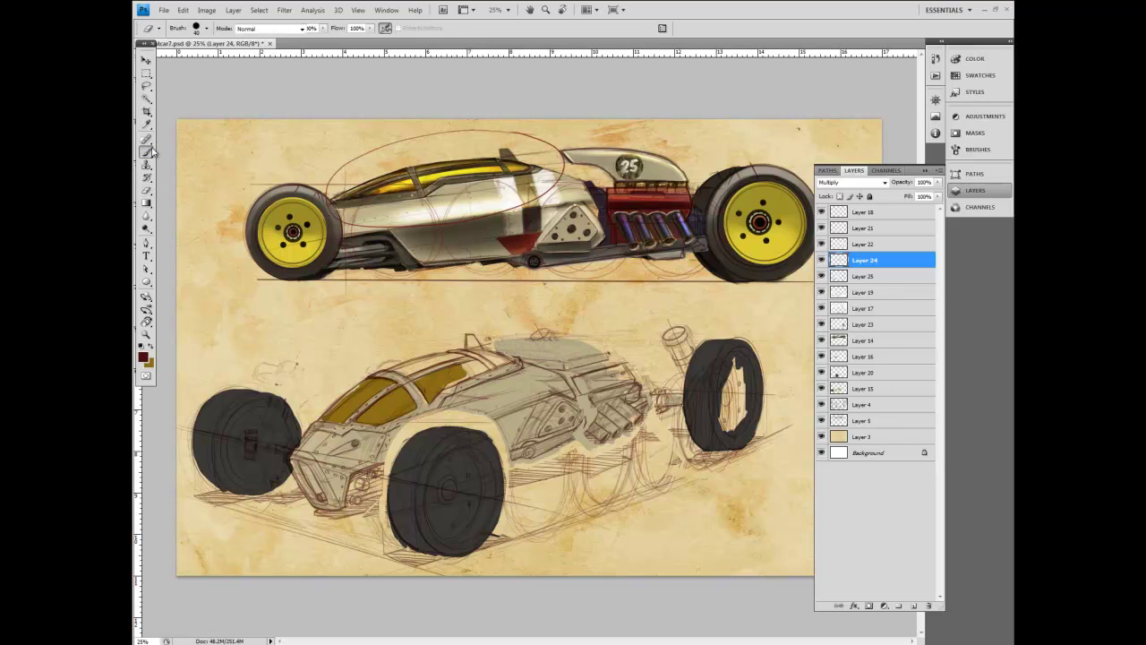
mouse_move(596, 366)
mouse_down()
mouse_move(560, 374)
mouse_move(588, 363)
mouse_move(538, 366)
mouse_move(556, 363)
mouse_move(510, 350)
mouse_move(544, 337)
mouse_move(609, 355)
mouse_up()
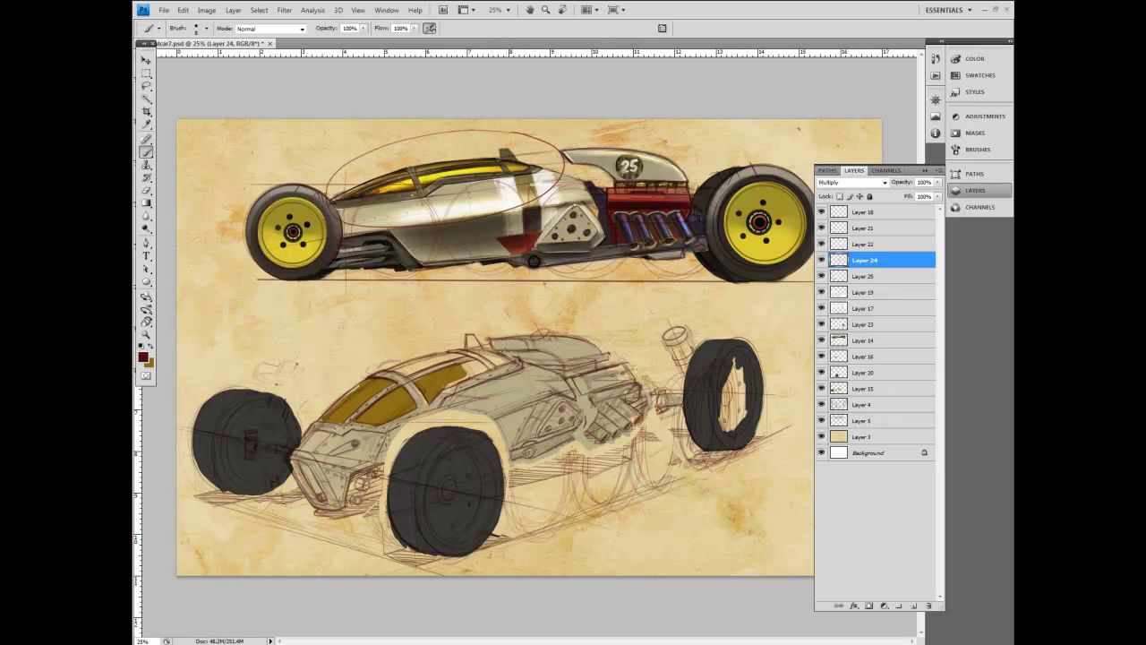
mouse_move(517, 349)
mouse_down()
mouse_move(504, 353)
mouse_move(532, 362)
mouse_move(509, 353)
mouse_move(533, 337)
mouse_move(605, 359)
mouse_move(565, 373)
mouse_up()
mouse_move(606, 359)
mouse_down()
mouse_move(598, 368)
mouse_move(630, 374)
mouse_move(586, 388)
mouse_move(621, 377)
mouse_move(594, 387)
mouse_move(571, 379)
mouse_move(584, 422)
mouse_up()
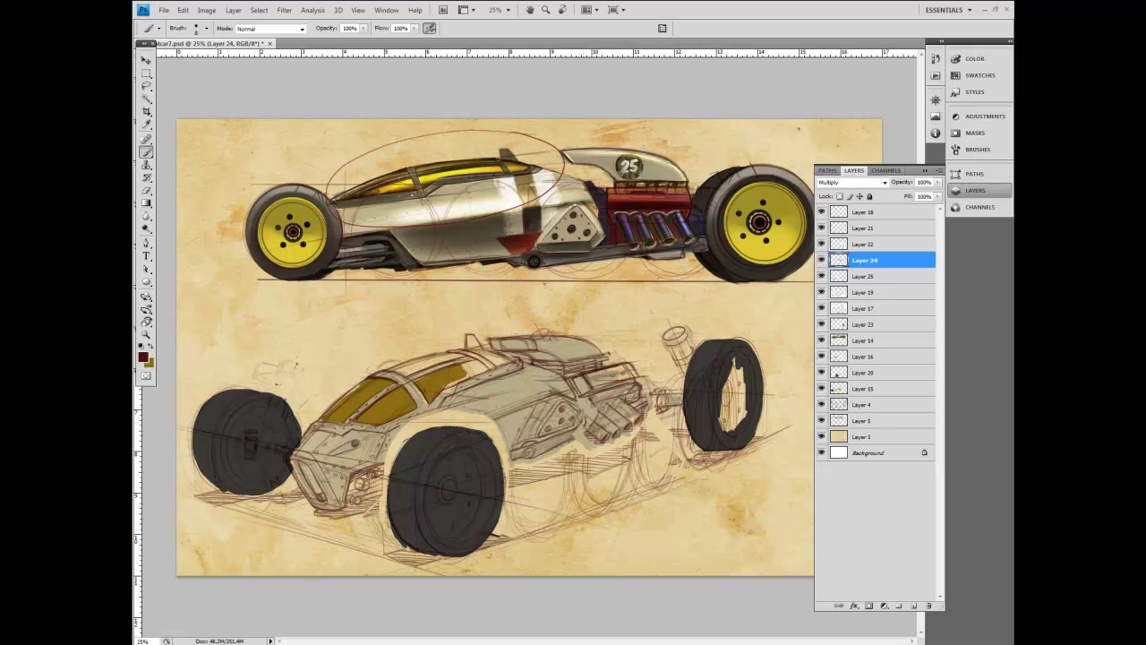
Step: Lasso the exhaust pipes on Layer 24, cut them onto a new Multiply layer and place them under the engine block
click(146, 190)
click(147, 123)
click(146, 86)
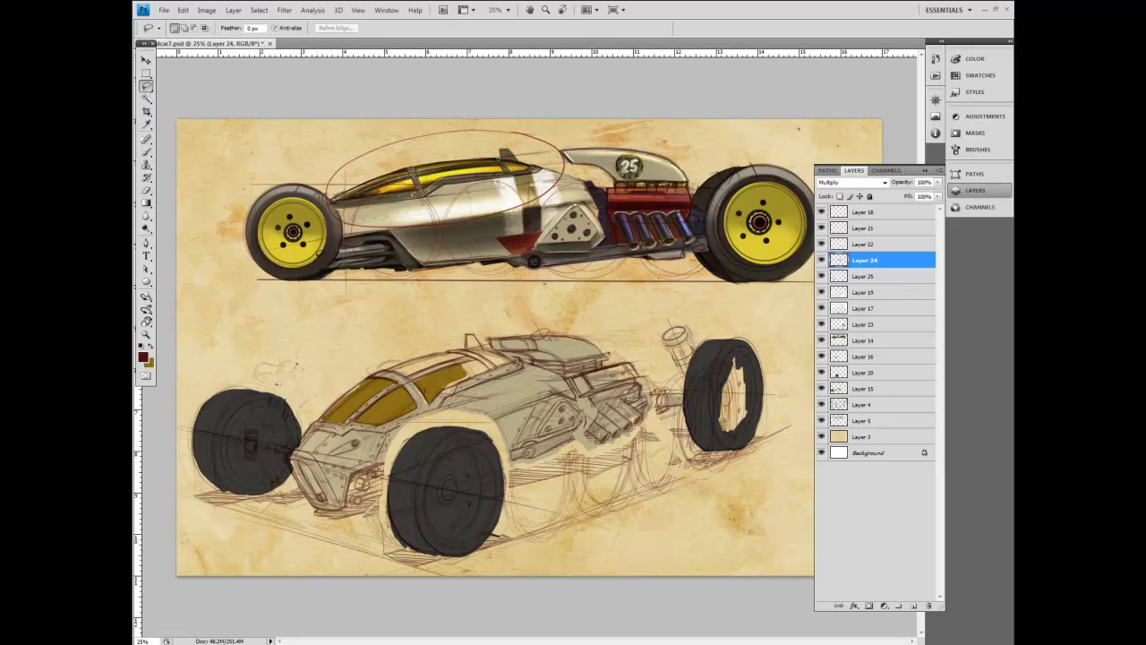
mouse_move(582, 417)
mouse_down()
mouse_move(648, 413)
mouse_move(627, 399)
mouse_up()
key(ctrl+x)
key(ctrl+v)
click(146, 60)
mouse_move(532, 347)
mouse_down()
mouse_move(594, 378)
mouse_move(625, 424)
mouse_move(648, 397)
mouse_up()
click(851, 181)
click(846, 228)
Step: Skew the exhaust pipe linework on Layer 26 horizontally to match the perspective of the engine
click(148, 152)
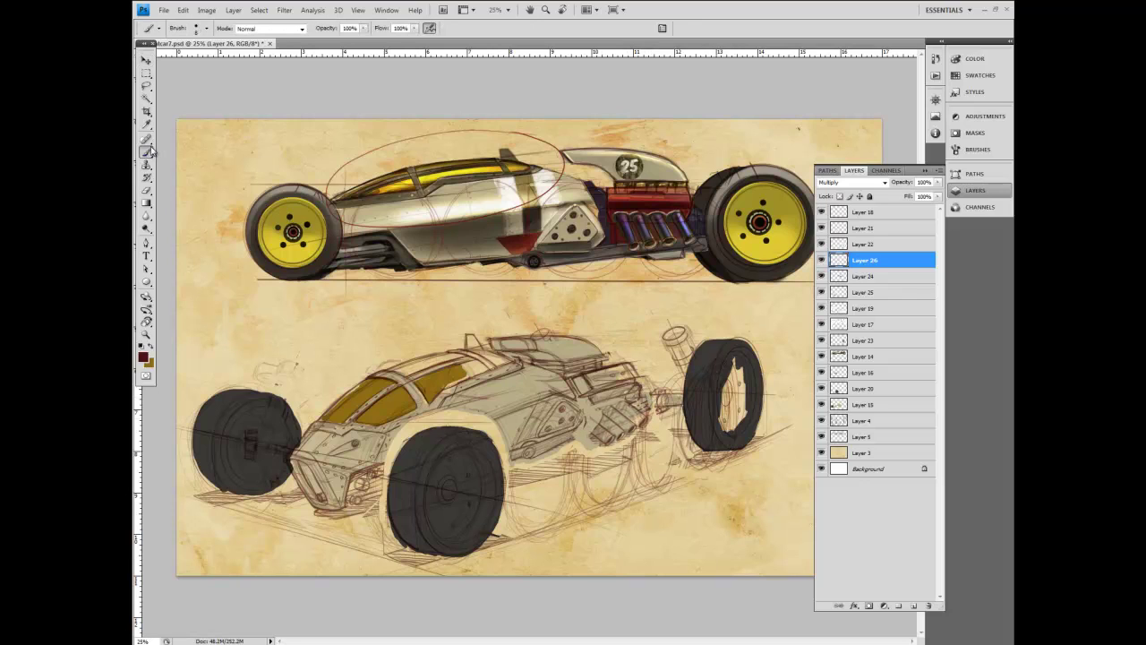
click(183, 10)
mouse_move(253, 216)
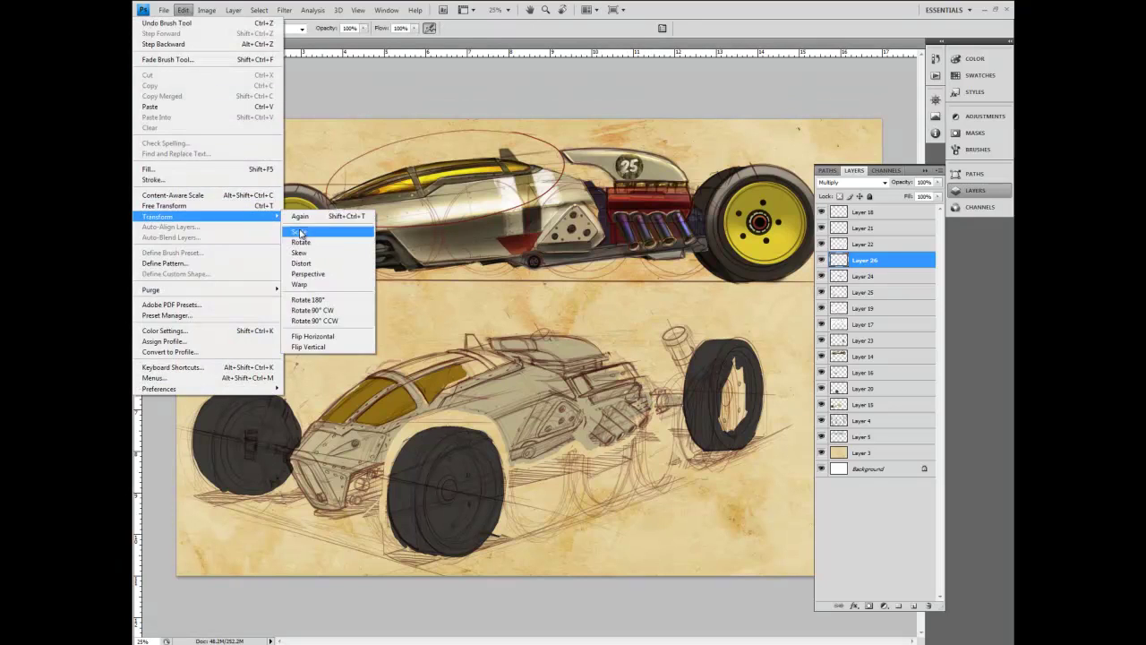
click(306, 253)
drag(622, 401, 627, 400)
drag(655, 448, 648, 448)
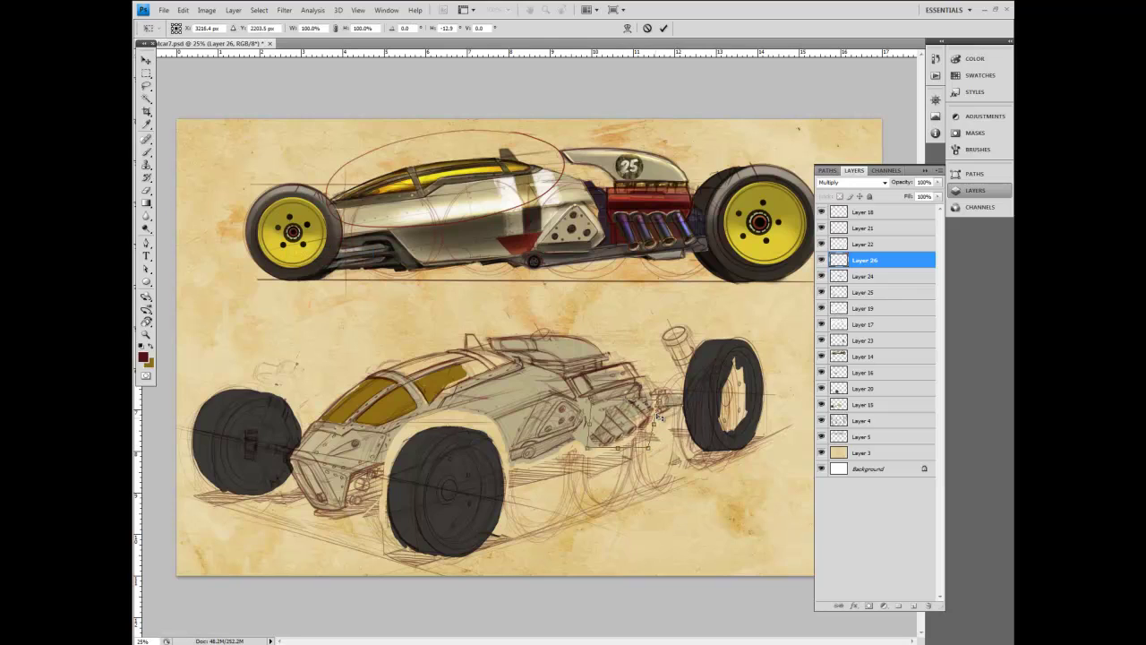
drag(659, 401, 627, 401)
key(Return)
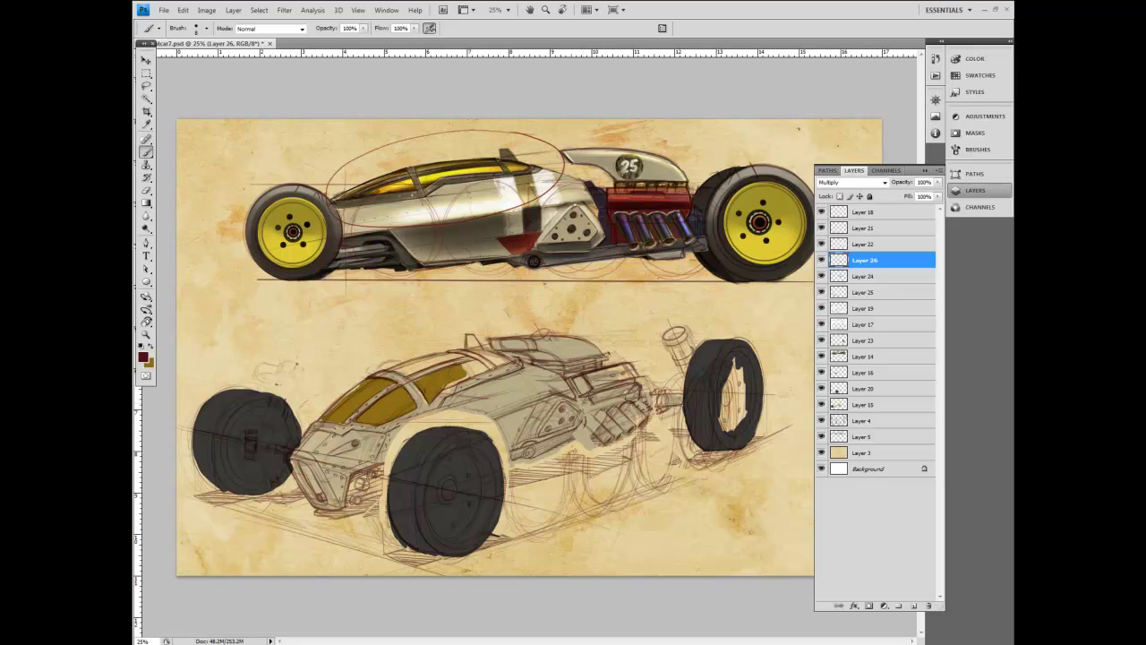
Step: Redraw darker outlines for the exhaust pipes and engine block on Layer 26
mouse_move(576, 389)
mouse_down()
mouse_move(583, 398)
mouse_move(636, 385)
mouse_move(569, 442)
mouse_up()
mouse_move(589, 401)
mouse_down()
mouse_move(579, 414)
mouse_move(630, 392)
mouse_move(644, 418)
mouse_move(642, 432)
mouse_move(600, 442)
mouse_up()
mouse_move(591, 411)
mouse_down()
mouse_move(605, 427)
mouse_move(634, 424)
mouse_move(581, 407)
mouse_move(623, 399)
mouse_up()
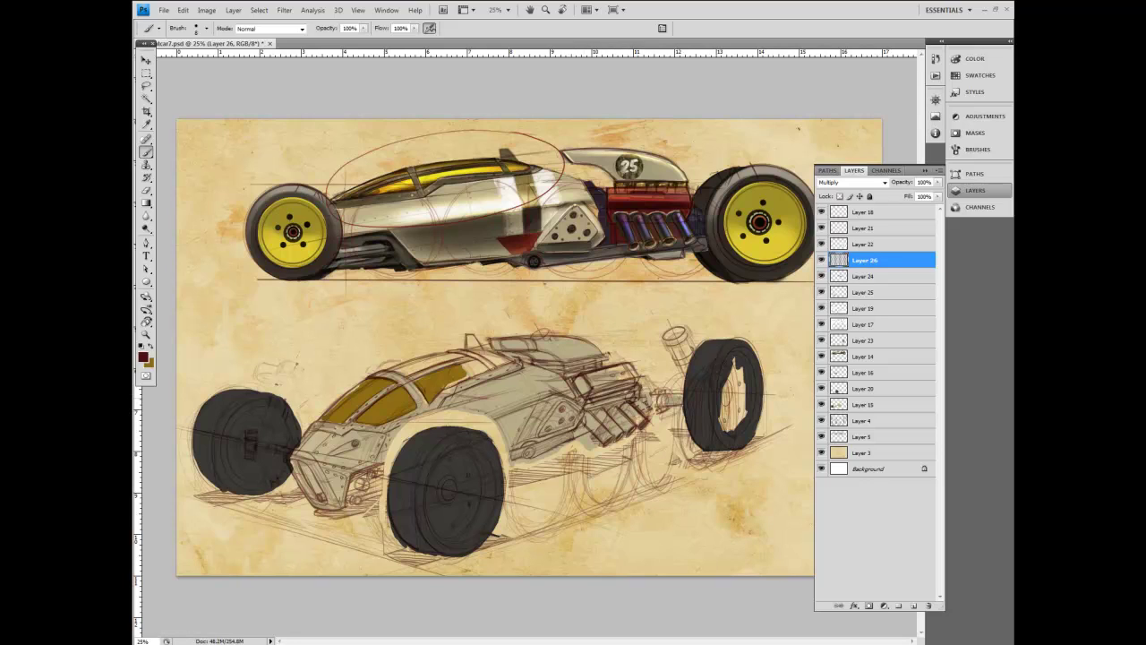
Step: Sketch the body edge lines above the front wheel on Layer 26
key(e)
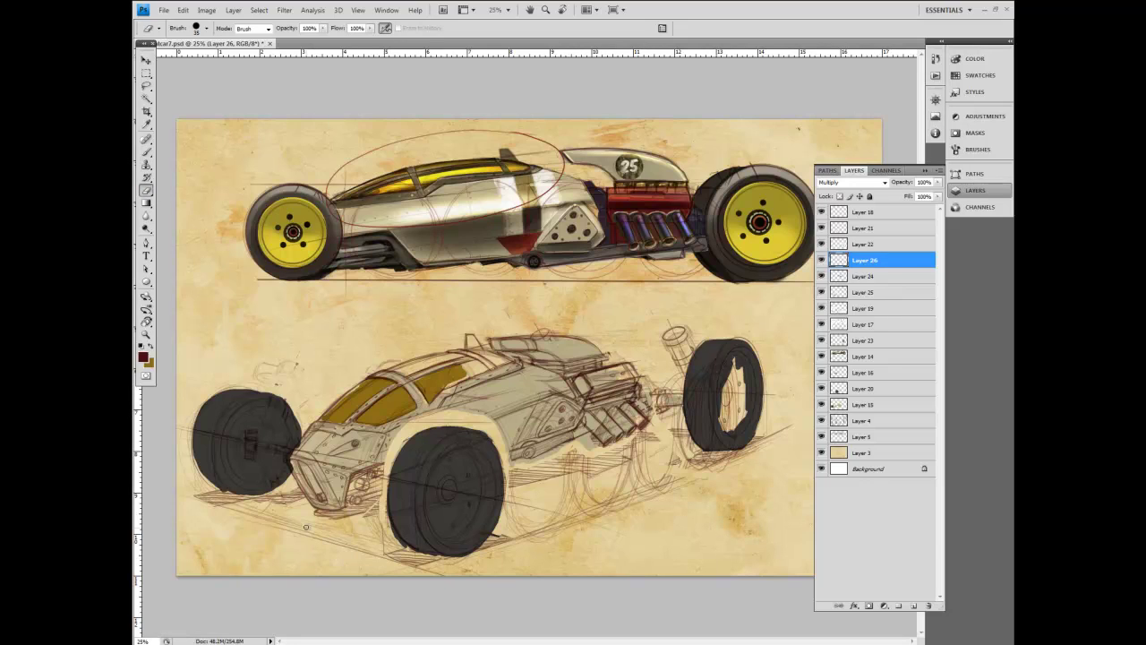
key(b)
drag(400, 427, 448, 409)
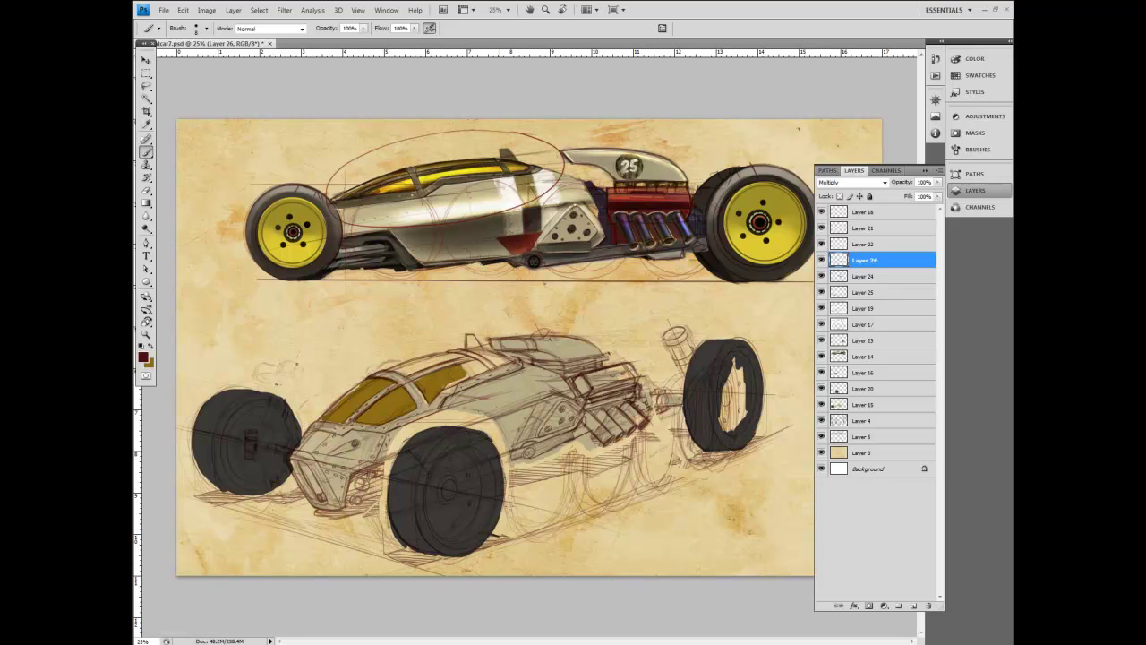
Step: On Layer 15, sample the grey body colour and fill the bare gap above the front wheel with an enlarged hard round brush
click(855, 404)
click(822, 404)
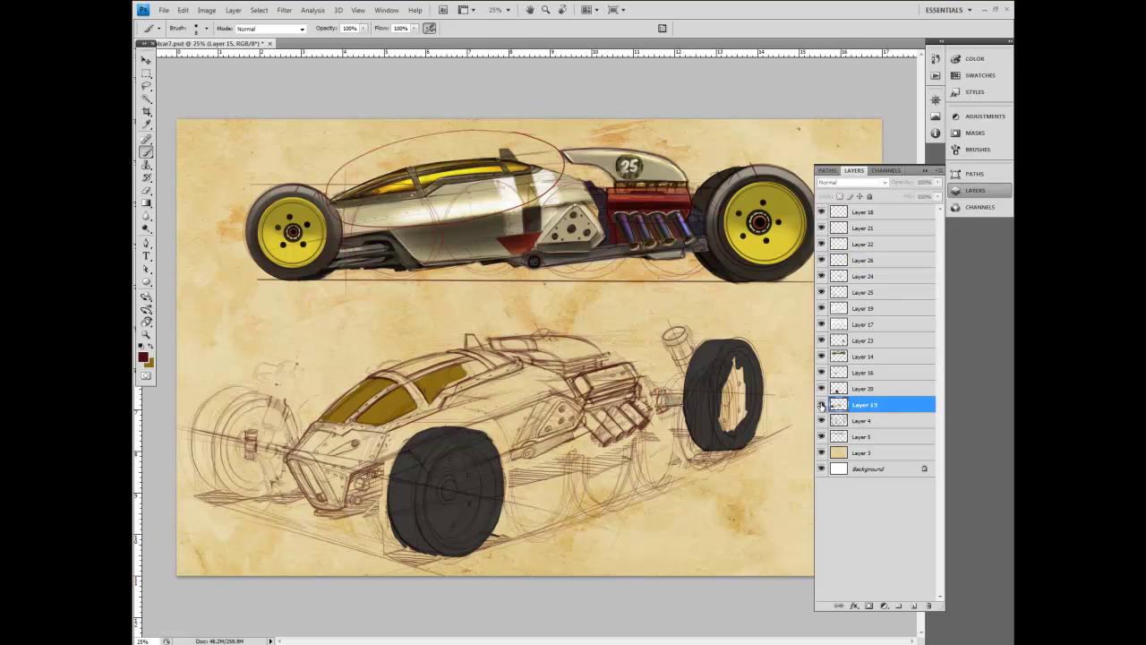
click(821, 404)
click(146, 124)
click(513, 394)
click(146, 151)
click(206, 28)
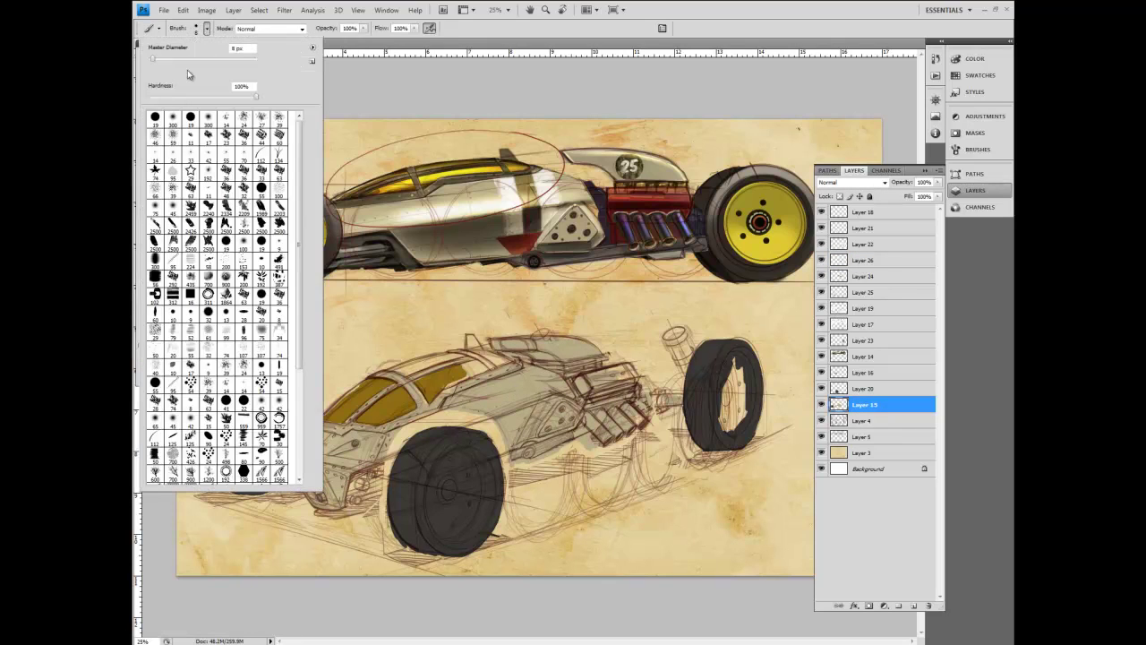
click(155, 119)
mouse_move(448, 410)
mouse_down()
mouse_move(387, 445)
mouse_move(467, 408)
mouse_move(491, 440)
mouse_up()
key(])
key(])
key(])
key(])
key(])
key(])
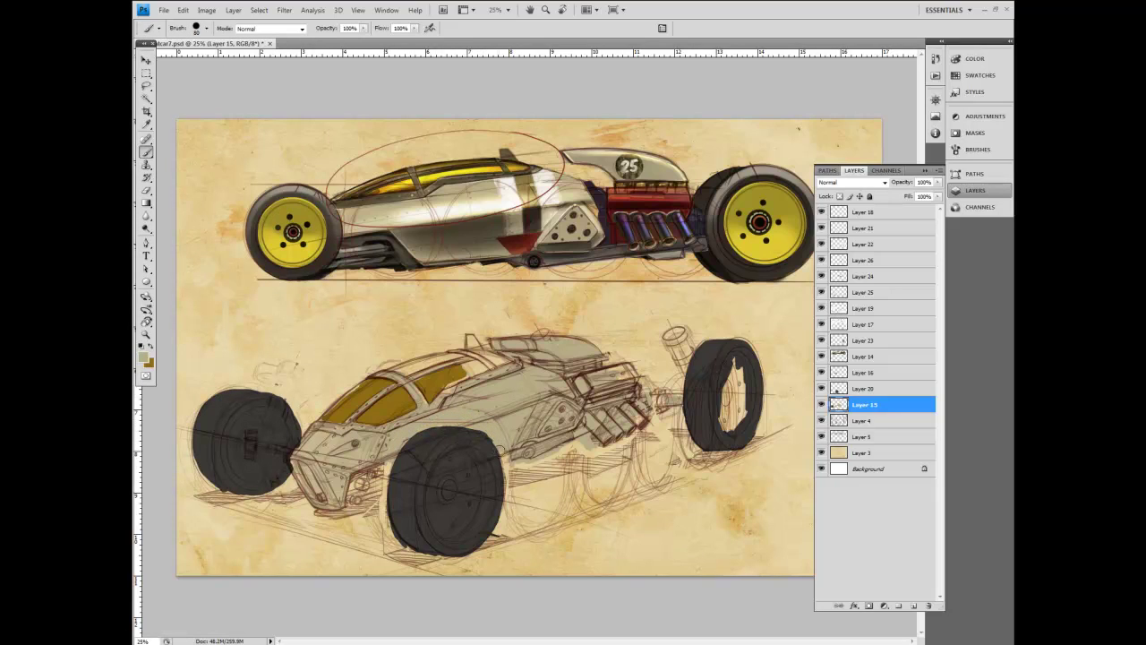
Step: Erase the excess grey fill along the lower body edge behind the front wheel on Layer 15
click(146, 190)
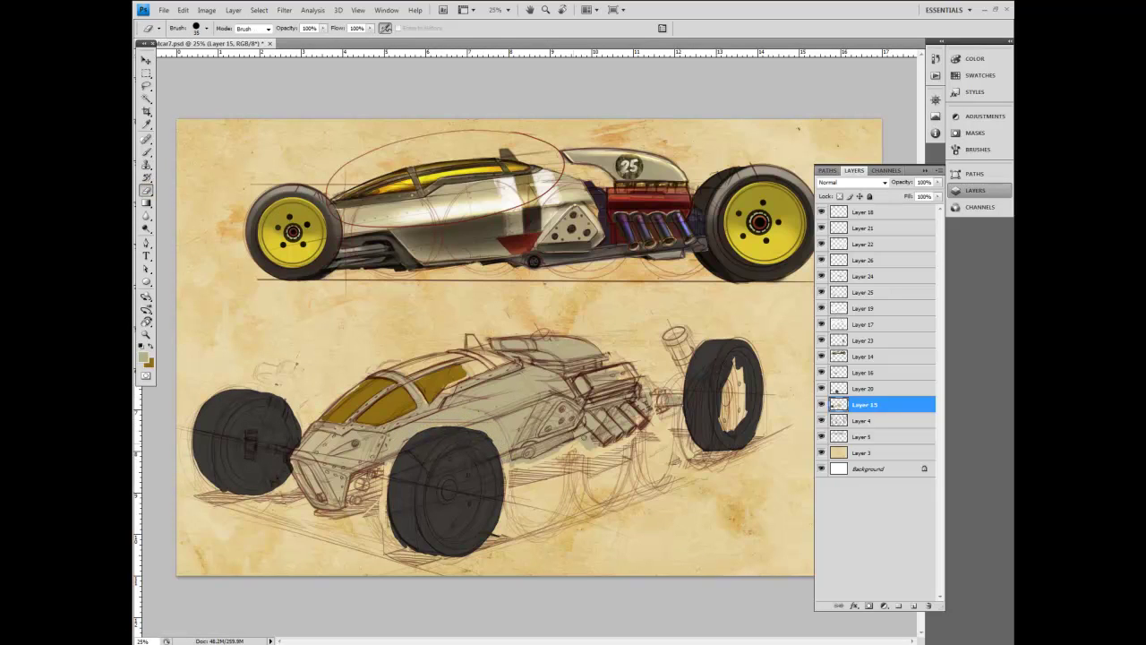
drag(561, 450, 517, 462)
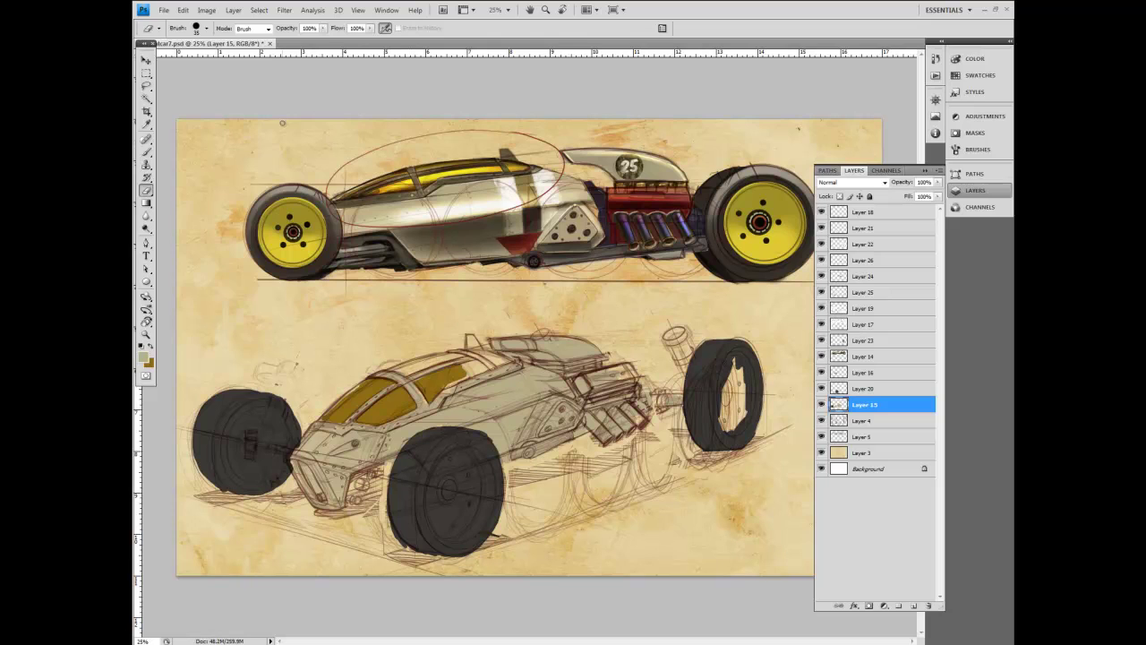
Step: Save the document as a new Photoshop file named SlatFlatcar8
click(164, 10)
click(169, 150)
click(348, 441)
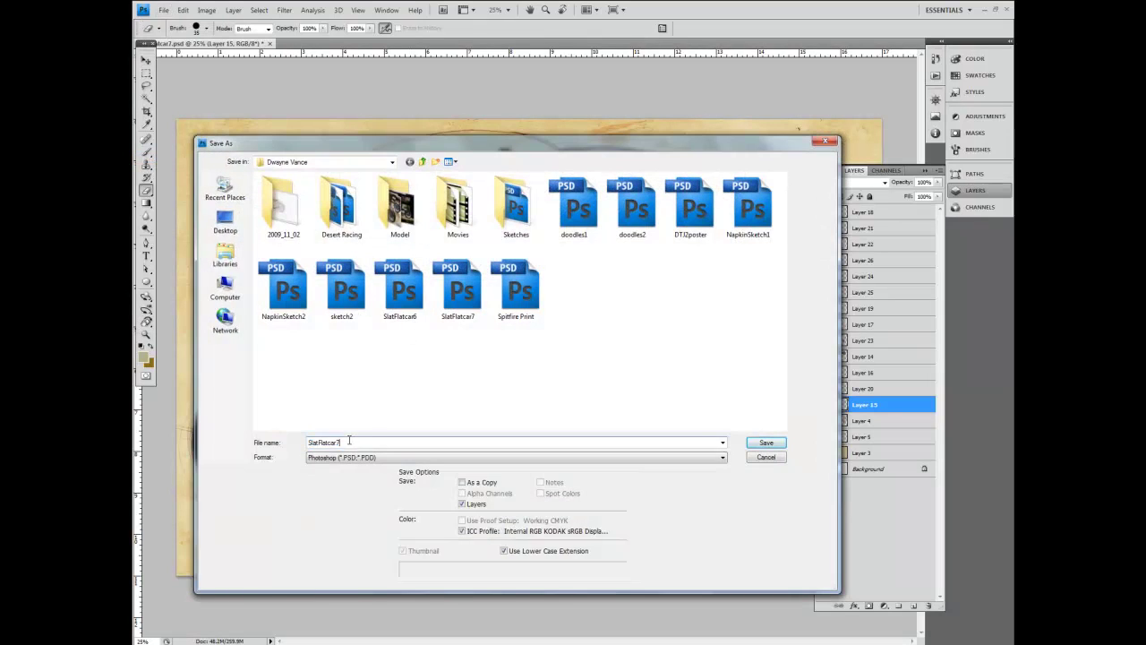
key(BackSpace)
text(8)
key(Return)
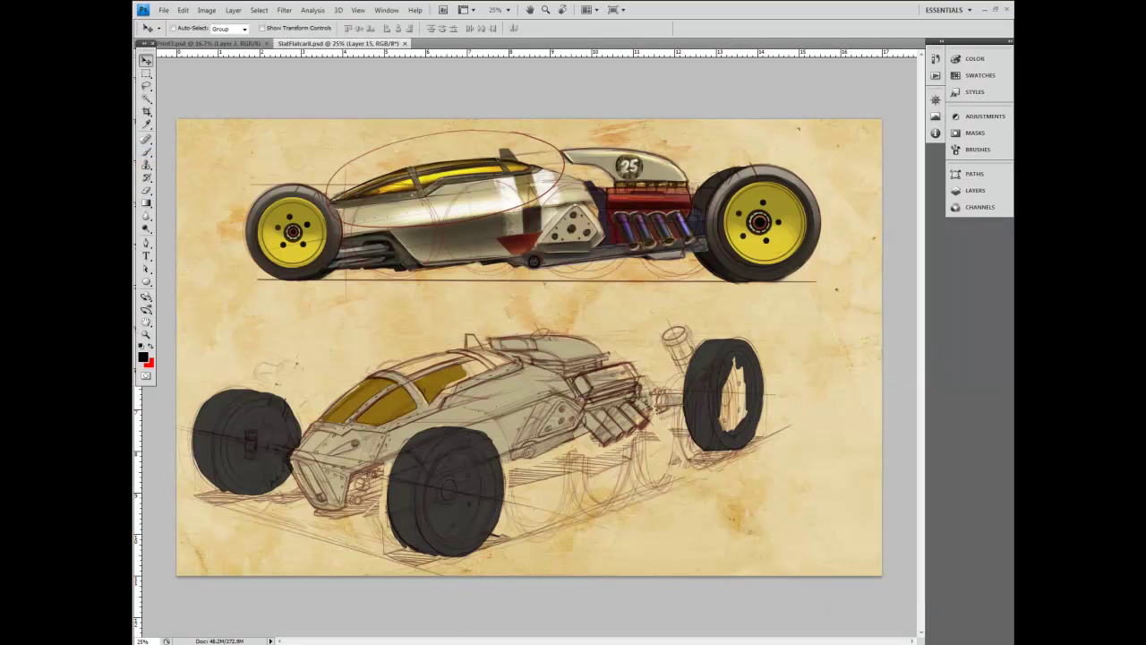
Step: Cut the frame linework beneath the body, between the front and rear wheels, from Layer 19 and paste it onto a new layer
click(975, 193)
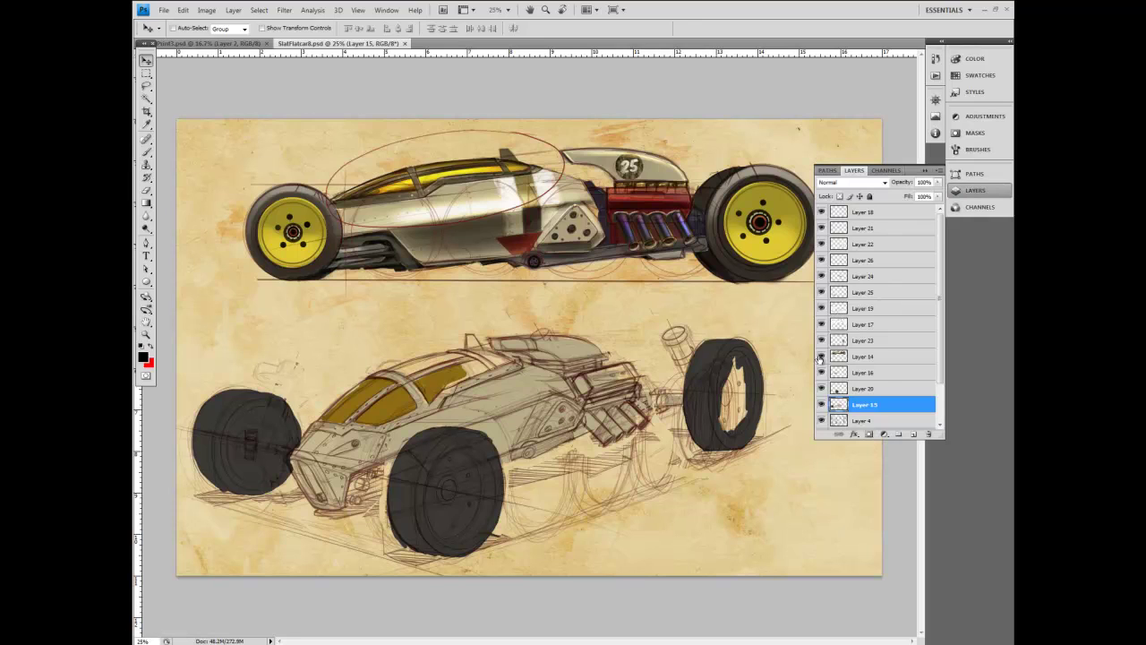
click(822, 326)
click(822, 326)
click(822, 310)
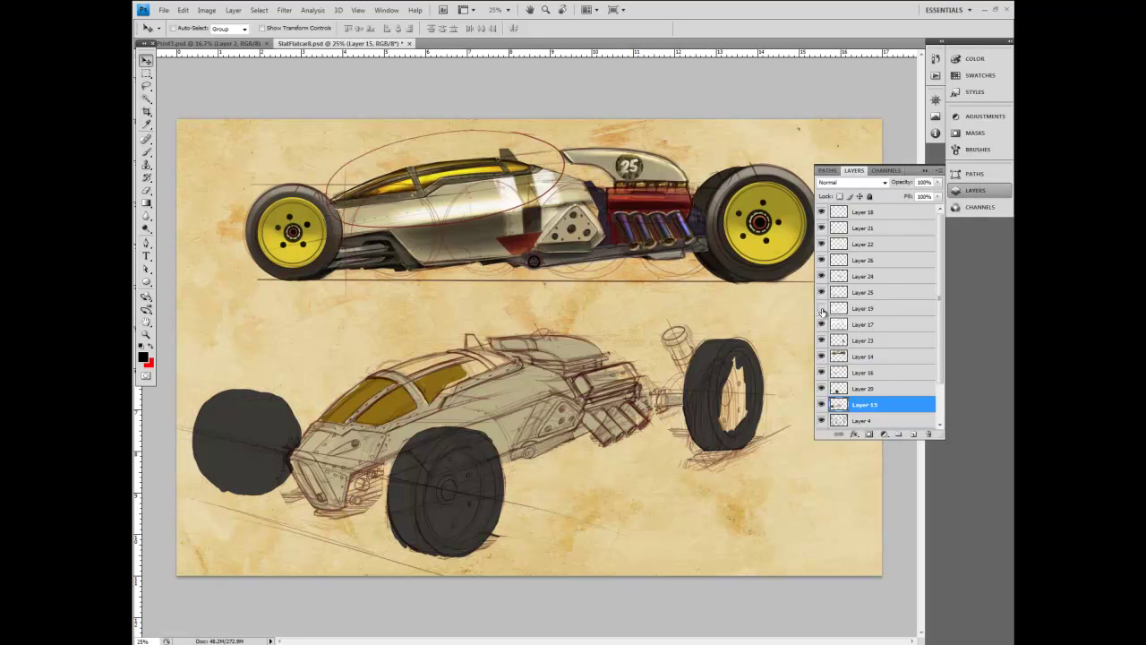
click(822, 309)
click(863, 308)
click(147, 87)
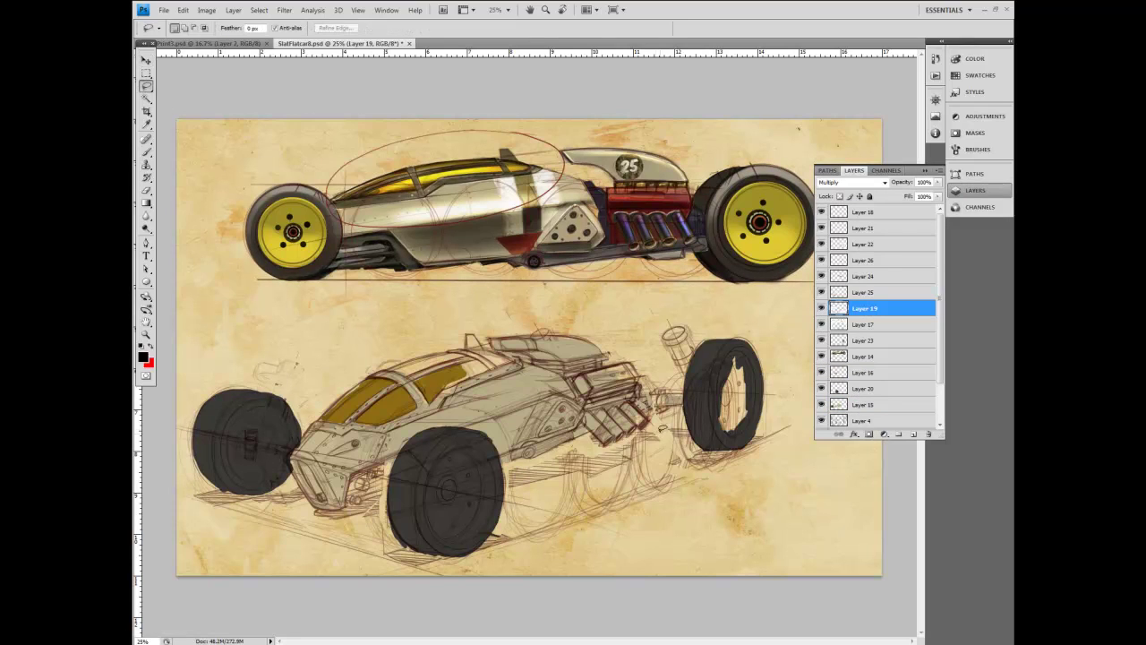
mouse_move(667, 426)
mouse_down()
mouse_move(593, 484)
mouse_move(506, 493)
mouse_move(591, 440)
mouse_up()
drag(654, 425, 671, 418)
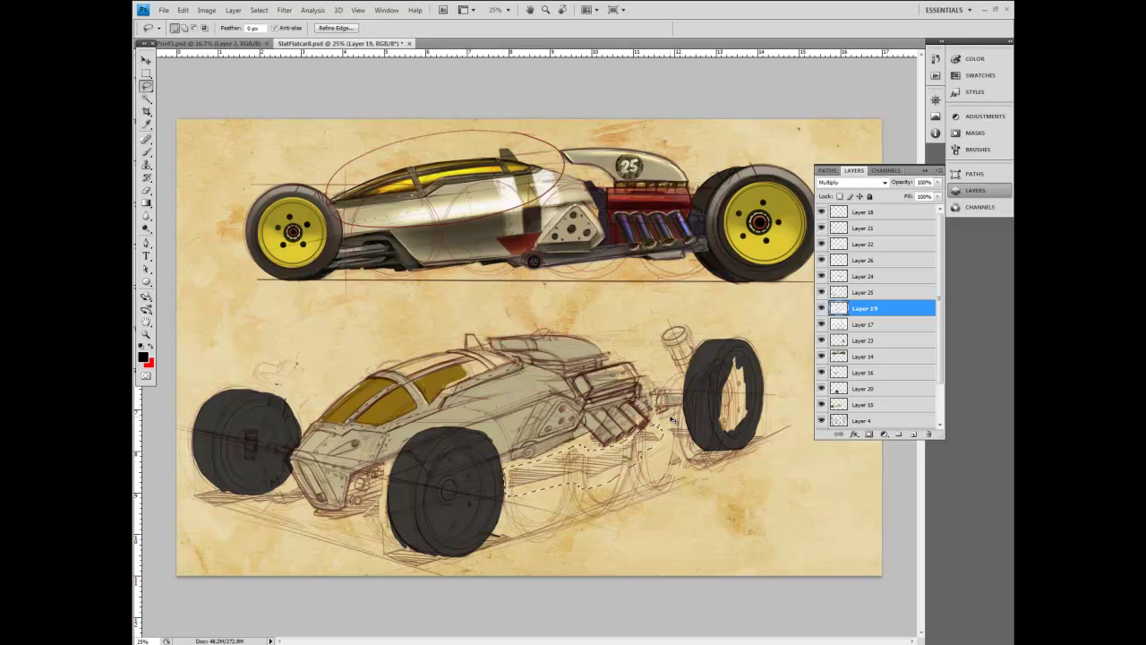
key(ctrl+x)
key(ctrl+v)
Step: Set the pasted frame linework layer to Multiply and position it under the body and exhausts
click(851, 182)
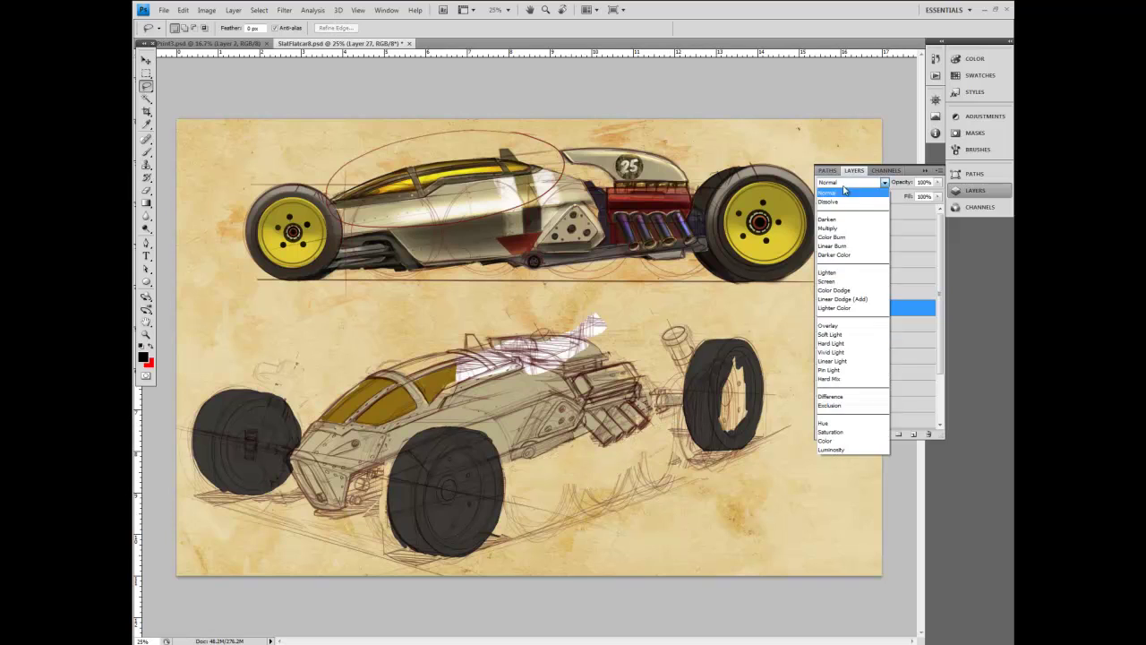
click(837, 230)
key(v)
drag(571, 479, 647, 425)
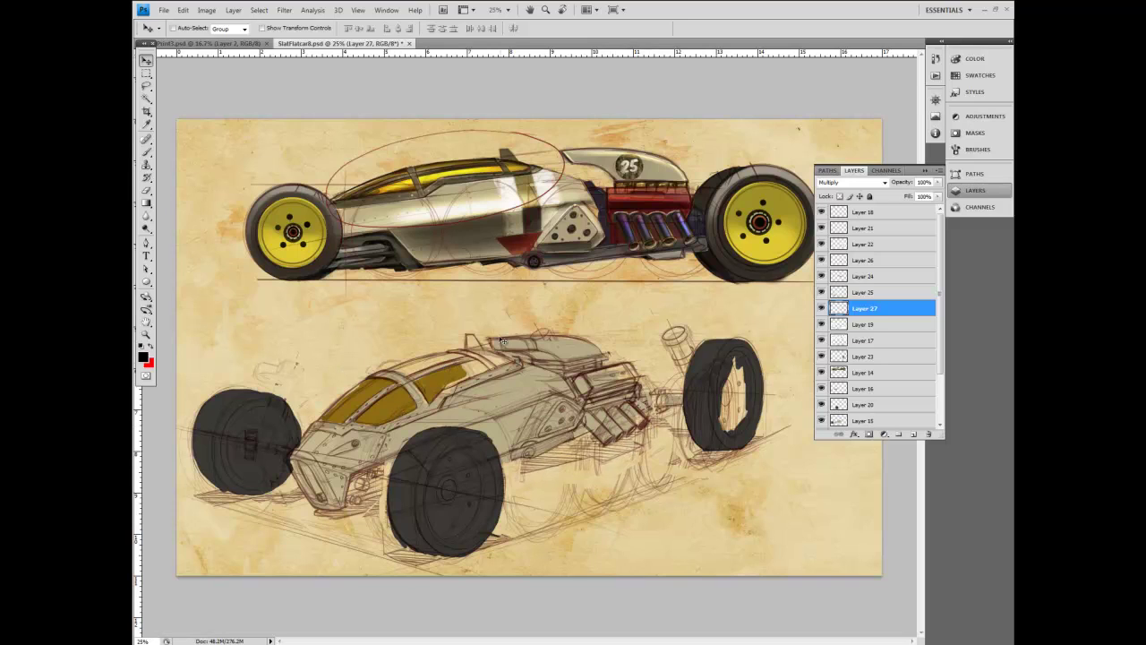
Step: Sample the amber colour from the perspective car's canopy glass
click(146, 123)
click(399, 392)
Step: Merge the colour fill layers Layer 23, Layer 20 and Layer 15, and check the merged layer by toggling its visibility
scroll(844, 302, down, 3)
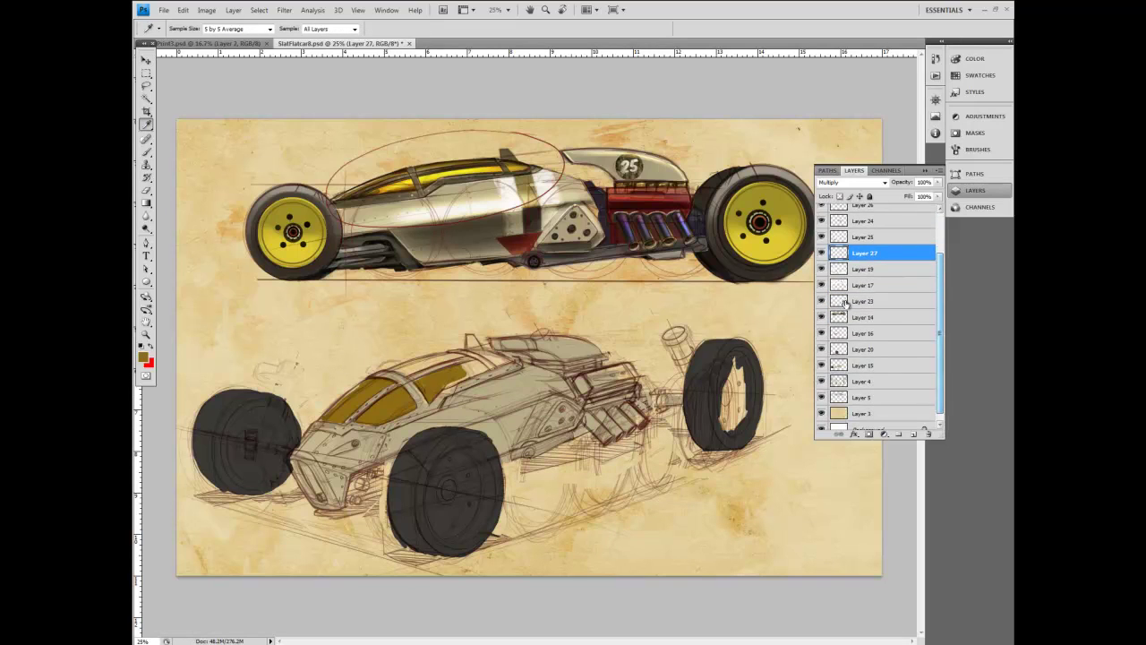
scroll(842, 305, down, 1)
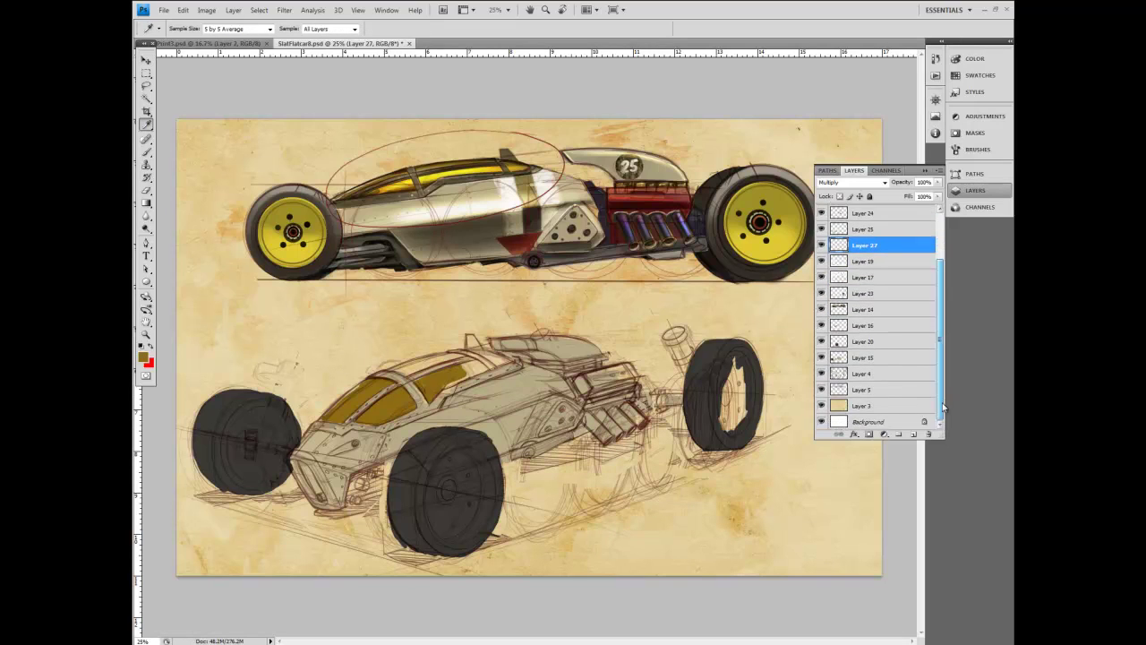
click(825, 293)
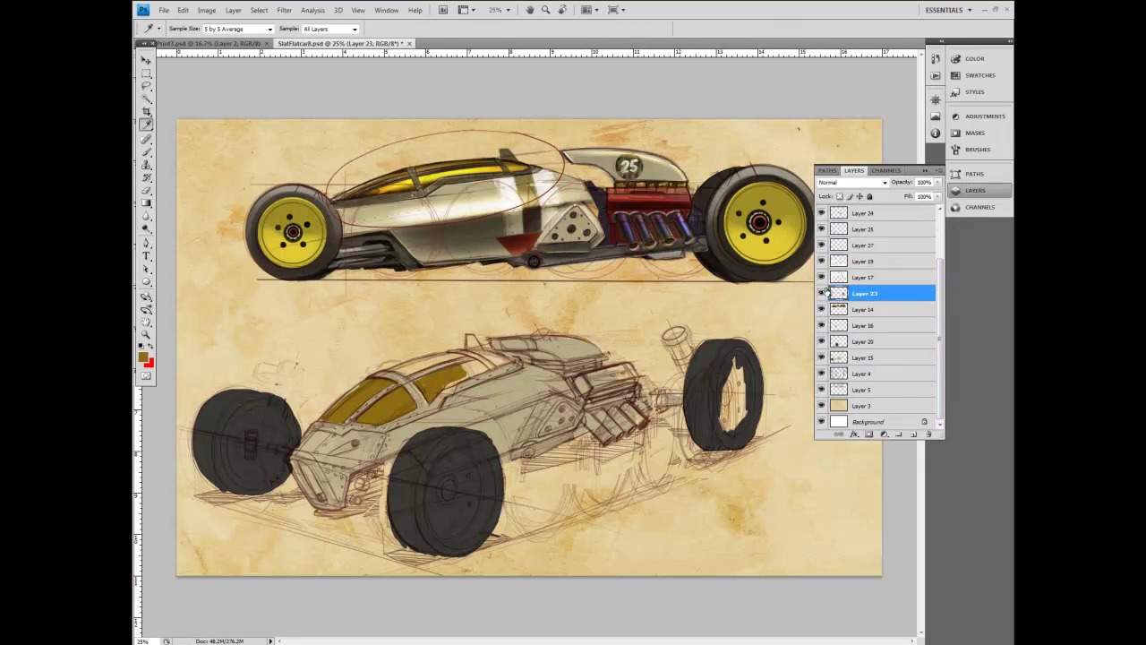
click(822, 293)
click(822, 293)
click(822, 341)
click(822, 341)
ctrl+click(855, 341)
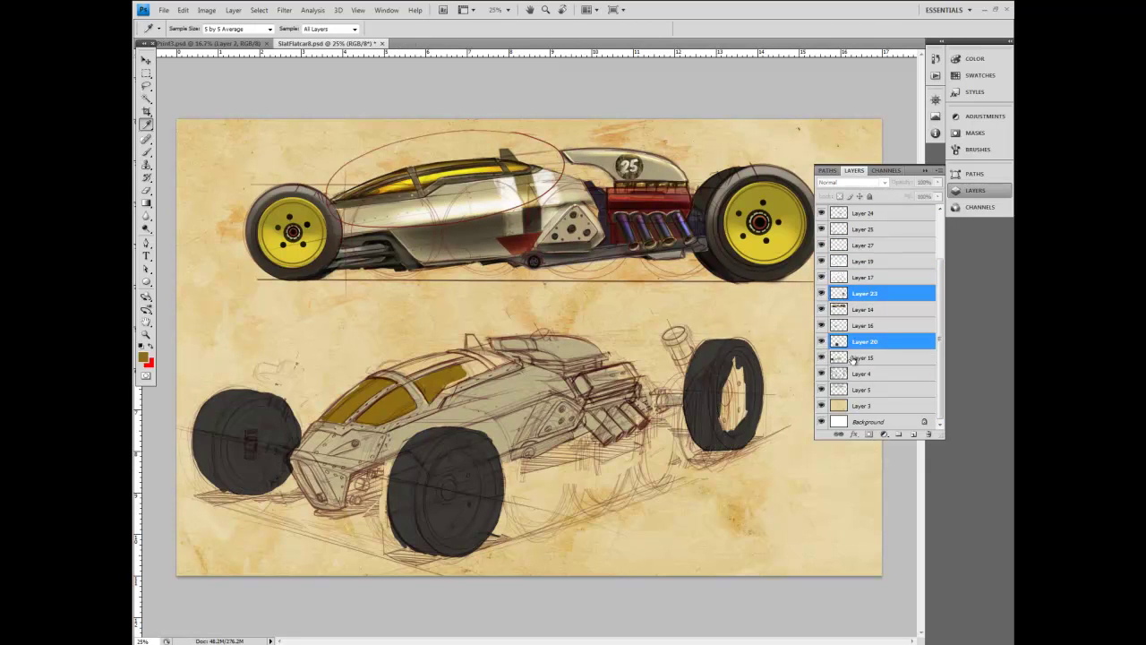
ctrl+click(855, 357)
click(937, 171)
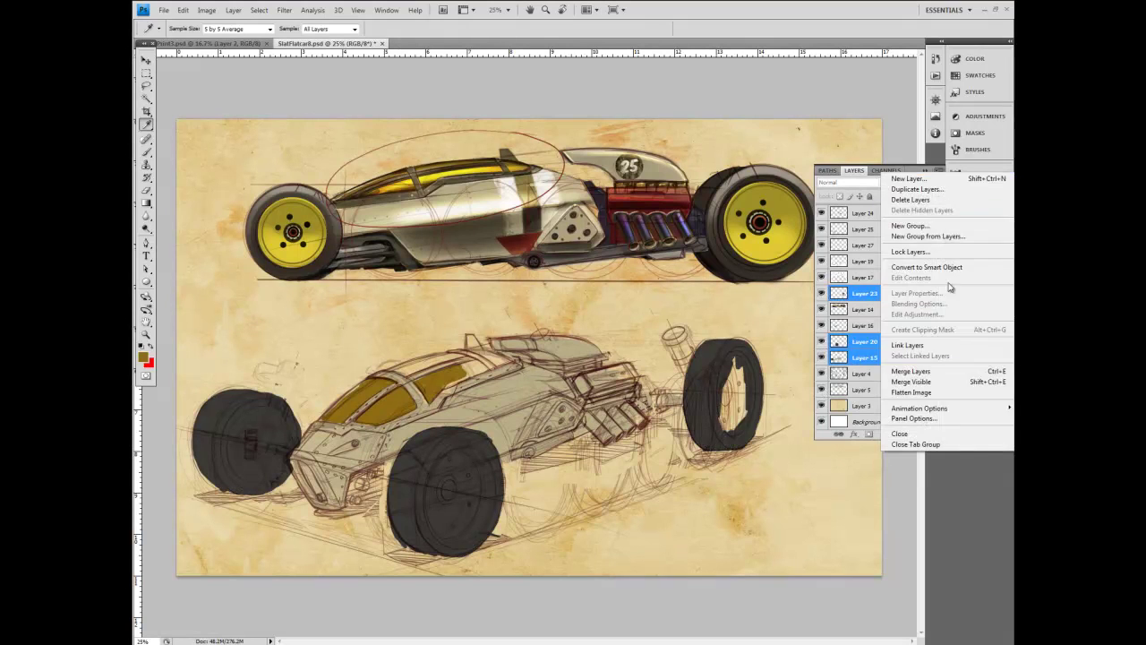
click(910, 371)
click(822, 325)
click(822, 325)
click(822, 325)
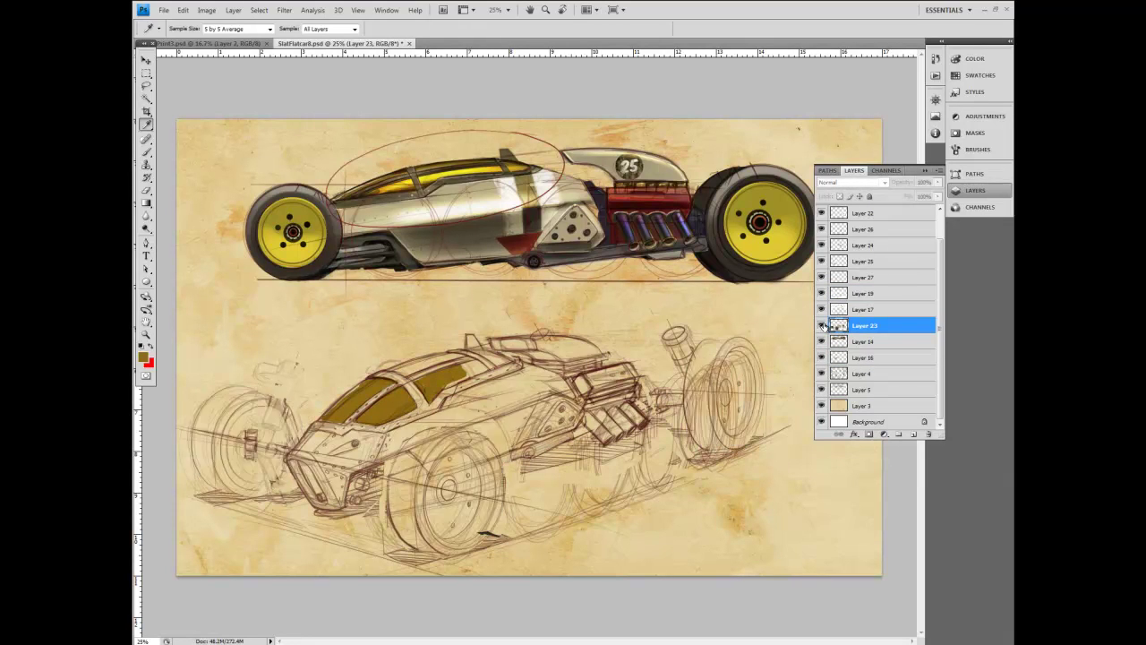
click(822, 325)
Step: Select the perspective car's separated linework layers together: Layer 25, Layer 24, Layer 26, Layer 22 and Layer 21
scroll(936, 317, up, 2)
click(822, 293)
click(822, 293)
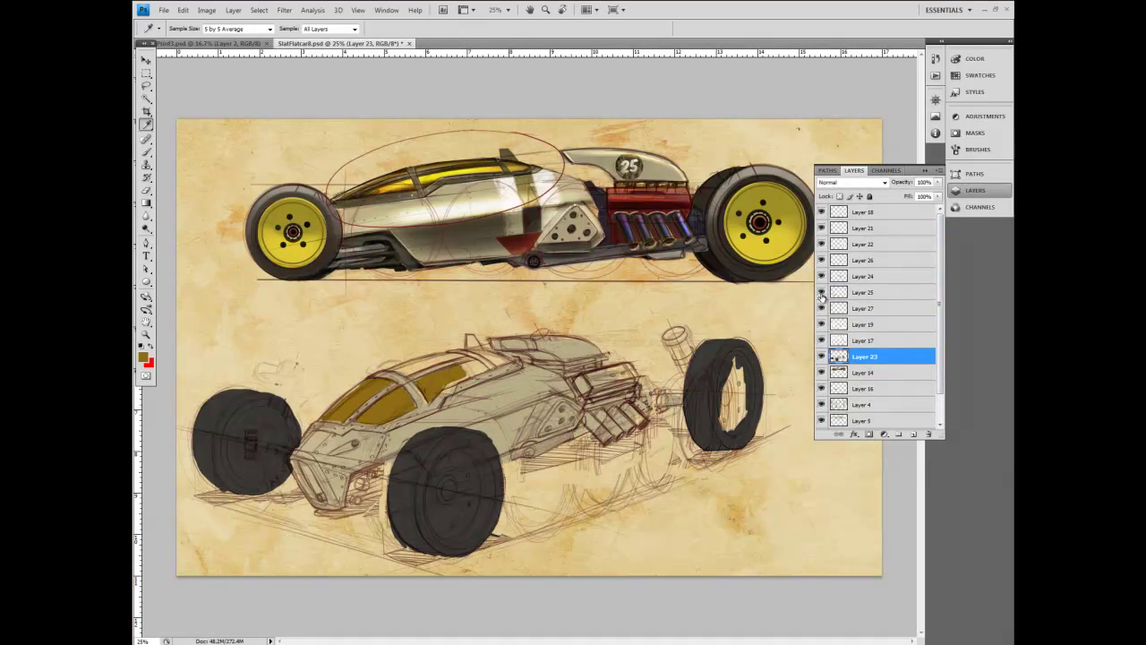
click(821, 276)
click(822, 276)
click(855, 292)
click(821, 276)
click(821, 276)
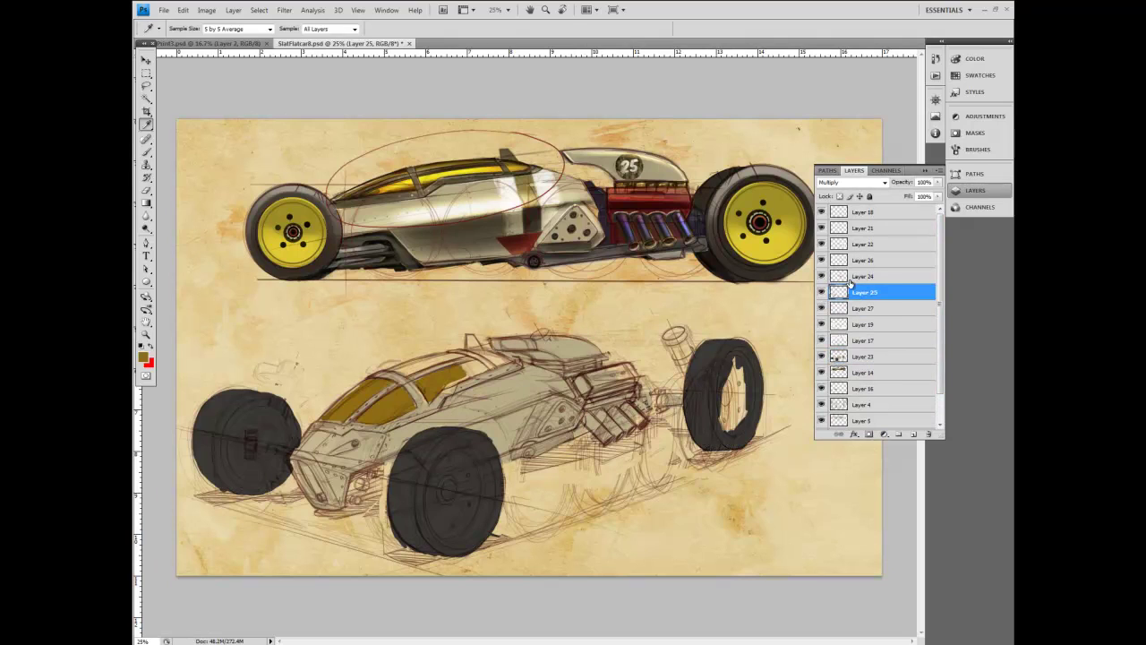
ctrl+click(855, 277)
ctrl+click(856, 260)
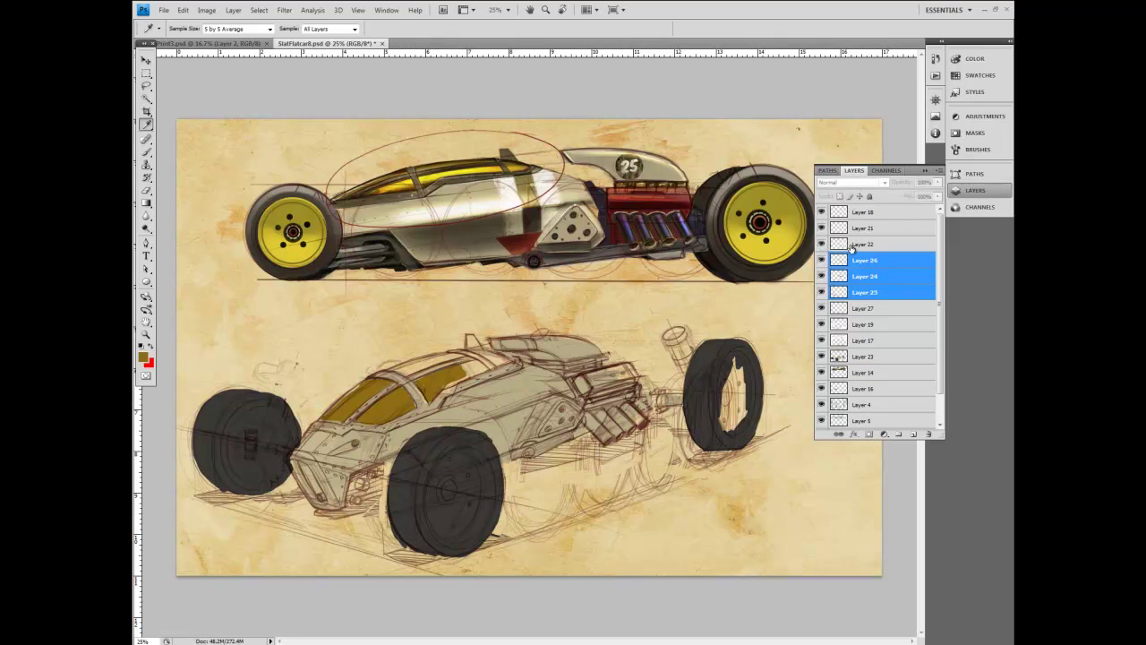
ctrl+click(853, 244)
click(822, 228)
click(822, 228)
ctrl+click(861, 230)
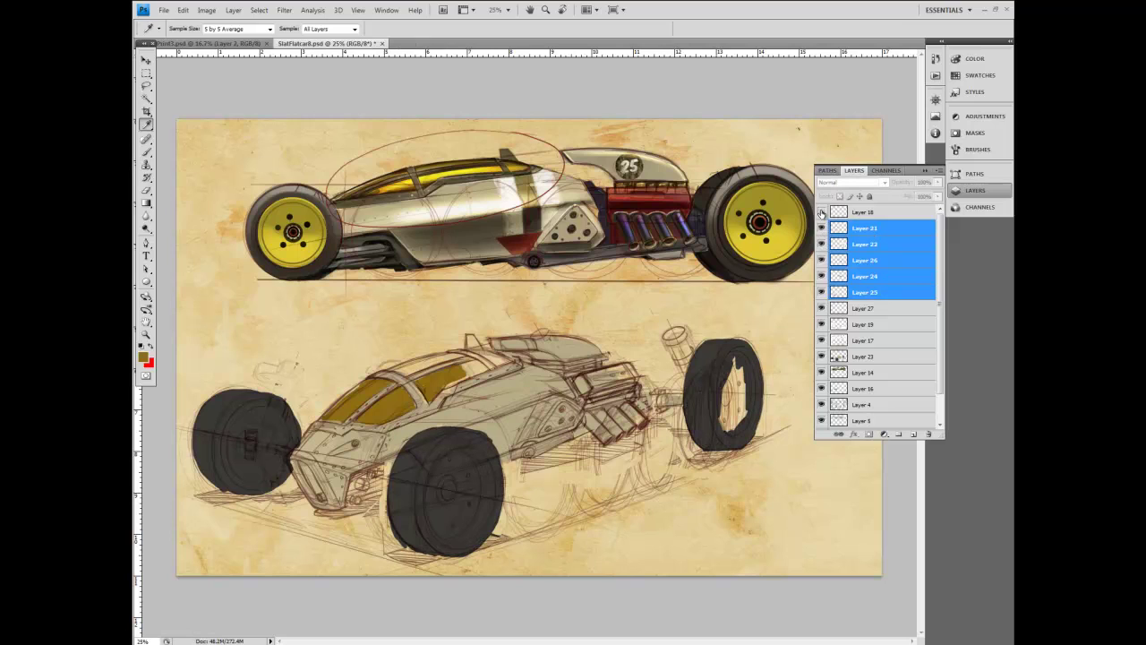
Step: Toggle Layer 18's visibility repeatedly to examine which linework it holds
click(822, 212)
click(822, 212)
click(822, 212)
click(822, 212)
click(822, 212)
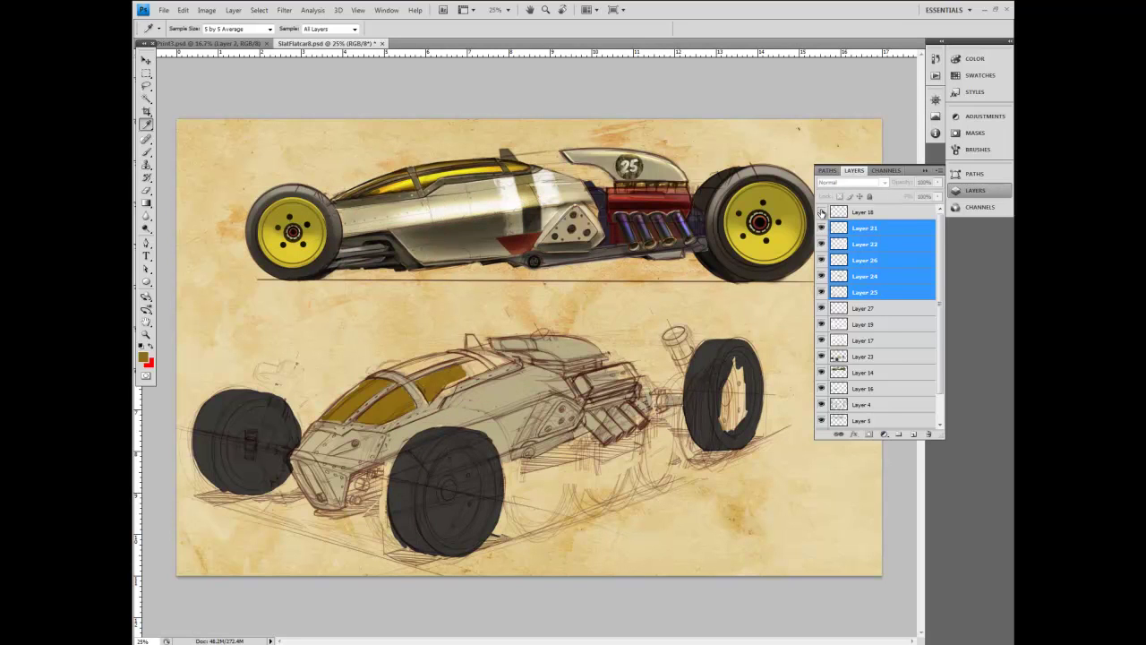
click(822, 213)
click(822, 213)
click(822, 212)
click(822, 213)
click(822, 212)
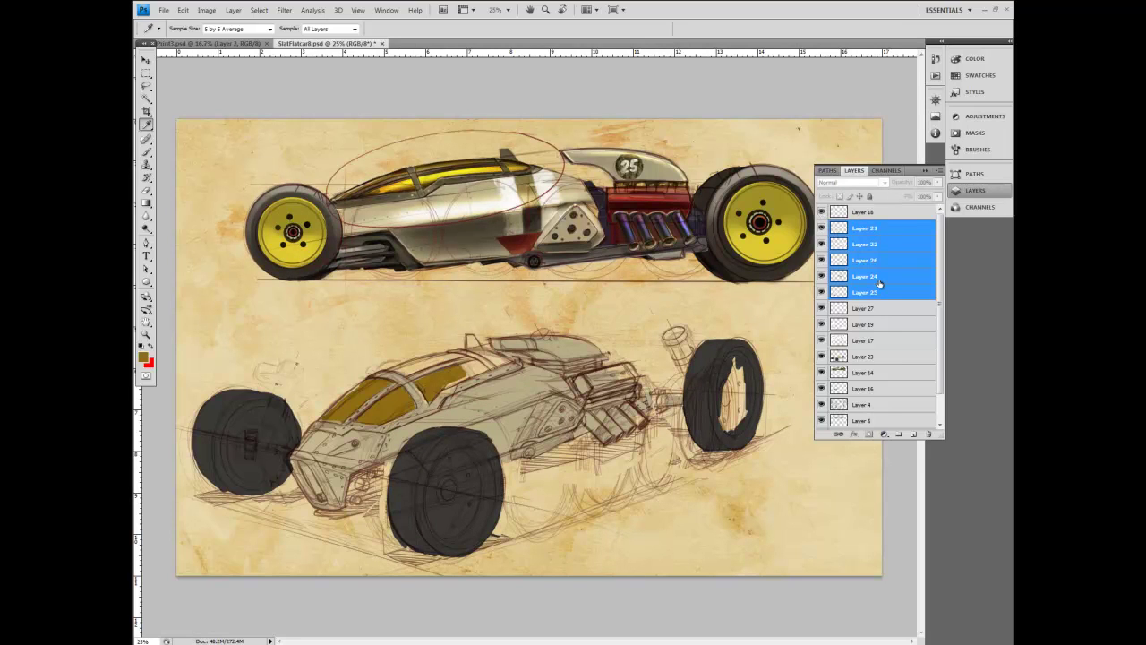
Step: Merge the selected linework layers and set the merged layer's blending mode to Multiply
right_click(879, 284)
click(859, 440)
click(850, 182)
click(824, 232)
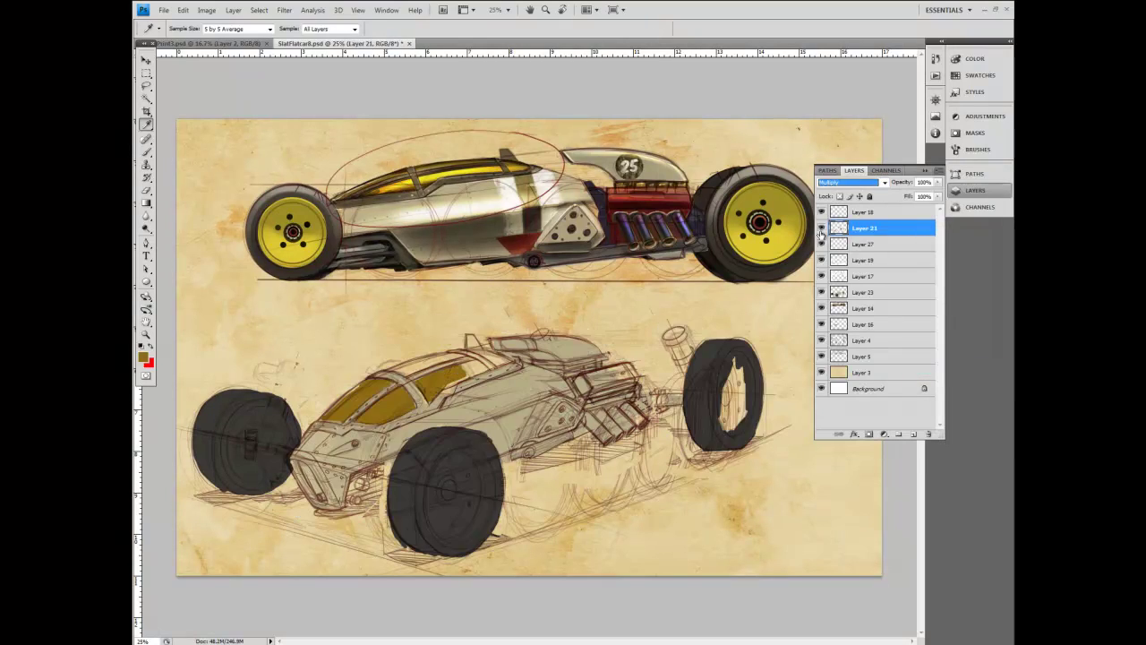
click(821, 229)
click(821, 228)
Step: Merge Layer 27 with Layer 21 and set the combined linework layer to Multiply
click(821, 243)
click(821, 244)
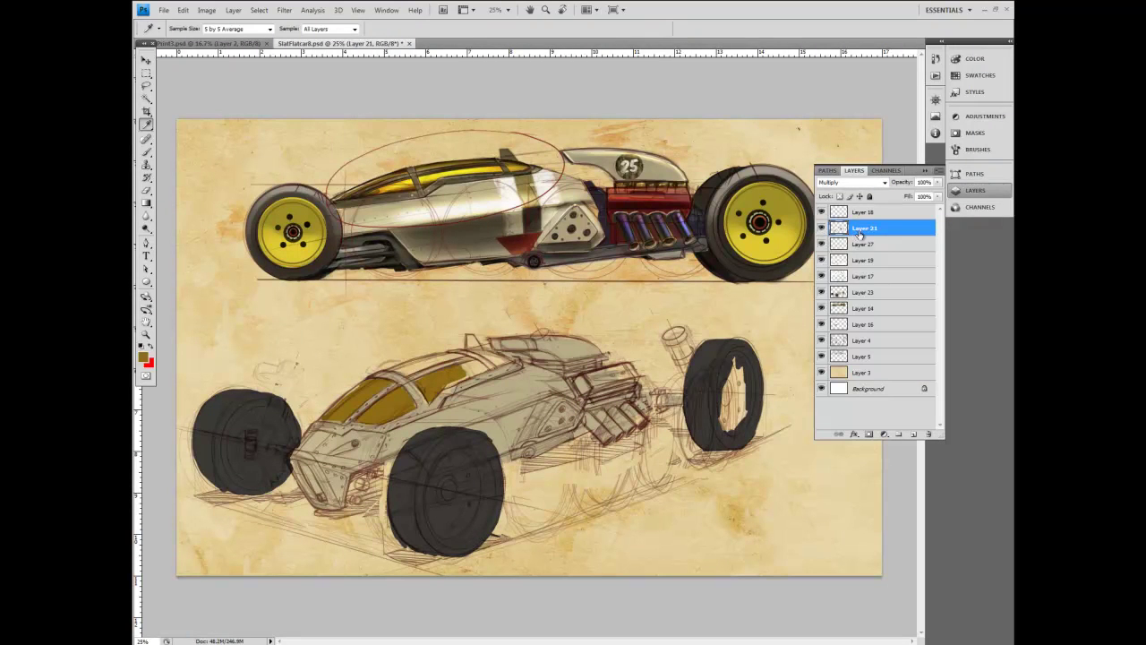
shift+click(862, 244)
right_click(872, 244)
click(905, 373)
click(851, 182)
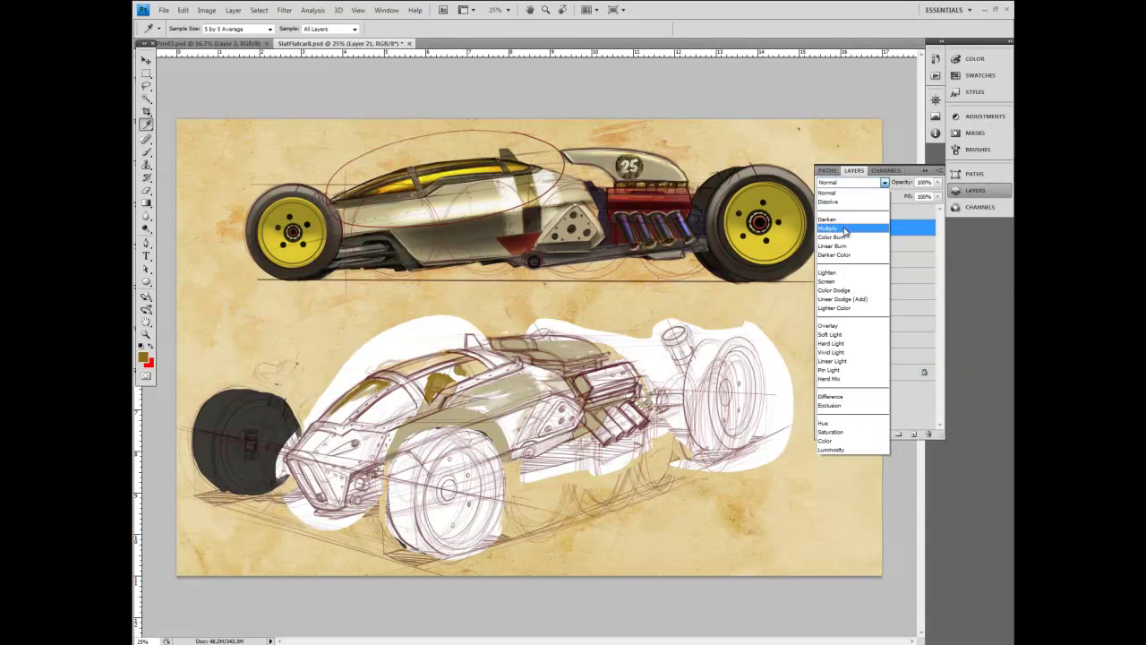
click(844, 231)
Step: Move Layer 14 above Layer 17 in the layer stack and check Layer 18's contents by toggling its visibility
click(822, 260)
click(822, 260)
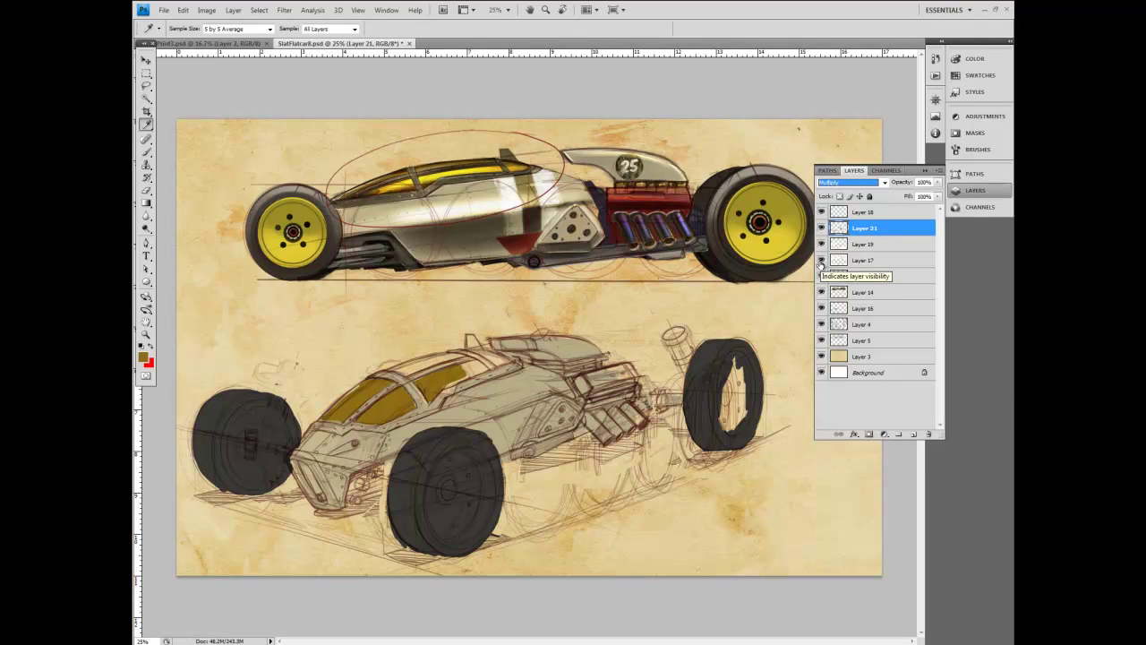
drag(859, 292, 861, 258)
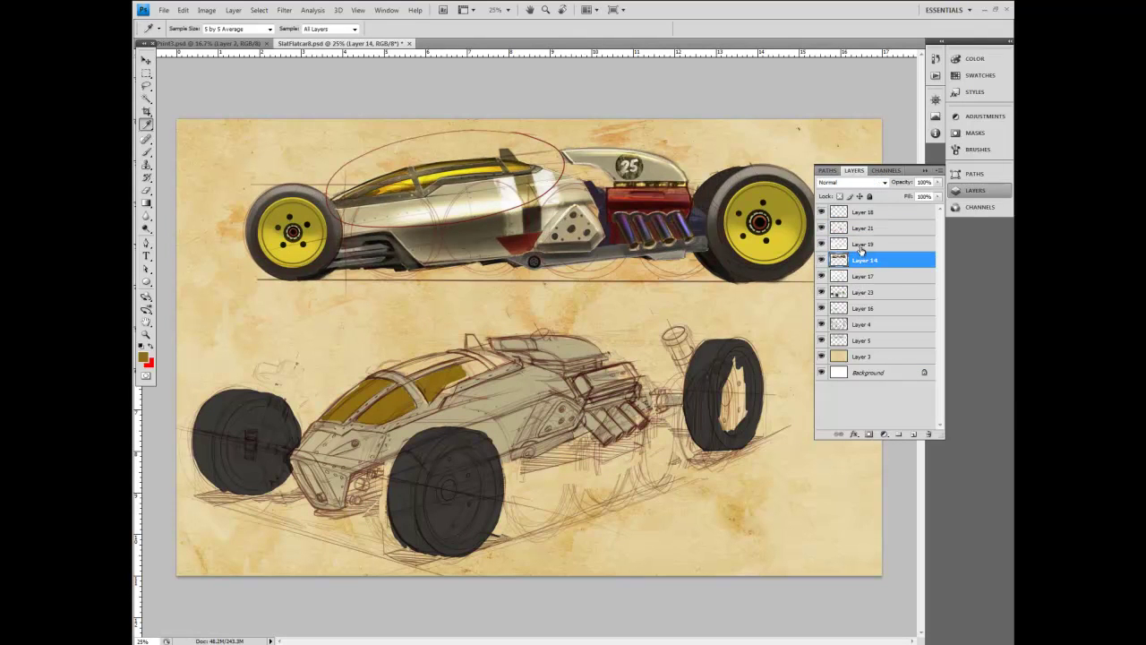
click(822, 212)
click(822, 211)
click(822, 211)
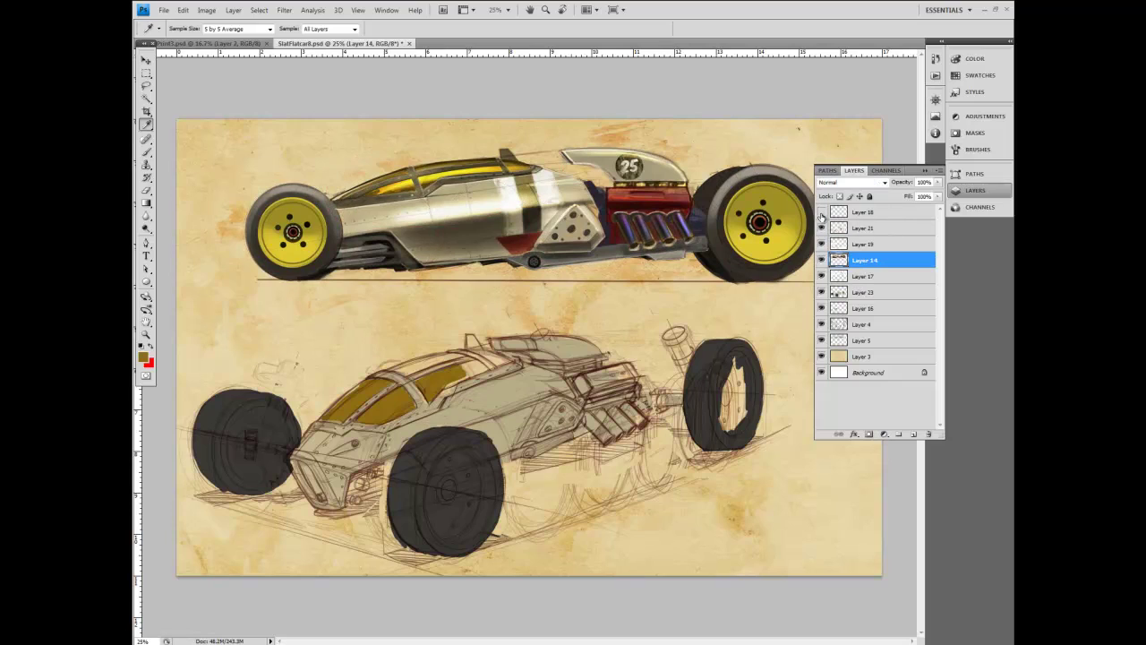
click(822, 211)
Step: On Layer 16, paint the canopy's remaining window panes amber with a hard round brush at size 20
click(857, 292)
shift+click(855, 306)
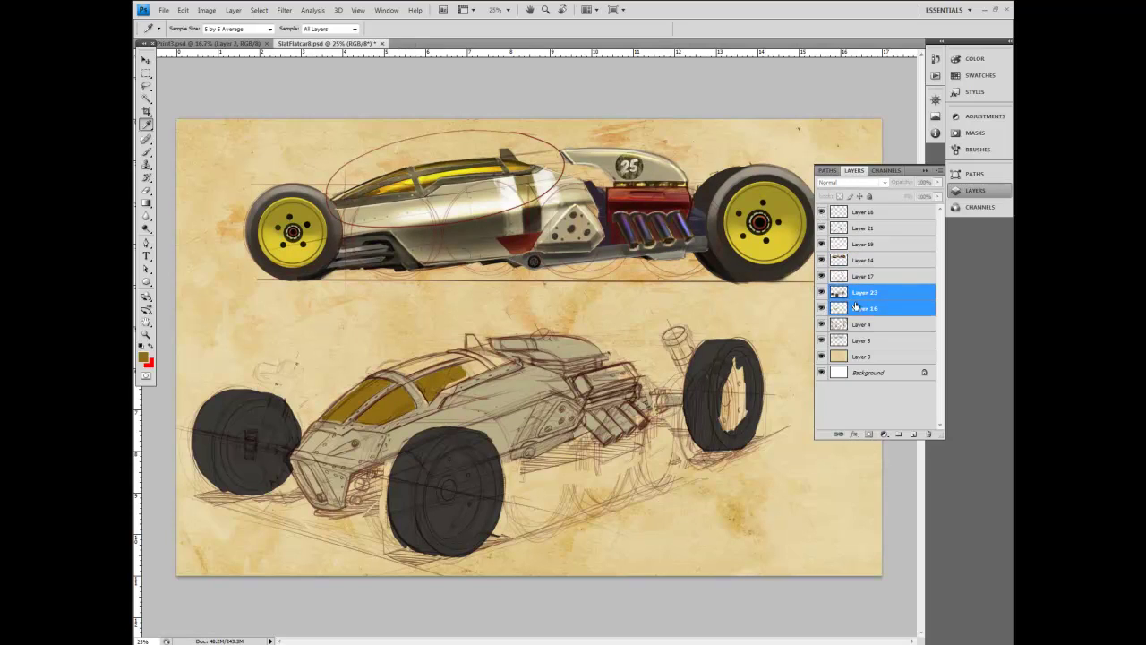
click(856, 307)
click(147, 152)
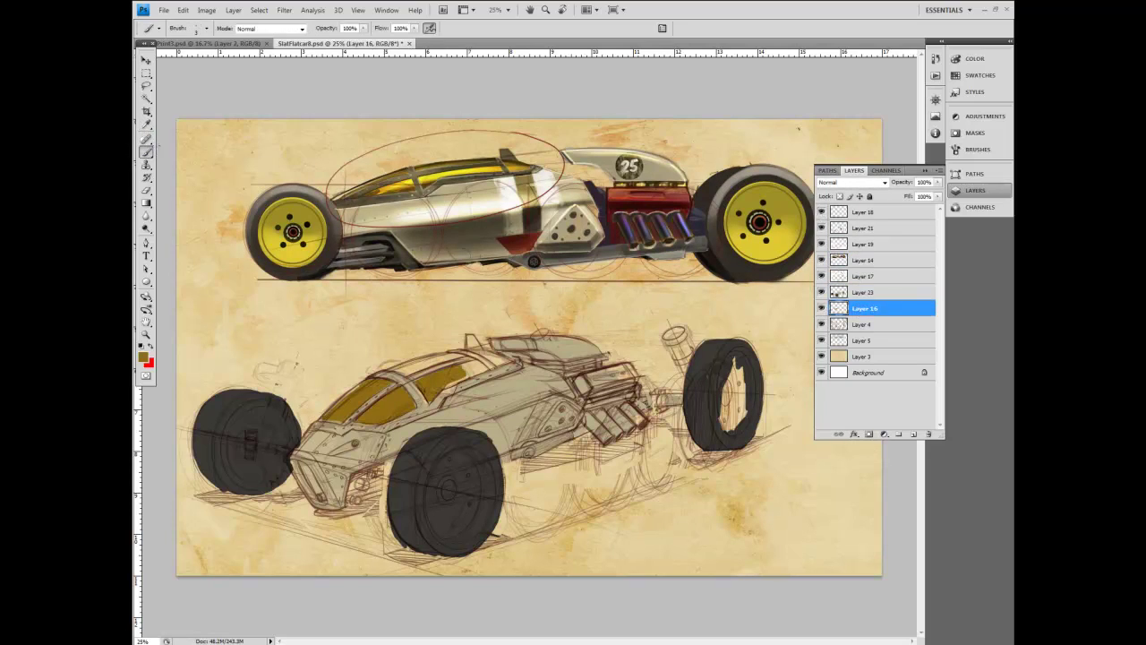
drag(399, 366, 456, 356)
click(206, 30)
click(155, 119)
click(413, 90)
key([)
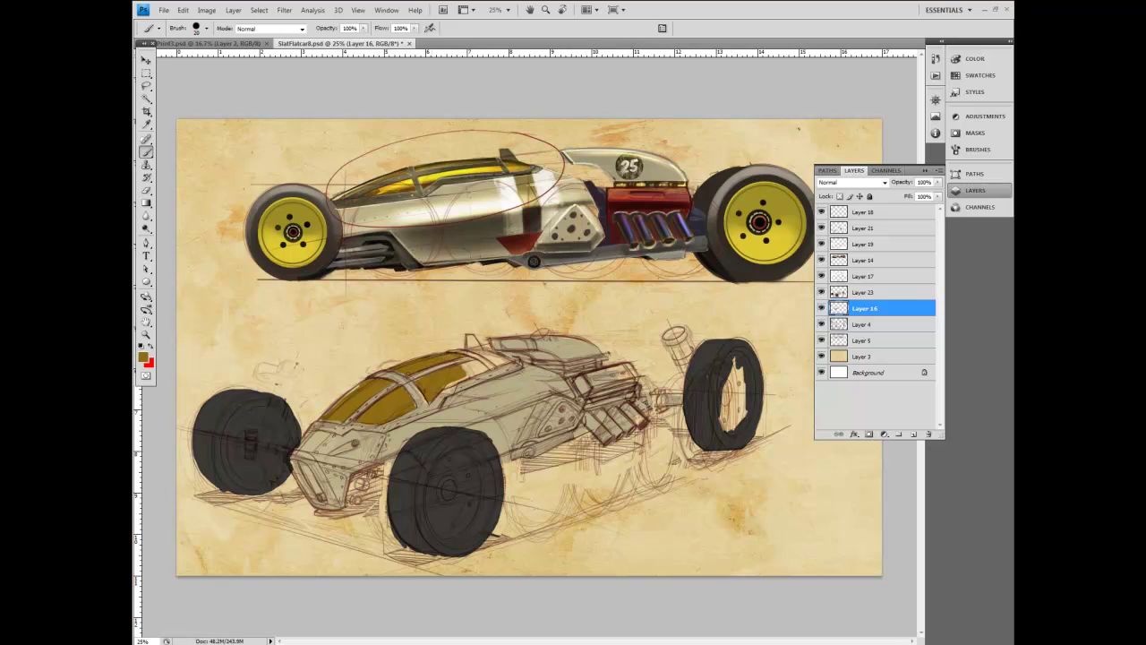
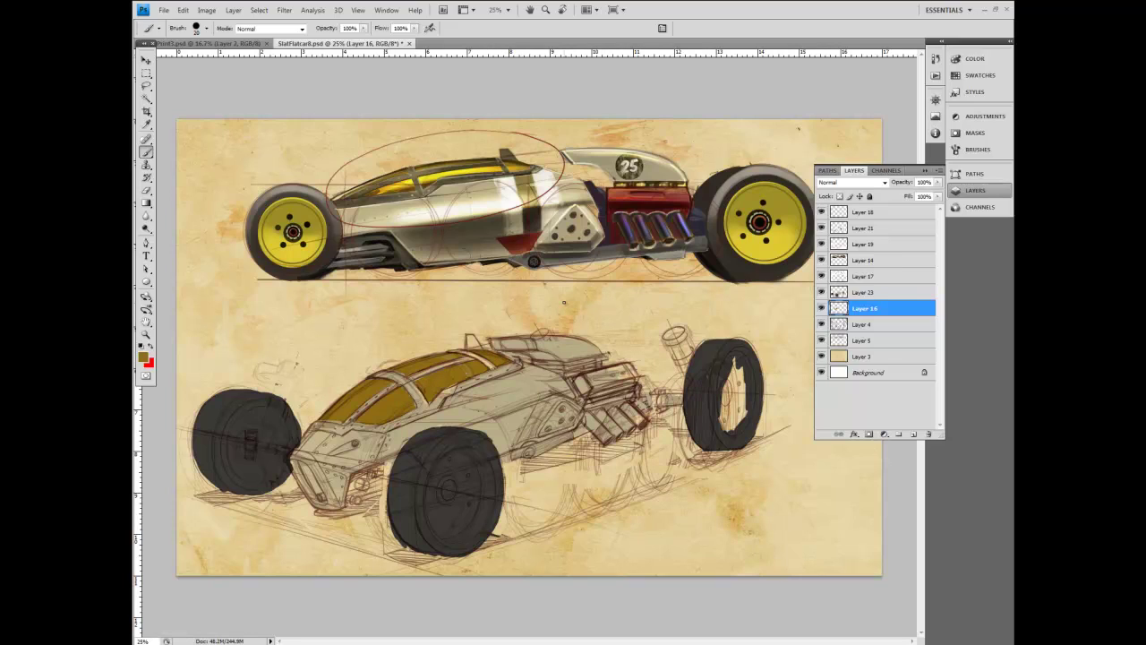
Step: On Layer 23, choose a dark grey and paint the nose opening and the recess beside the front wheel with a size 40 brush
click(846, 292)
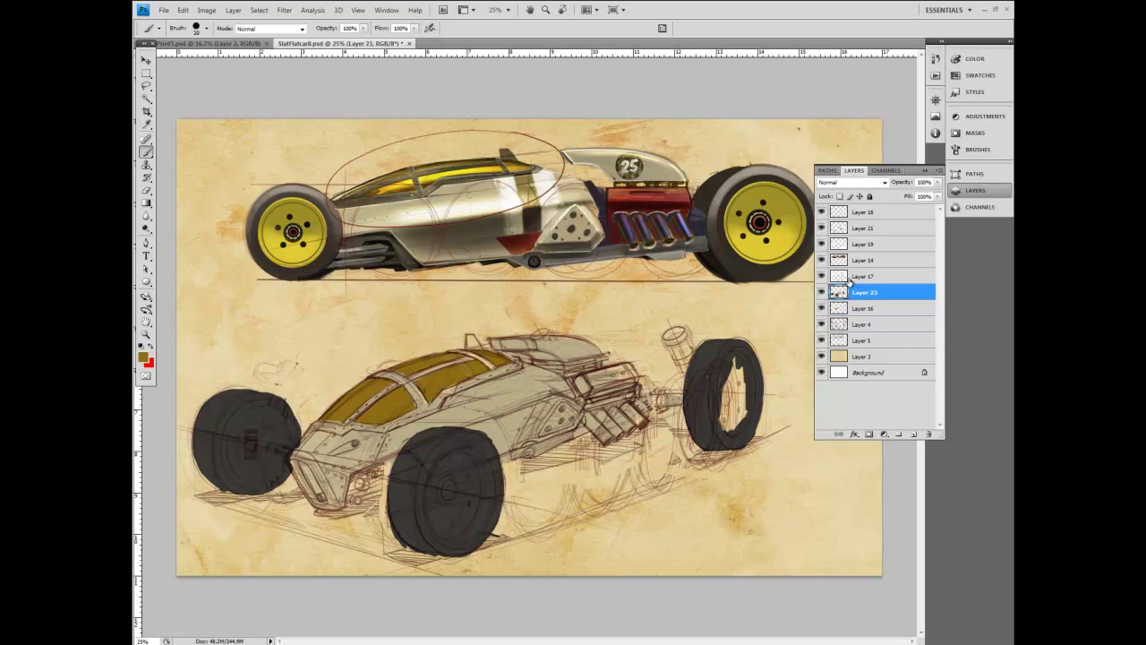
key(i)
click(351, 436)
key(b)
click(145, 357)
drag(283, 307, 265, 336)
click(496, 237)
mouse_move(360, 474)
mouse_down()
mouse_move(390, 463)
mouse_move(362, 492)
mouse_move(351, 483)
mouse_move(379, 475)
mouse_move(385, 489)
mouse_move(369, 496)
mouse_move(301, 463)
mouse_move(316, 490)
mouse_up()
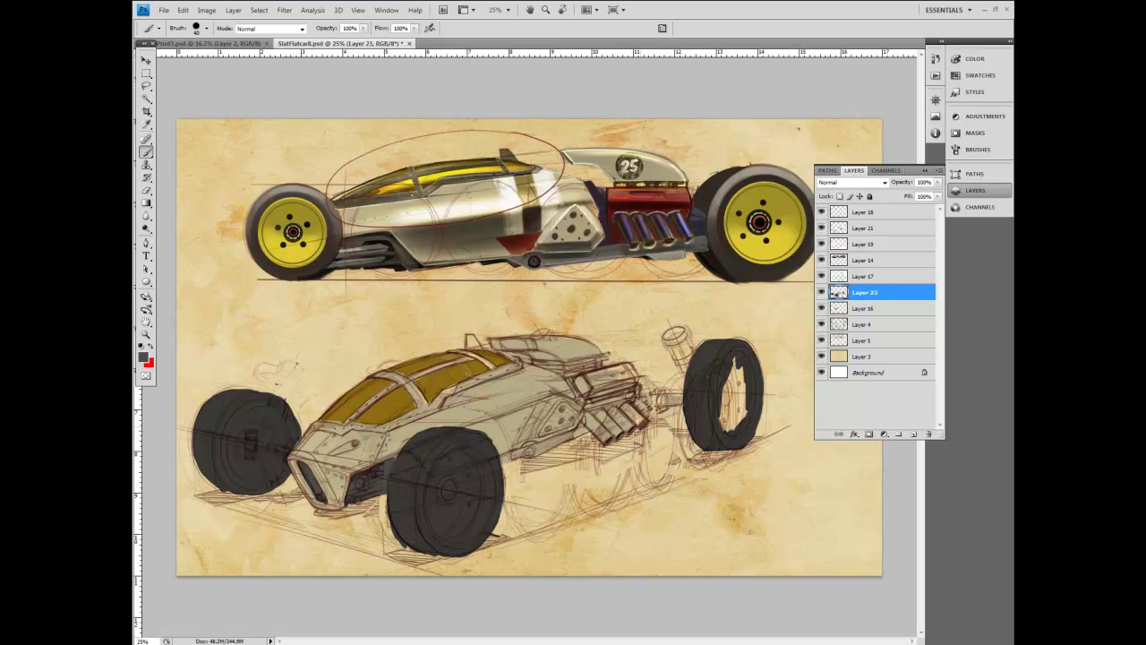
Step: Sample the front tyre's dark grey and fill the unpainted centre of the rear wheel on Layer 23 with a size 60 brush
click(147, 123)
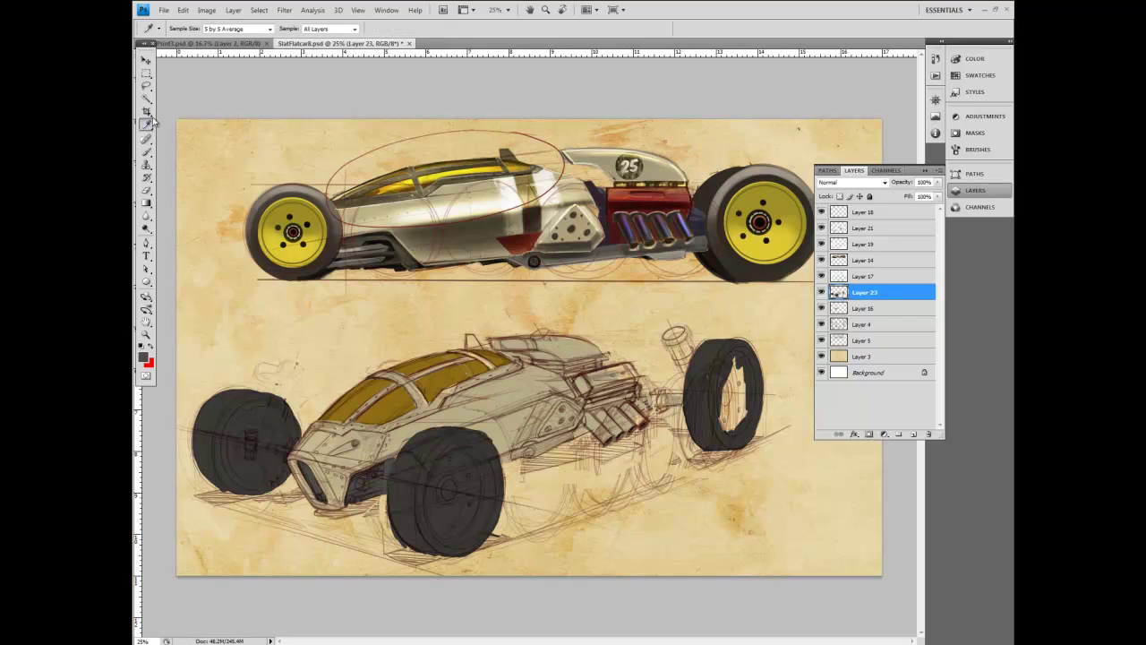
click(405, 499)
key(b)
drag(732, 360, 736, 431)
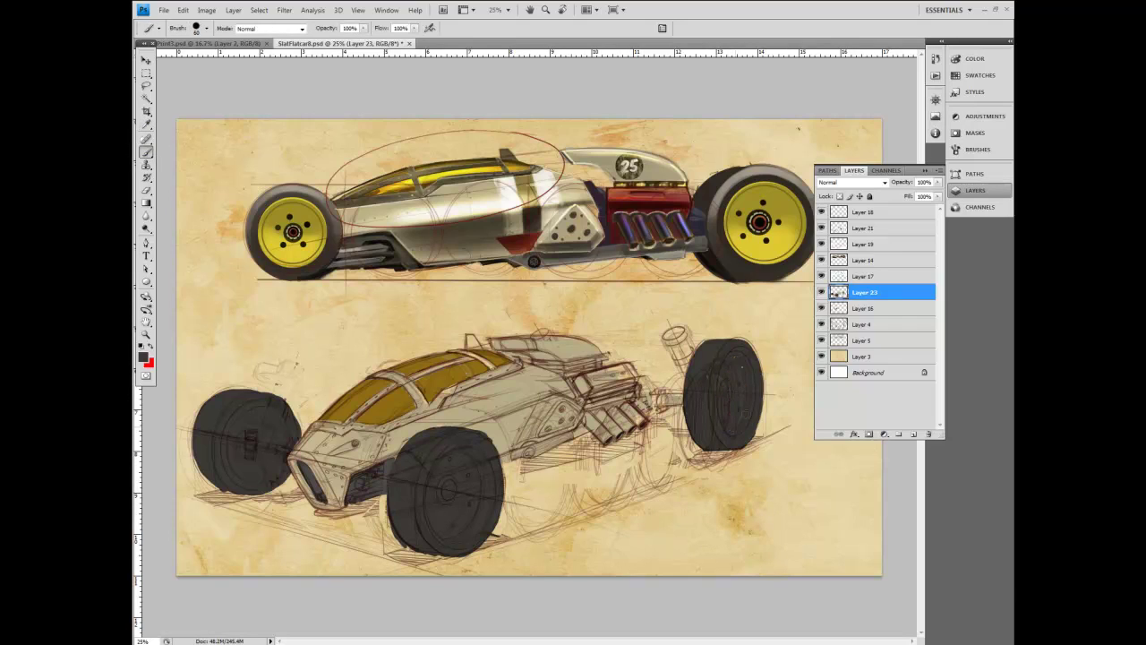
Step: Identify the linework on Layers 21 and 19, merge the two layers, and set the merged layer to Multiply
click(856, 231)
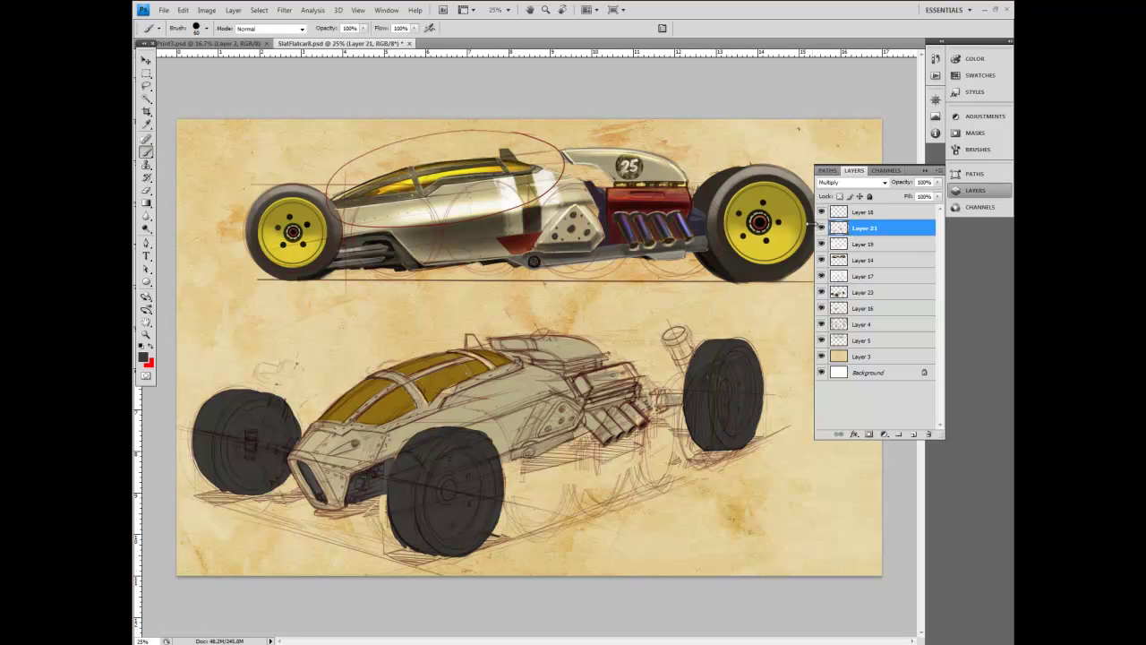
click(822, 229)
click(822, 228)
click(823, 229)
click(823, 228)
click(823, 243)
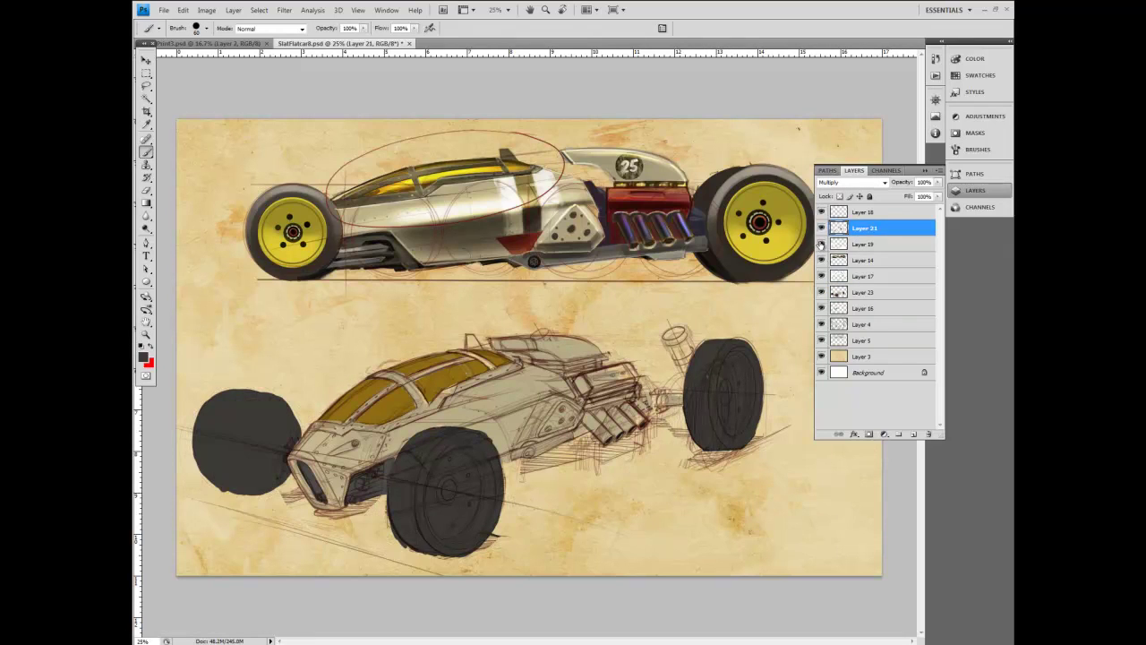
click(823, 244)
shift+click(857, 244)
click(938, 170)
click(905, 369)
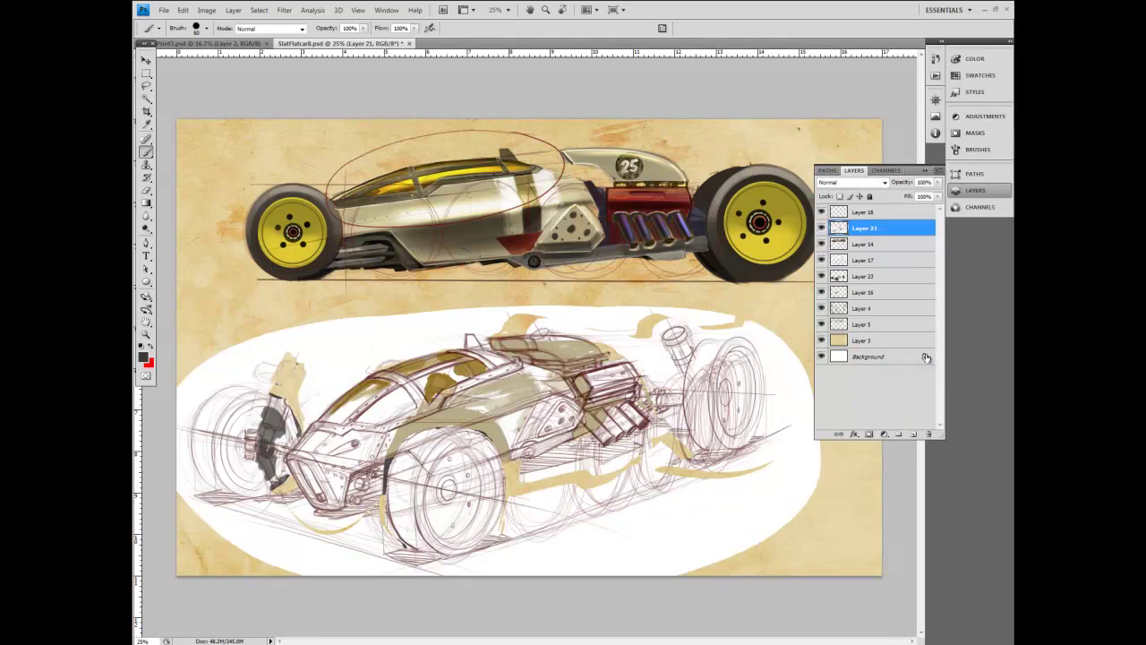
click(851, 181)
click(845, 230)
Step: Erase stray sketch lines around the perspective car on Layer 21 with a size 70 eraser
click(146, 190)
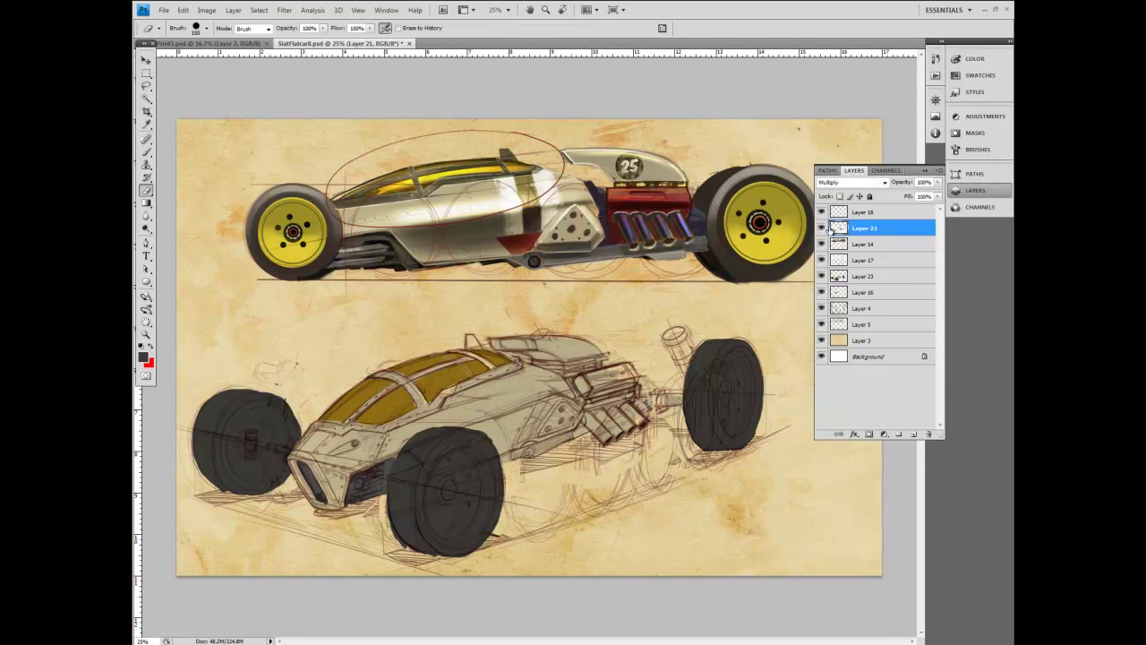
key(bracketleft)
key(bracketleft)
key(bracketleft)
key(bracketleft)
key(bracketleft)
key(bracketleft)
key(bracketleft)
key(bracketright)
key(bracketright)
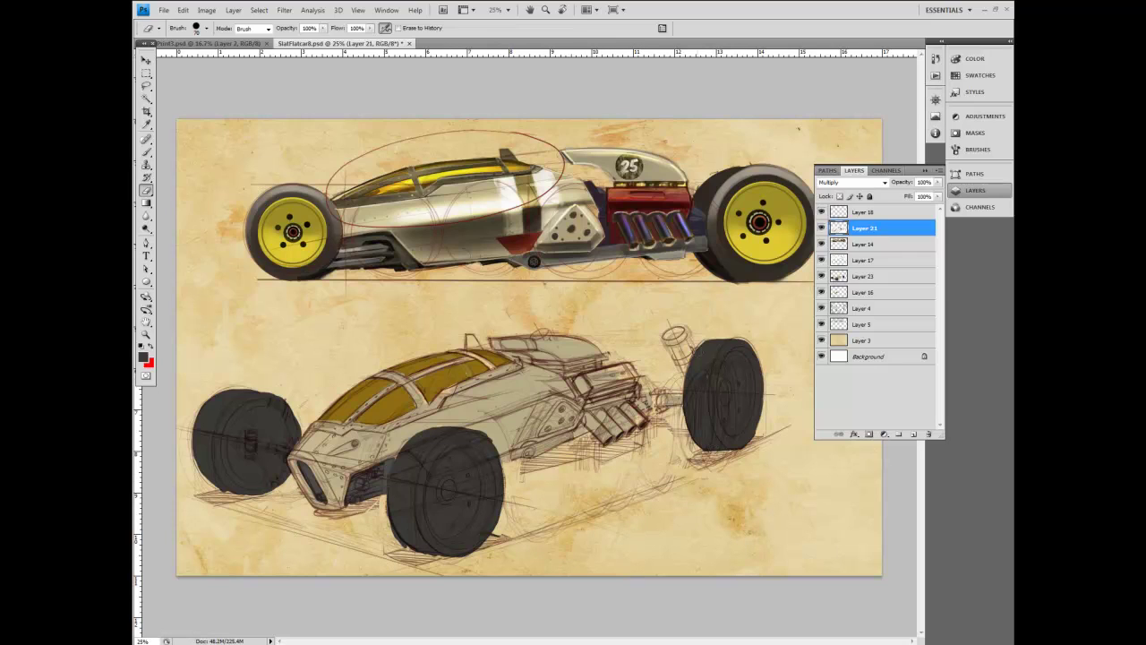
Step: Lower the opacity of the Layer 21 linework to 64%
click(938, 182)
drag(935, 195, 923, 195)
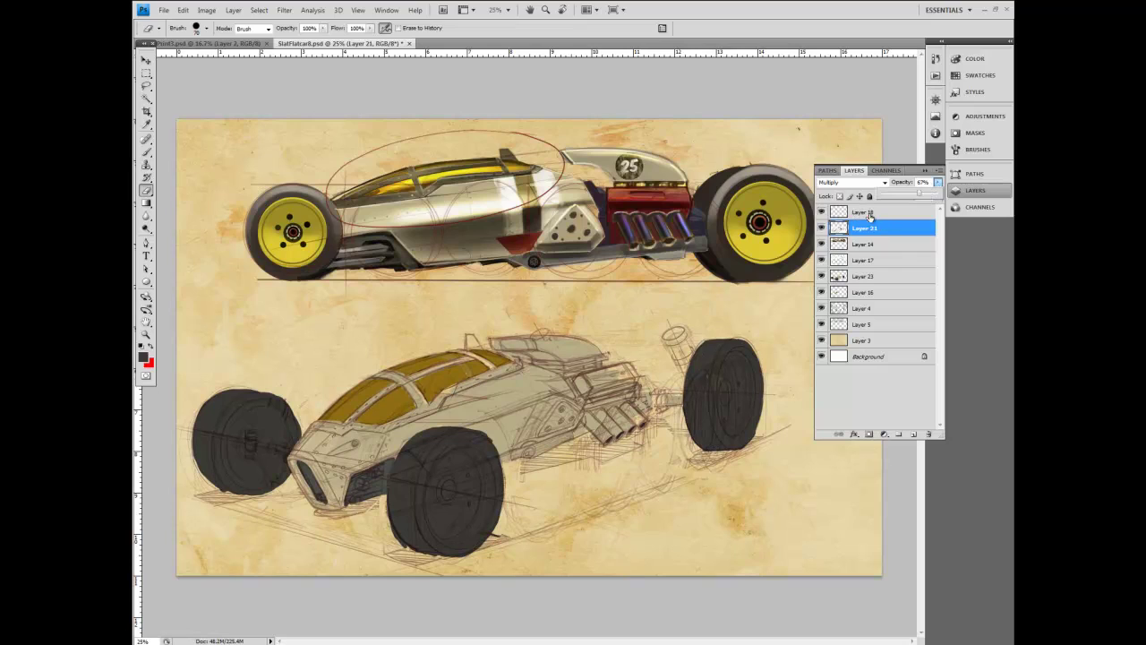
drag(920, 195, 919, 195)
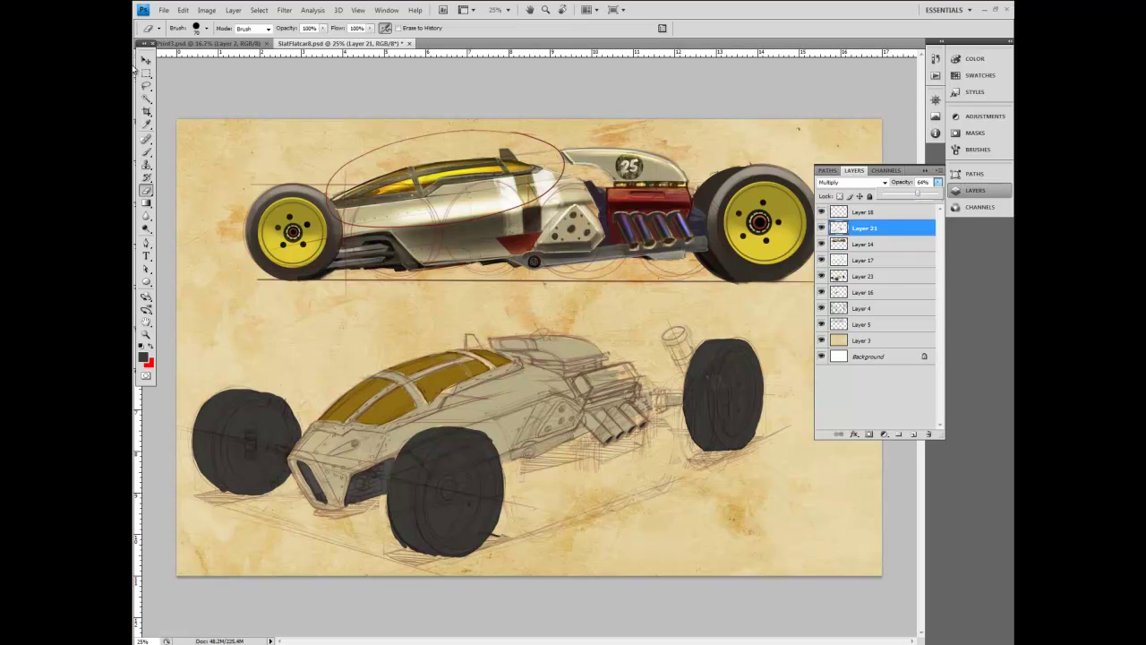
Step: On Layer 23, paint the lower edge of the perspective car's canopy frame in a sampled dark brownish grey with a small round brush
click(146, 125)
key(b)
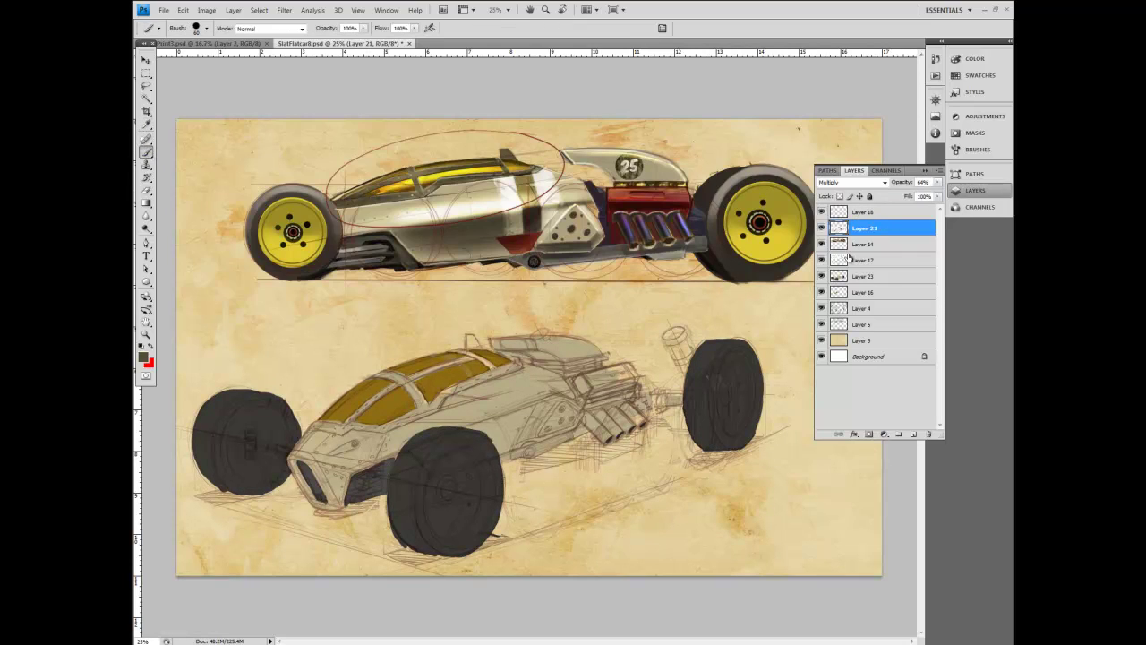
click(857, 244)
click(857, 276)
key([)
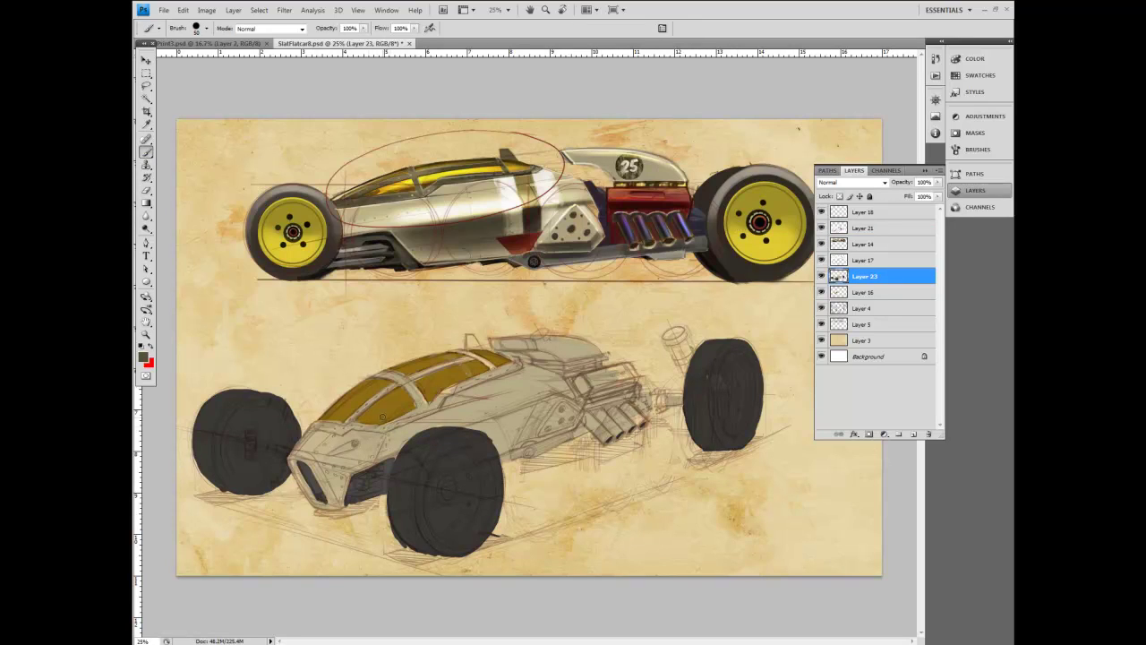
click(202, 28)
double_click(164, 125)
drag(381, 431, 428, 413)
mouse_move(447, 393)
mouse_down()
mouse_move(511, 364)
mouse_move(446, 388)
mouse_up()
drag(361, 425, 368, 428)
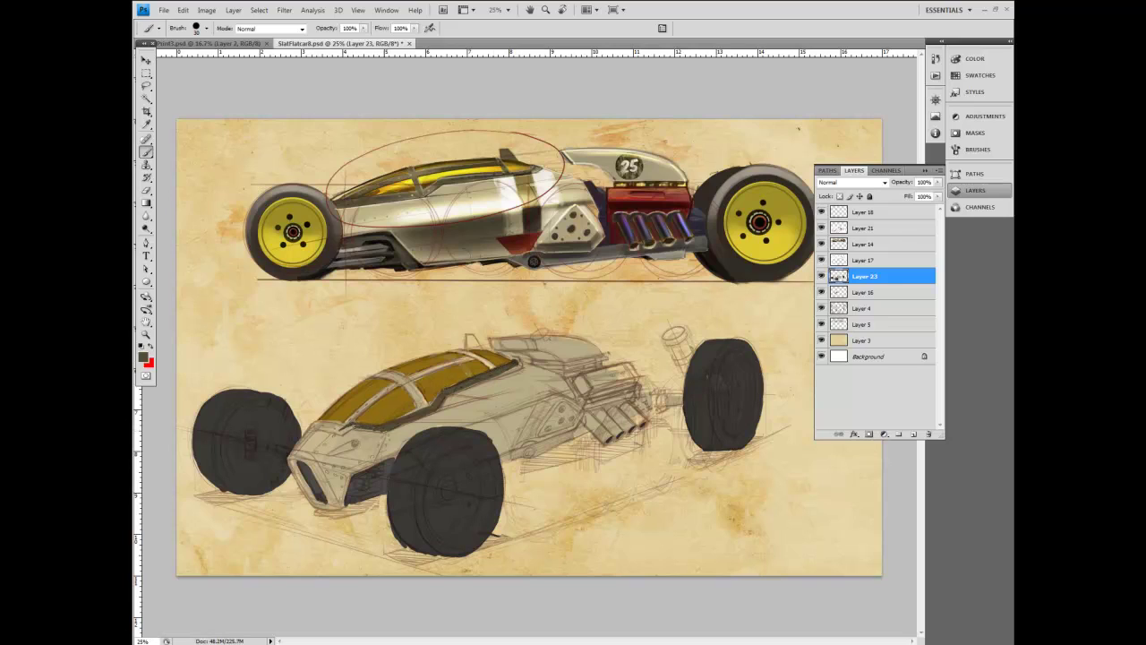
Step: Paint the canopy's crossbar, centre rib and upper frame edge in the same dark brownish grey with a size 20 brush
drag(357, 430, 433, 414)
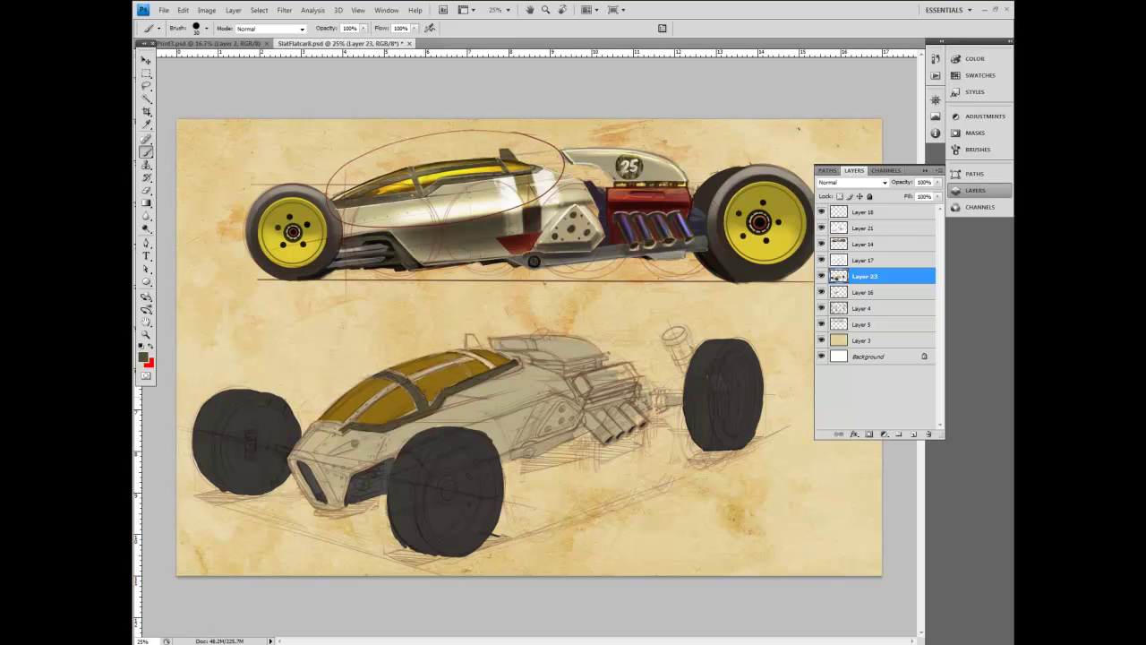
key(])
mouse_move(349, 421)
mouse_down()
mouse_move(392, 387)
mouse_move(385, 393)
mouse_move(475, 356)
mouse_up()
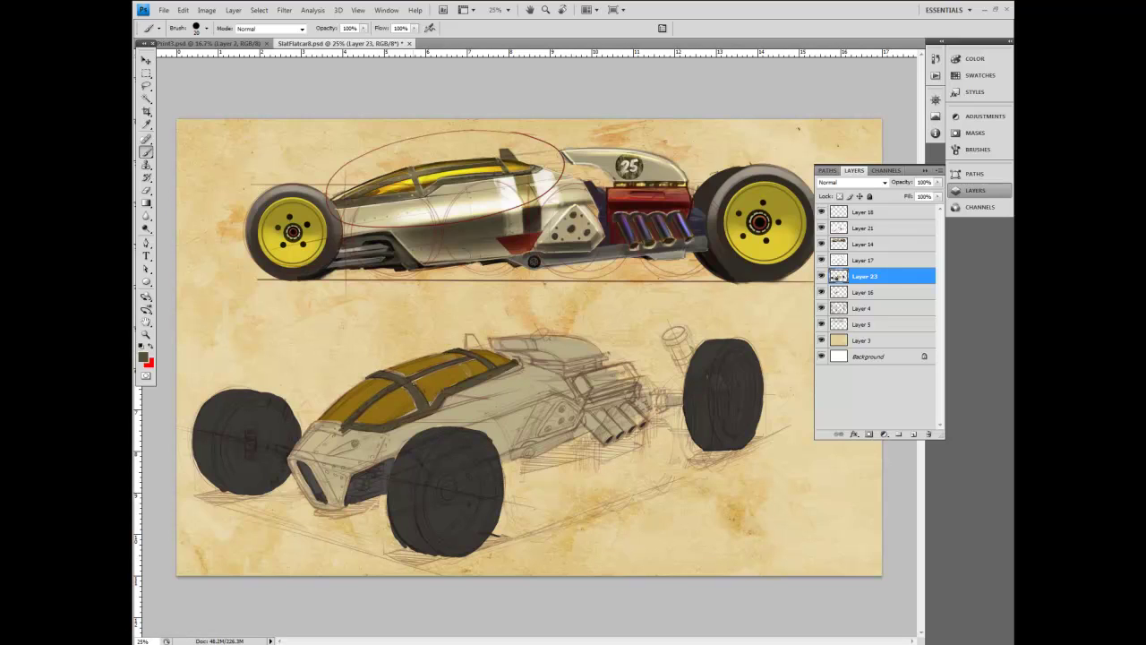
Step: Merge Layer 16 with Layer 23 and touch up the canopy's upper edge with the sampled amber pane colour
key(i)
click(215, 240)
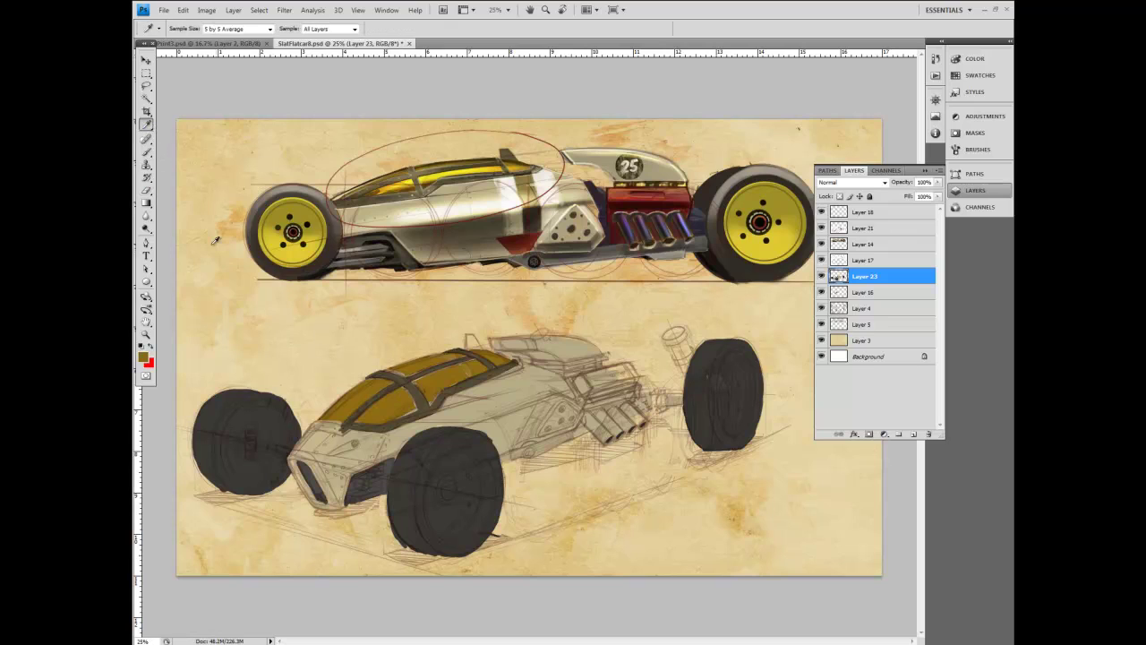
key(b)
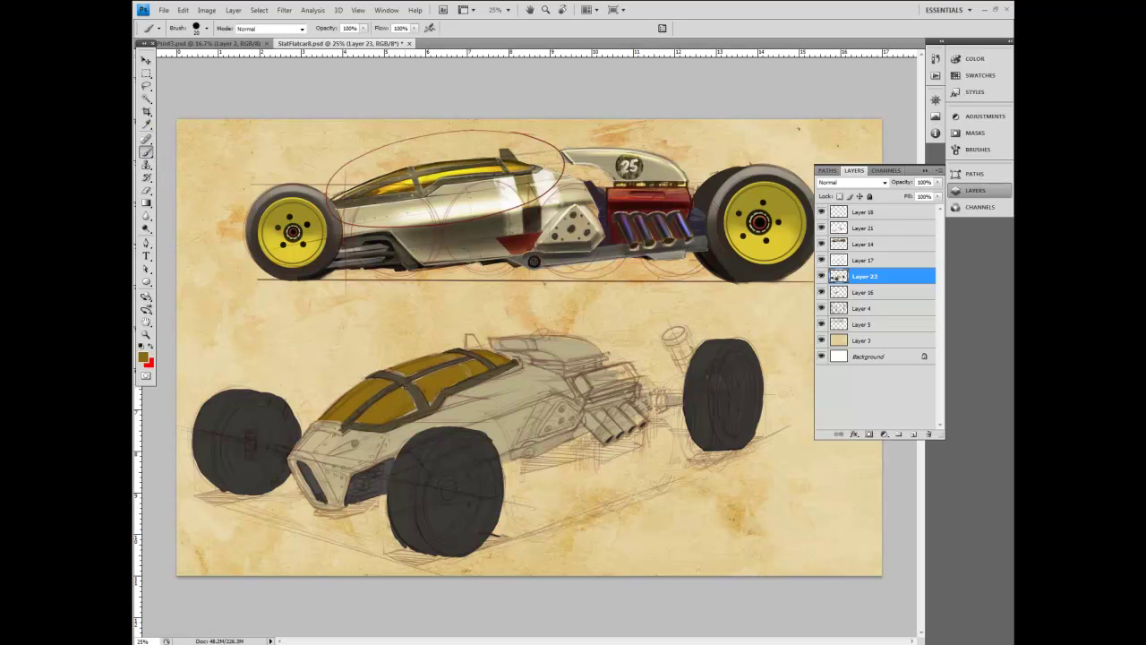
shift+click(857, 296)
right_click(911, 276)
click(913, 376)
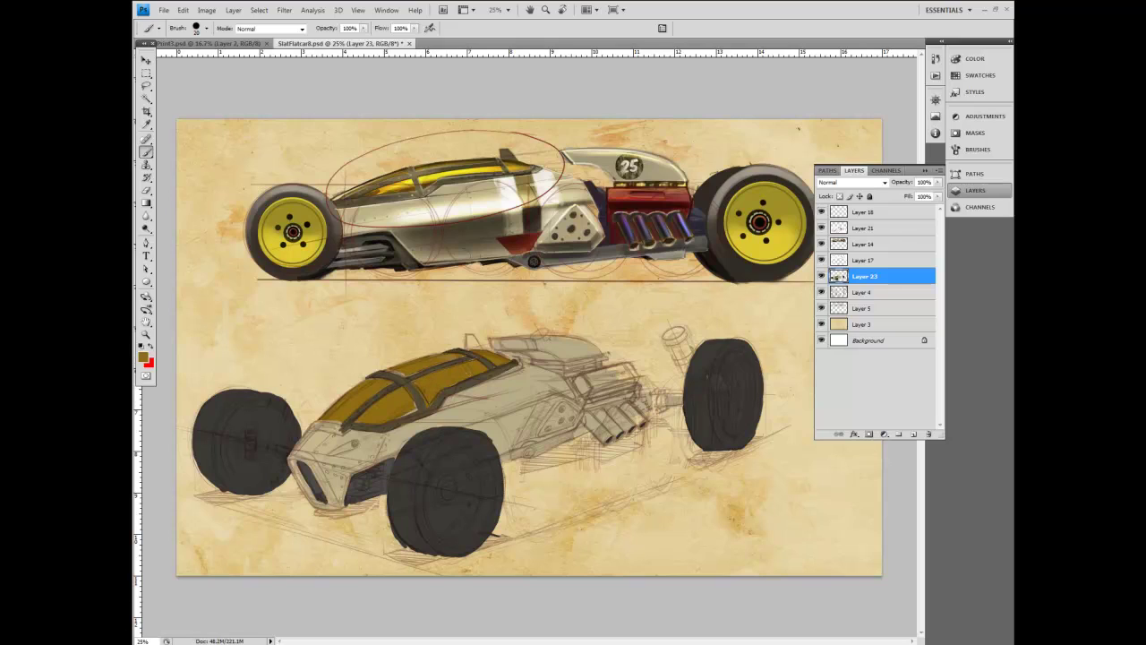
drag(391, 374, 408, 369)
Step: On Layer 23, paint the canopy frame's front edge in the sampled dark frame colour and tidy it with a size 15 eraser
click(858, 229)
click(146, 190)
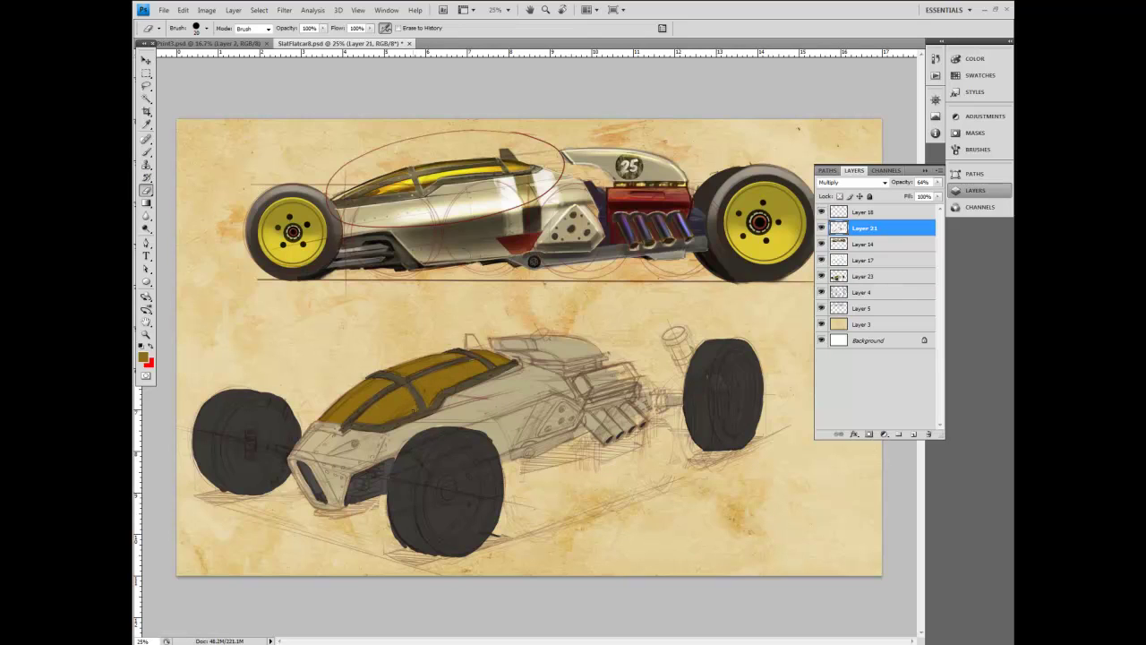
key(i)
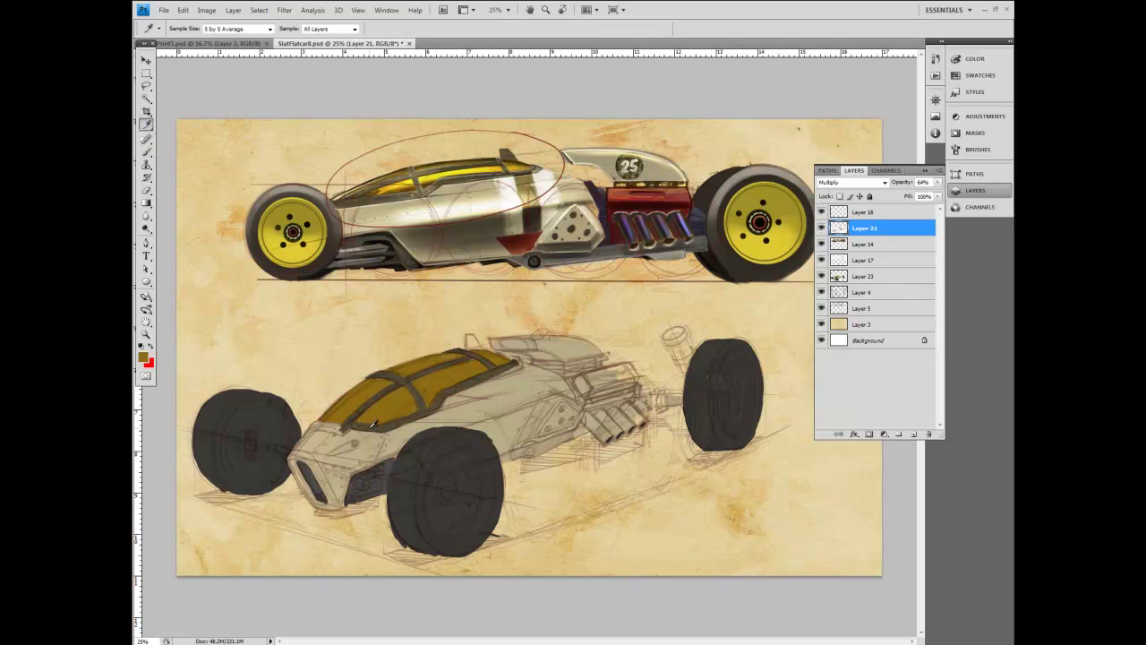
click(373, 423)
key(b)
click(835, 277)
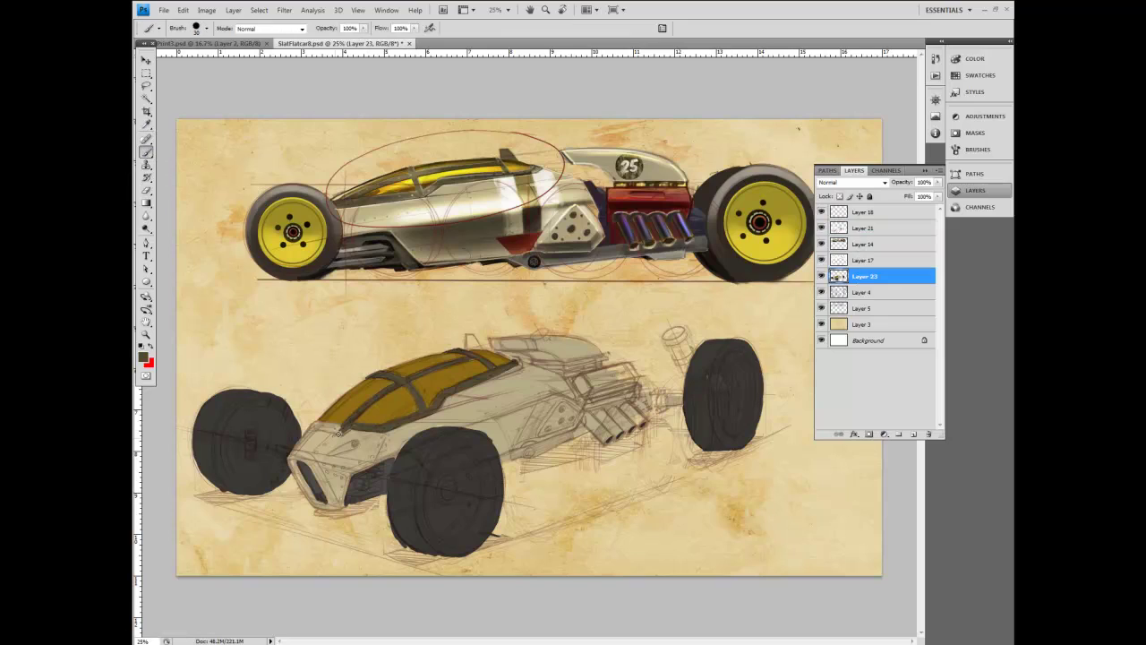
mouse_move(336, 421)
mouse_down()
mouse_move(312, 422)
mouse_move(344, 428)
mouse_up()
key(e)
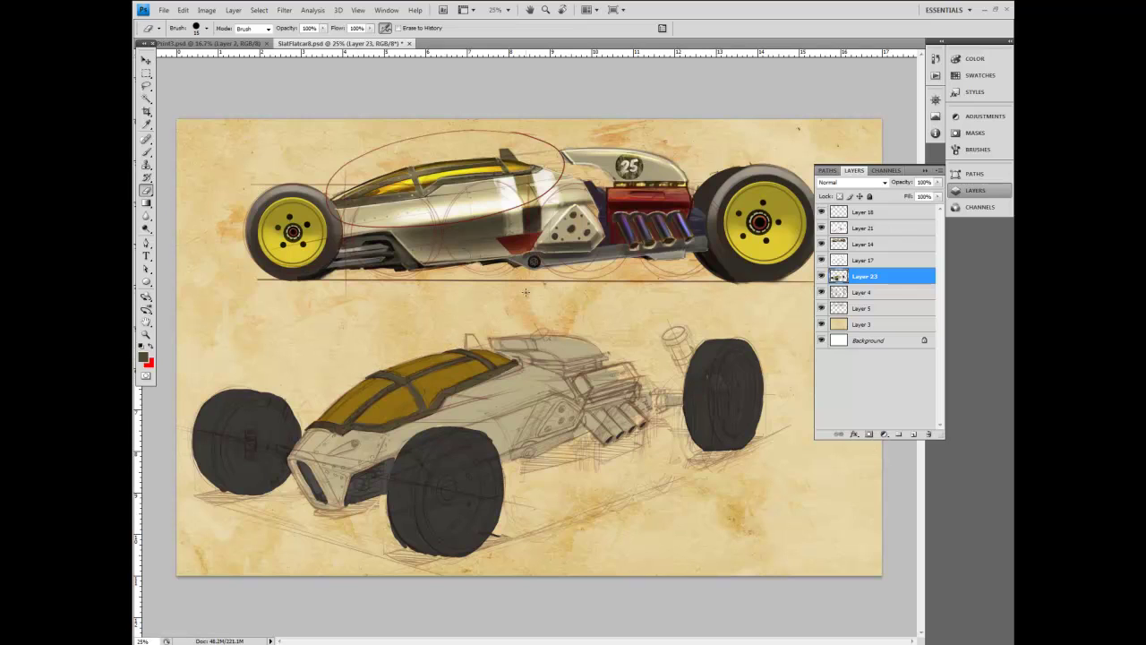
Step: Sample the beige-grey body colour just behind the perspective car's canopy
key(i)
click(521, 345)
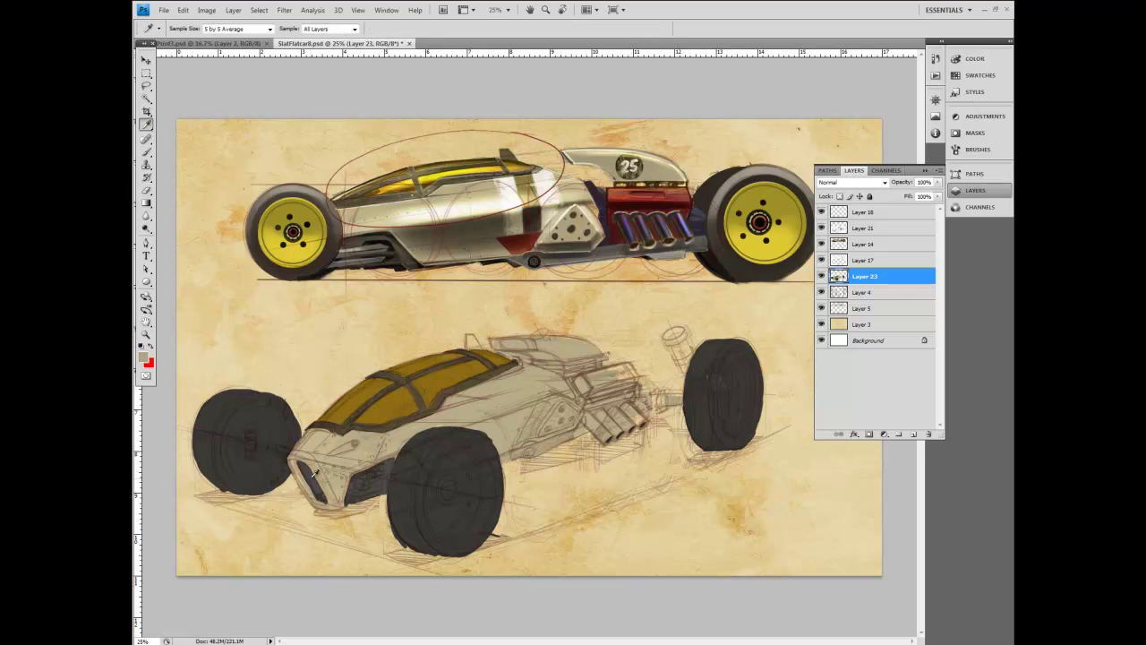
Step: Set the foreground colour to dark brown-grey #353229 and brush in the opening at the front of the lower car's rear cowl
click(142, 356)
click(288, 351)
mouse_move(287, 351)
mouse_down()
mouse_move(327, 353)
mouse_move(292, 350)
mouse_up()
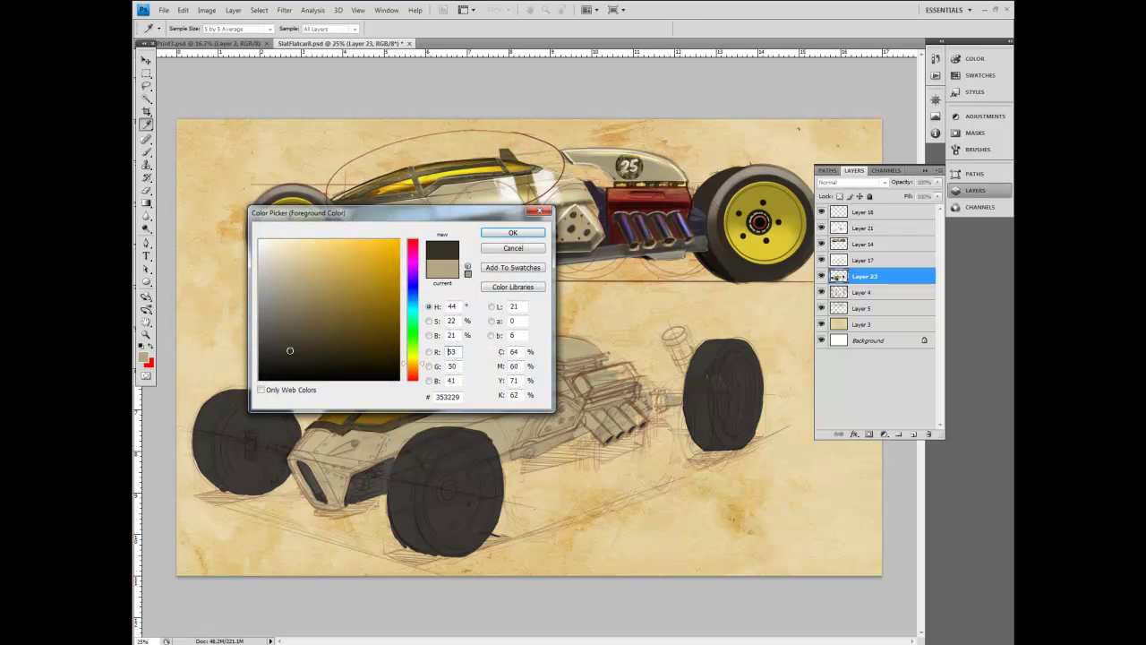
click(513, 233)
click(146, 151)
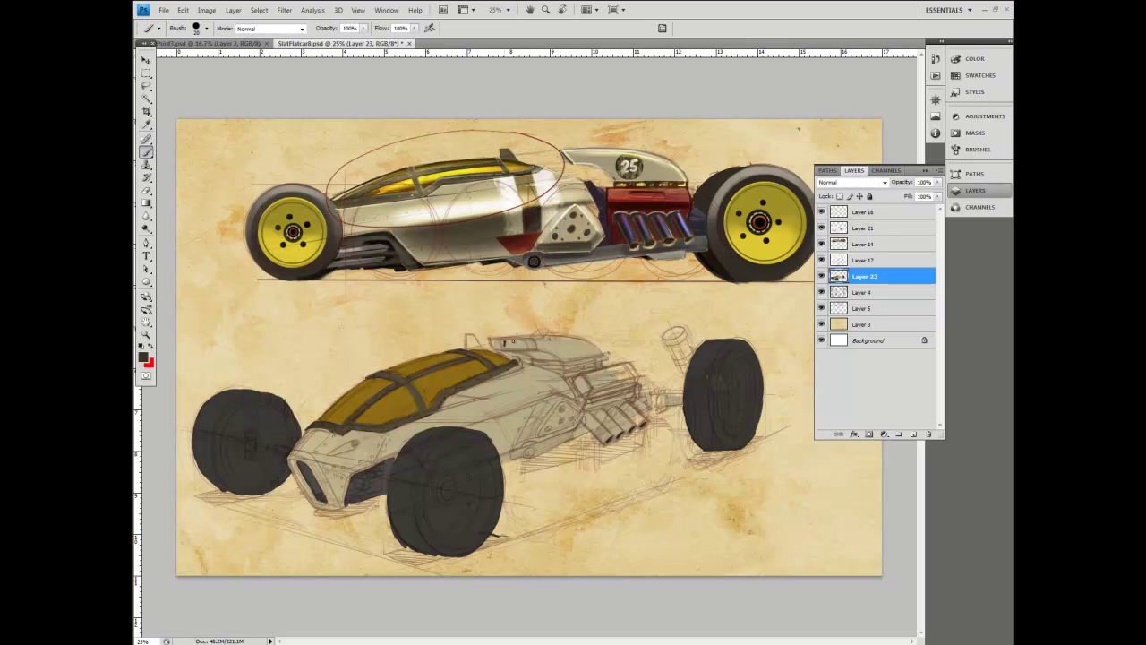
mouse_move(513, 341)
mouse_down()
mouse_move(515, 314)
mouse_move(523, 343)
mouse_up()
key(])
key(])
key(])
Step: Sample the dark canopy frame colour and paint the small fin behind the lower car's canopy
click(146, 124)
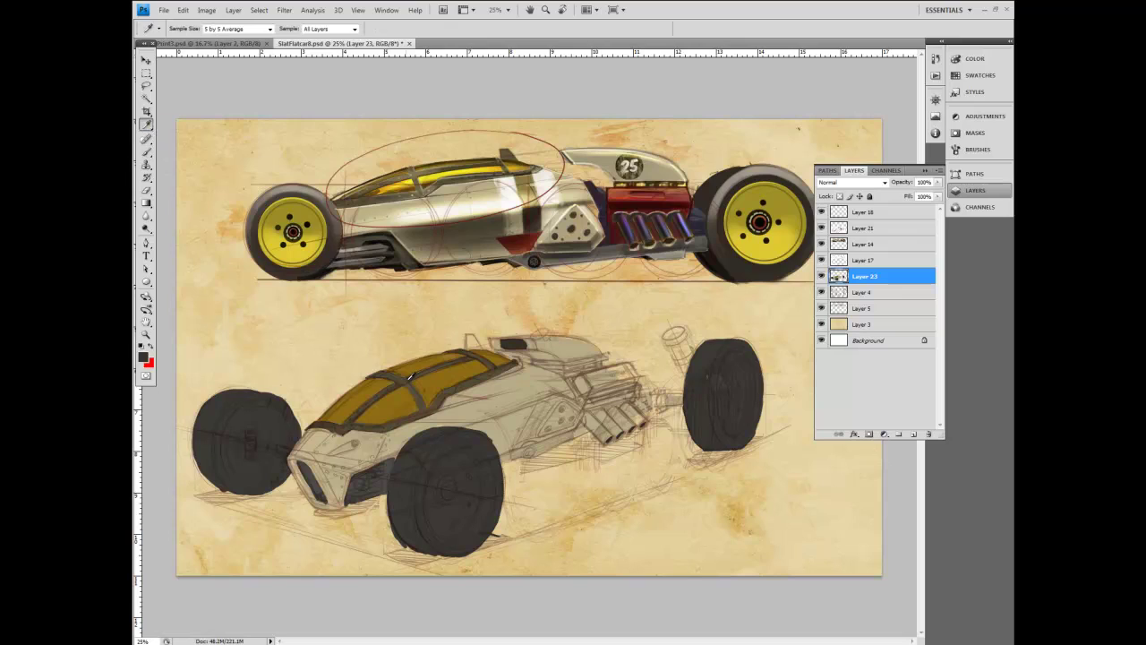
click(146, 152)
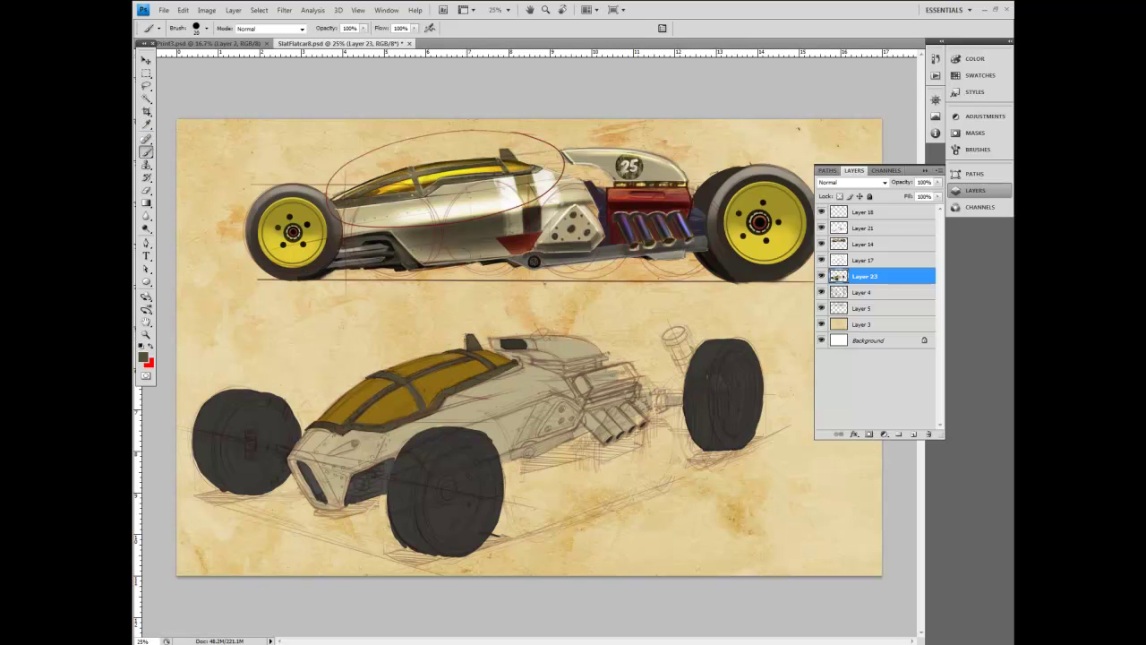
key(bracketleft)
key(bracketleft)
key(bracketleft)
key(bracketleft)
Step: Try painting the lower car's engine block in dark red sampled from the upper car's engine
click(149, 124)
click(623, 200)
click(618, 200)
click(616, 228)
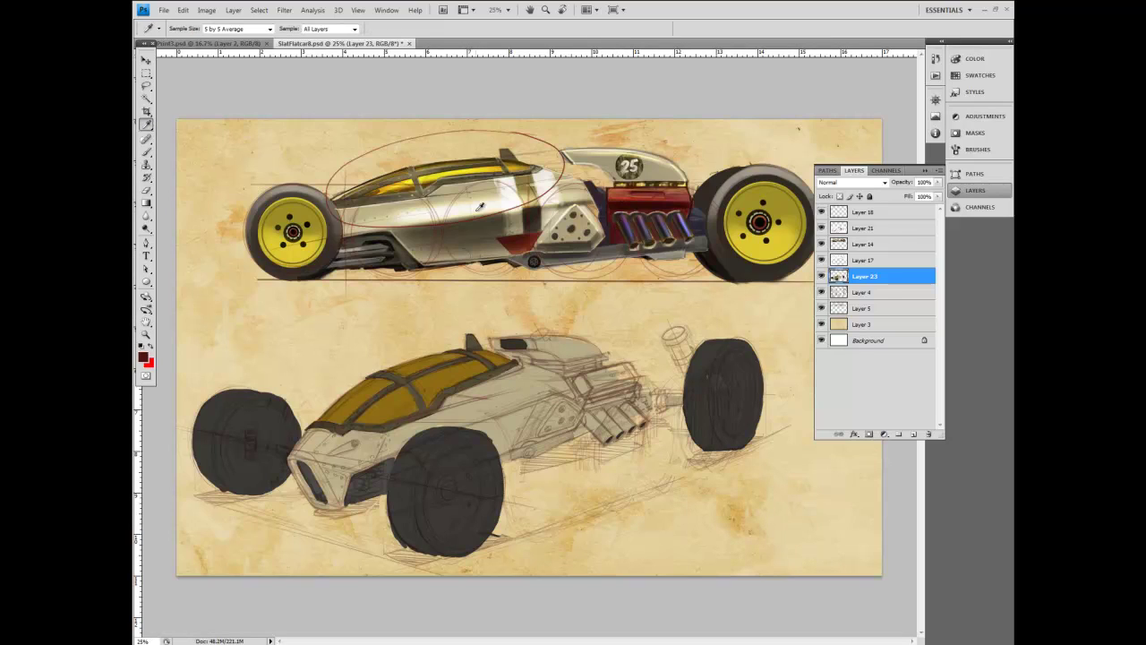
key(b)
key(bracketright)
key(bracketright)
key(bracketright)
key(bracketright)
key(bracketright)
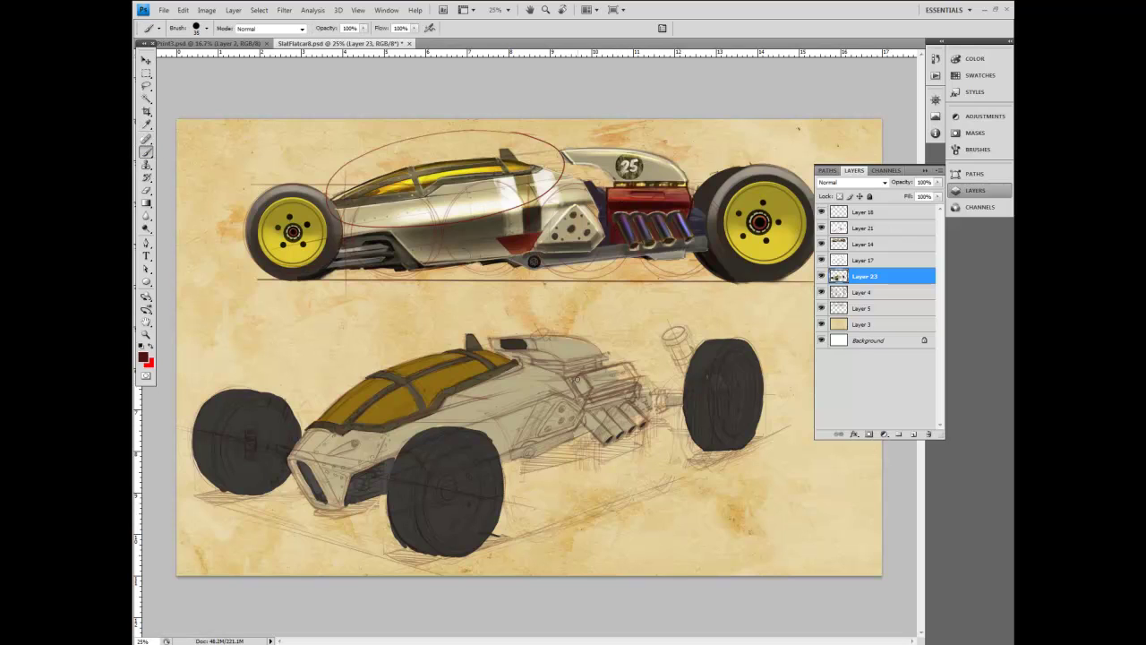
drag(582, 380, 586, 392)
key(ctrl+z)
Step: Choose a bright red foreground colour and fill the top of the lower car's engine block with the Brush
click(150, 346)
click(144, 357)
drag(390, 283, 397, 287)
key(Return)
mouse_move(577, 379)
mouse_down()
mouse_move(589, 392)
mouse_move(602, 370)
mouse_move(632, 376)
mouse_move(595, 387)
mouse_move(638, 380)
mouse_up()
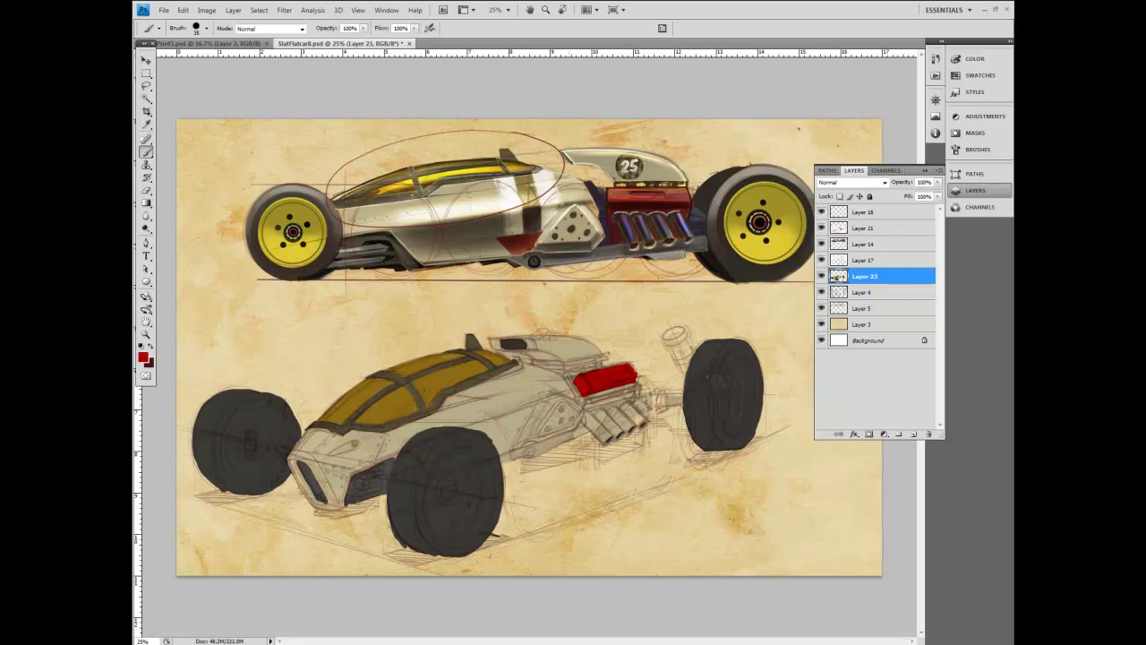
key(])
key(])
drag(586, 394, 635, 385)
key(ctrl+z)
mouse_move(609, 366)
mouse_down()
mouse_move(632, 363)
mouse_move(605, 367)
mouse_up()
Step: Pick a dark red and paint the shadowed underside of the red engine block above the exhaust pipes
click(146, 124)
click(474, 193)
key(b)
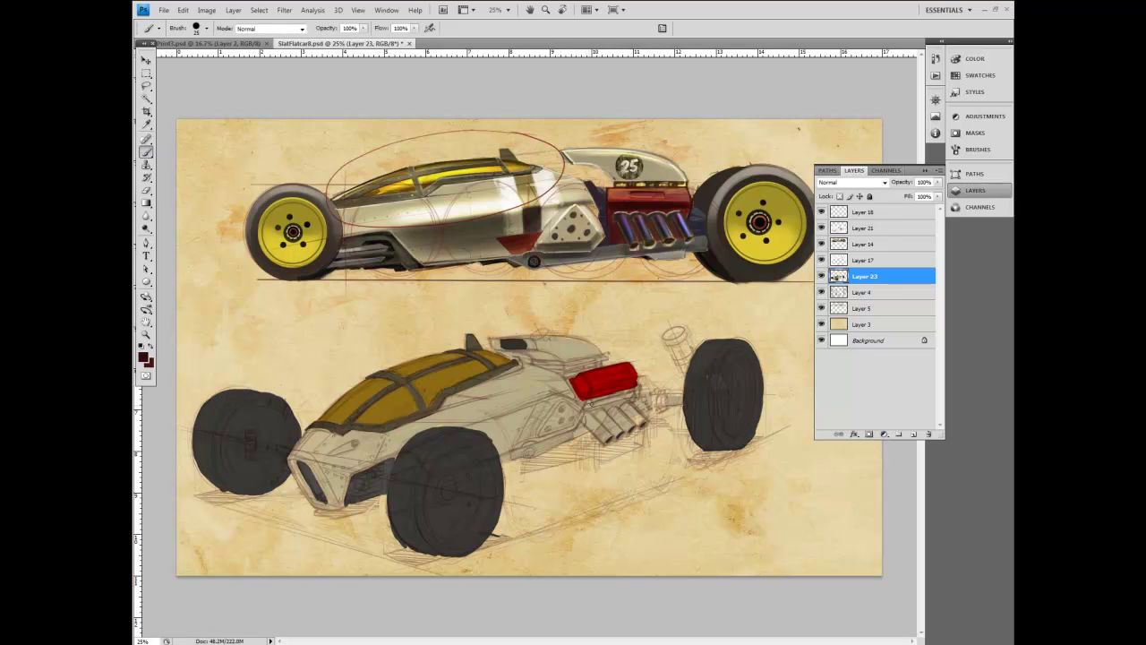
click(144, 356)
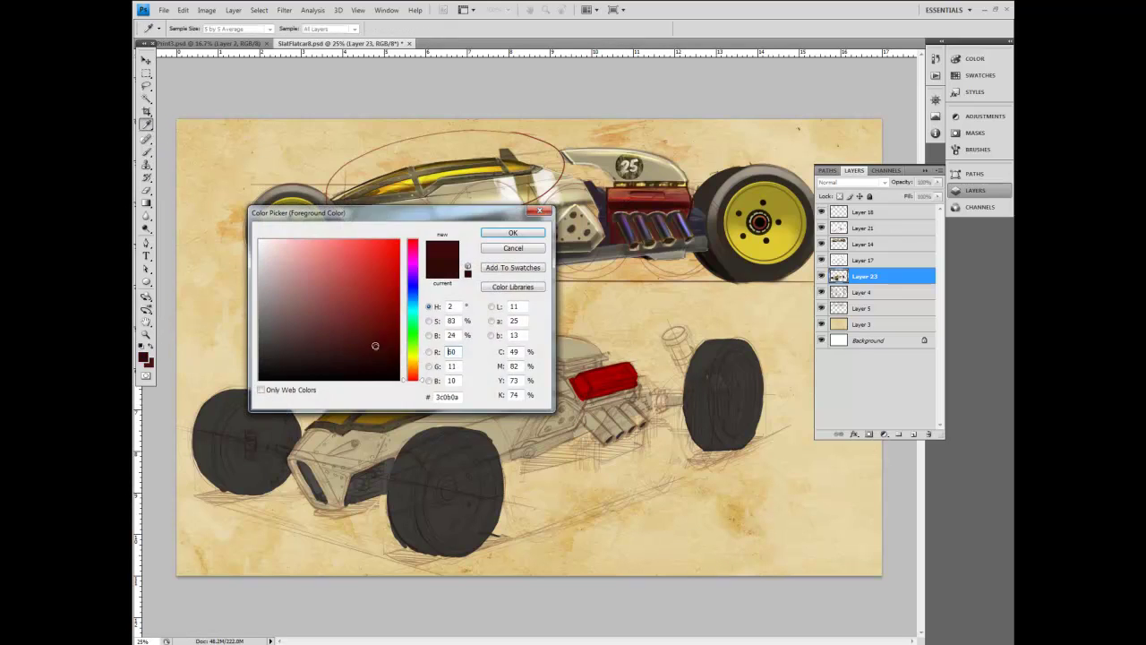
click(518, 234)
mouse_move(588, 402)
mouse_down()
mouse_move(633, 390)
mouse_move(587, 400)
mouse_up()
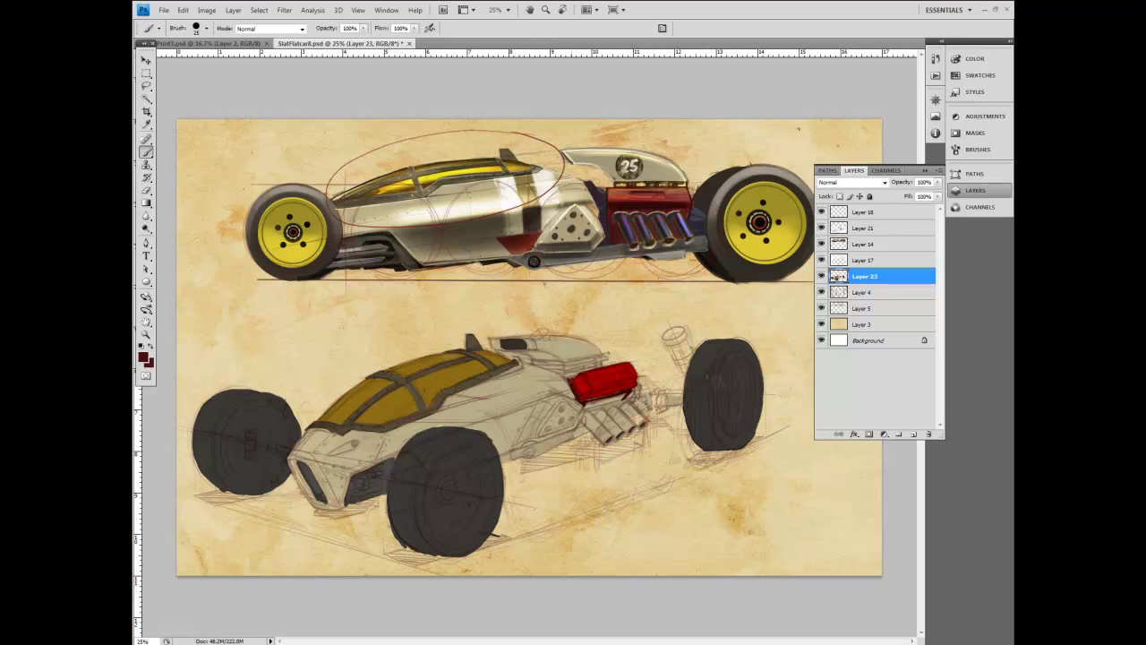
mouse_move(595, 397)
mouse_down()
mouse_move(625, 395)
mouse_move(587, 404)
mouse_move(621, 406)
mouse_move(594, 410)
mouse_move(636, 387)
mouse_up()
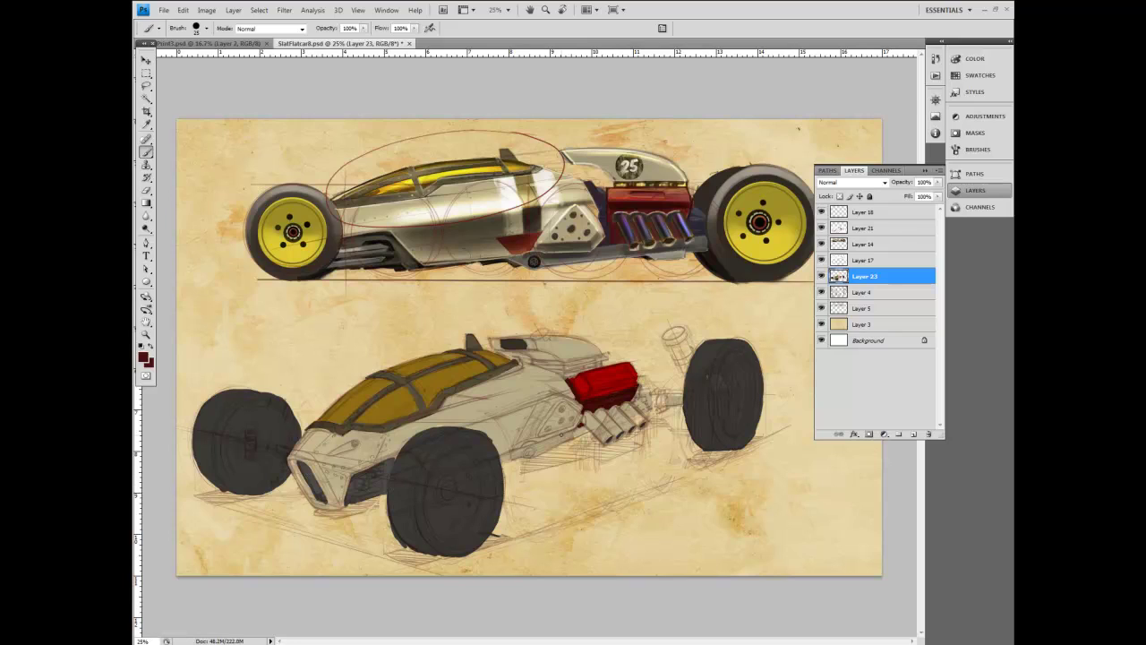
Step: Save the document and add a new layer above Layer 14
click(164, 10)
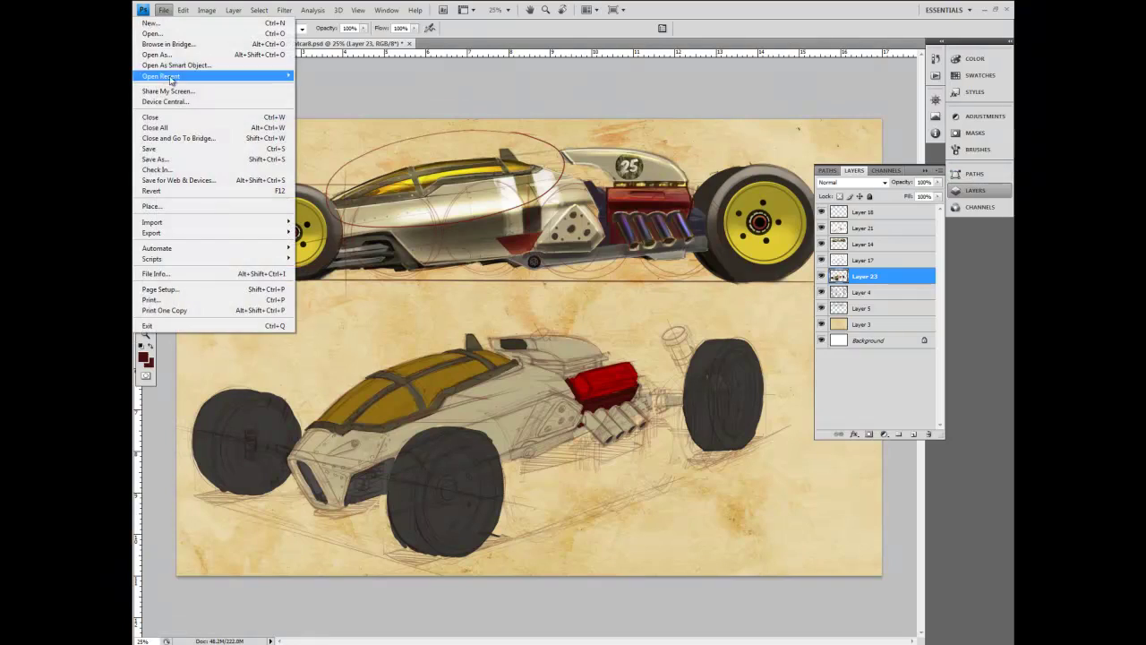
click(159, 149)
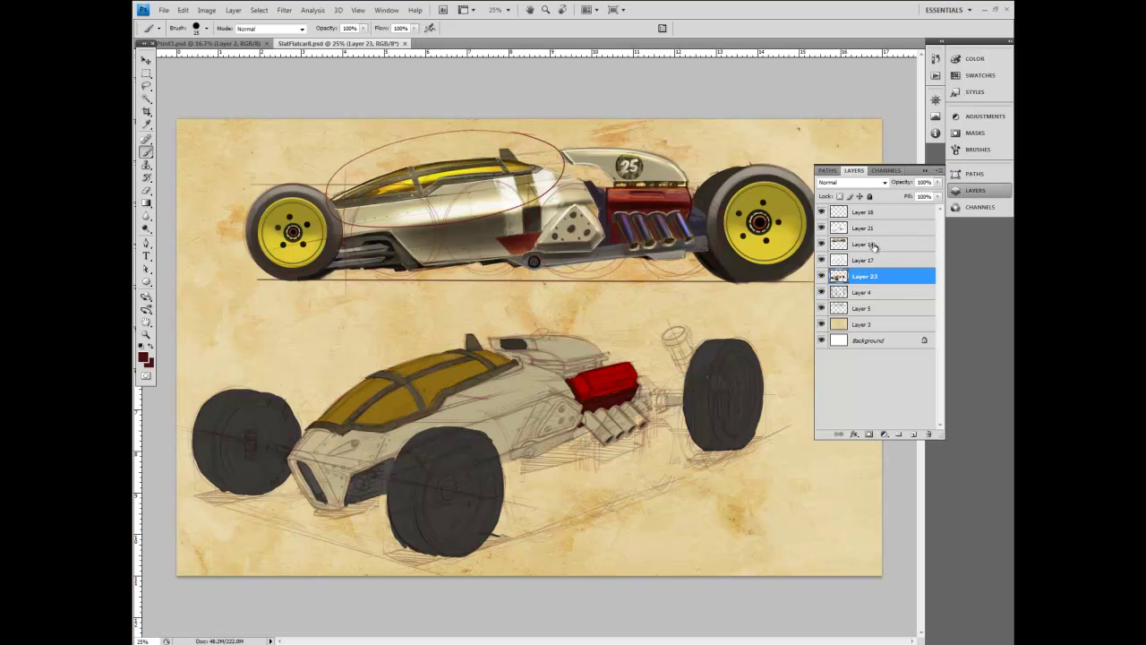
click(873, 246)
click(938, 170)
click(958, 181)
click(665, 204)
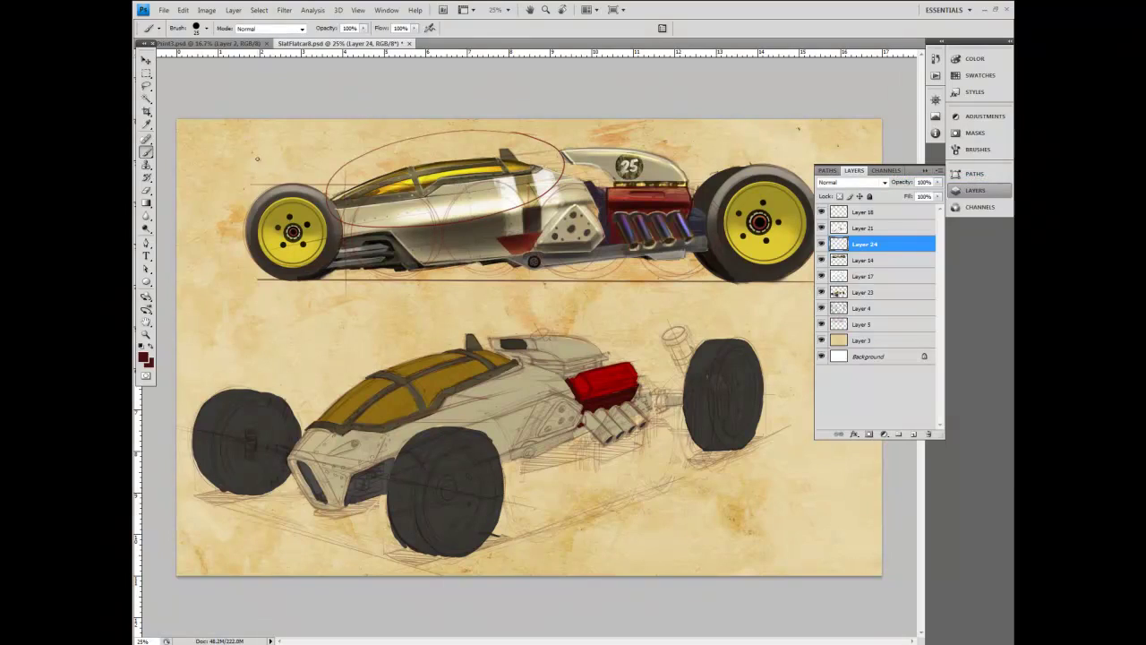
Step: Try 19 px hard round brushes with test scribbles above the lower car's canopy, and undo the scribbles
click(206, 28)
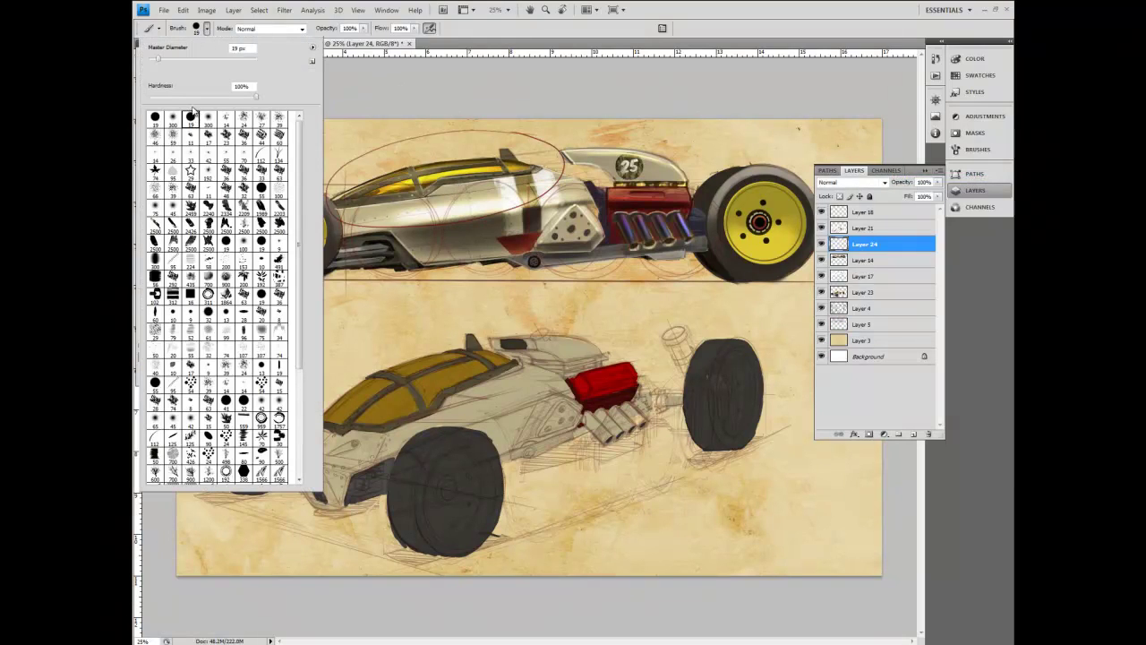
click(155, 118)
mouse_move(347, 344)
mouse_down()
mouse_move(408, 314)
mouse_move(350, 354)
mouse_move(465, 327)
mouse_up()
click(206, 28)
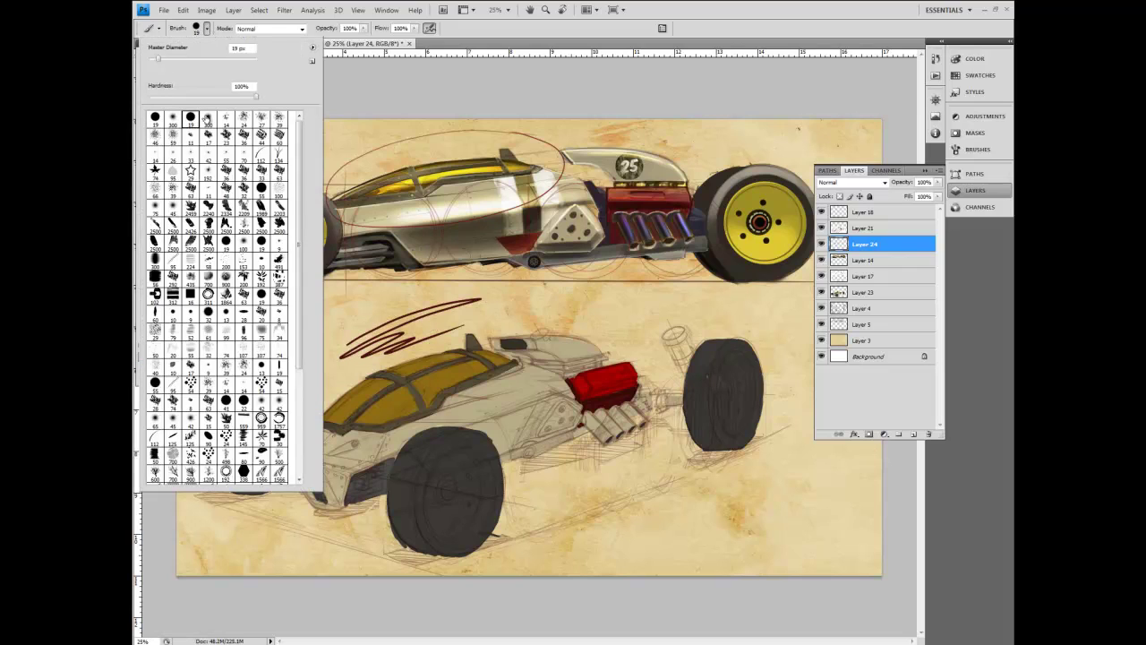
key(Return)
mouse_move(313, 332)
mouse_down()
mouse_move(427, 309)
mouse_move(484, 319)
mouse_up()
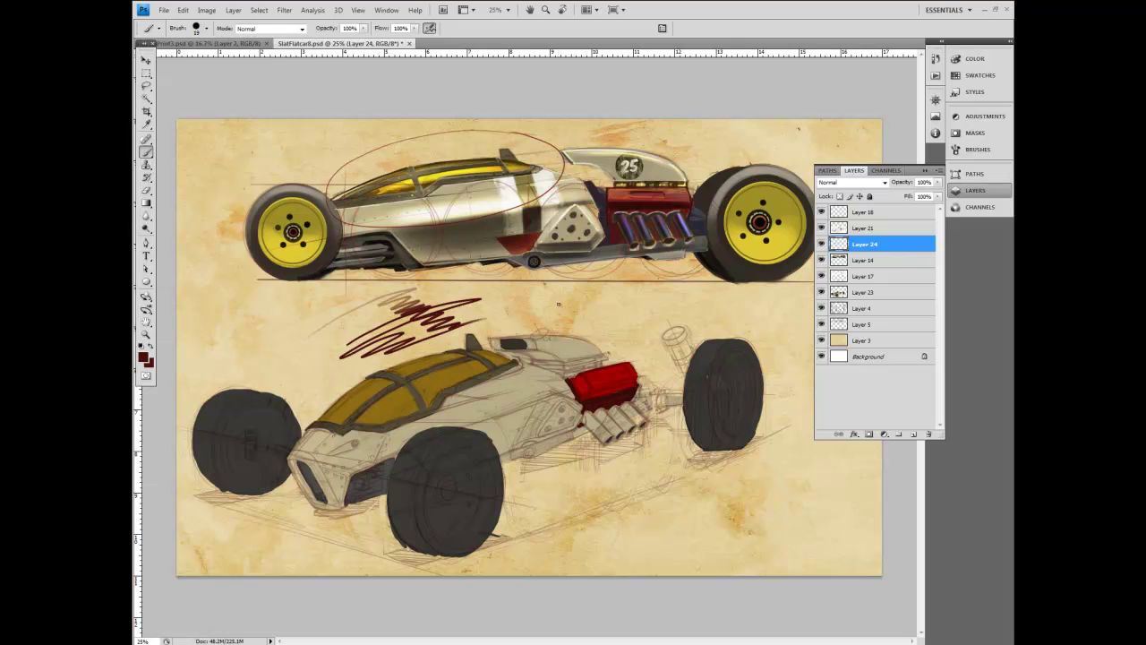
key(ctrl+alt+z)
key(ctrl+alt+z)
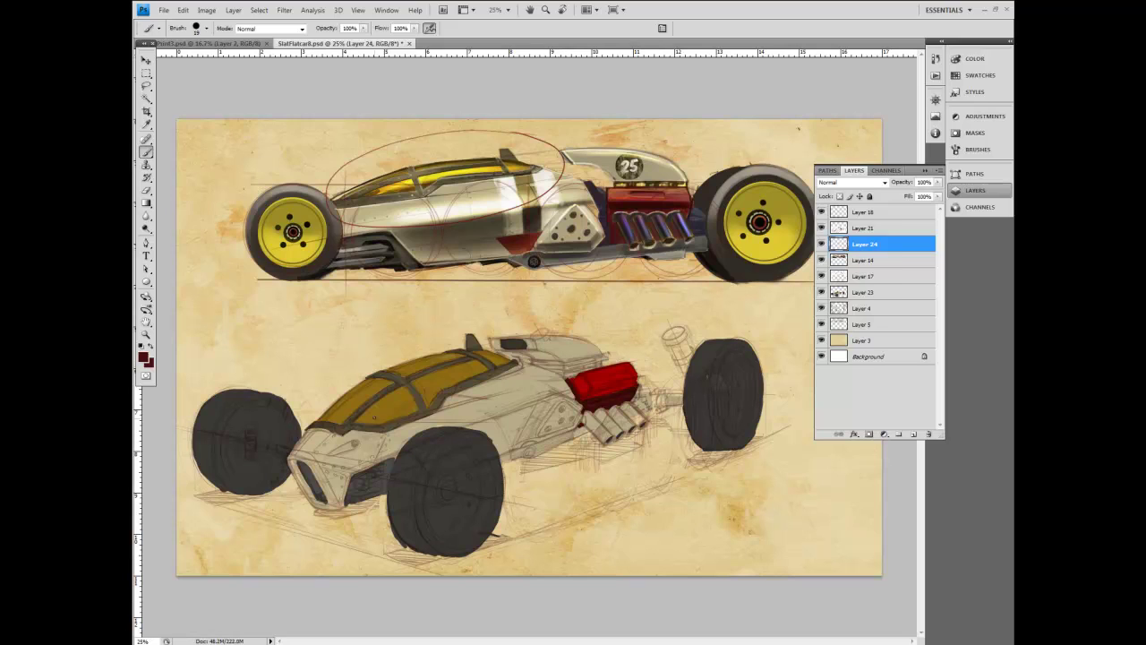
Step: Choose the 300 px soft round brush with 0% hardness and undo a test stroke made with it
click(198, 28)
click(208, 119)
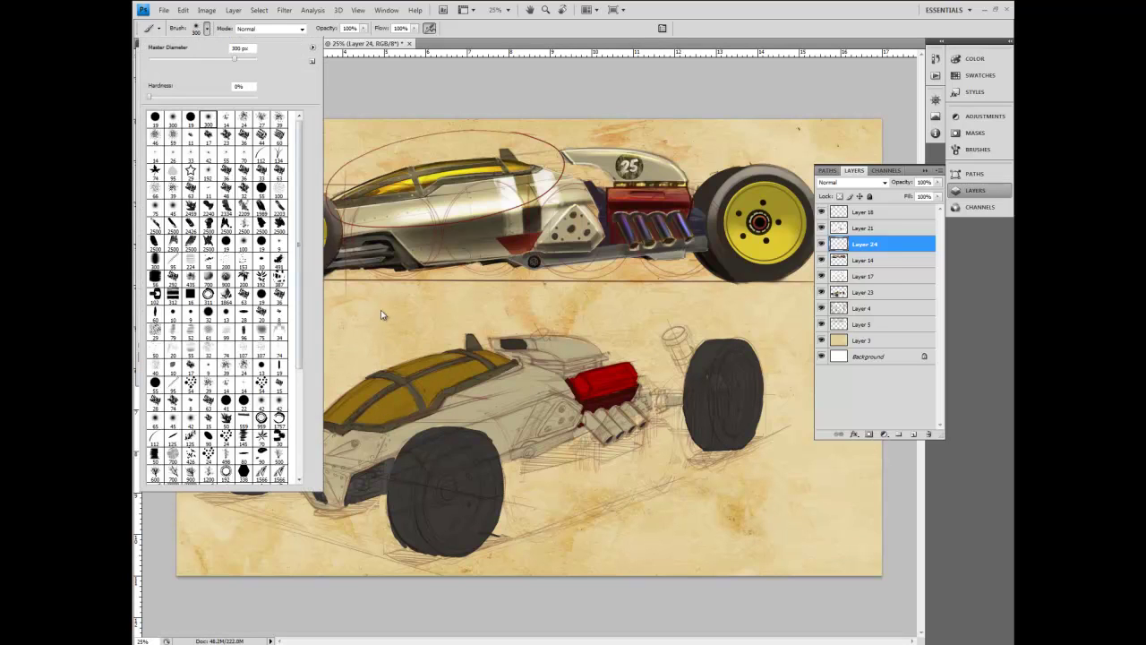
drag(382, 317, 398, 334)
key(ctrl+z)
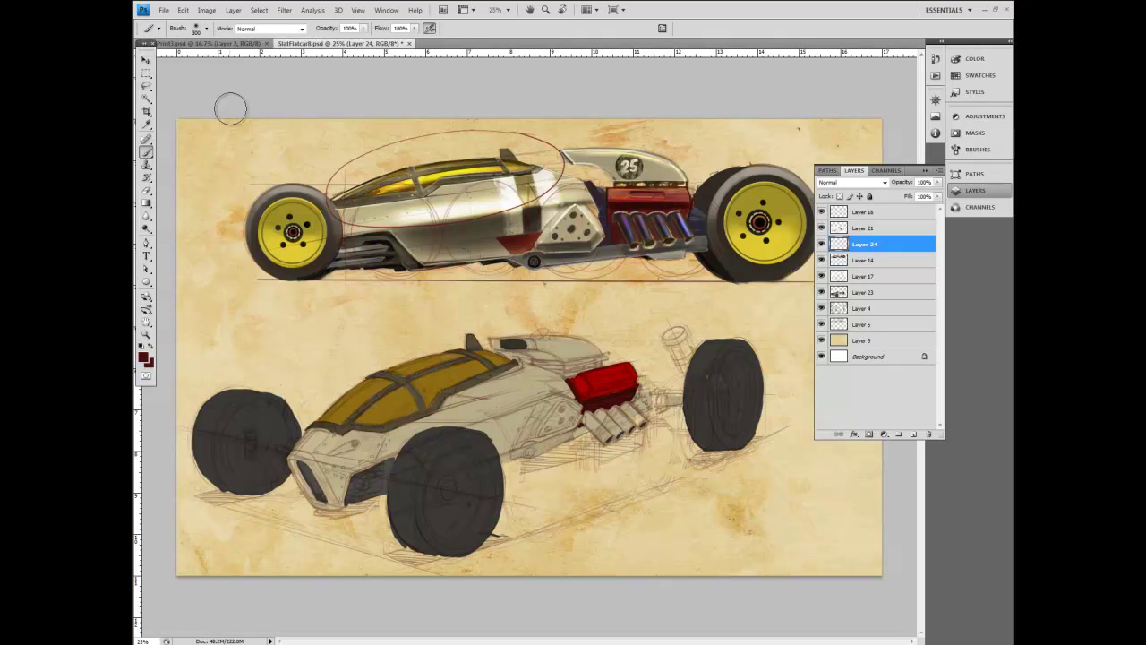
Step: Sample the pale body colour of the upper car and lighten it to a cream foreground colour
click(146, 123)
click(394, 208)
key(b)
key(bracketleft)
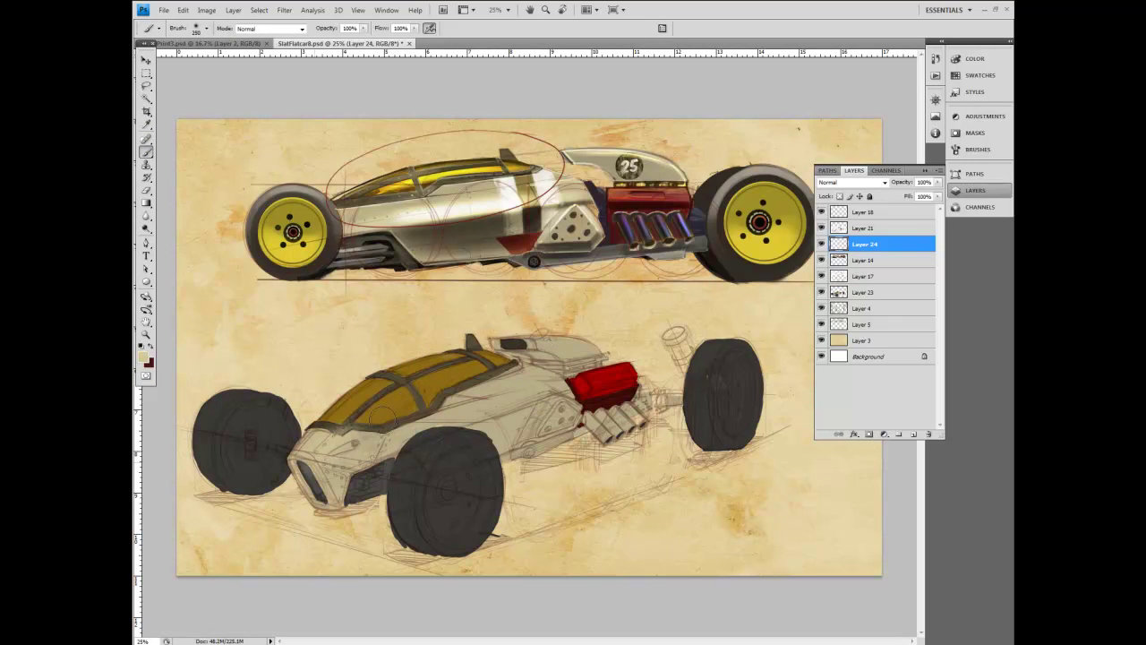
click(143, 357)
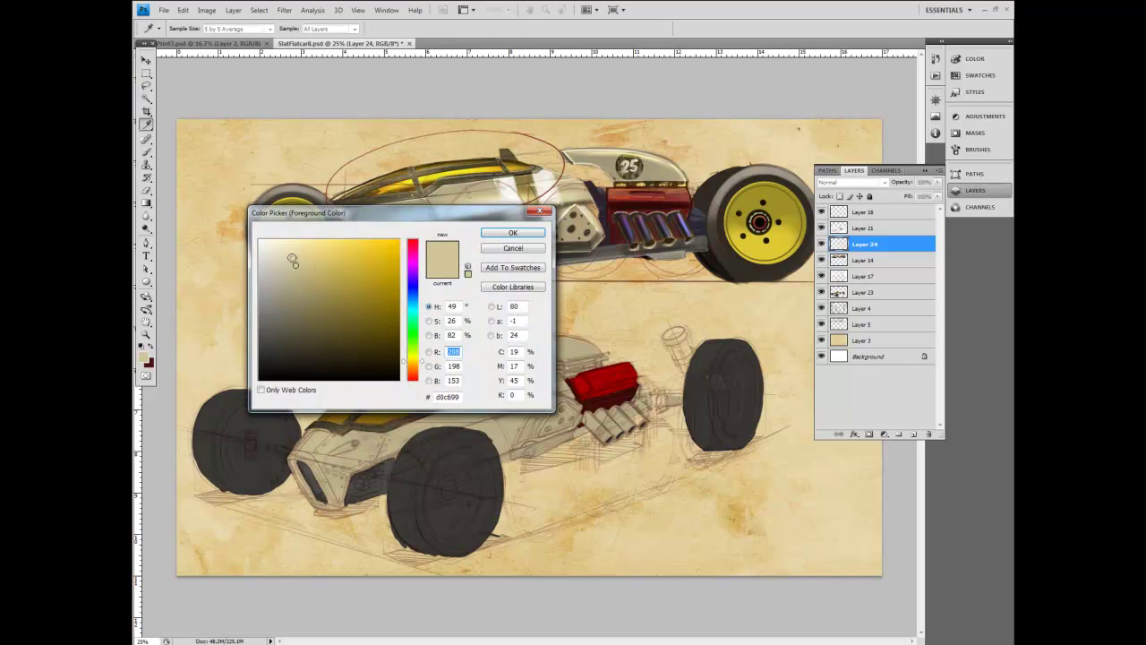
click(505, 234)
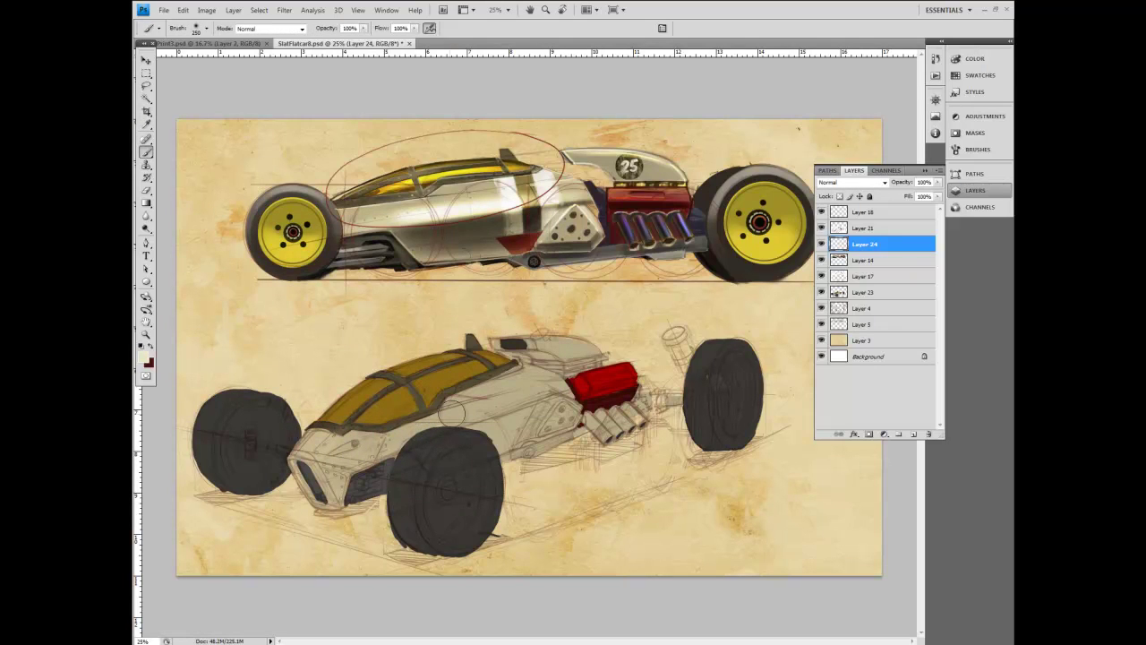
Step: Brush soft cream highlights along the lower car's upper body from the nose to the rear cowl, varying the brush size
key(bracketleft)
key(bracketleft)
key(bracketleft)
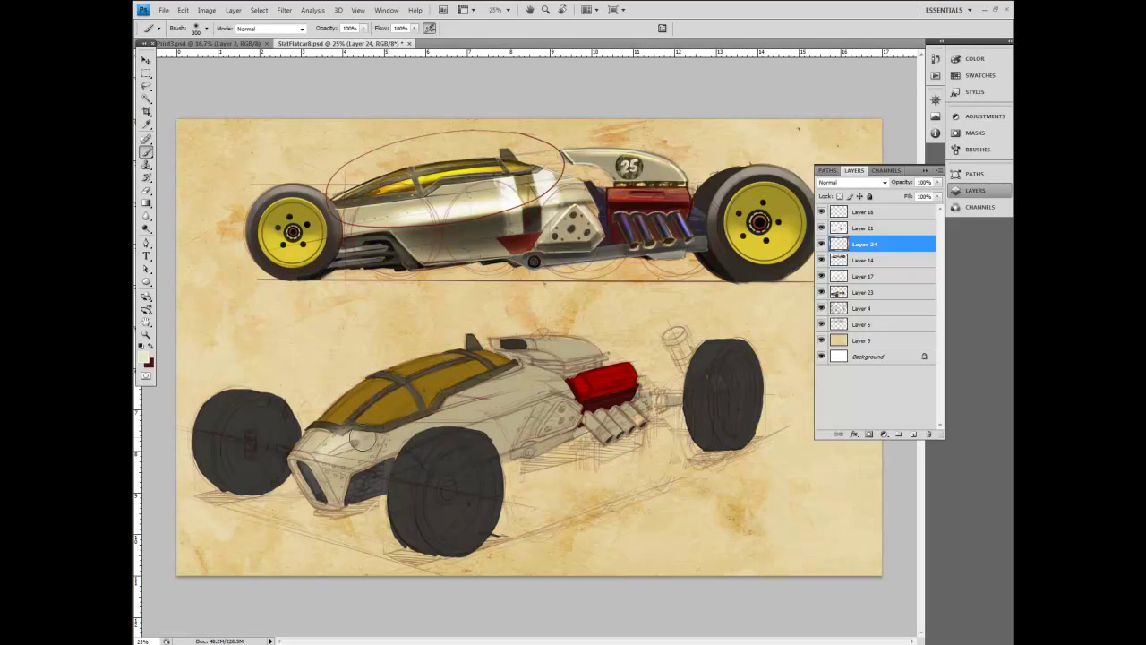
mouse_move(312, 456)
mouse_down()
mouse_move(326, 439)
mouse_move(548, 383)
mouse_up()
key(bracketright)
key(bracketright)
key(bracketright)
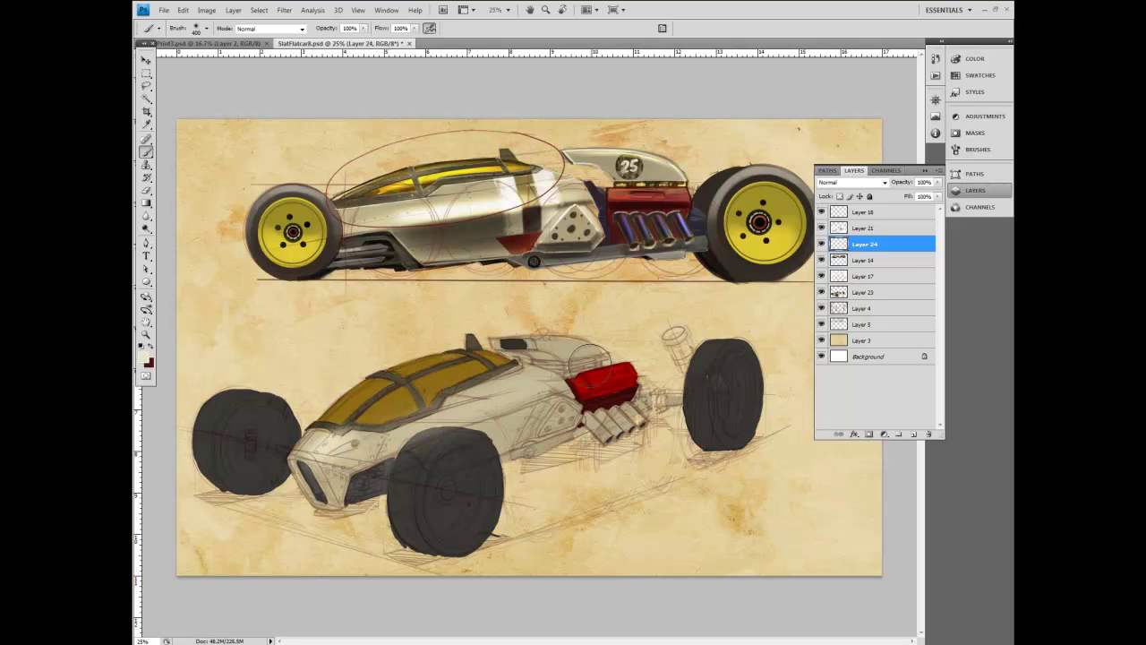
drag(458, 413, 587, 370)
drag(512, 385, 478, 401)
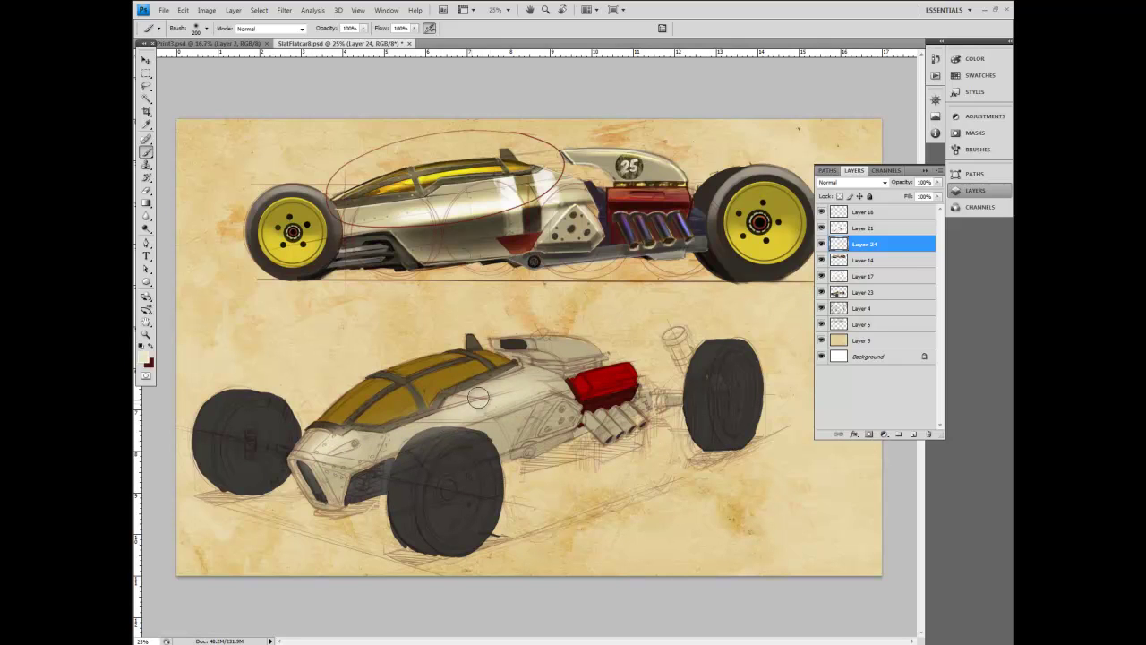
Step: Check Layers 21 and 18 by toggling their visibility, and clean up the highlight edges on Layer 24 with the Eraser
click(821, 228)
click(821, 228)
click(822, 213)
click(822, 214)
click(847, 214)
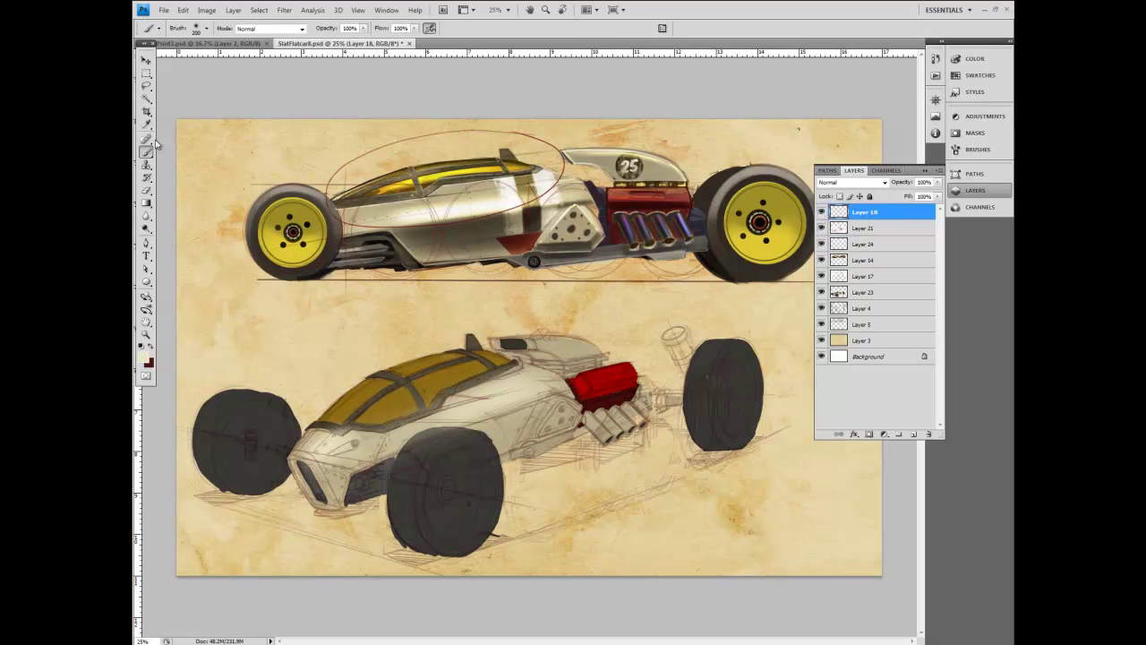
click(146, 189)
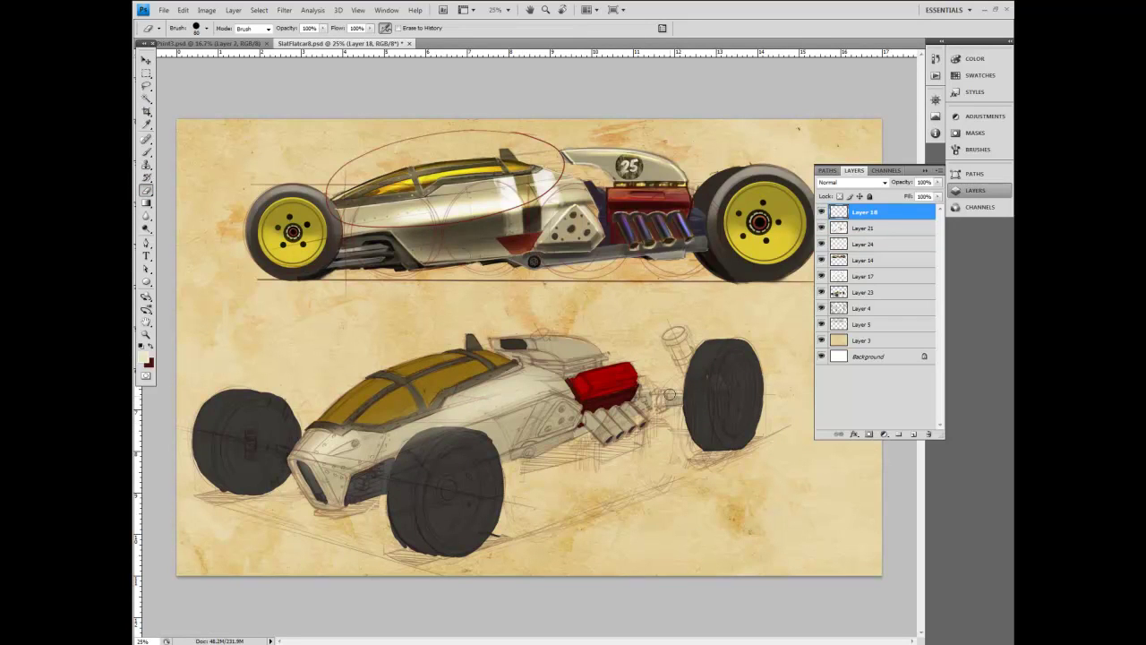
click(852, 243)
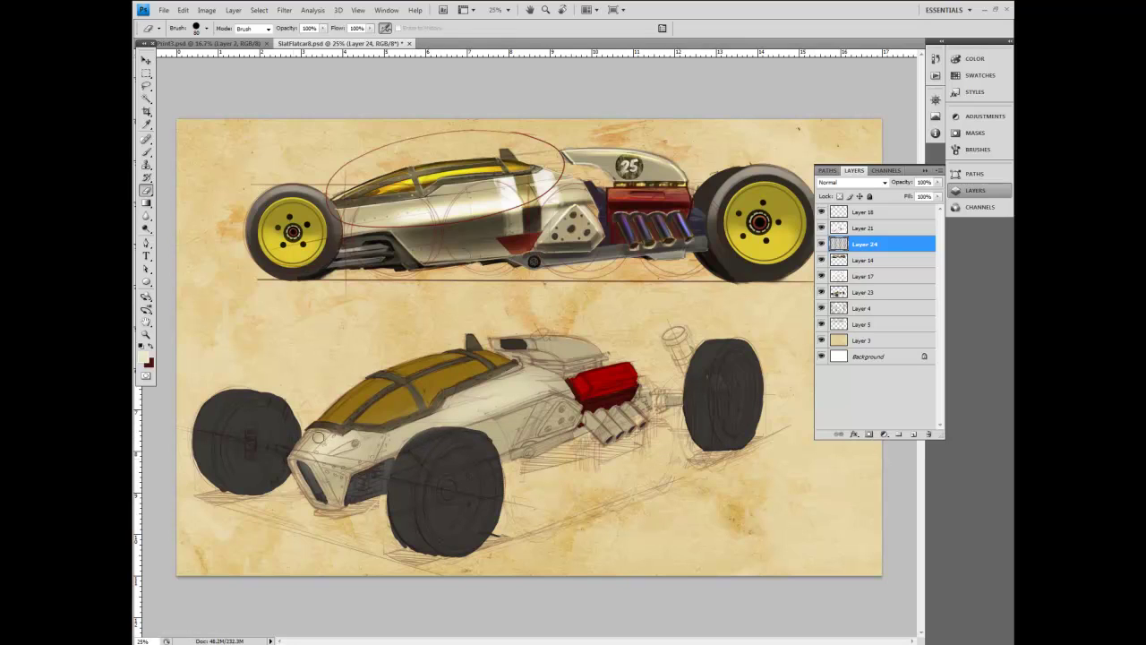
Step: Sample the dark shadow colour from the upper car's lower body and add a new layer above Layer 24
click(147, 124)
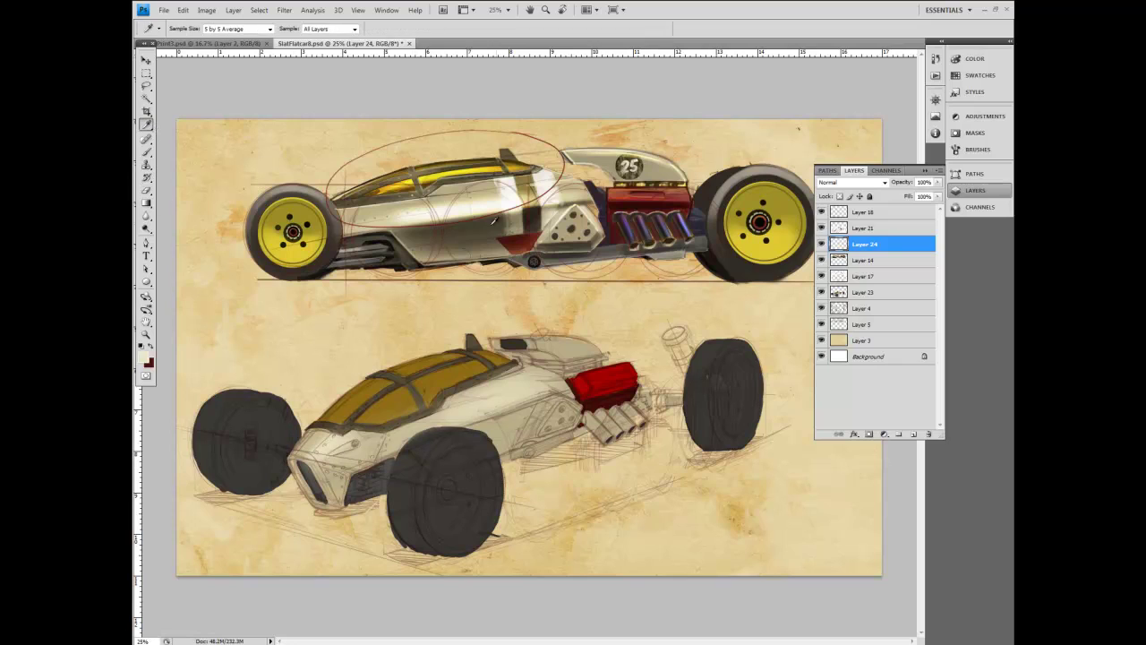
click(491, 225)
click(147, 152)
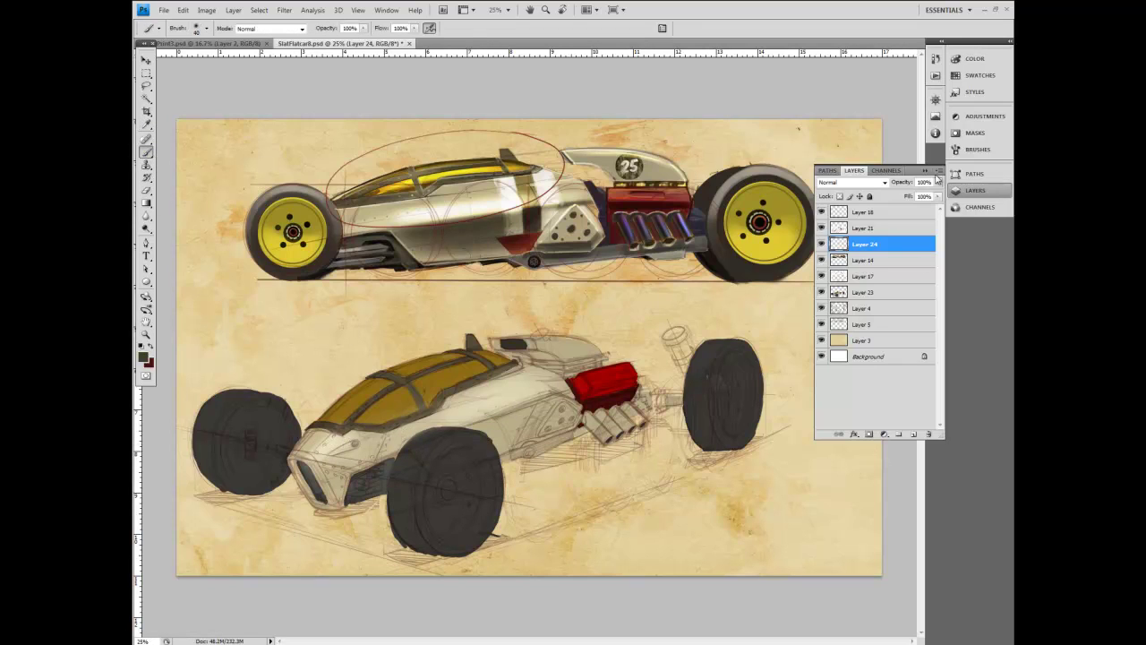
click(938, 170)
click(905, 177)
key(Return)
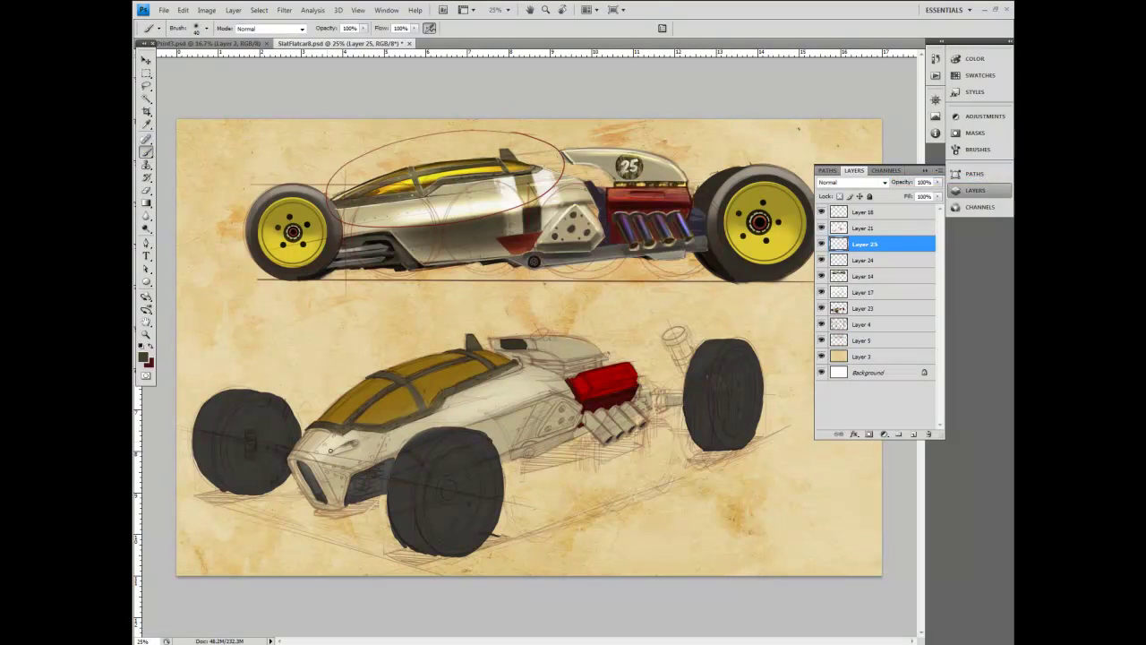
Step: Refine the dark nose vent and brush soft dark shading along the lower car's flank behind the front wheel
key(e)
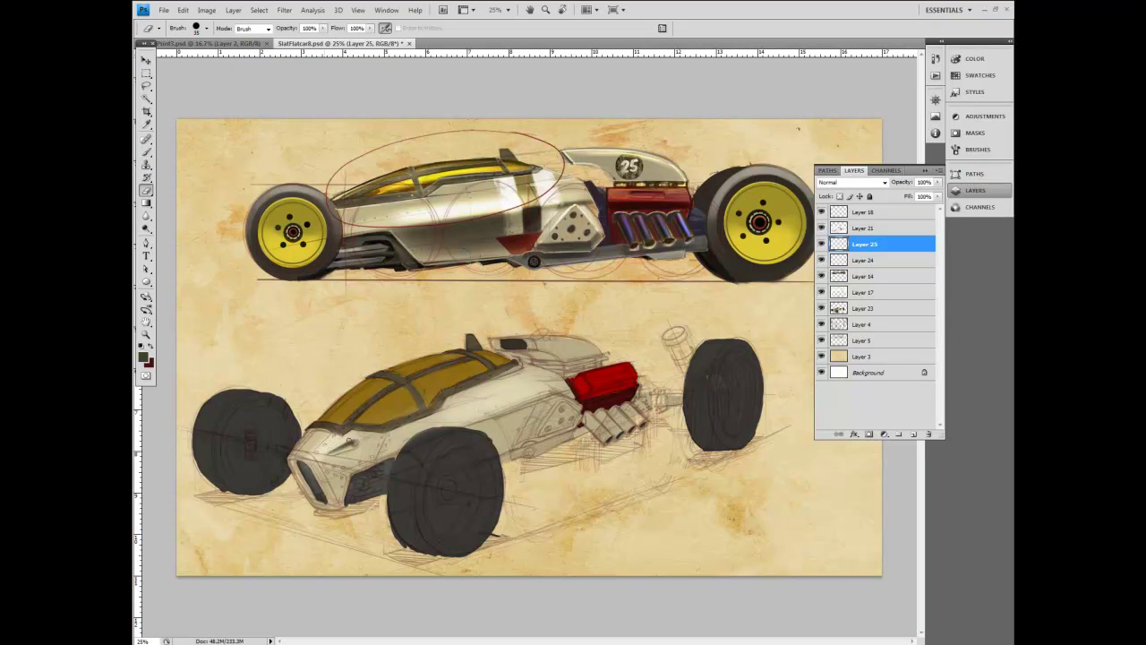
key(b)
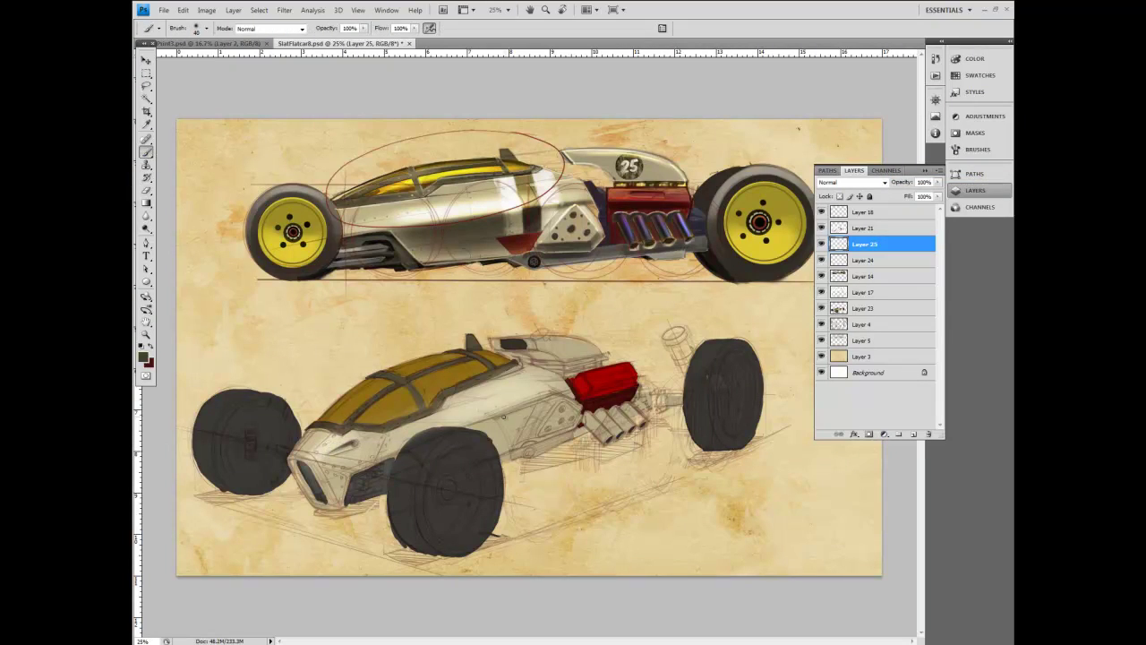
mouse_move(483, 426)
mouse_down()
mouse_move(557, 403)
mouse_move(524, 421)
mouse_move(541, 433)
mouse_move(483, 437)
mouse_move(550, 419)
mouse_up()
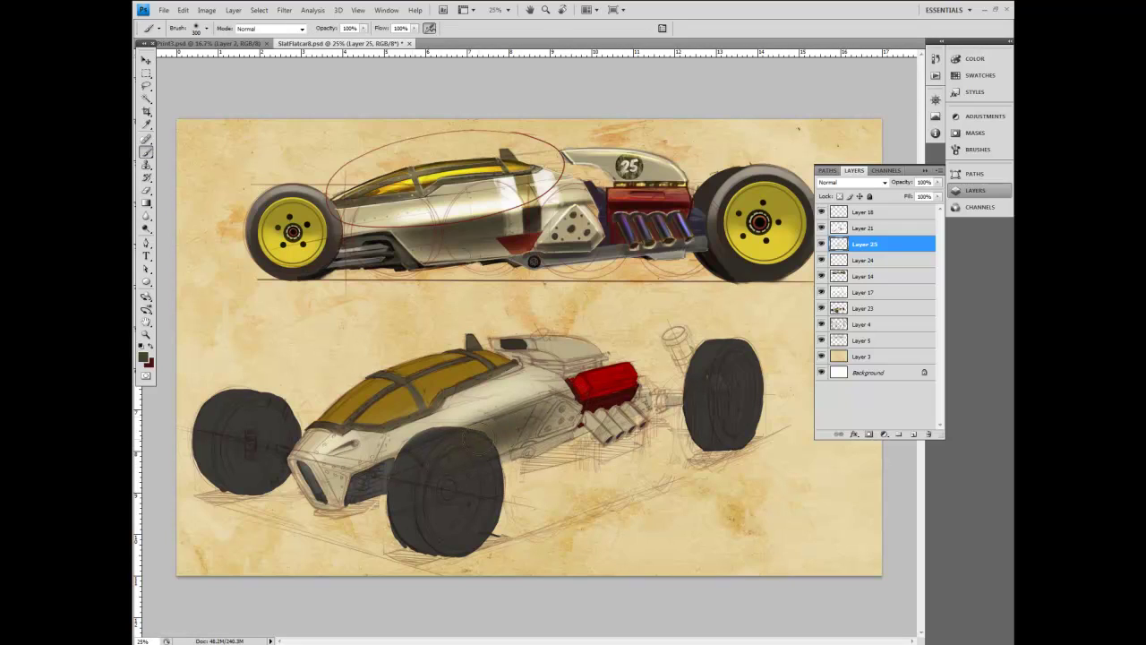
Step: Refine the dark shading on Layer 25 around the lower car's engine bay with a smaller brush and the Eraser
key(bracketleft)
key(bracketleft)
key(bracketleft)
key(bracketleft)
key(bracketleft)
key(bracketleft)
key(bracketleft)
key(bracketleft)
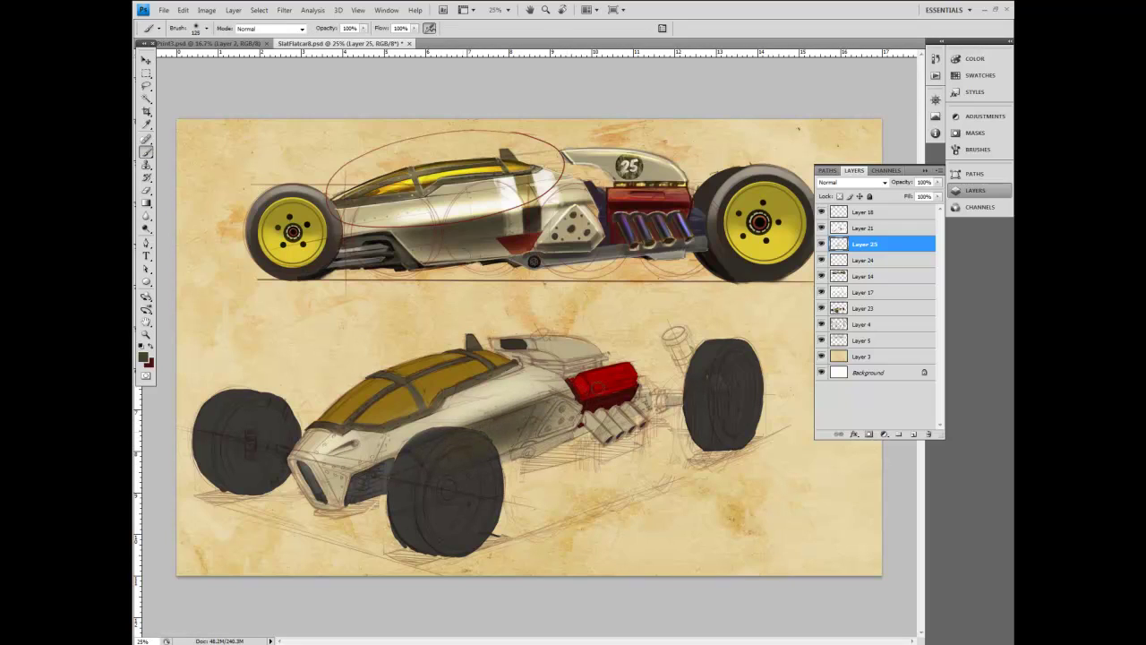
key(e)
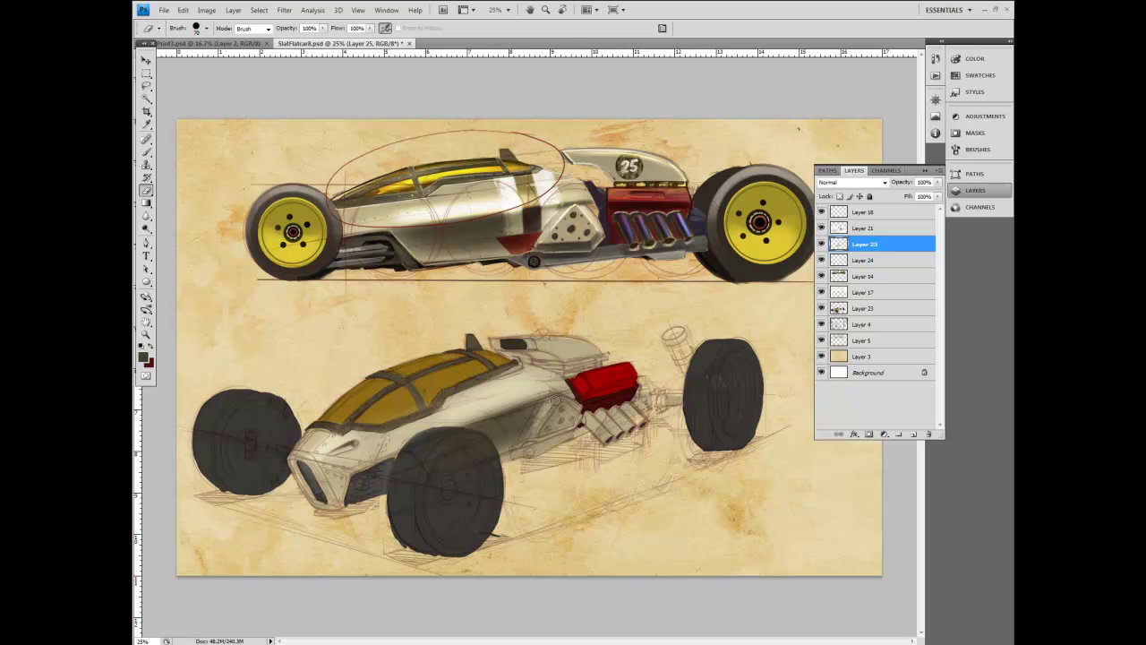
key(b)
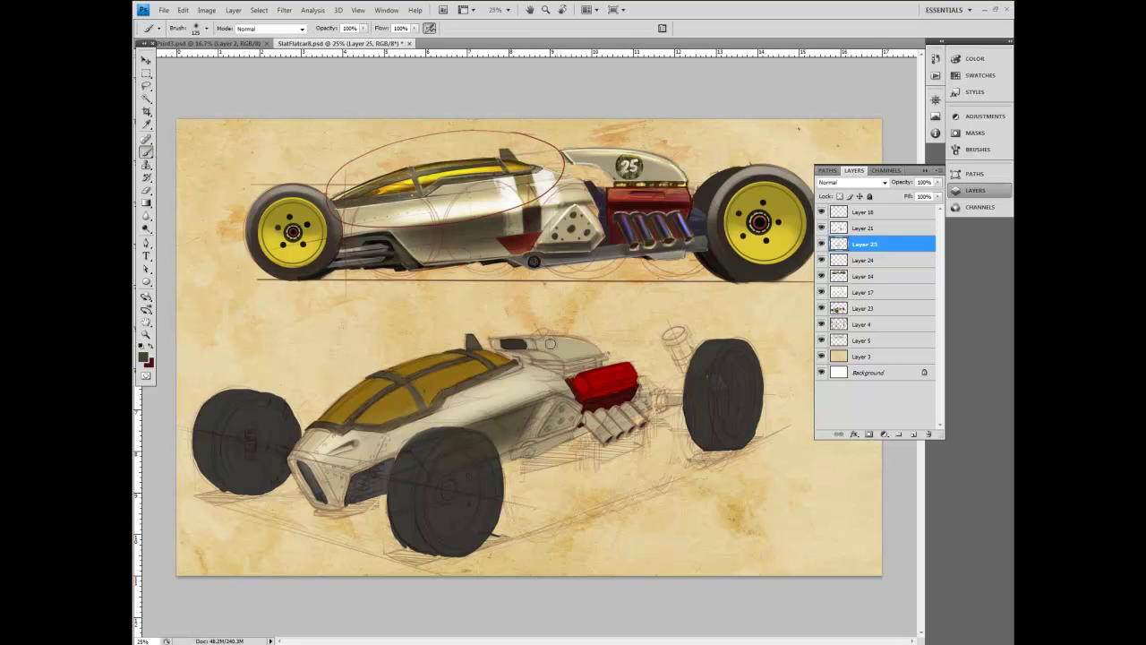
Step: Brush soft dark shading along the lower car's rear cowl, adjusting the brush size and reworking the strokes
drag(542, 341, 602, 356)
key(])
key(])
key(])
key(ctrl+alt+z)
key(ctrl+alt+z)
key(ctrl+alt+z)
key(ctrl+alt+z)
key(ctrl+alt+z)
key(ctrl+alt+z)
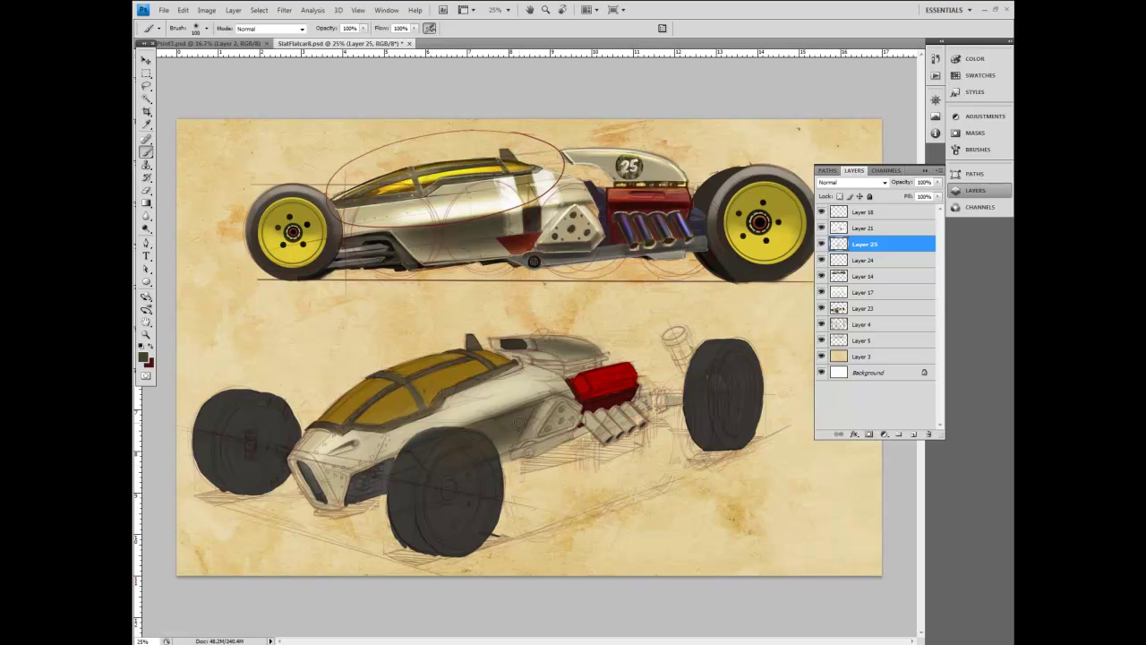
drag(531, 342, 609, 355)
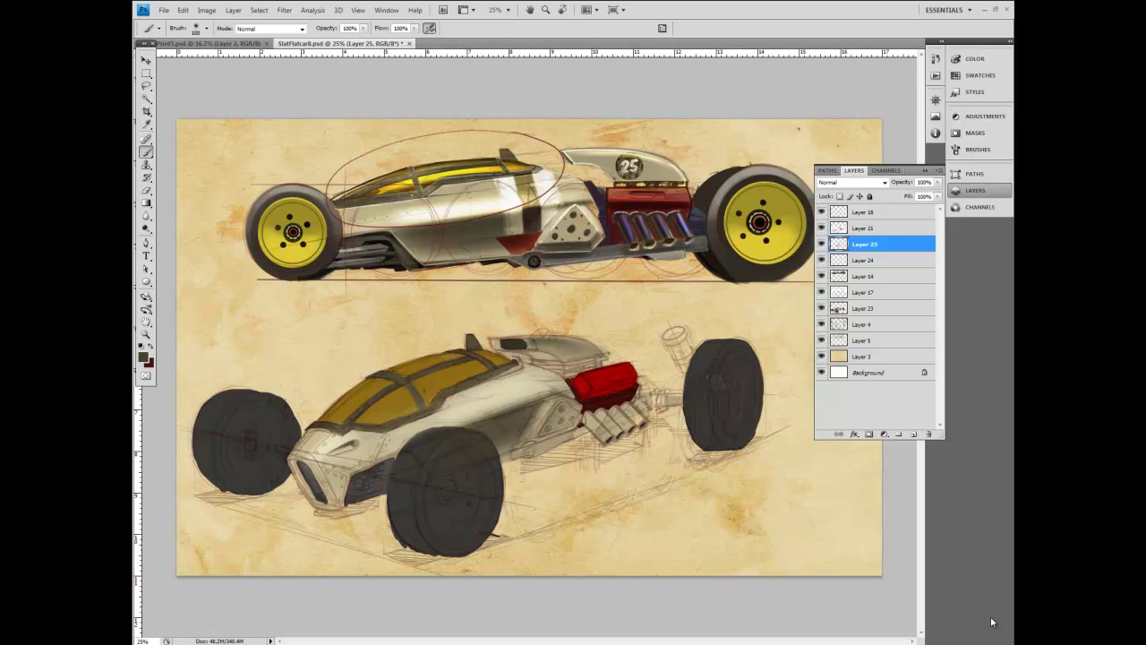
Step: Examine how light falls on bare metal in the aircraft reference photos IMG_6403.JPG and IMG_5560.CR2, and minimise them when done
mouse_move(379, 644)
click(379, 616)
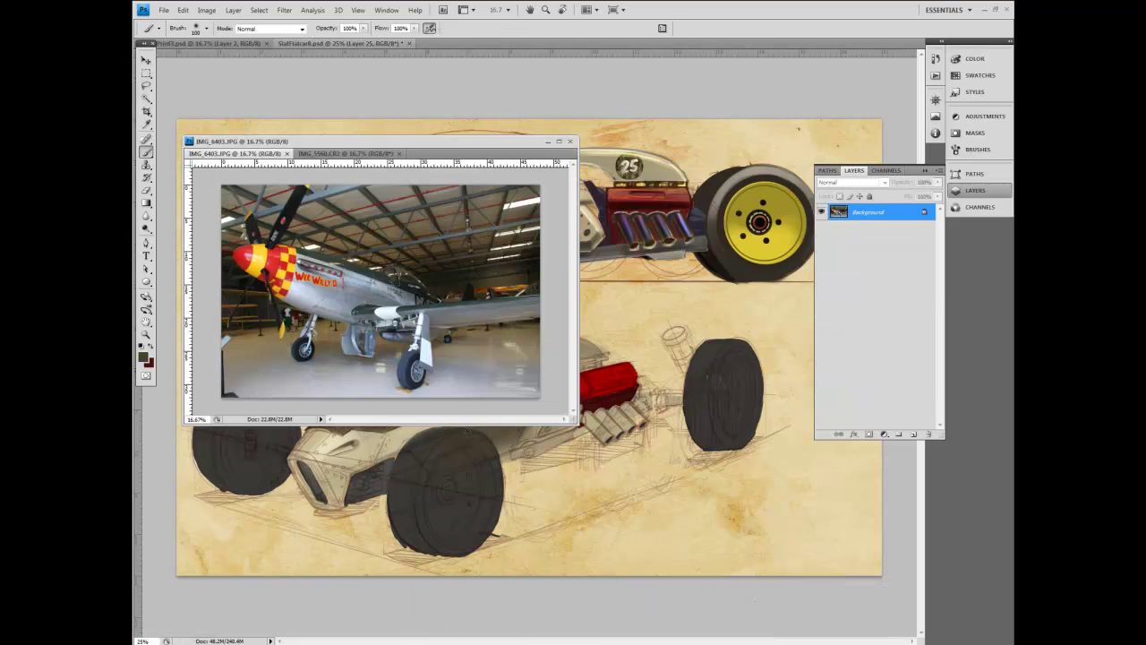
drag(407, 146, 544, 74)
click(508, 80)
drag(517, 78, 383, 67)
drag(569, 343, 526, 308)
drag(457, 72, 432, 74)
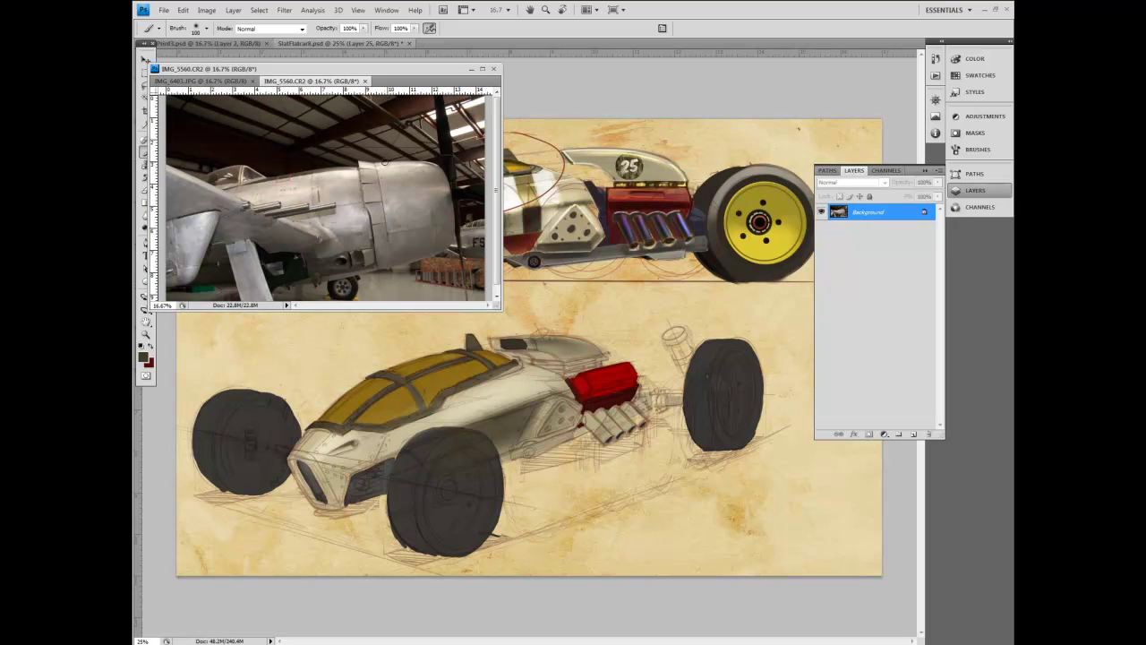
click(545, 84)
drag(446, 73, 447, 92)
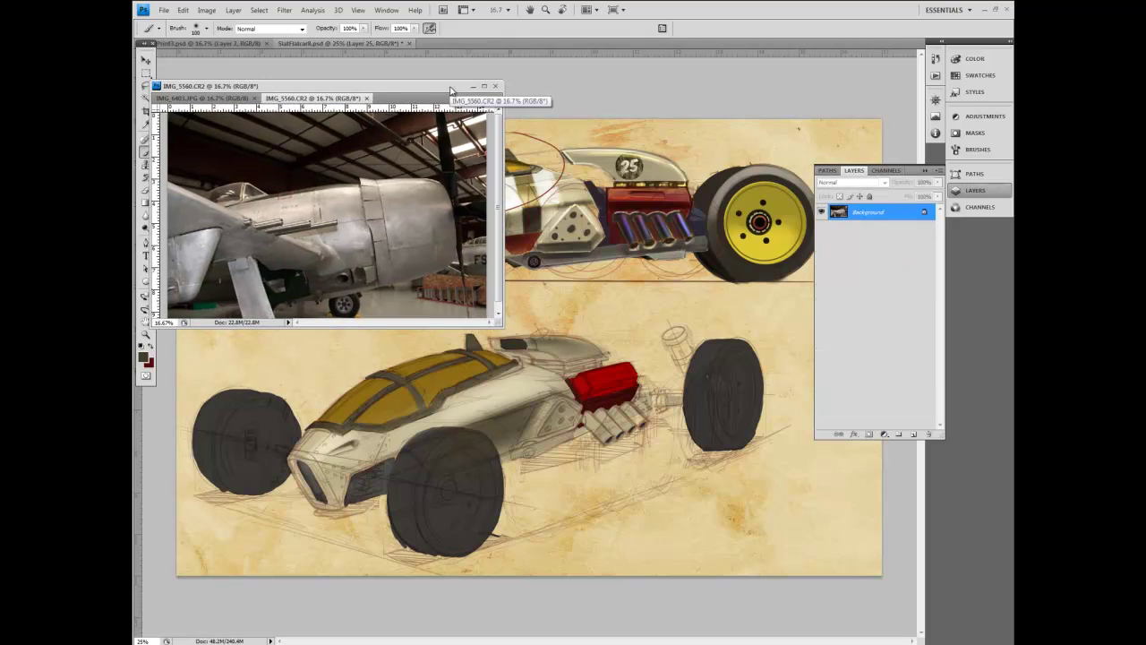
click(473, 87)
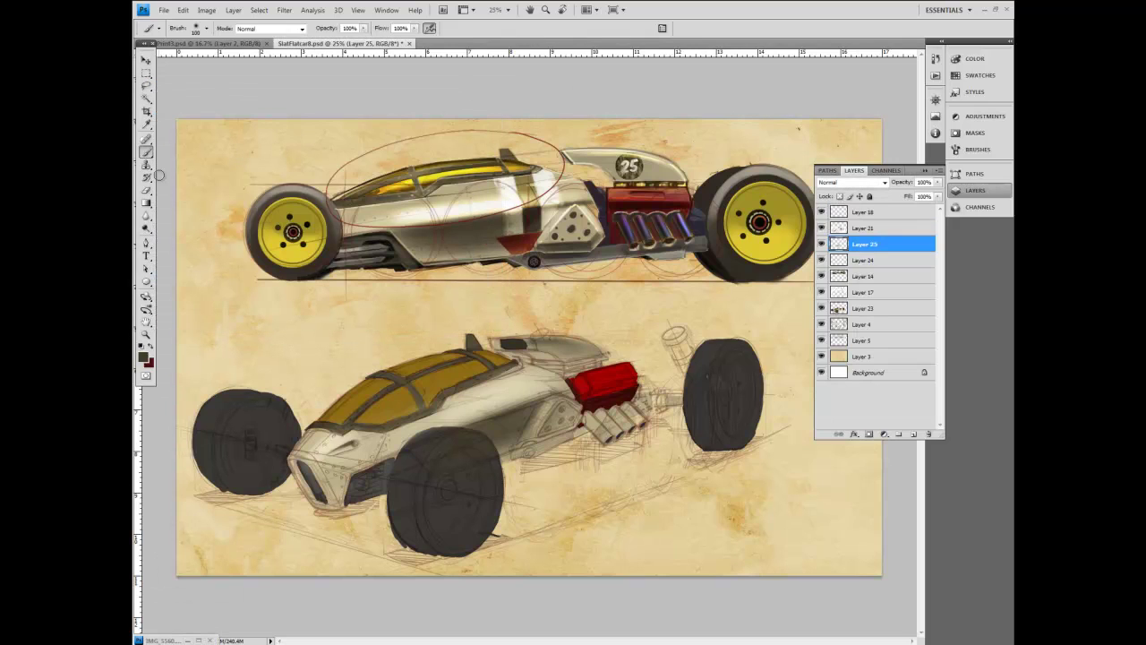
Step: Pick a light cream foreground colour based on the body, add a new layer above Layer 25, and shrink the brush
key(i)
click(502, 394)
click(144, 358)
click(512, 232)
key(b)
key(ctrl+shift+n)
key(Return)
key(bracketleft)
key(bracketleft)
key(bracketleft)
key(bracketleft)
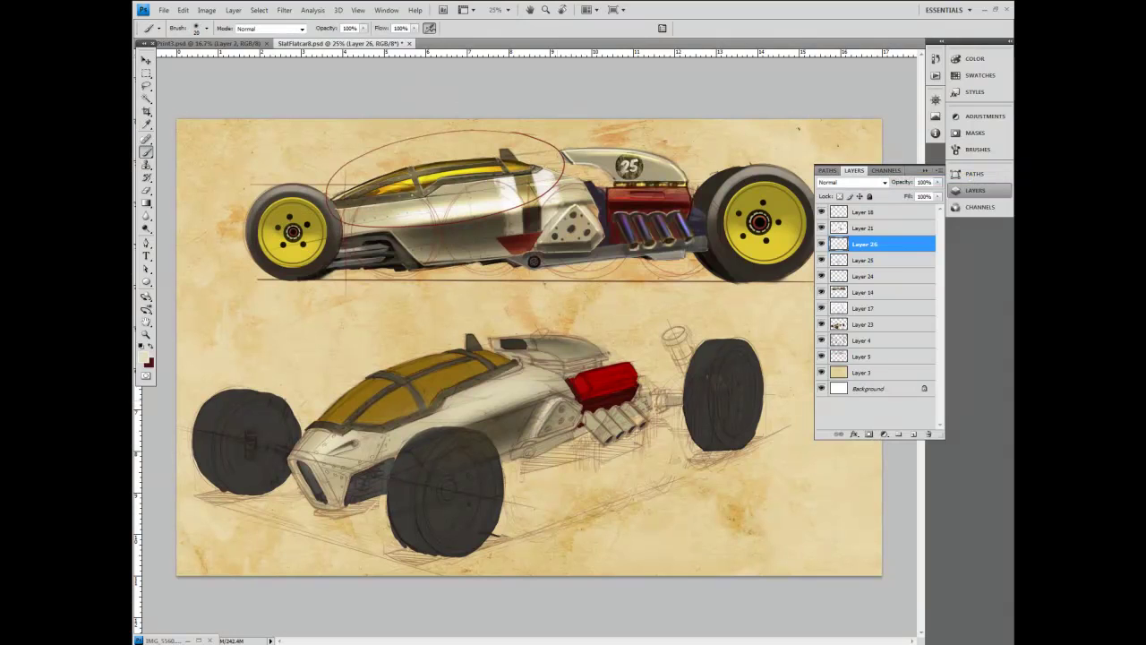
Step: Check the sketch lines on Layer 21 by toggling visibility, and place Layers 26 and 25 above it with Layer 25 active
click(821, 227)
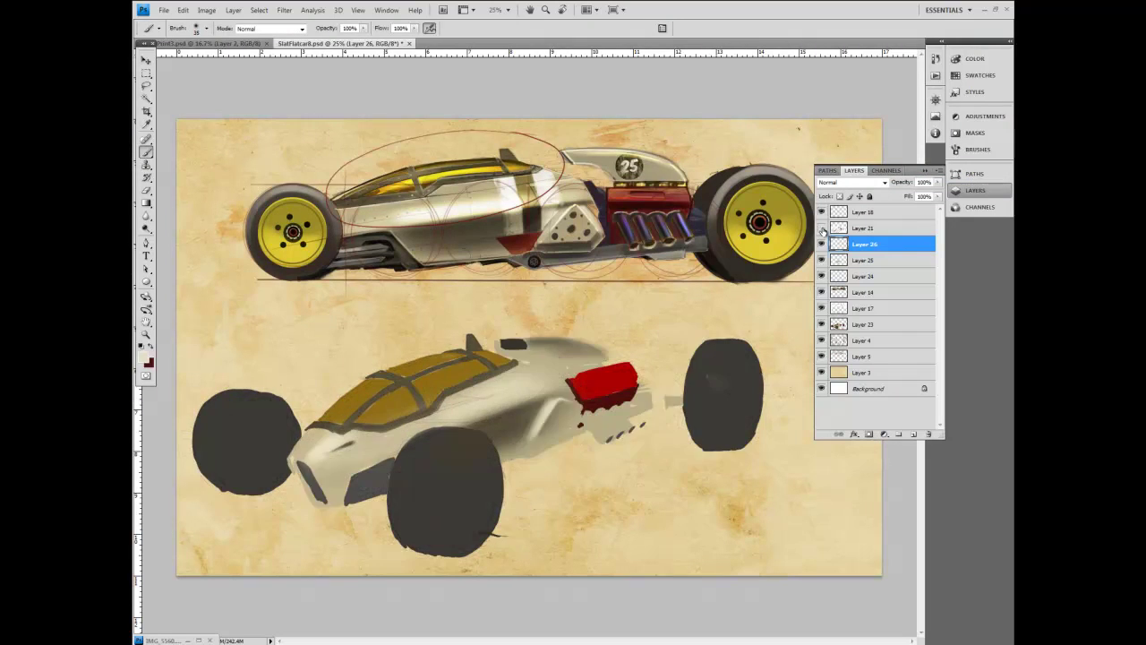
click(822, 227)
mouse_move(863, 246)
mouse_down()
mouse_move(864, 221)
mouse_move(870, 242)
mouse_up()
click(821, 260)
click(821, 261)
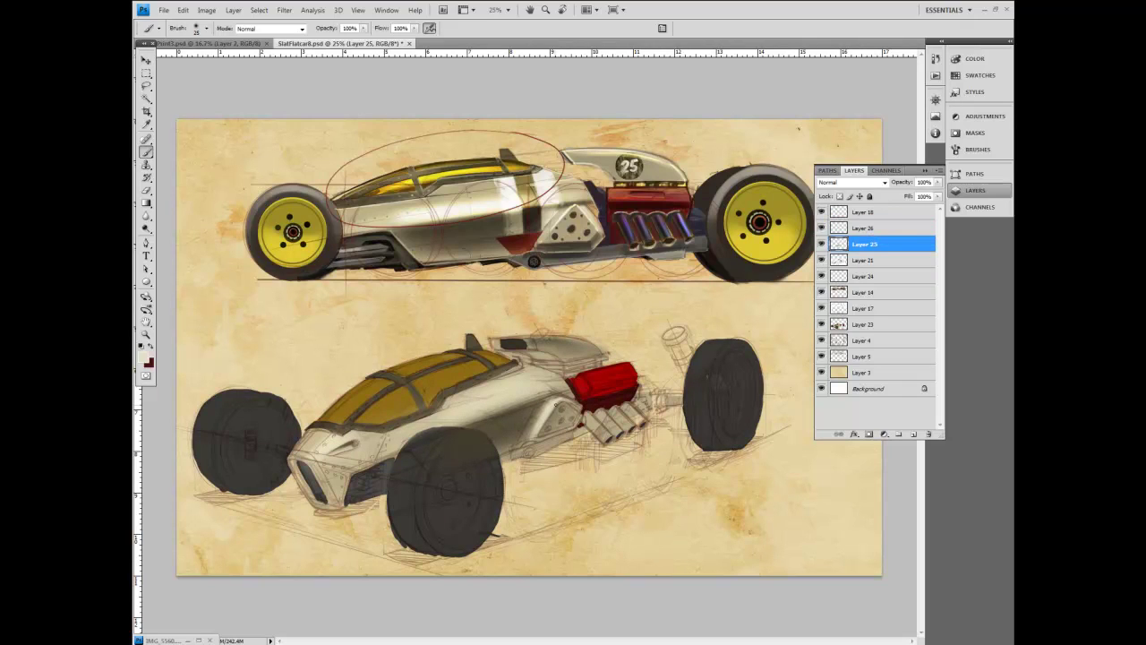
Step: Sample the dark flank colour from the lower car and lasso the triangular side panel ahead of the exhaust pipes
alt+click(499, 411)
key(bracketright)
key(bracketright)
key(bracketright)
key(bracketright)
key(l)
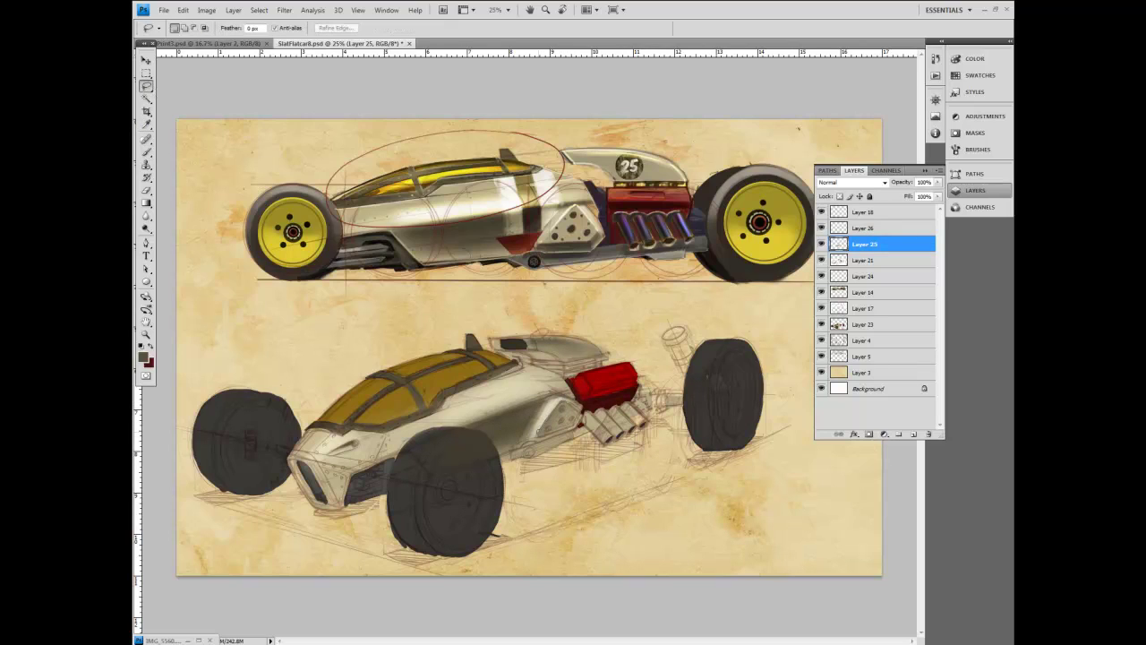
mouse_move(581, 411)
mouse_down()
mouse_move(574, 403)
mouse_move(594, 406)
mouse_up()
Step: Shade the selected triangular panel with a soft 300 px brush, keeping the sampled colour, and clear the selection
click(147, 151)
key(bracketright)
key(bracketright)
key(bracketright)
key(bracketright)
key(bracketright)
key(bracketright)
key(bracketright)
key(bracketright)
key(bracketright)
click(144, 358)
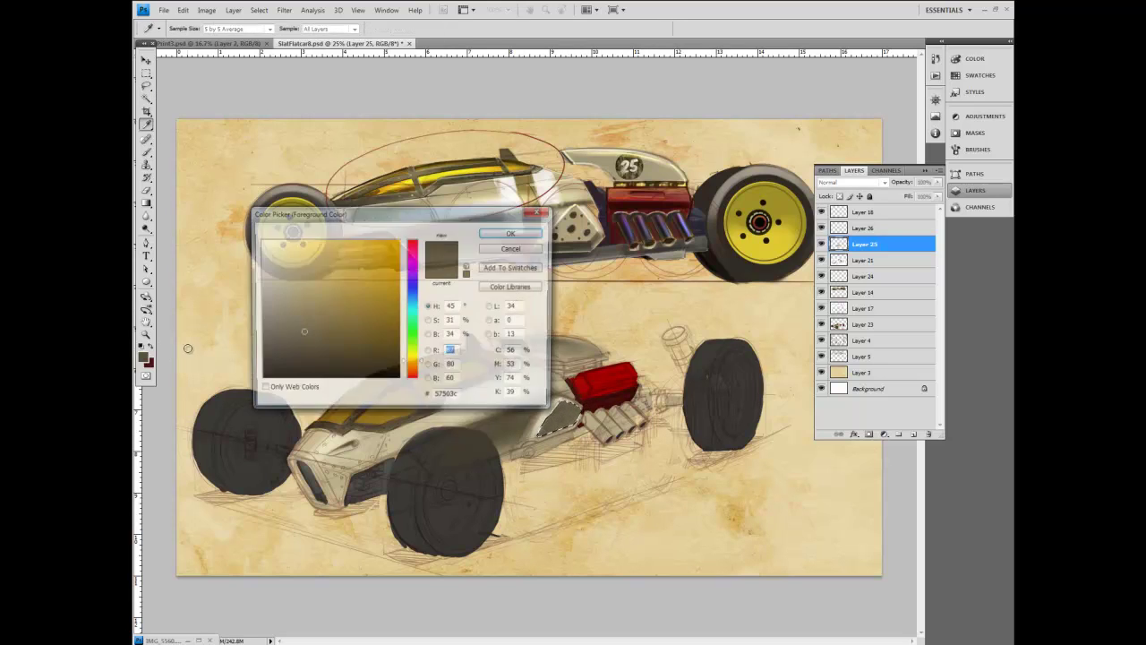
click(510, 253)
key(ctrl+d)
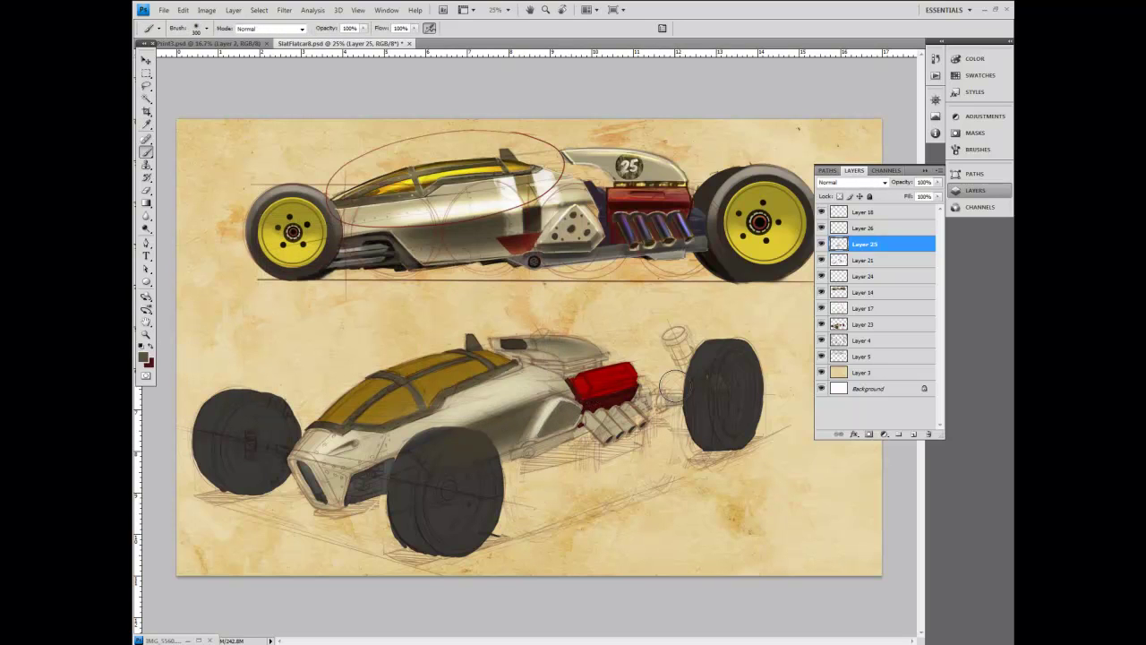
Step: Lasso the strip along the base of the rear cowl, shade it with the soft brush, and deselect it
click(146, 86)
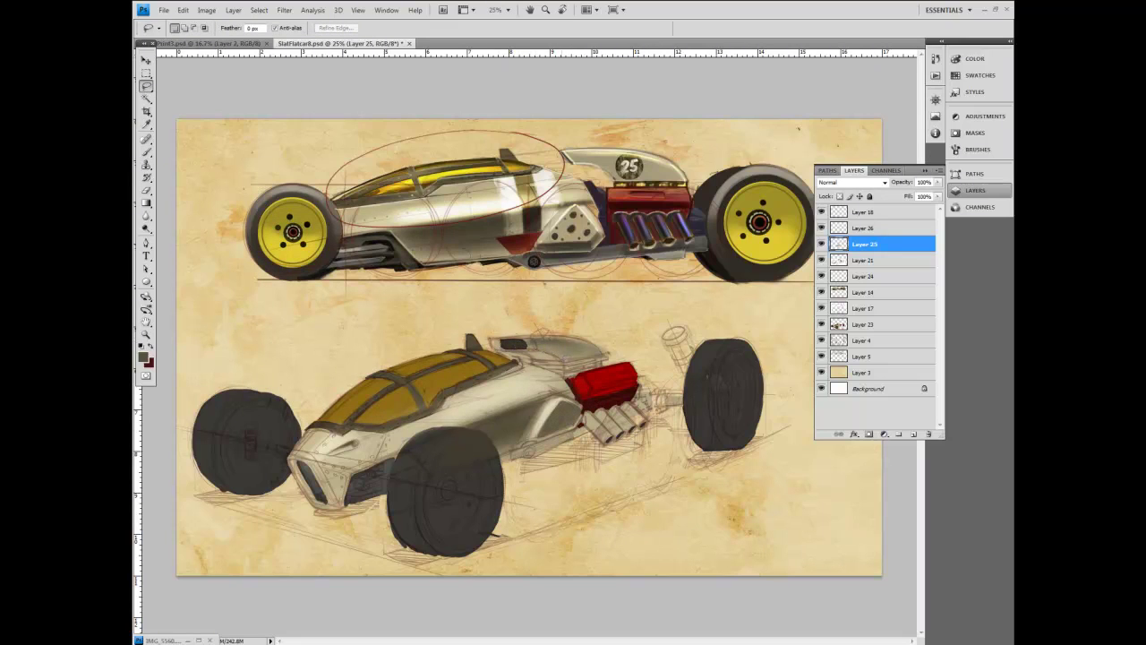
key(b)
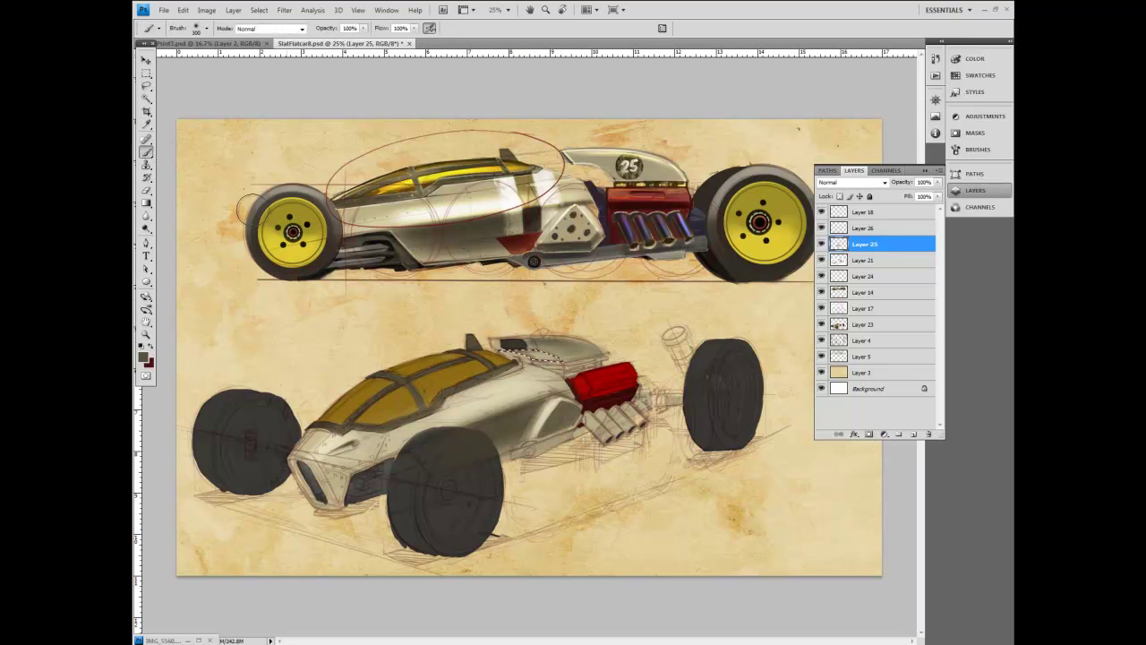
drag(503, 348, 562, 349)
key(ctrl+d)
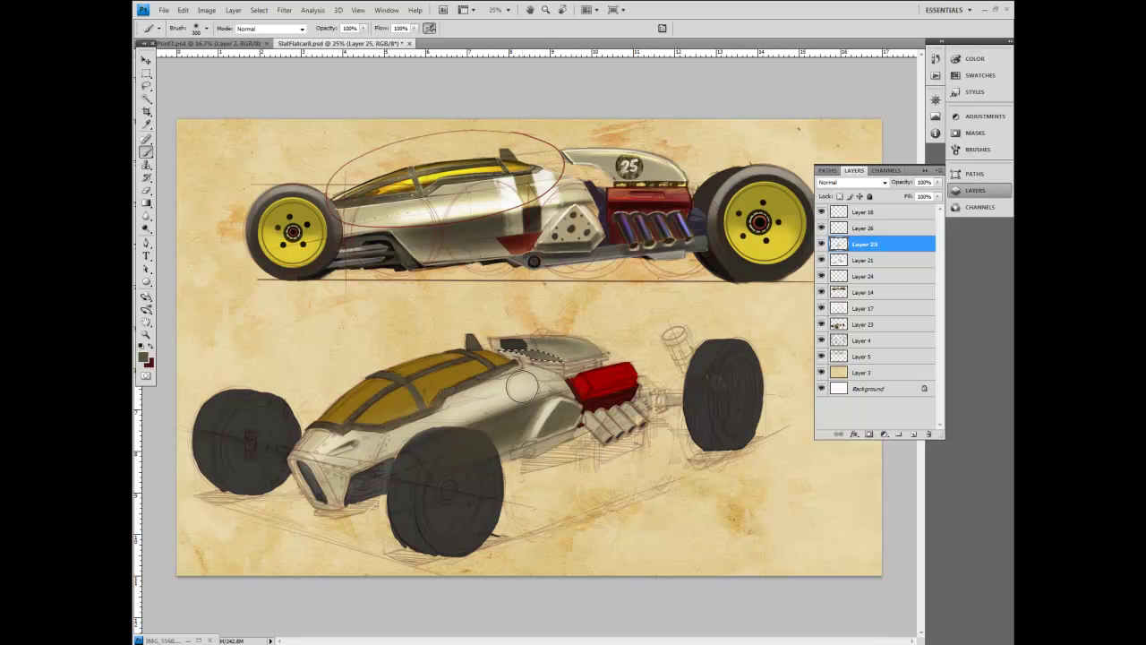
Step: Paint the gap between the rear cowl and red engine with the hard 19 px brush in dark brown 2c281d
click(143, 357)
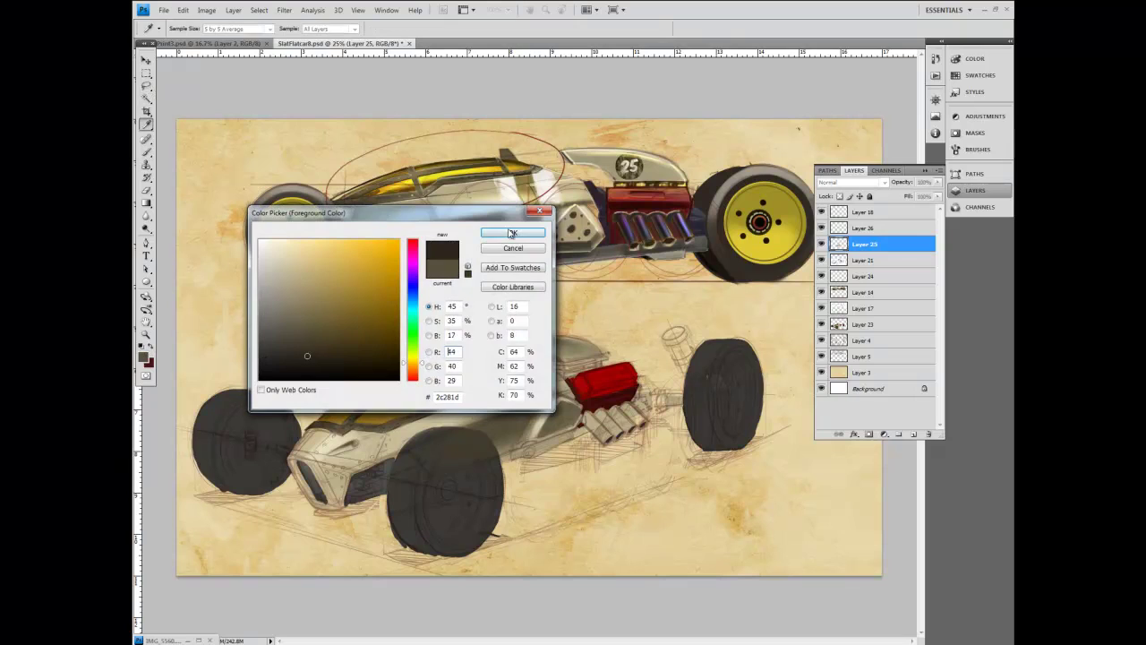
click(512, 233)
click(201, 27)
double_click(154, 118)
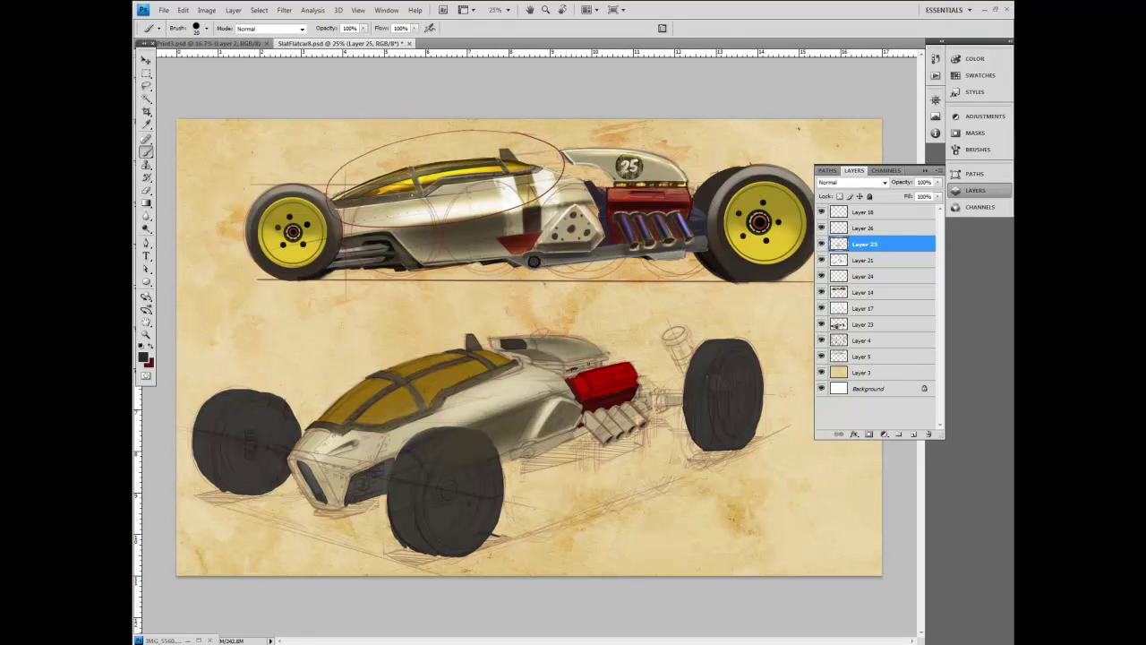
drag(599, 361, 566, 375)
mouse_move(587, 365)
mouse_down()
mouse_move(566, 368)
mouse_move(582, 370)
mouse_up()
key(bracketleft)
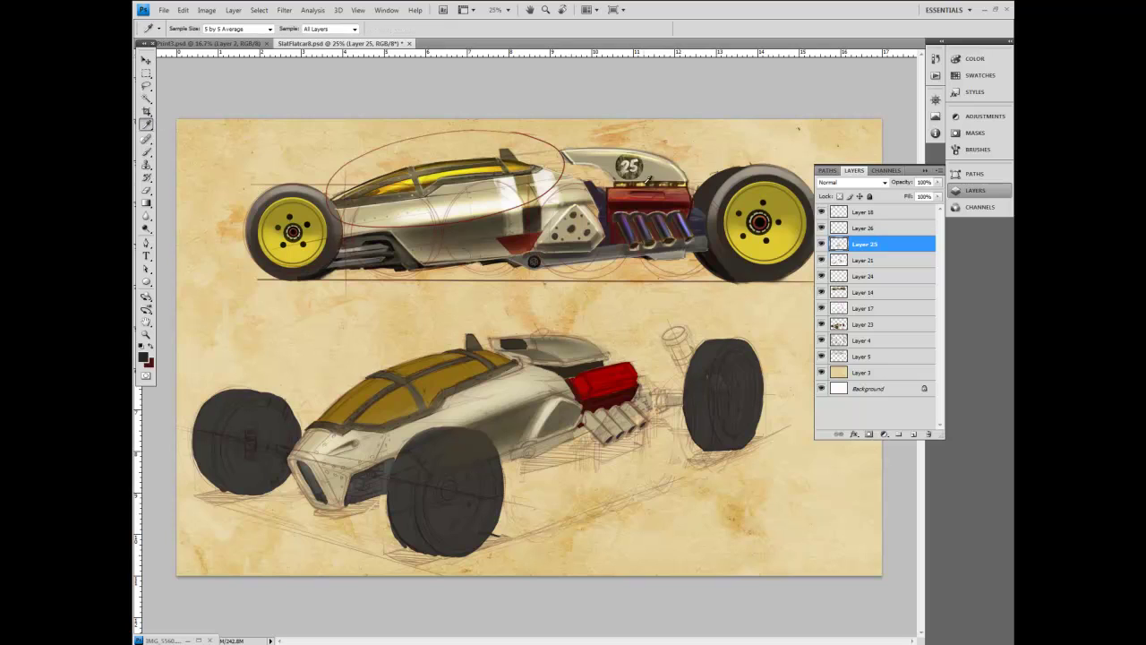
Step: Sample a golden tan and paint small details into the dark gap under the rear cowl with a reduced hard brush
alt+click(179, 137)
click(206, 28)
double_click(191, 119)
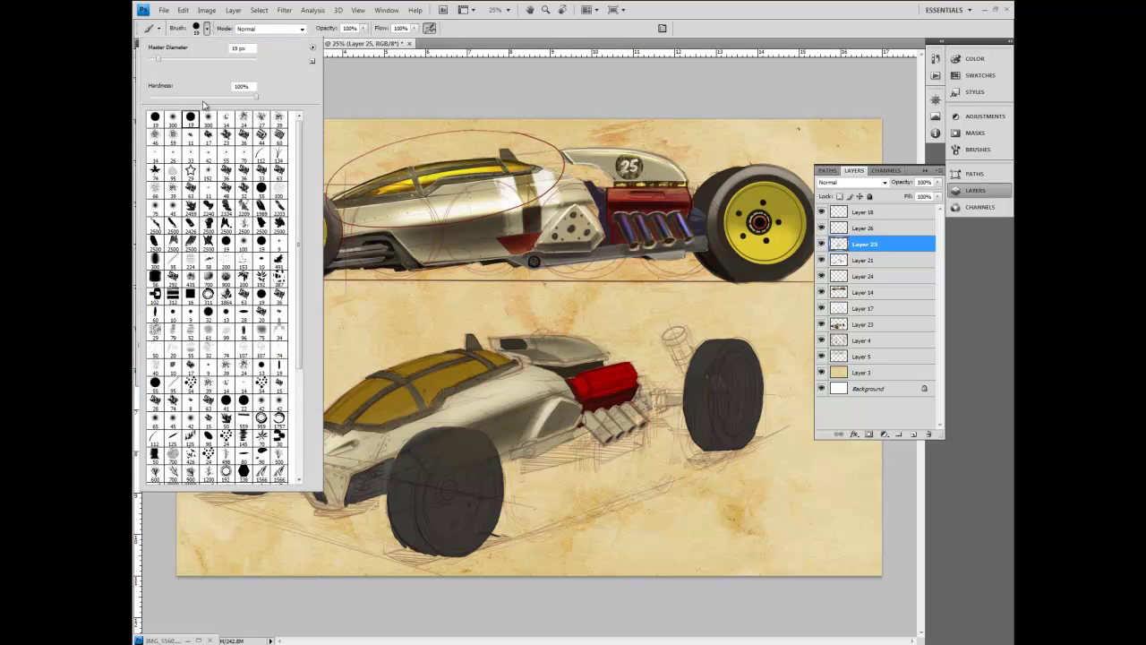
key(bracketleft)
key(bracketleft)
key(bracketleft)
key(bracketleft)
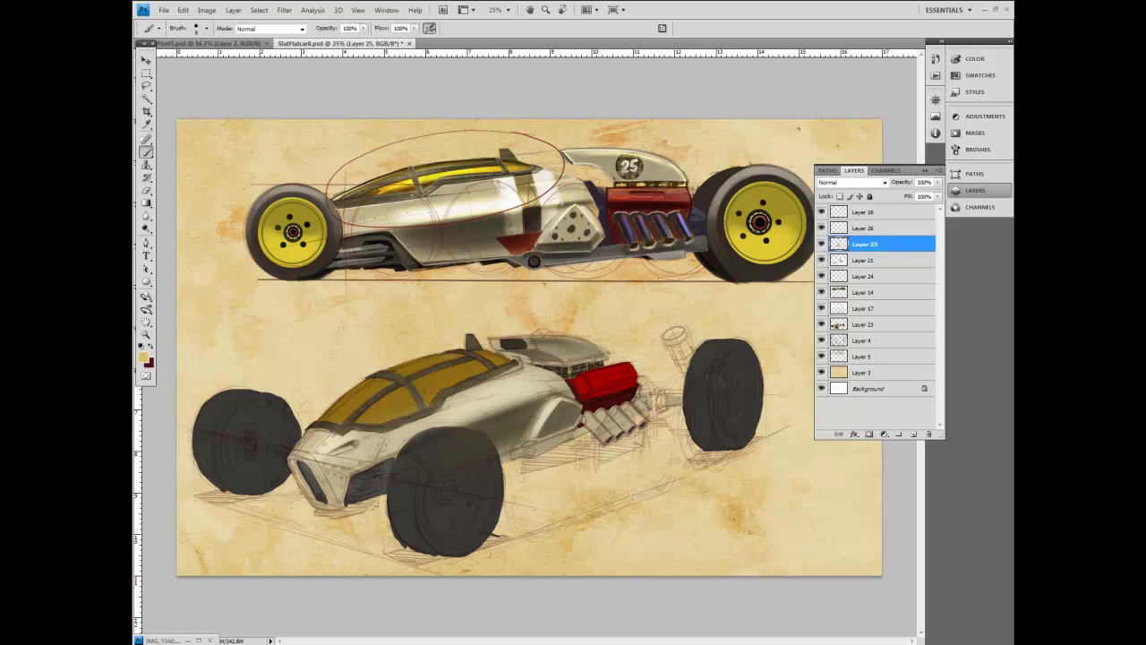
Step: Switch the foreground to a paler cream and add fine highlights to the details under the rear cowl
click(144, 357)
drag(279, 247, 260, 256)
click(511, 233)
key(bracketright)
key(bracketleft)
Step: Sample the shaded body, darken the colour to 1e1d1a, and draw thin panel lines across the lower car's upper body
alt+click(540, 416)
key(bracketright)
key(bracketright)
click(143, 357)
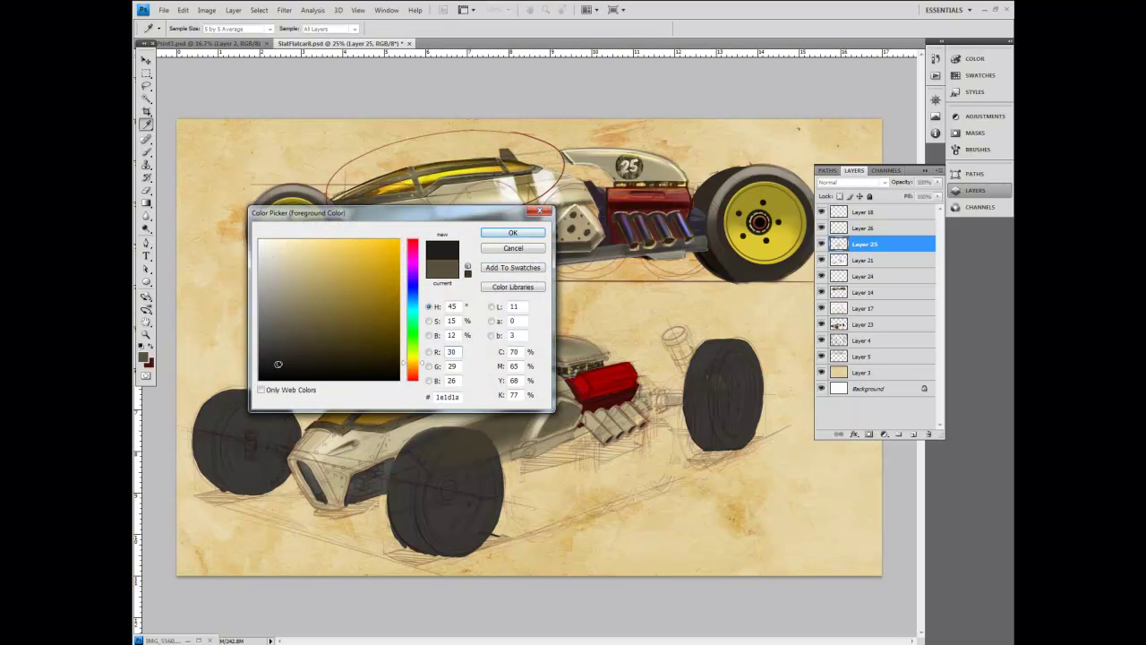
key(bracketleft)
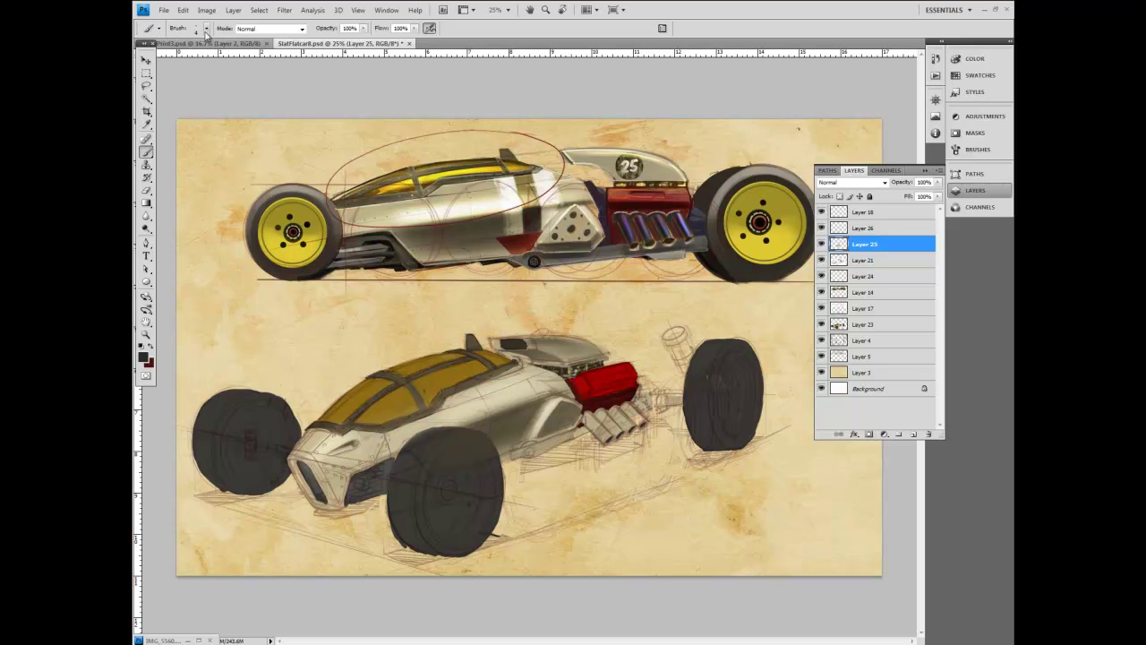
Step: Select the hard round 19 px brush, testing scribbles on the blank paper above the lower car and undoing them
drag(340, 322, 419, 349)
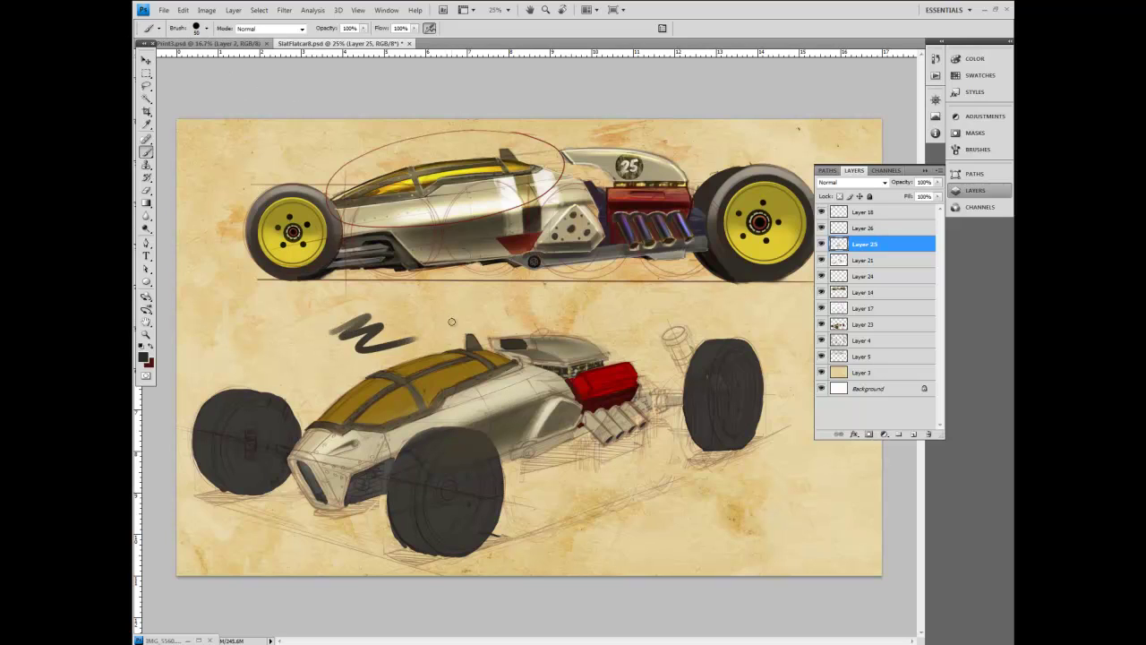
key(ctrl+z)
click(206, 28)
double_click(159, 123)
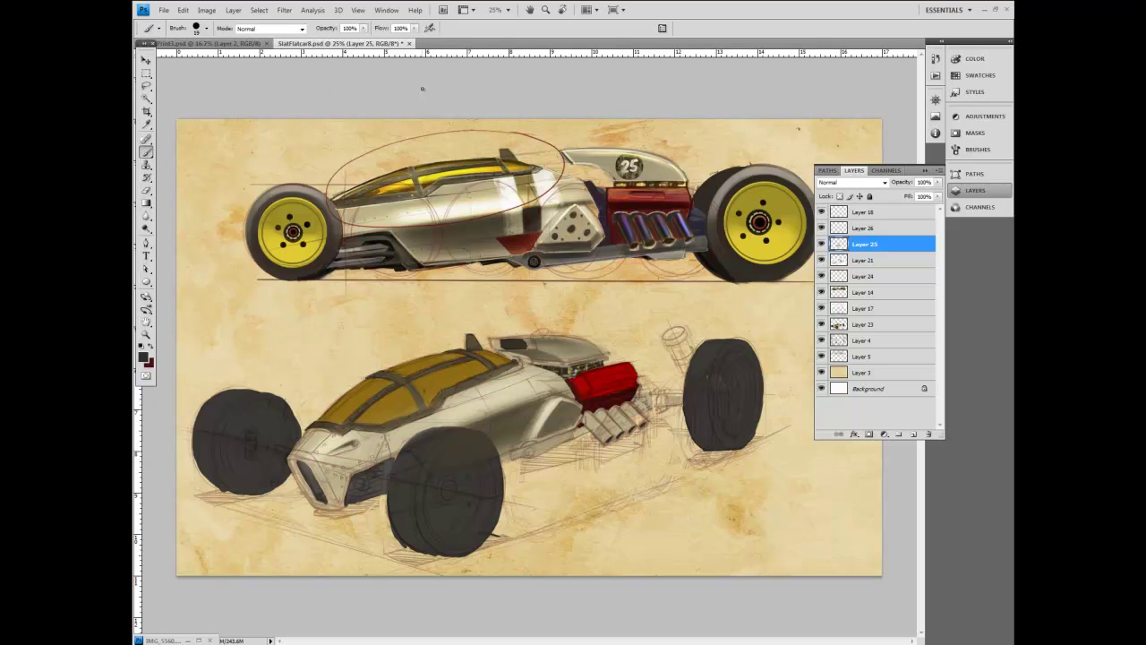
mouse_move(305, 329)
mouse_down()
mouse_move(363, 320)
mouse_move(410, 337)
mouse_up()
key(ctrl+z)
Step: Turn off Shape Dynamics and raise the brush tip spacing to 341%, testing dotted strokes on the blank paper
click(980, 150)
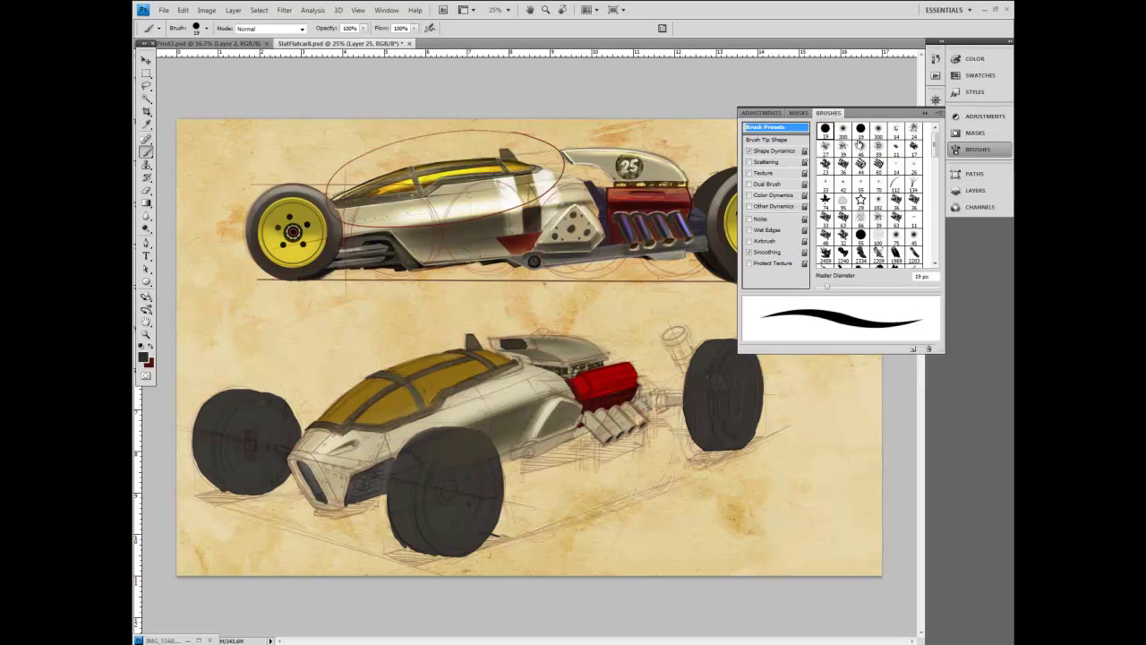
click(776, 145)
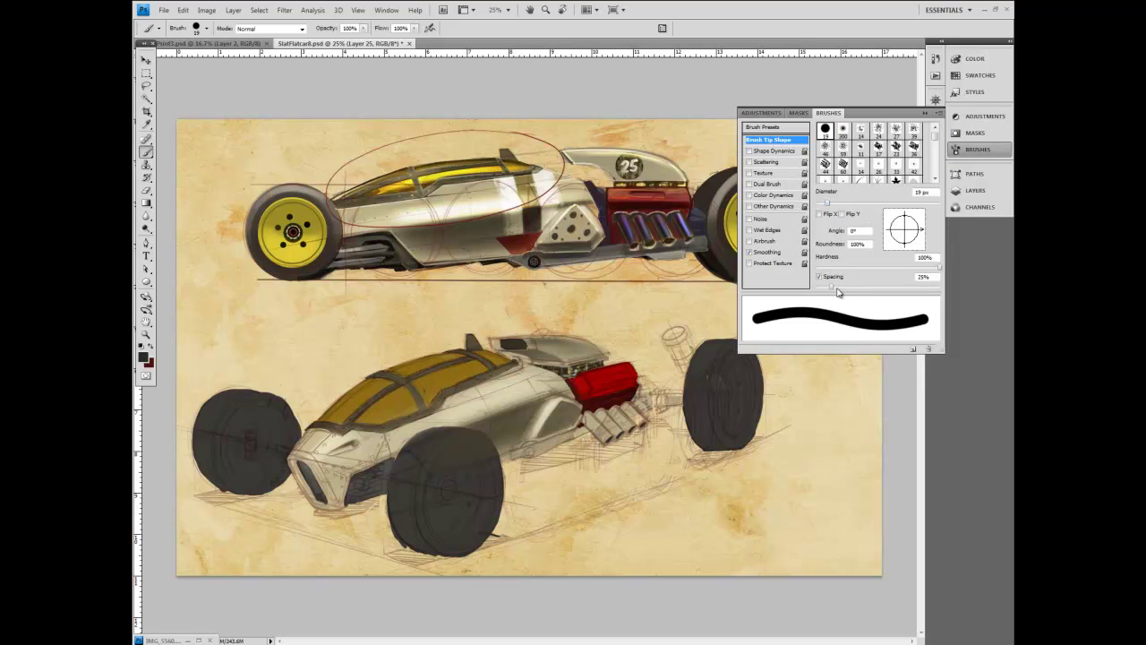
drag(840, 287, 899, 285)
drag(524, 484, 795, 527)
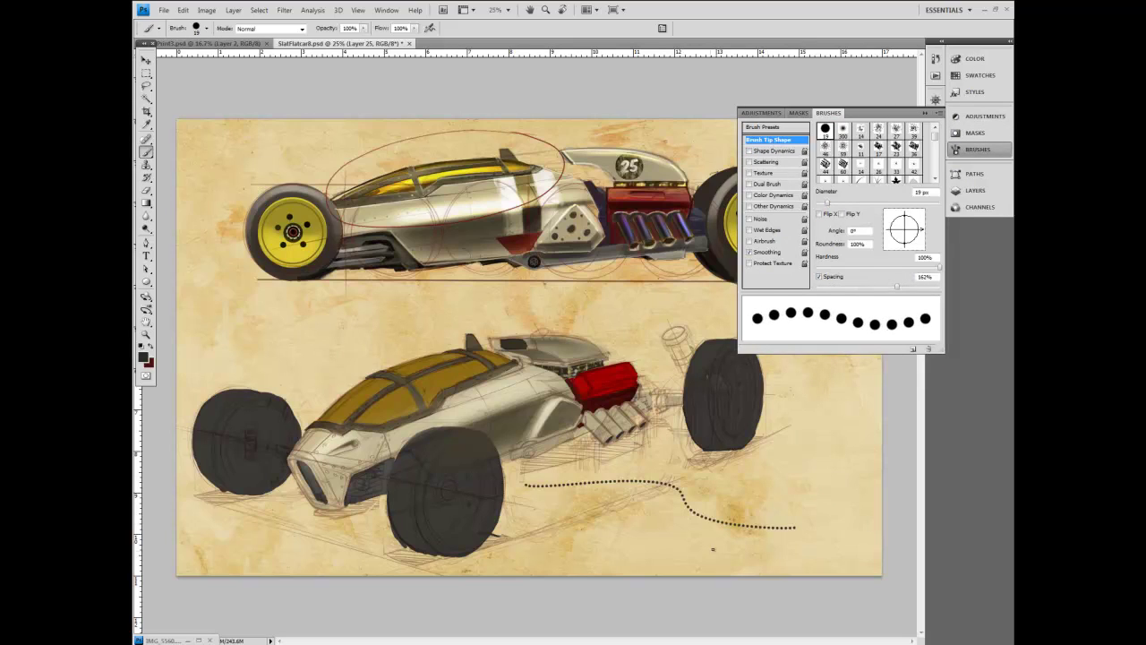
key(ctrl+z)
drag(897, 286, 918, 285)
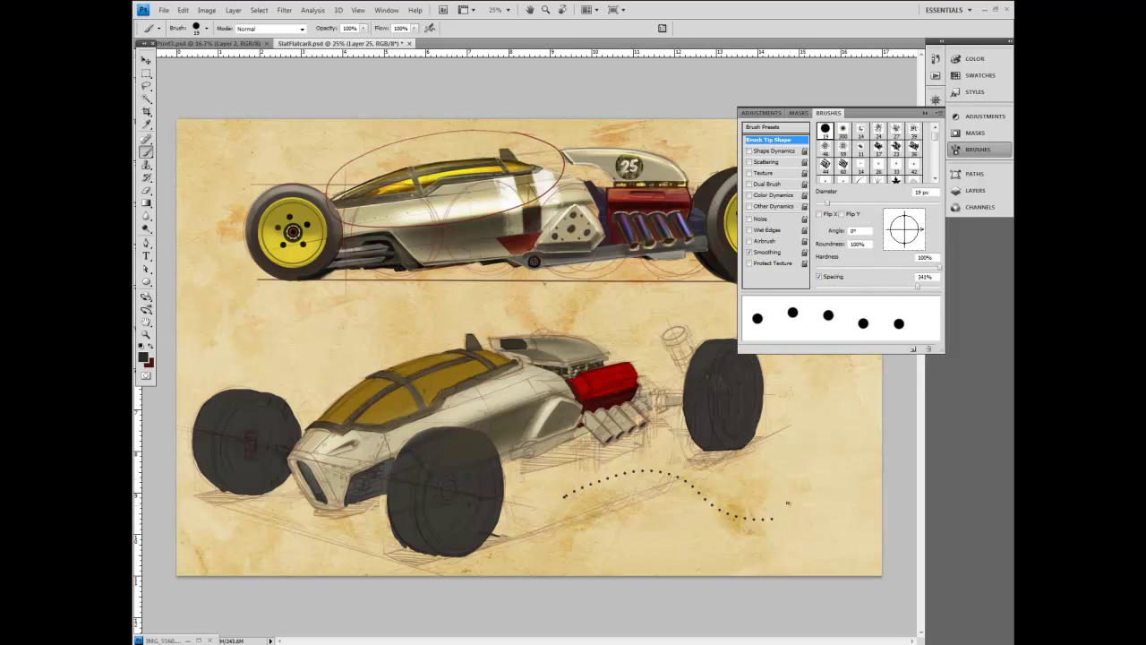
Step: Compare the dotted brush with the rivet seam in IMG_5560.CR2, raise its spacing to 726%, and minimise the photo
click(198, 640)
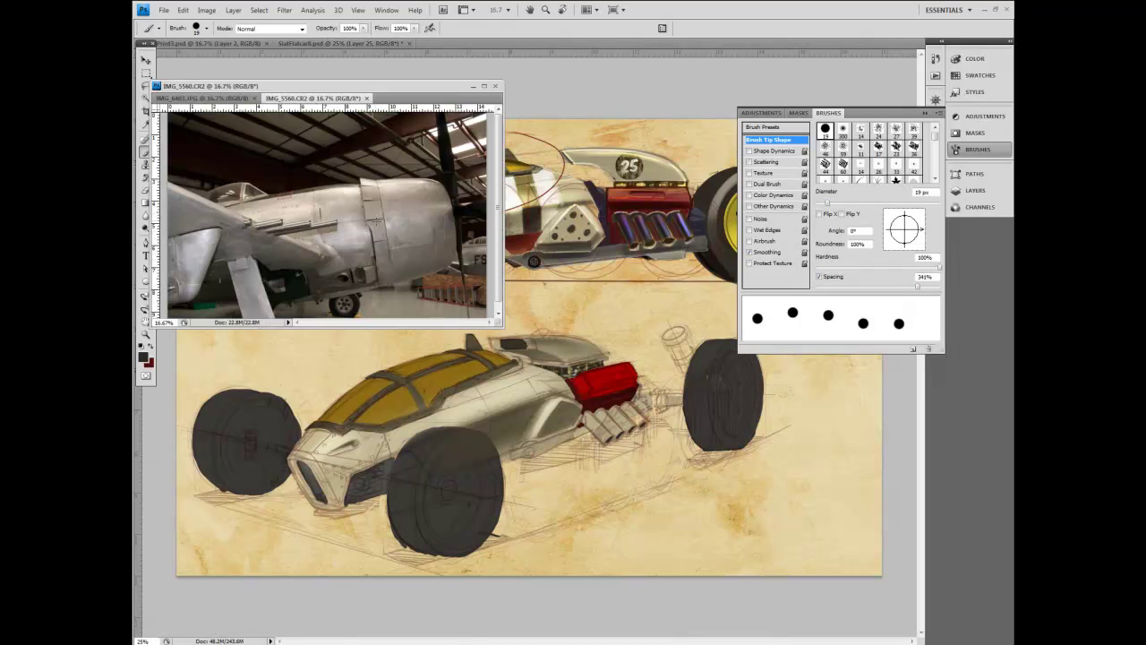
drag(369, 191, 361, 245)
drag(918, 286, 930, 287)
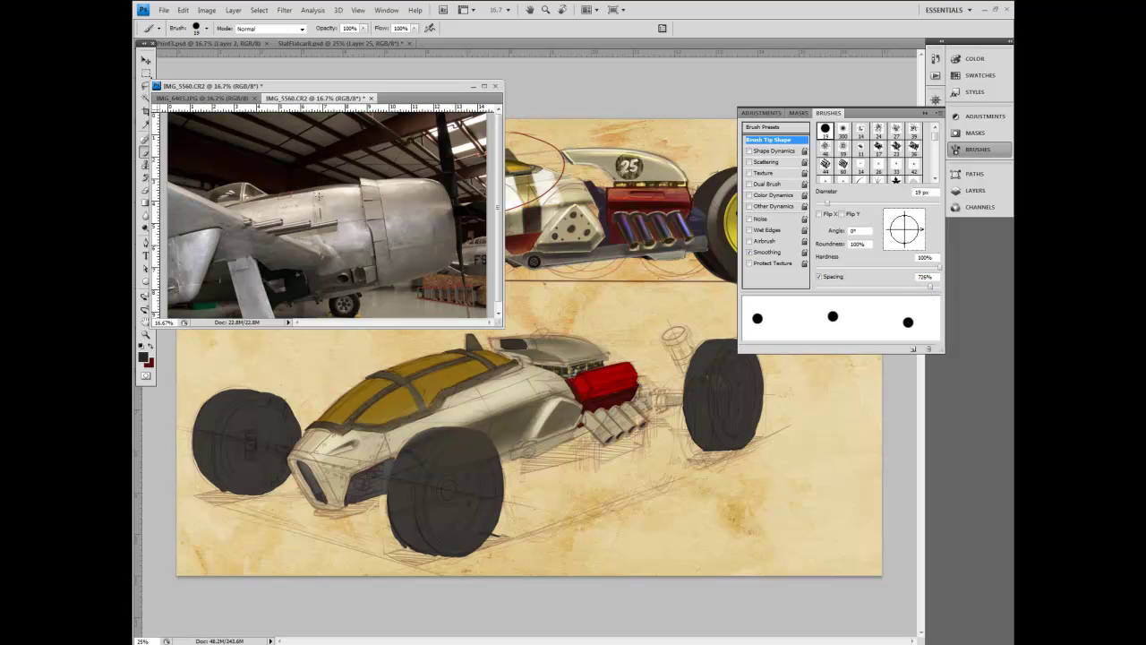
click(473, 86)
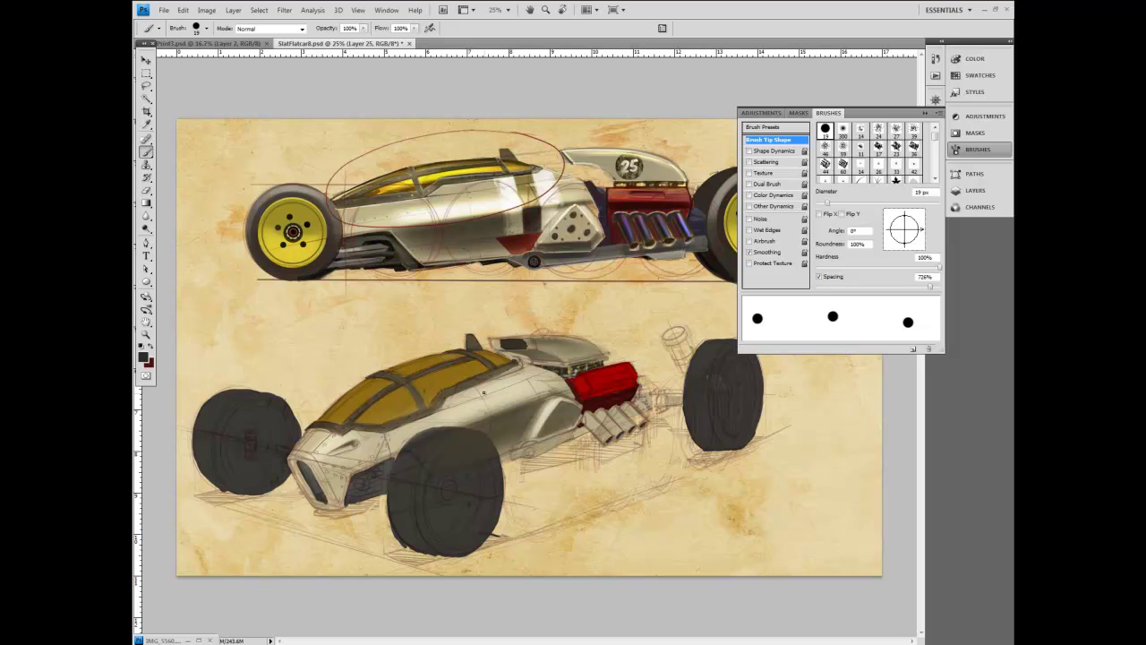
Step: Reduce the dotted rivet brush to 15 px, tighten its spacing slightly, and bring the layer list back
key(bracketleft)
drag(930, 286, 926, 287)
click(974, 190)
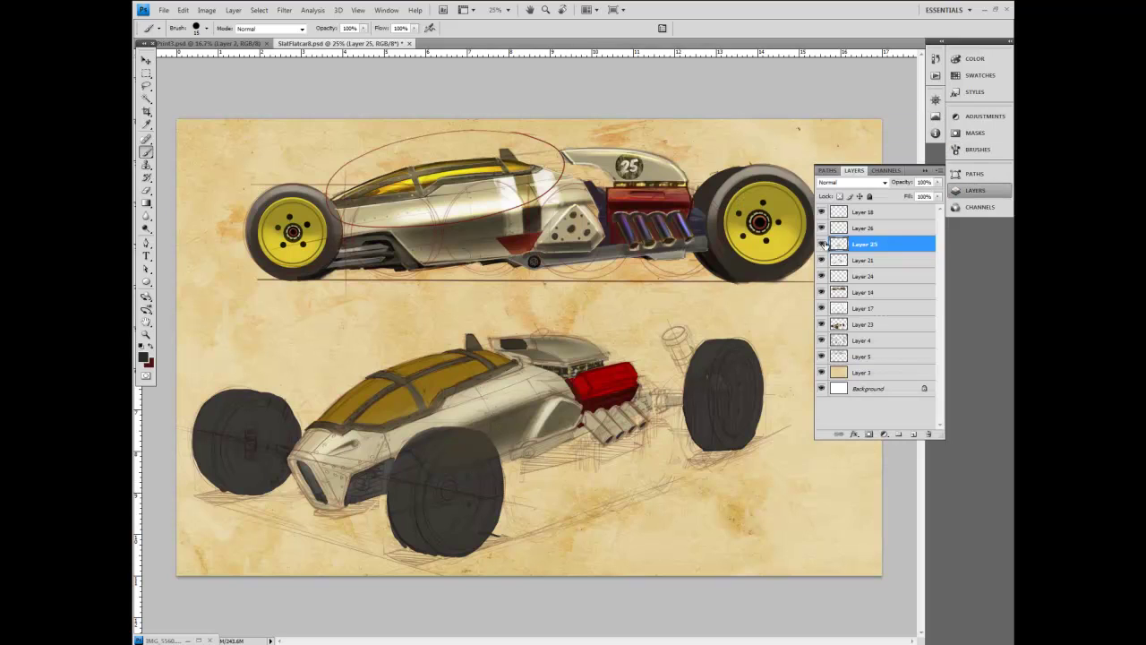
Step: Add a new layer above Layer 25 and dot rivets along the lower car's body panels and canopy frame, erasing stray dots
click(939, 171)
click(906, 177)
key(Return)
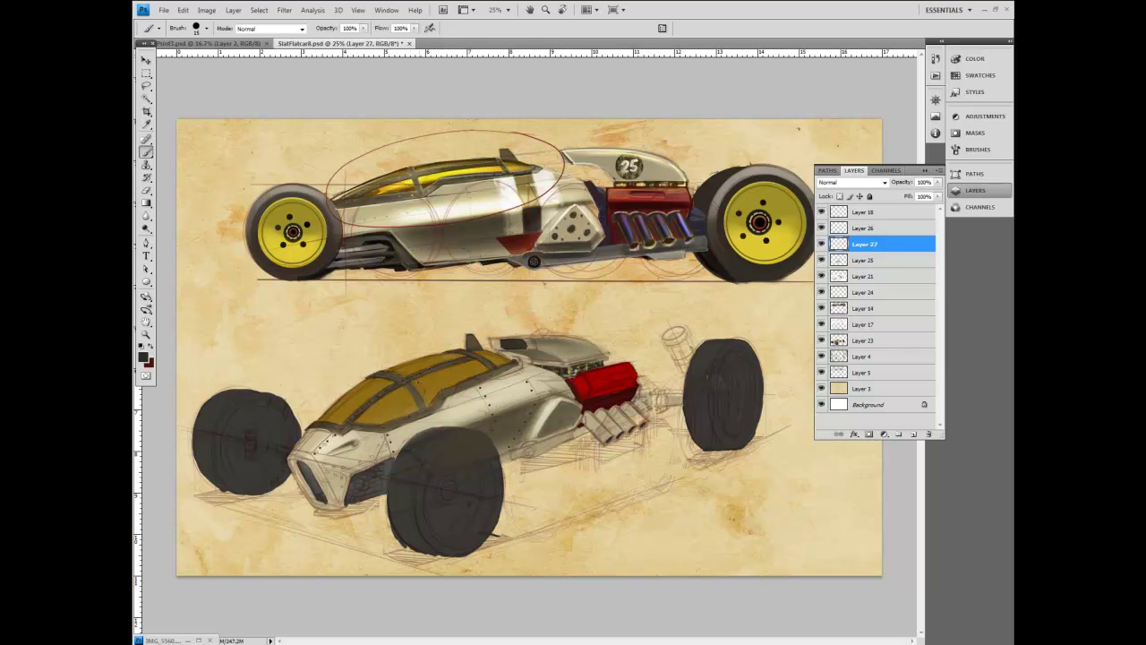
click(366, 374)
click(146, 189)
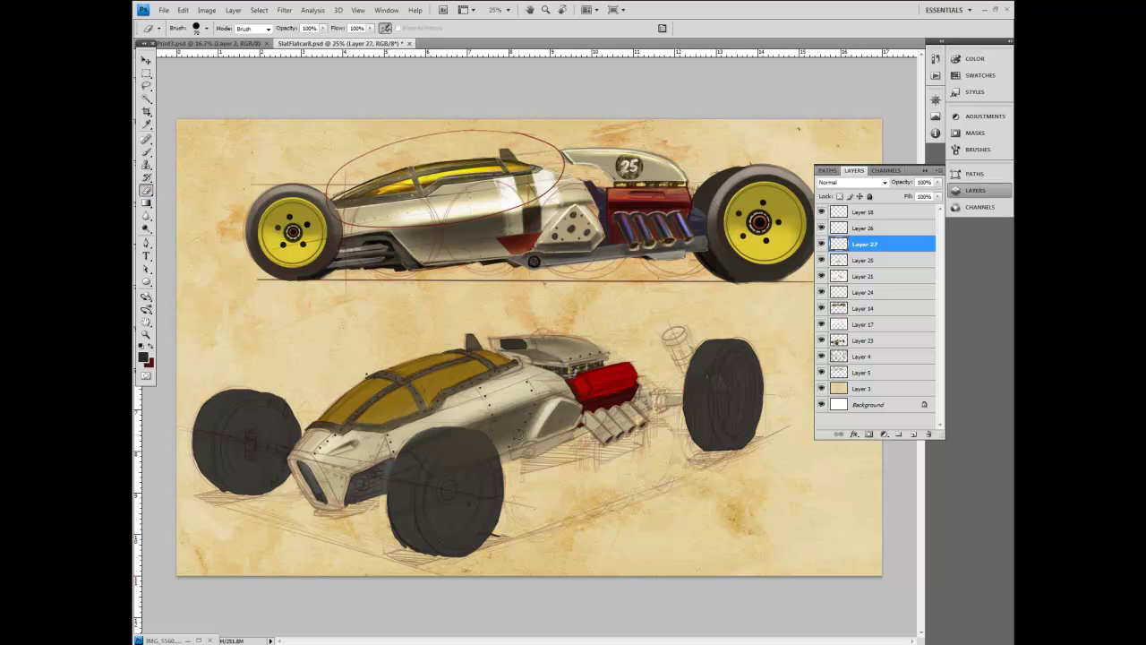
key(b)
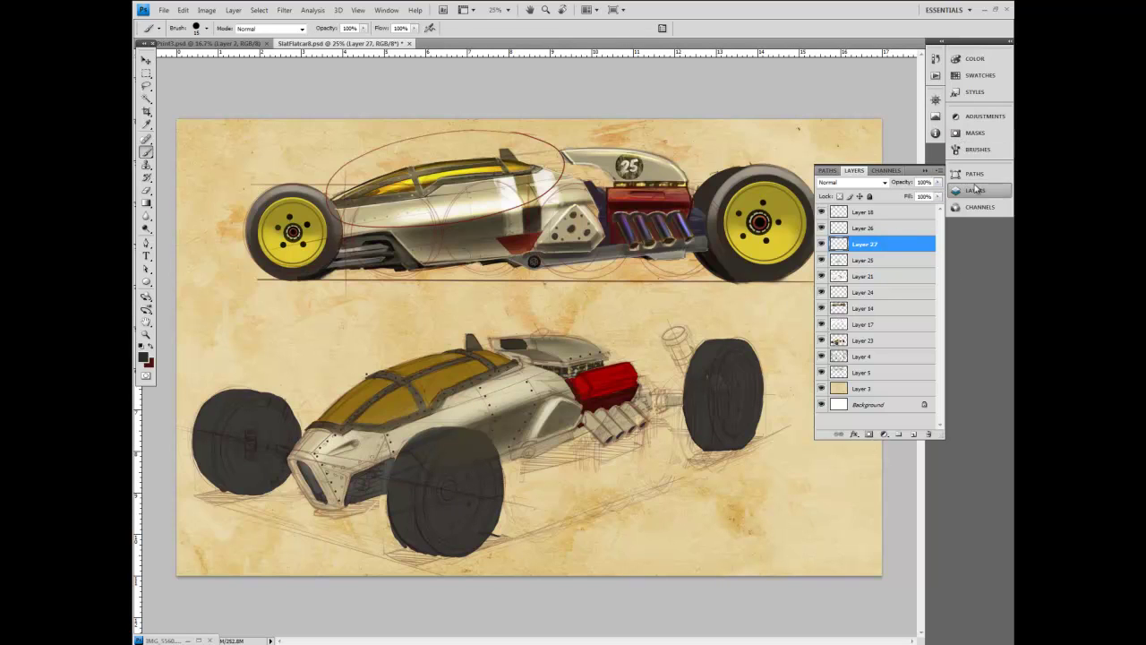
Step: Save the current dotted brush as a new brush preset named "rivets"
click(976, 149)
click(926, 113)
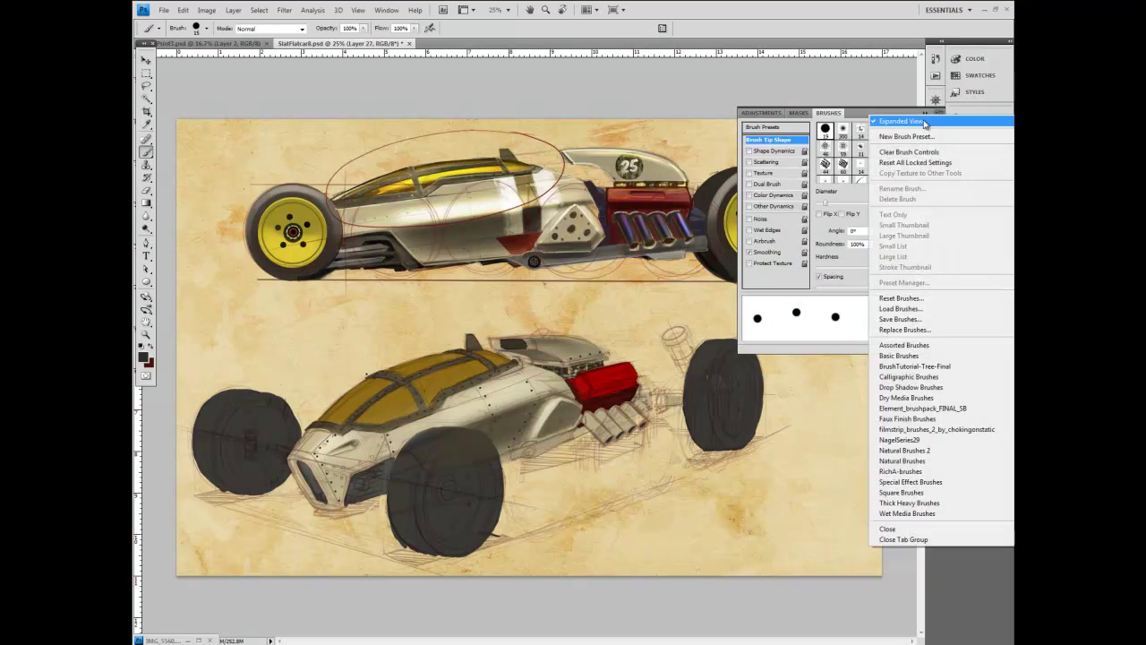
click(922, 136)
drag(567, 228, 510, 227)
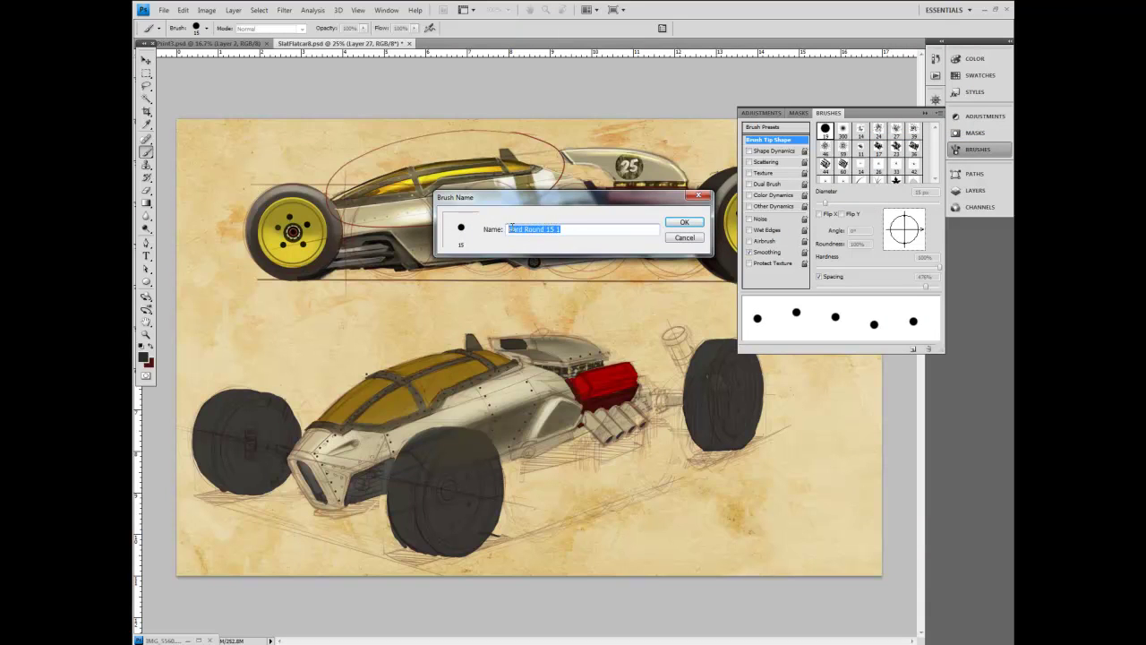
text(rivets)
key(Return)
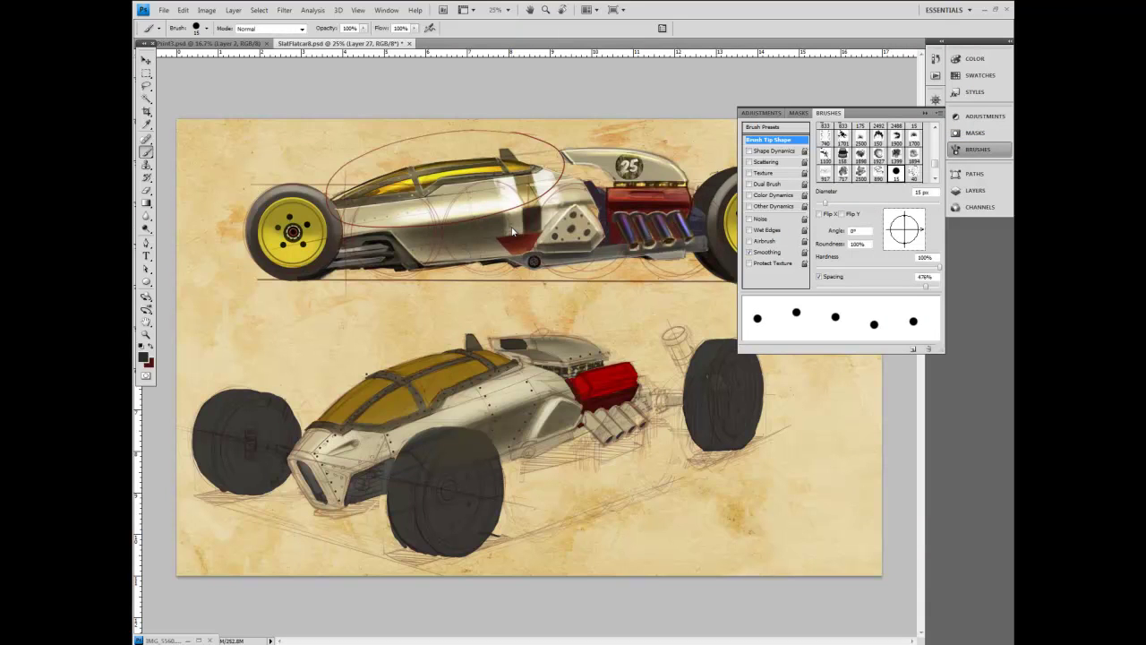
click(925, 113)
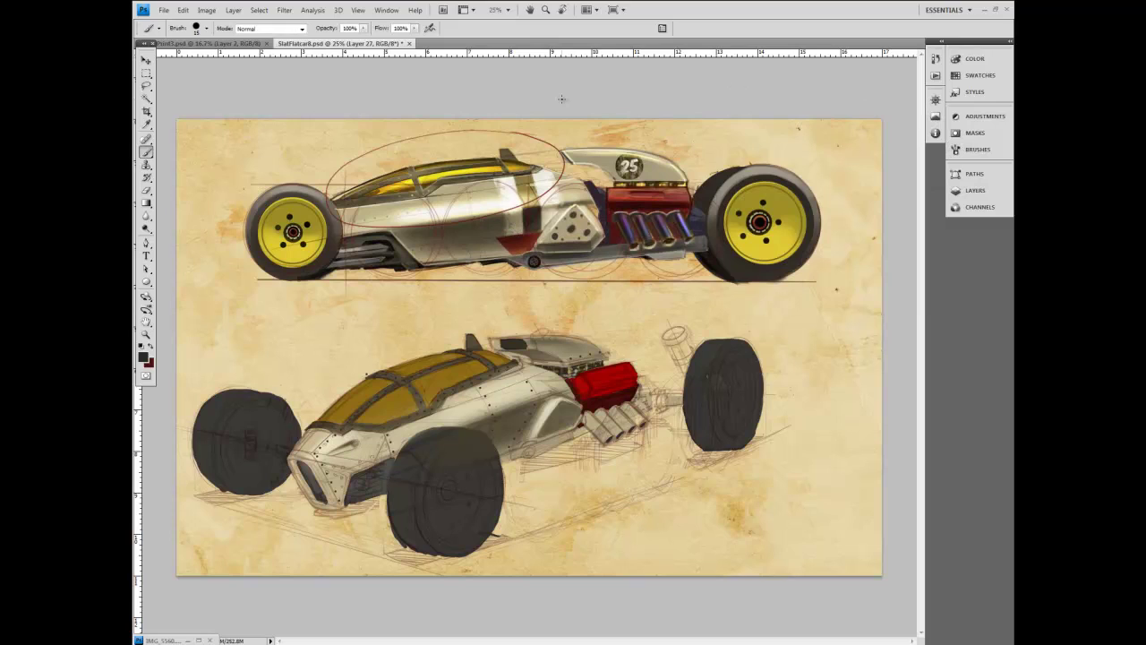
Step: Choose the hard round 19 px brush and paint the holes in the lower car's side plate beside the exhausts
click(975, 190)
click(207, 28)
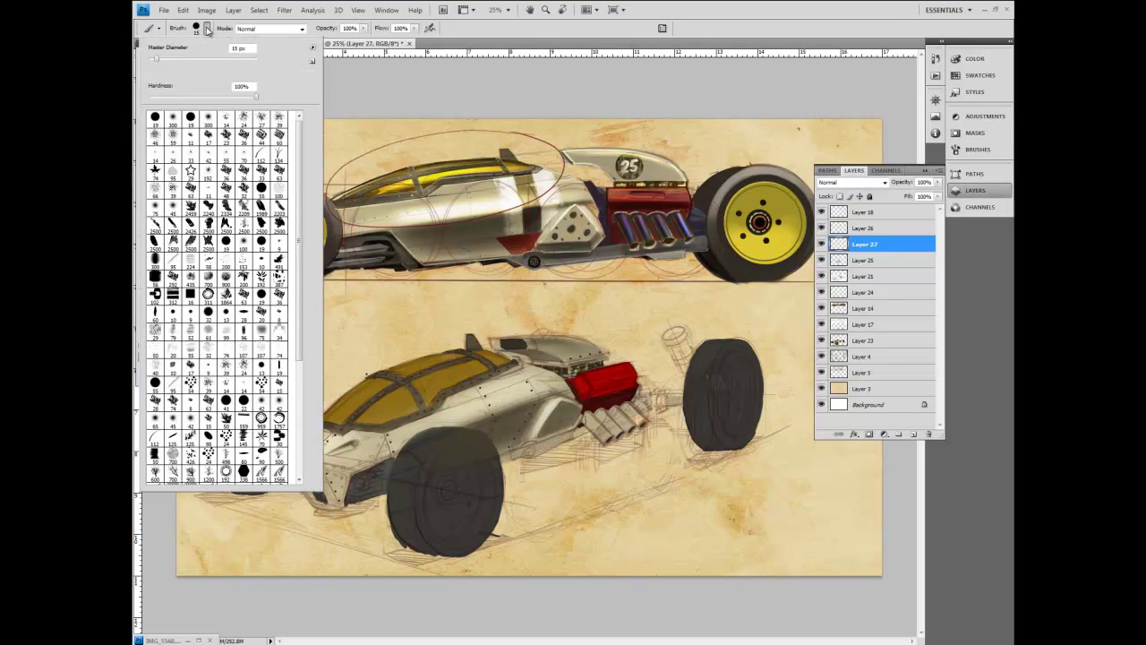
double_click(190, 119)
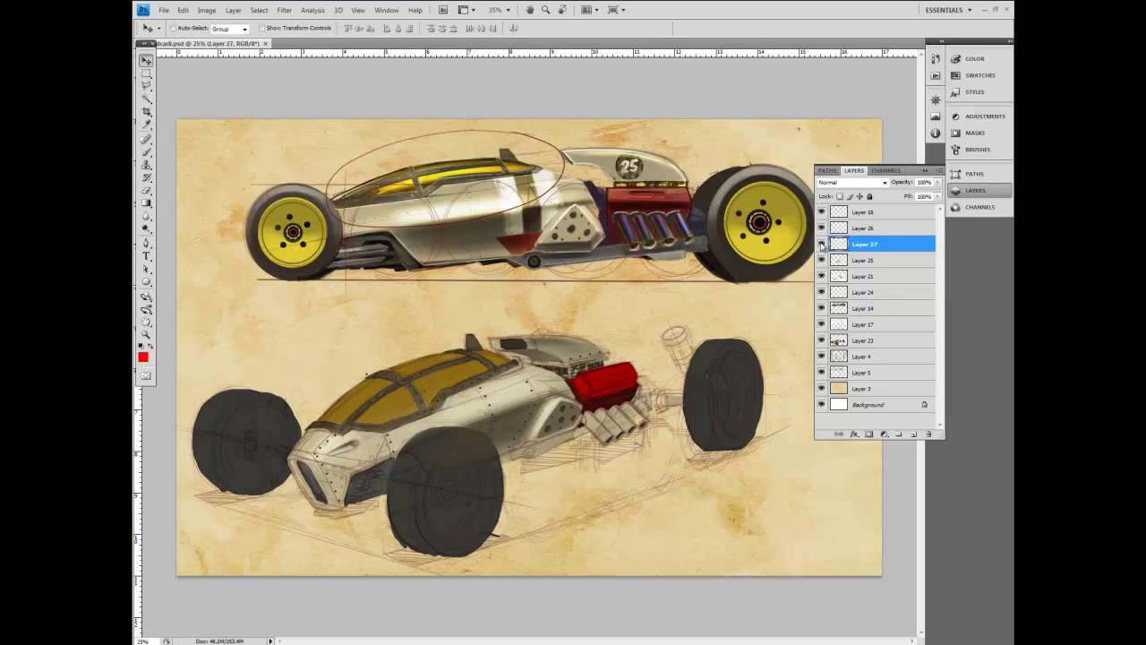
Step: Toggle the visibility of Layer 27 and Layer 25 to check their contents, and select Layer 25 for erasing
click(821, 244)
click(821, 243)
click(821, 259)
click(821, 260)
click(860, 260)
click(150, 192)
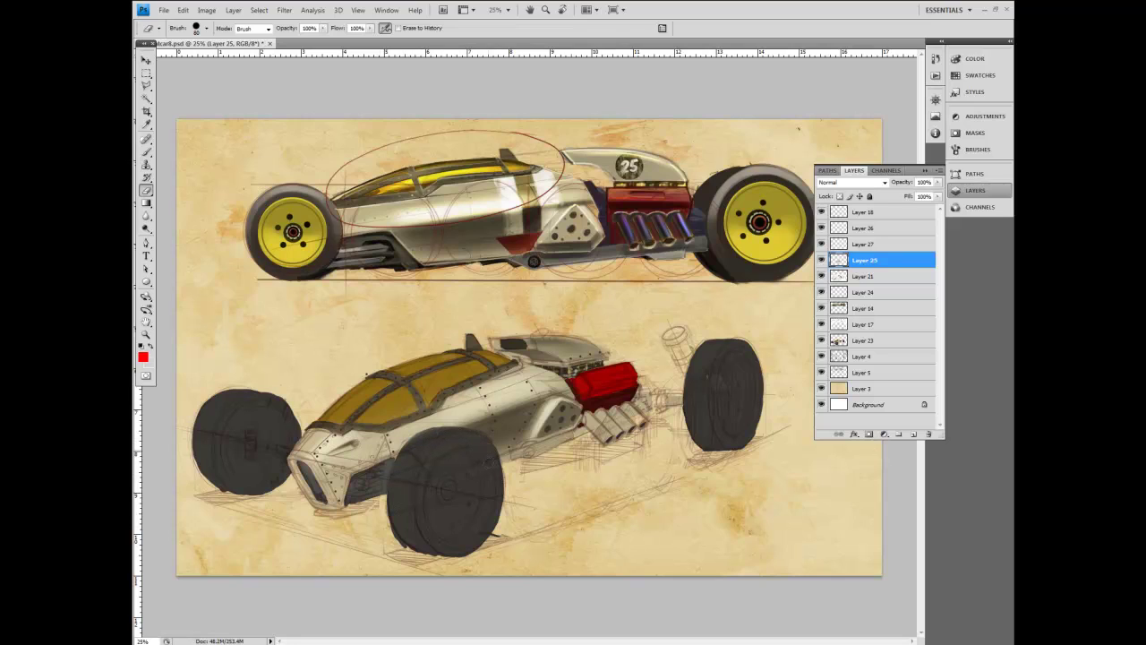
Step: Select all ellipses of Path 1 and move them onto the lower car's wheels, finishing with the path deselected
click(974, 174)
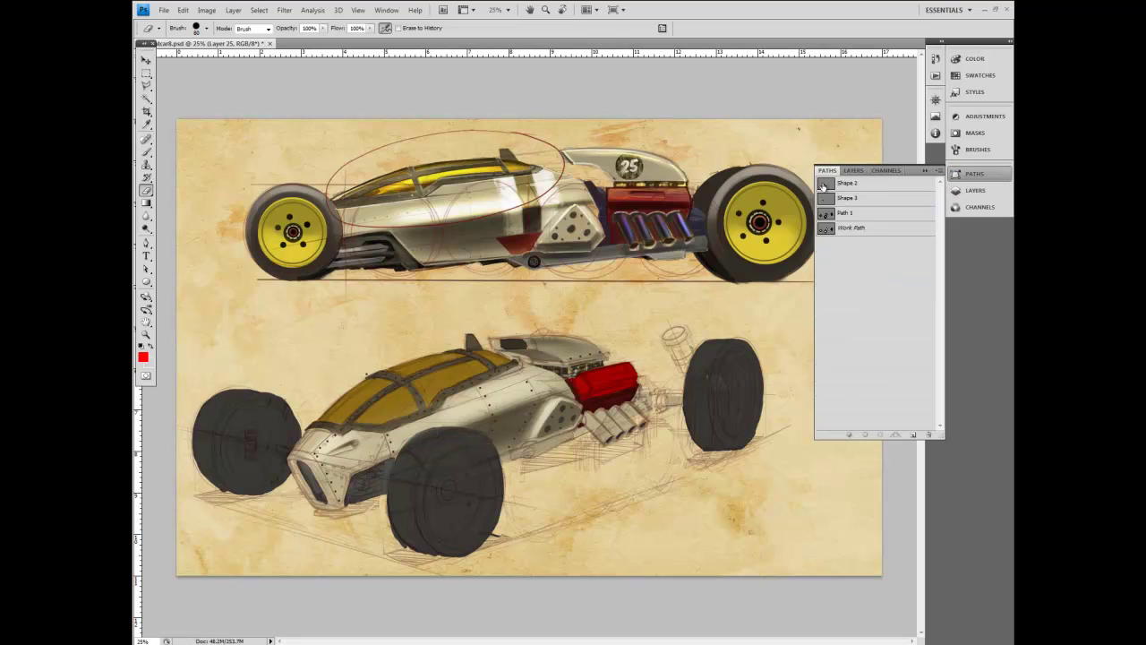
click(828, 230)
click(826, 217)
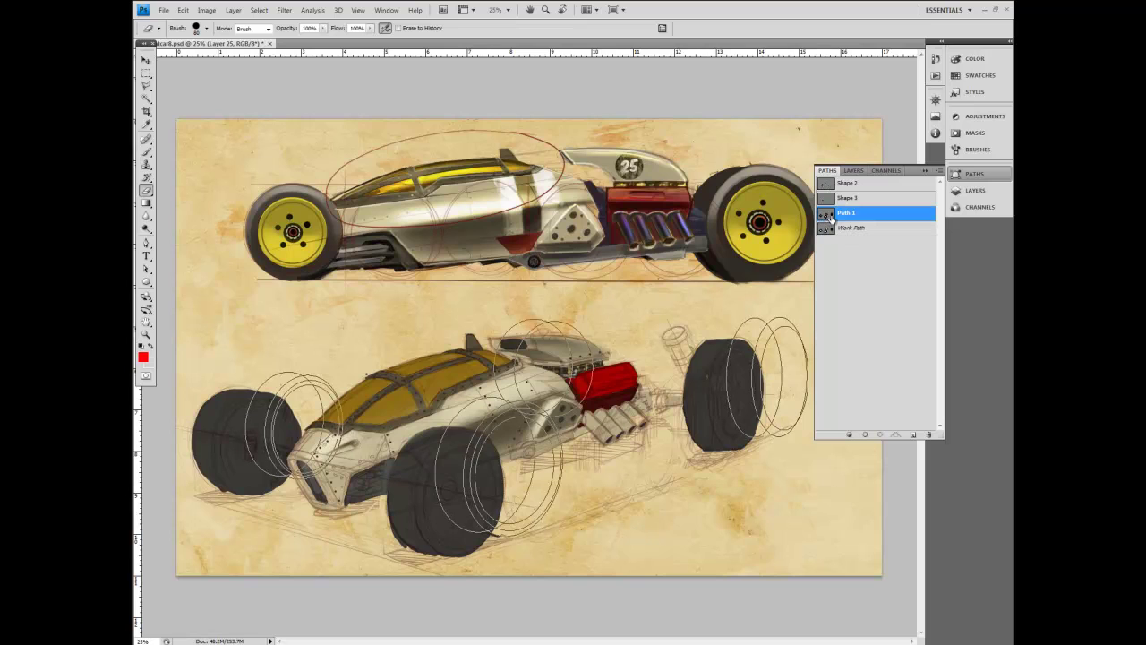
click(146, 269)
drag(199, 308, 808, 534)
drag(728, 431, 723, 434)
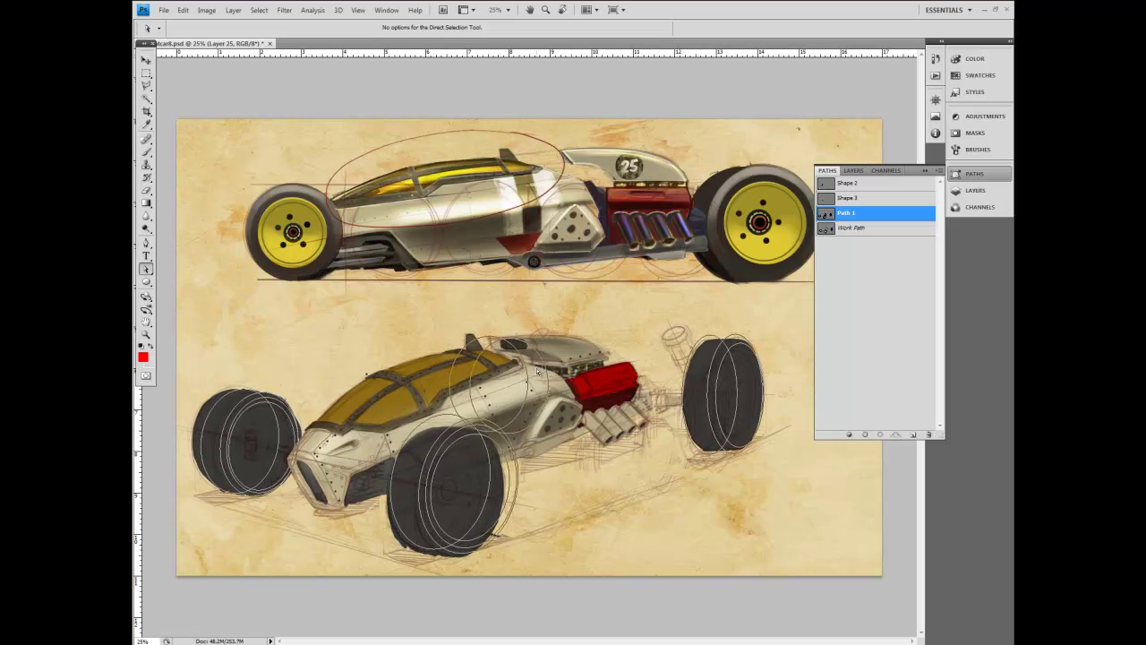
click(884, 299)
click(854, 170)
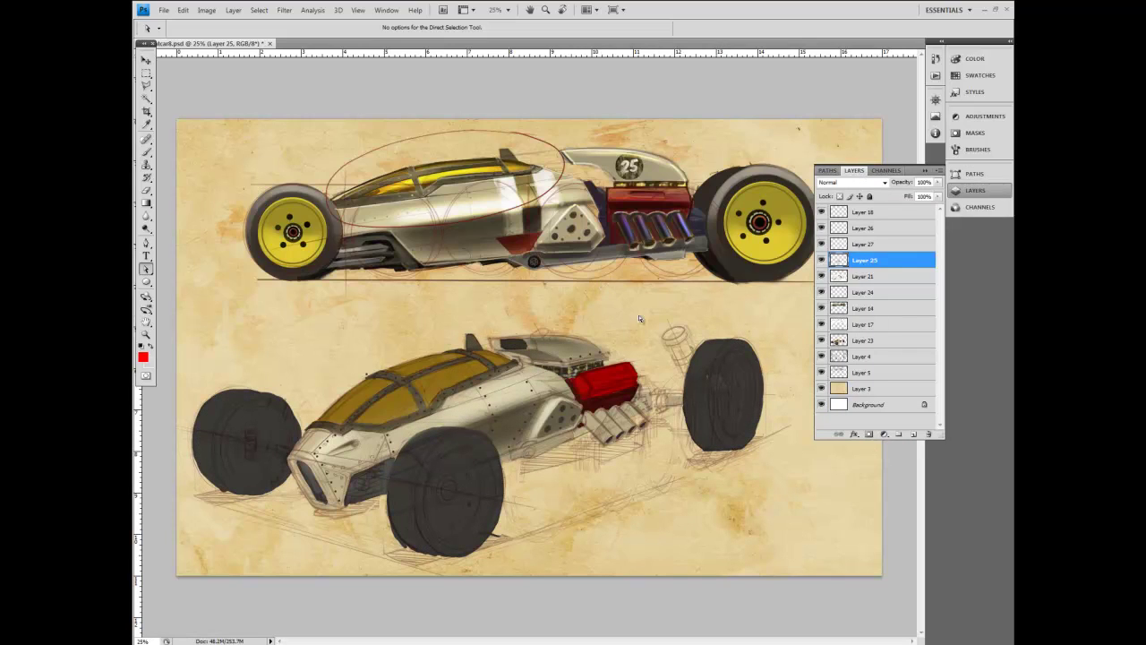
Step: Create a new path and trace the lower car's canopy glass panes with the Pen tool
click(146, 244)
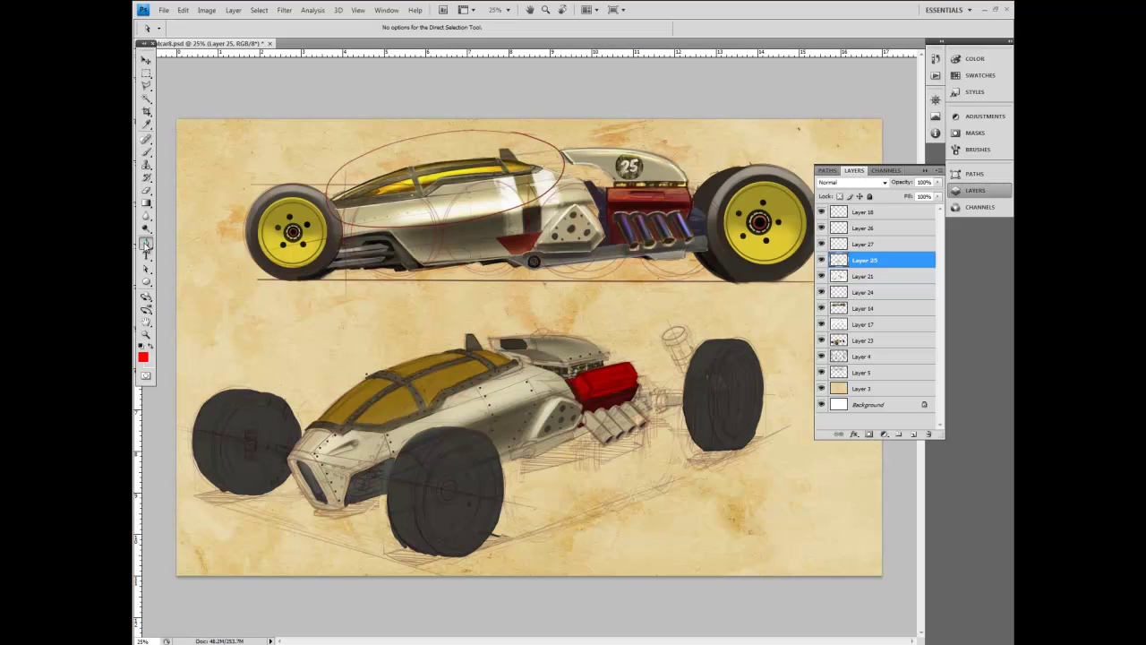
click(974, 173)
click(926, 170)
click(960, 172)
click(649, 221)
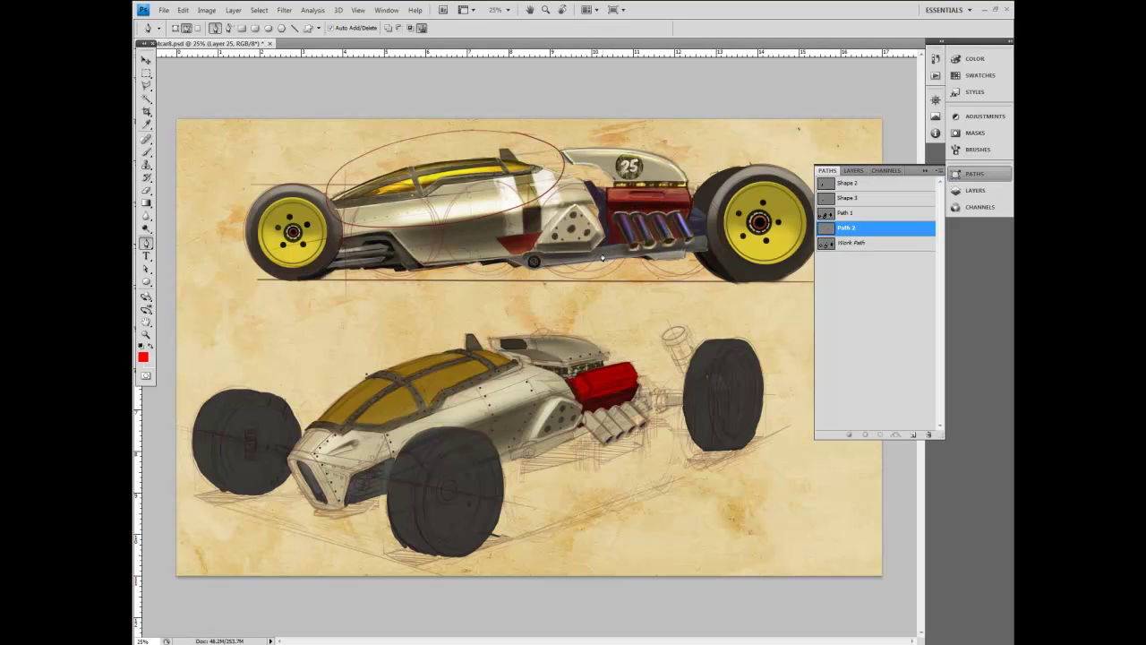
drag(403, 386, 433, 371)
alt+click(403, 387)
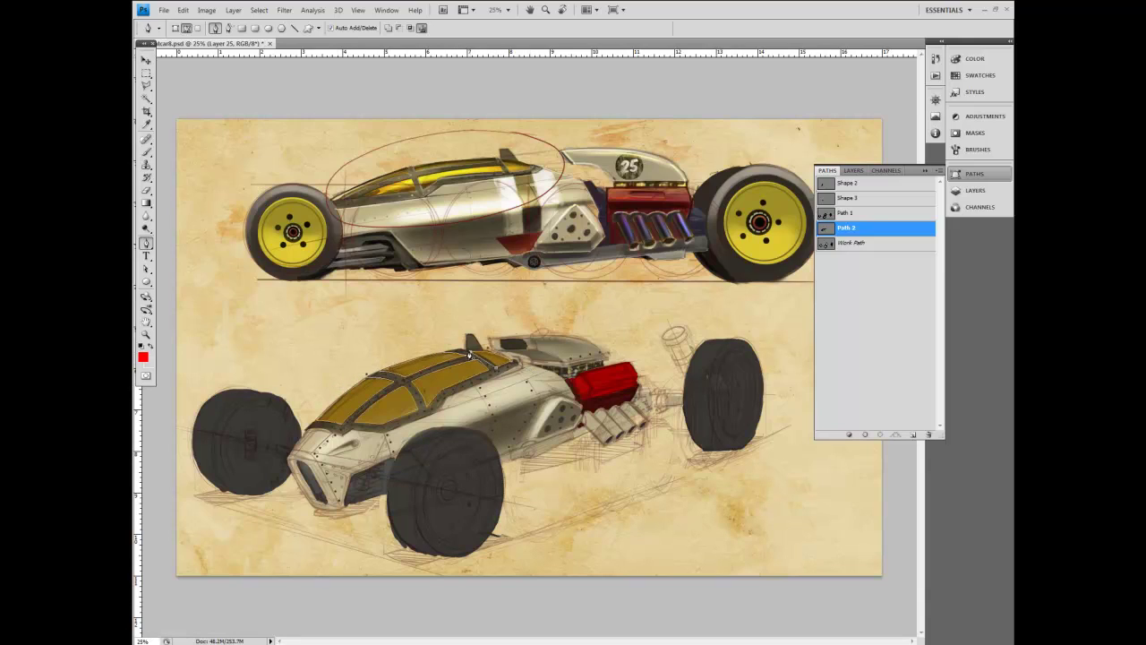
Step: Load the canopy glass path as a selection, copy that area of Layer 23 to a new layer and lock its transparent pixels
key(a)
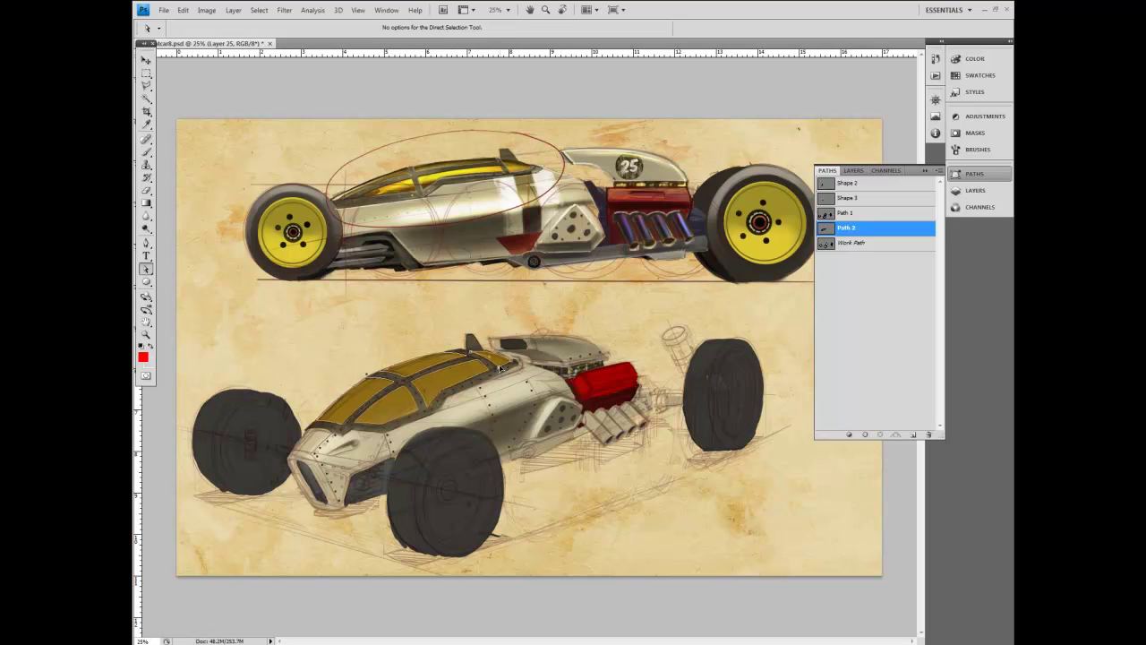
drag(318, 295, 631, 438)
click(974, 189)
click(842, 341)
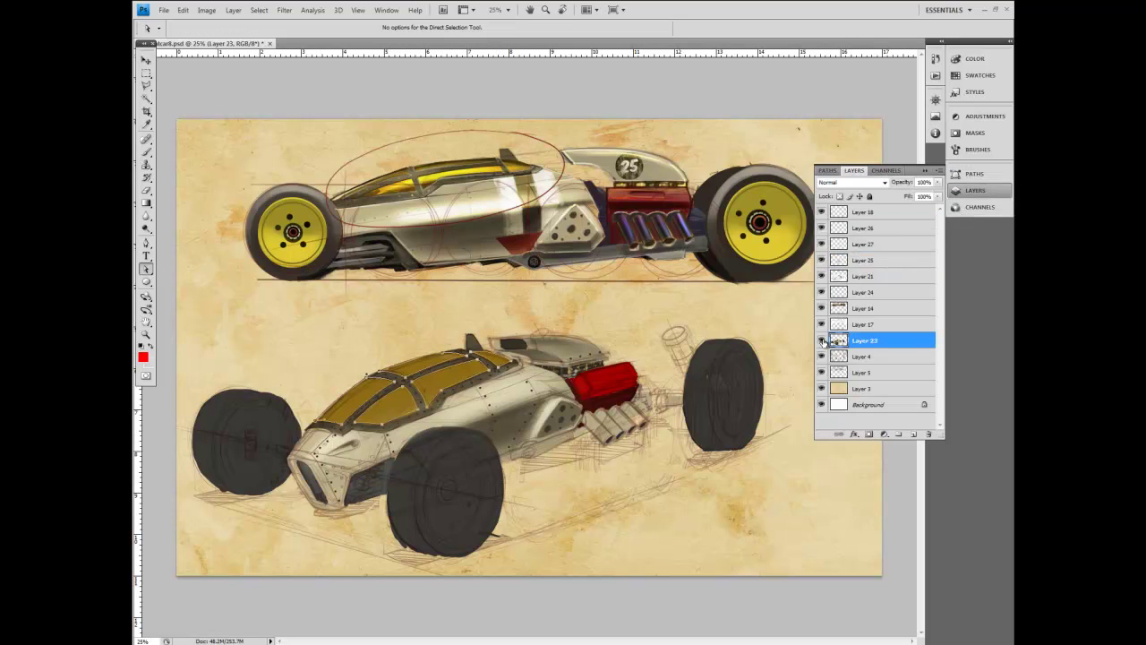
click(974, 175)
click(880, 434)
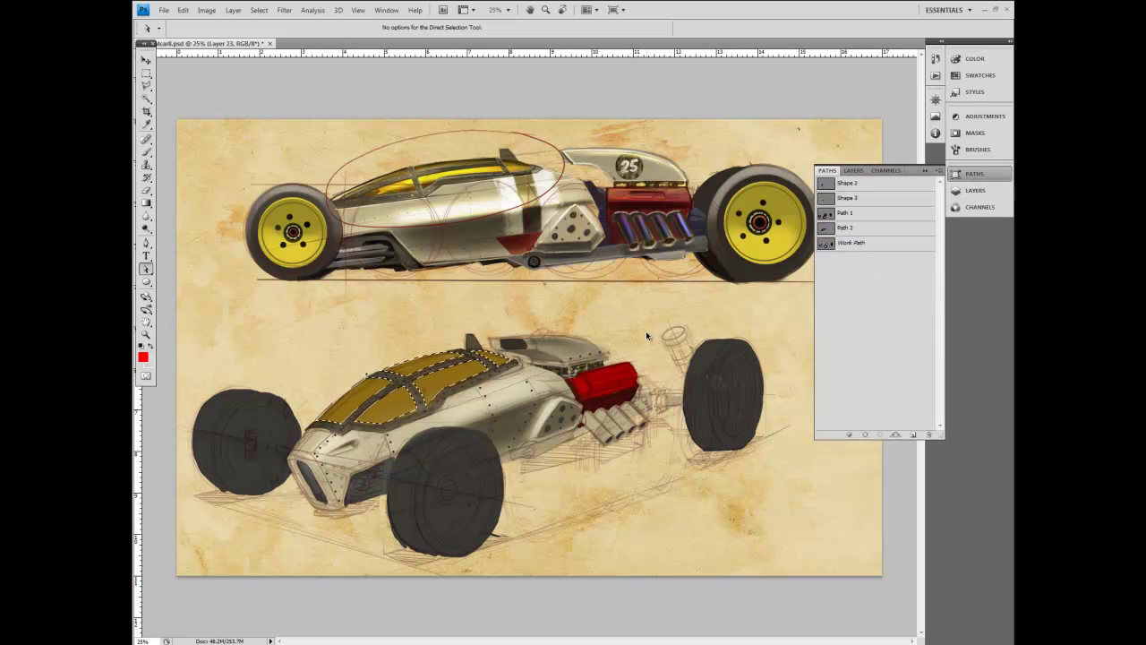
key(ctrl+j)
click(975, 191)
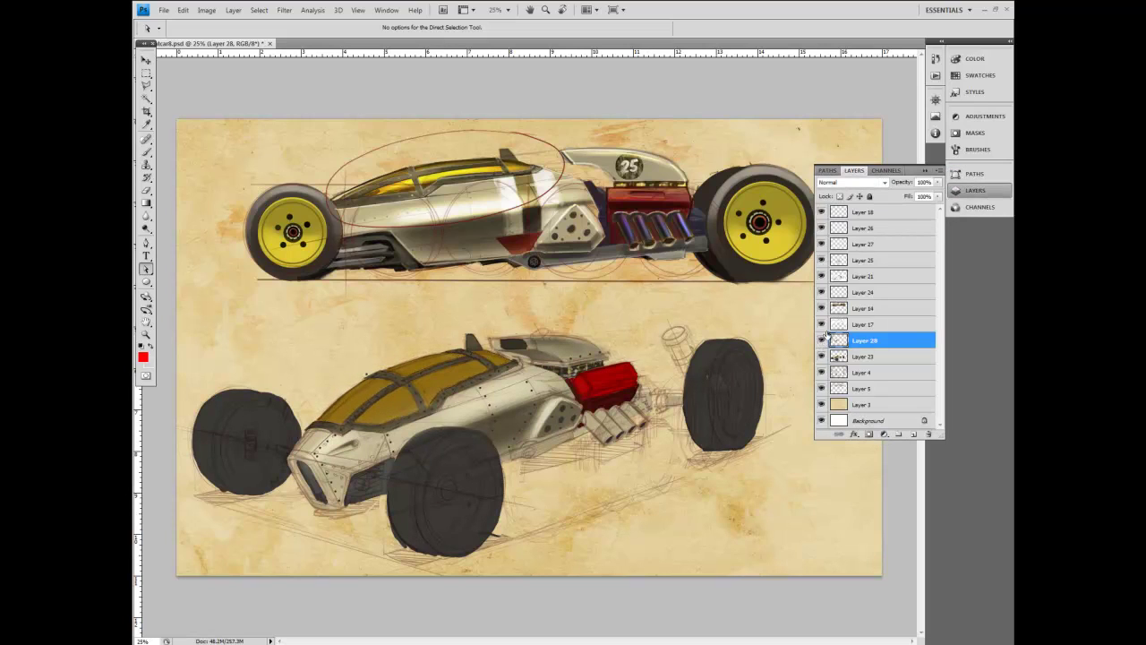
click(839, 196)
Step: Choose the soft round 300 px brush in Normal mode and sample the amber colour from the lower car's canopy glass
click(147, 151)
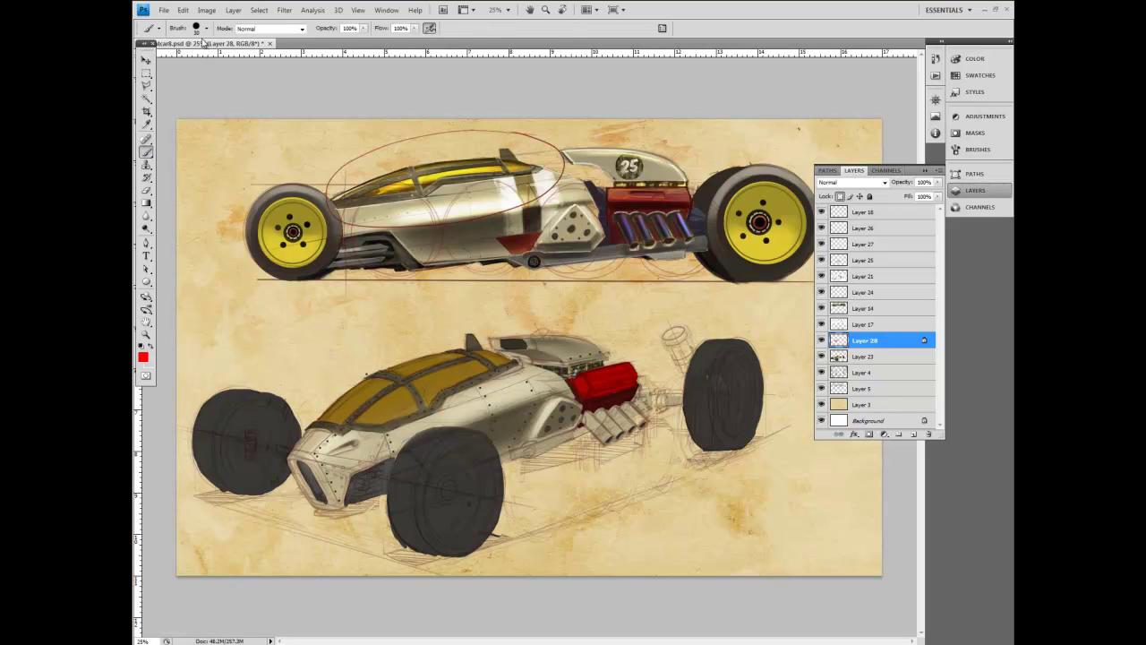
click(205, 28)
double_click(208, 118)
click(146, 124)
click(386, 403)
click(146, 151)
click(303, 29)
click(268, 149)
click(303, 29)
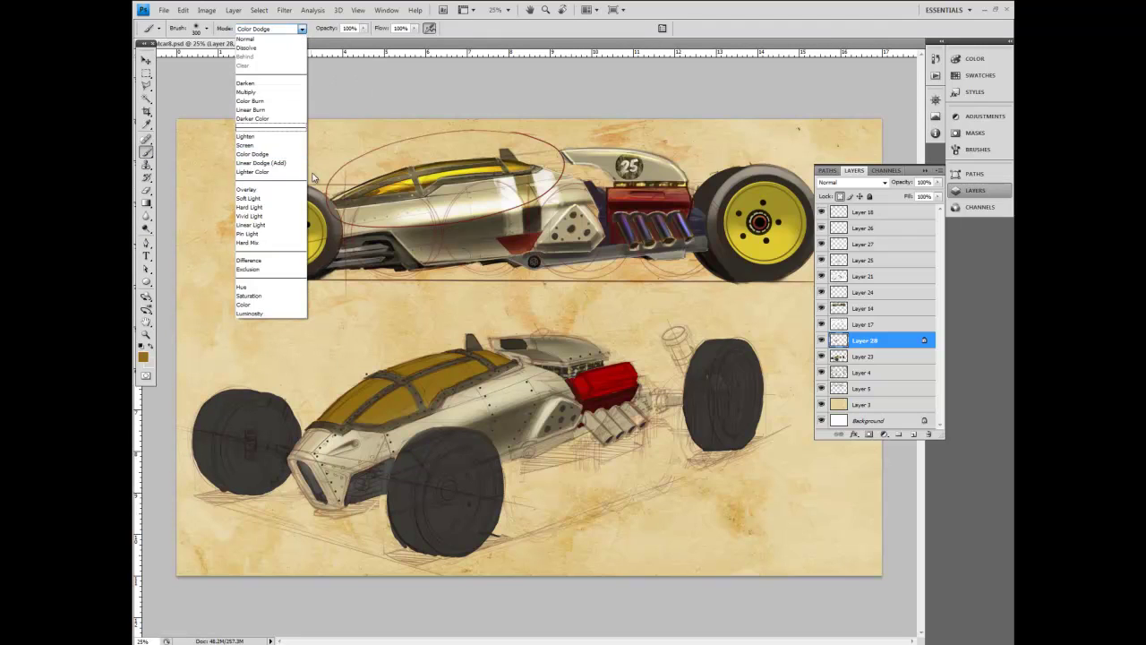
click(258, 39)
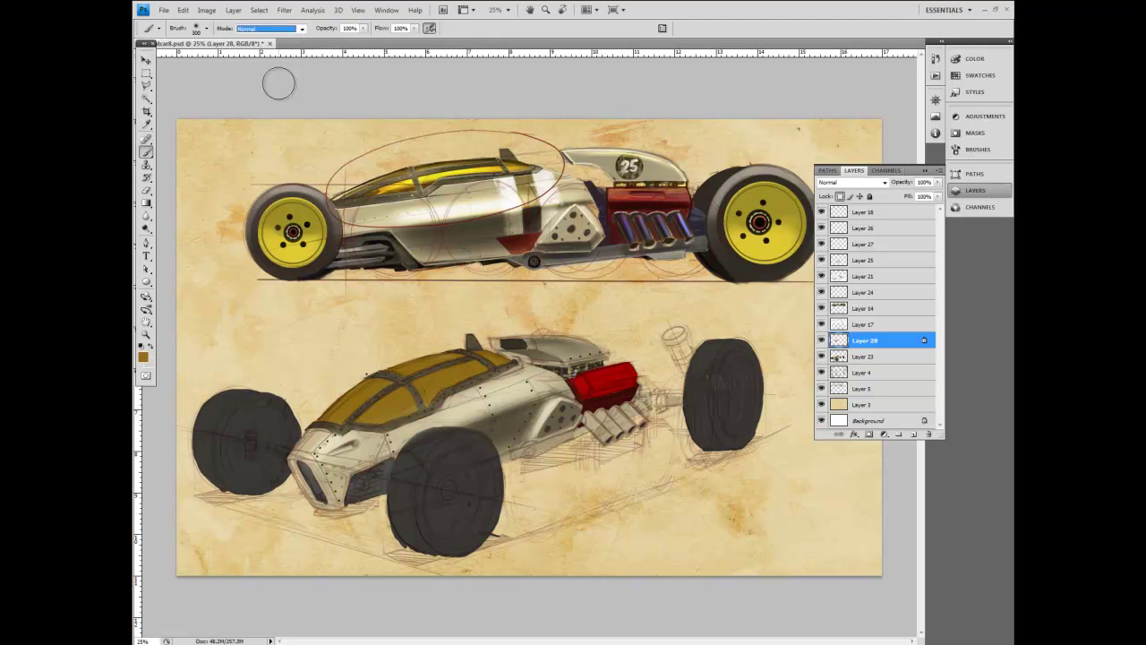
Step: Set the foreground colour to bd9d4b and paint lighter tones over the lower car's canopy panes, varying the brush size
click(143, 356)
drag(355, 280, 348, 274)
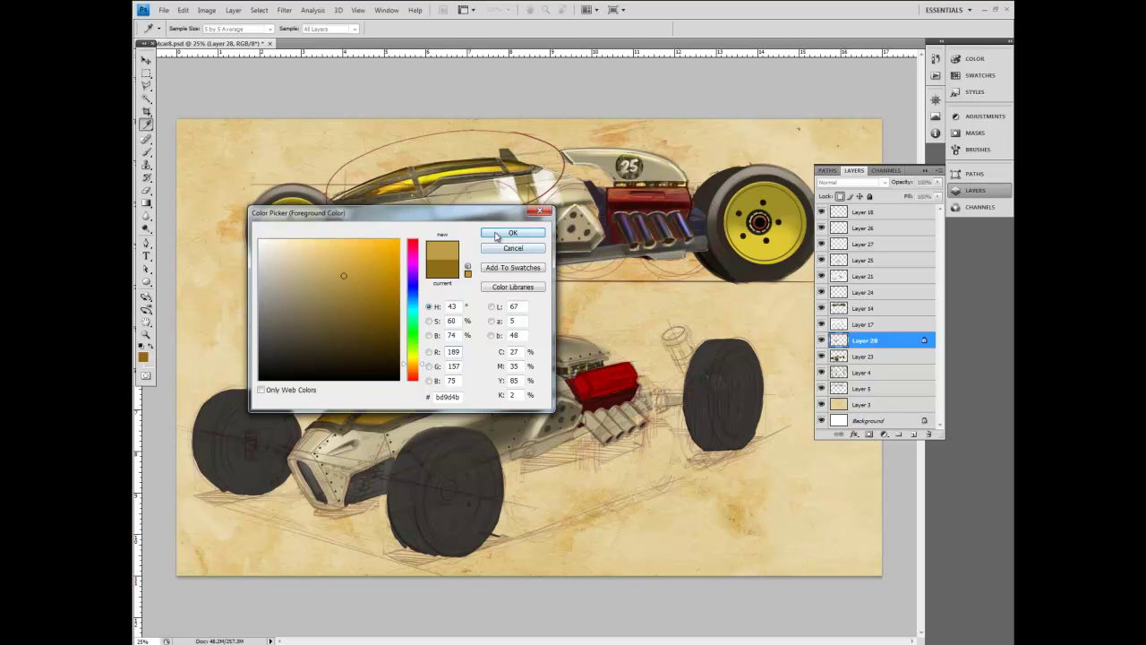
click(497, 234)
key(bracketright)
key(bracketright)
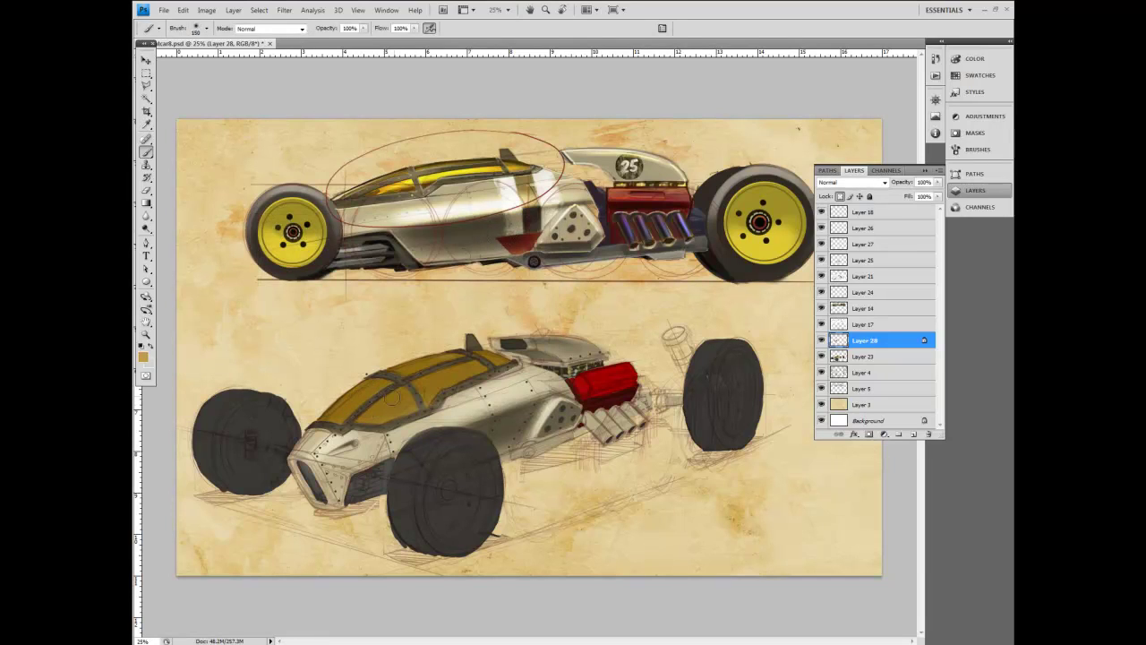
mouse_move(361, 413)
mouse_down()
mouse_move(425, 374)
mouse_move(387, 407)
mouse_up()
key(bracketleft)
key(bracketleft)
key(bracketleft)
key(bracketleft)
key(bracketleft)
key(bracketleft)
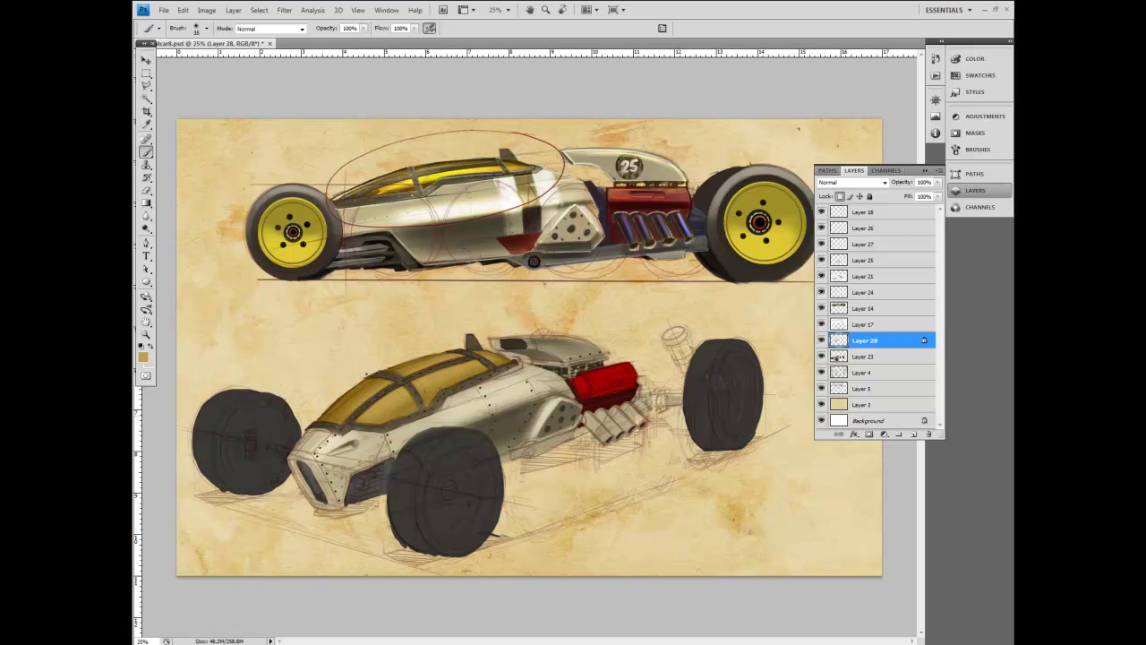
drag(426, 360, 401, 366)
Step: Switch the brush to Color Dodge mode and enlarge it to 200 px
click(302, 30)
click(269, 156)
key(bracketright)
key(bracketright)
key(bracketright)
key(bracketright)
key(bracketright)
key(bracketright)
key(bracketright)
key(bracketright)
key(bracketright)
key(bracketright)
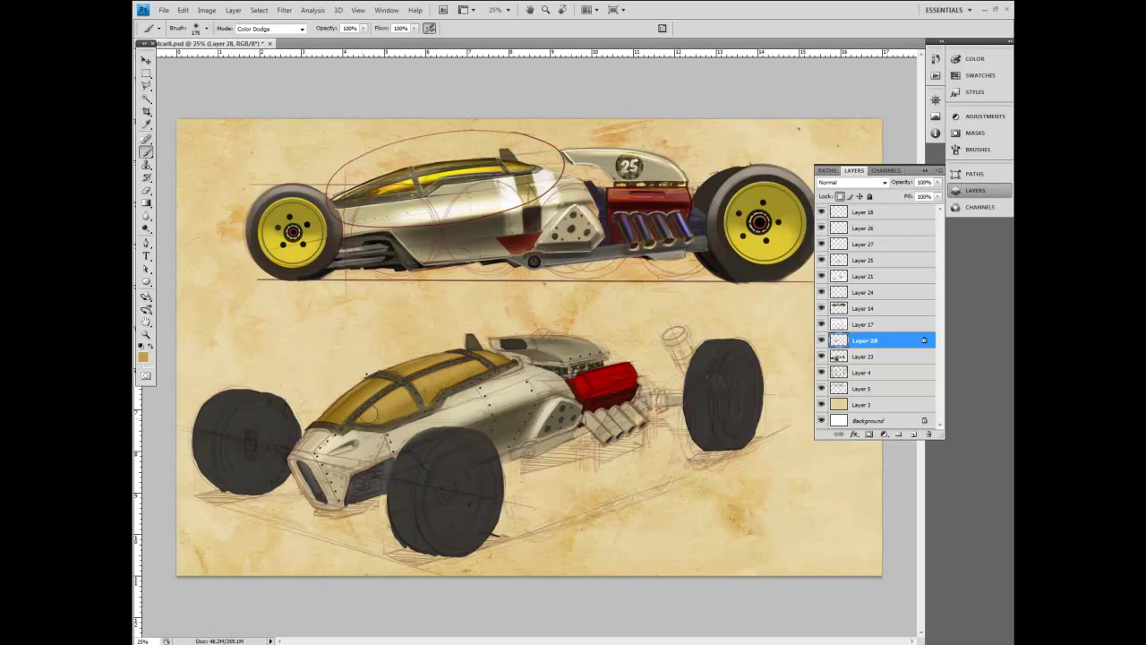
key(bracketright)
Step: Try two Color Dodge strokes along the lower car's canopy glass, undoing each one
drag(368, 414, 471, 367)
key(ctrl+z)
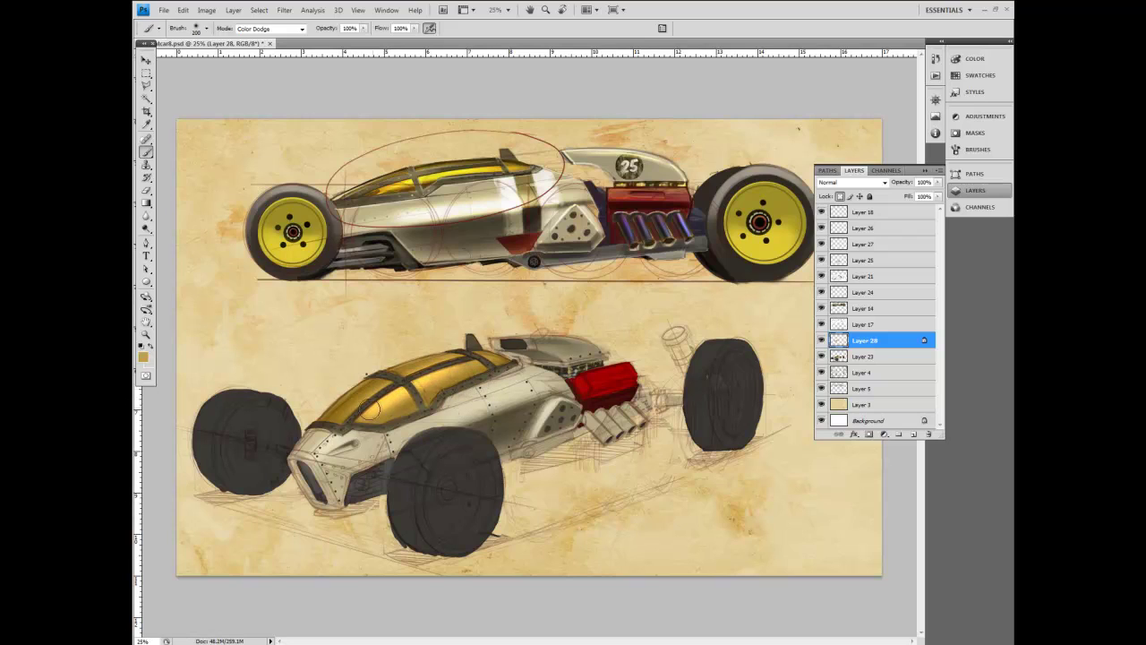
drag(369, 409, 482, 368)
key(ctrl+z)
Step: Enlarge the brush to 400 px and sweep a soft Color Dodge glow across the lower car's canopy glass
key(bracketright)
key(bracketright)
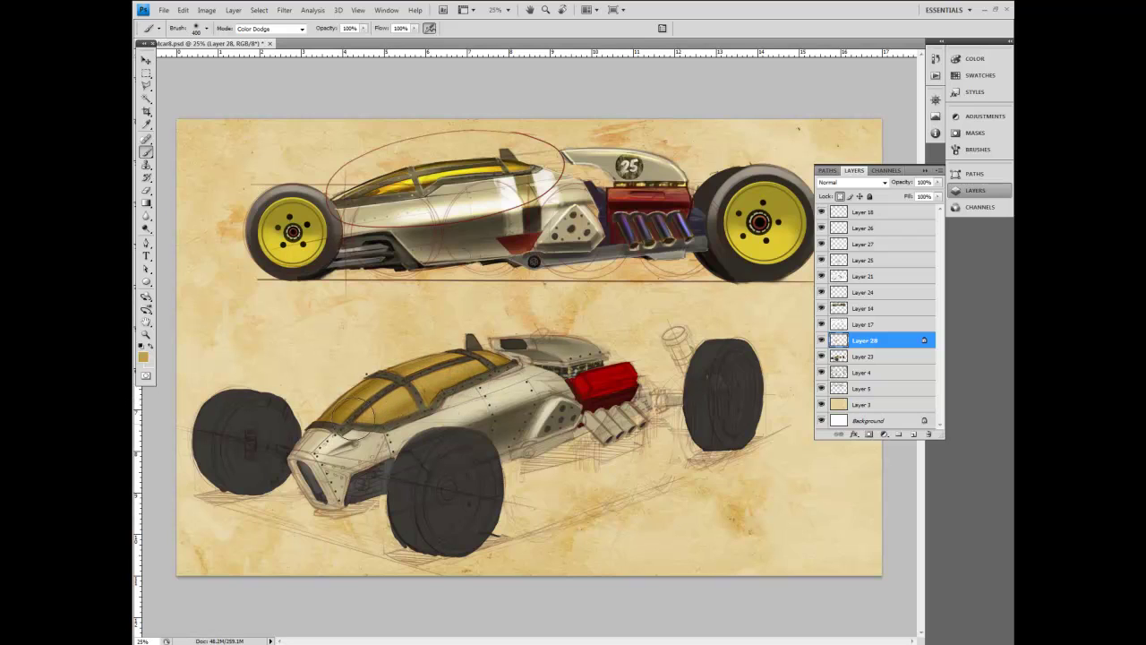
drag(346, 421, 502, 365)
Step: Shrink the Color Dodge brush and paint a narrow highlight along the front upper edge of the canopy glass
key(bracketleft)
key(bracketleft)
key(bracketleft)
key(bracketleft)
key(bracketleft)
key(bracketleft)
key(bracketleft)
key(bracketleft)
key(bracketleft)
key(bracketleft)
key(bracketleft)
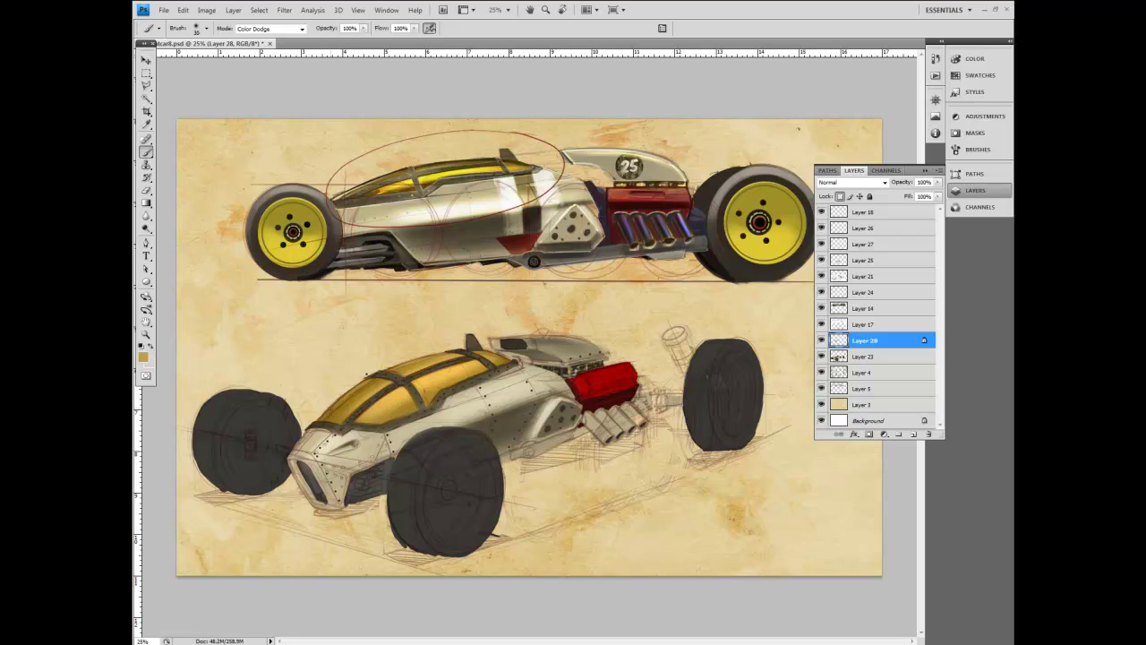
drag(328, 411, 363, 384)
Step: Set the foreground colour to dark brown 503e11 and return the brush to Normal mode at 40 px
click(144, 356)
click(370, 335)
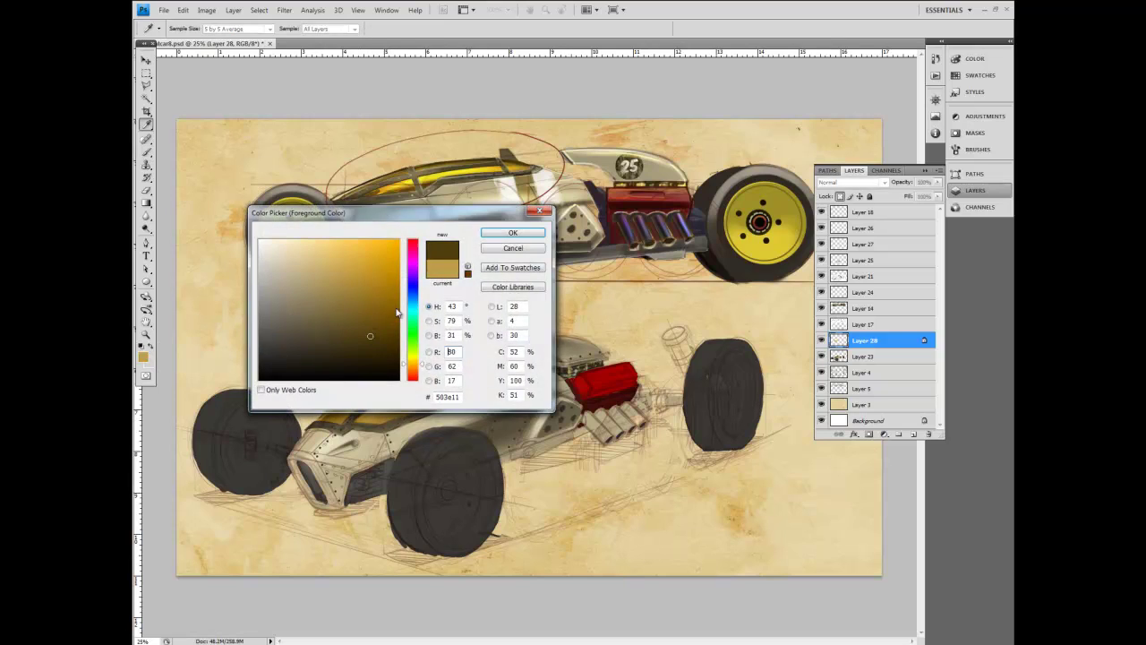
click(512, 235)
click(302, 28)
click(301, 42)
key(bracketright)
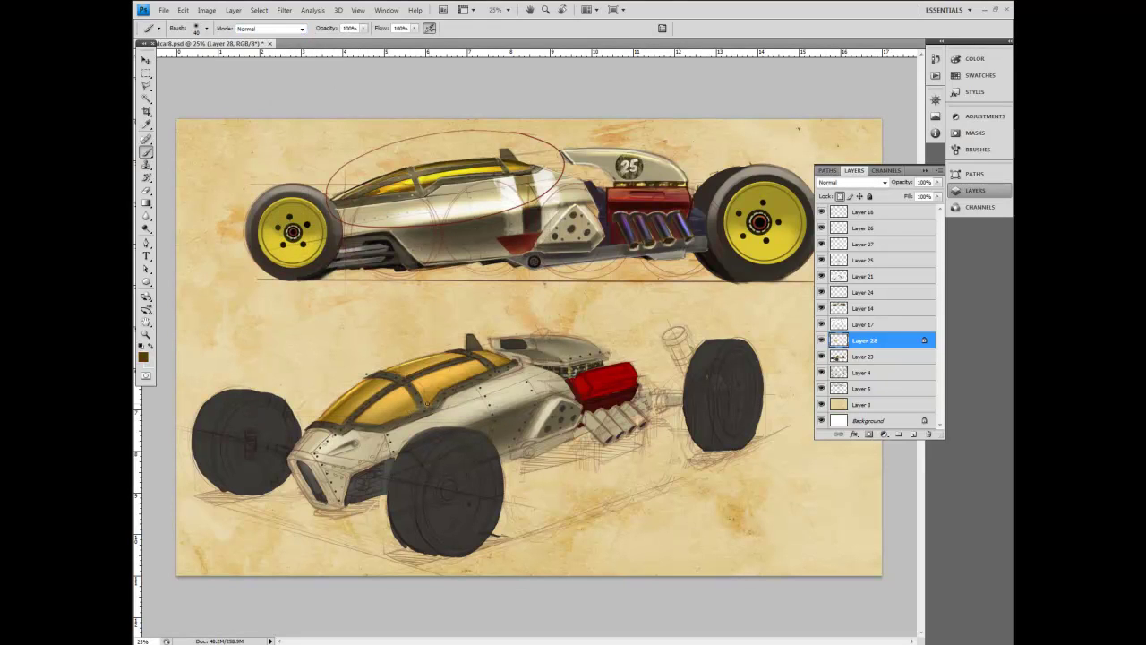
Step: Choose the hard round 19 px brush and paint dark brown reflections across the lower and upper canopy panes
click(208, 29)
click(191, 117)
click(386, 92)
mouse_move(381, 423)
mouse_down()
mouse_move(462, 380)
mouse_move(441, 389)
mouse_up()
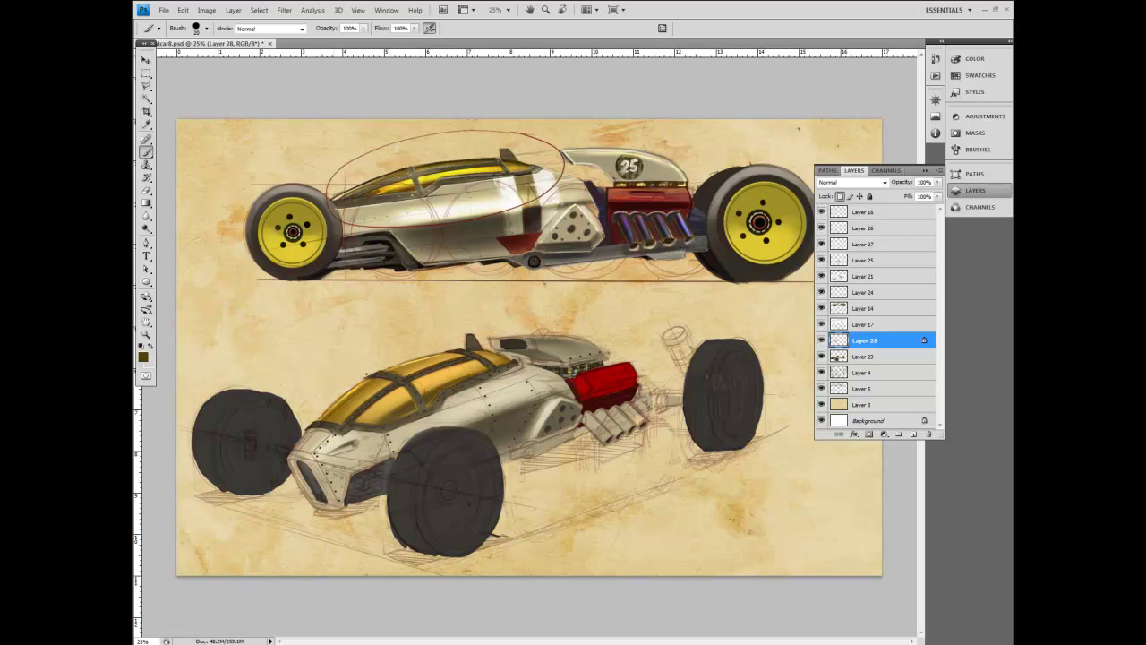
drag(333, 409, 456, 354)
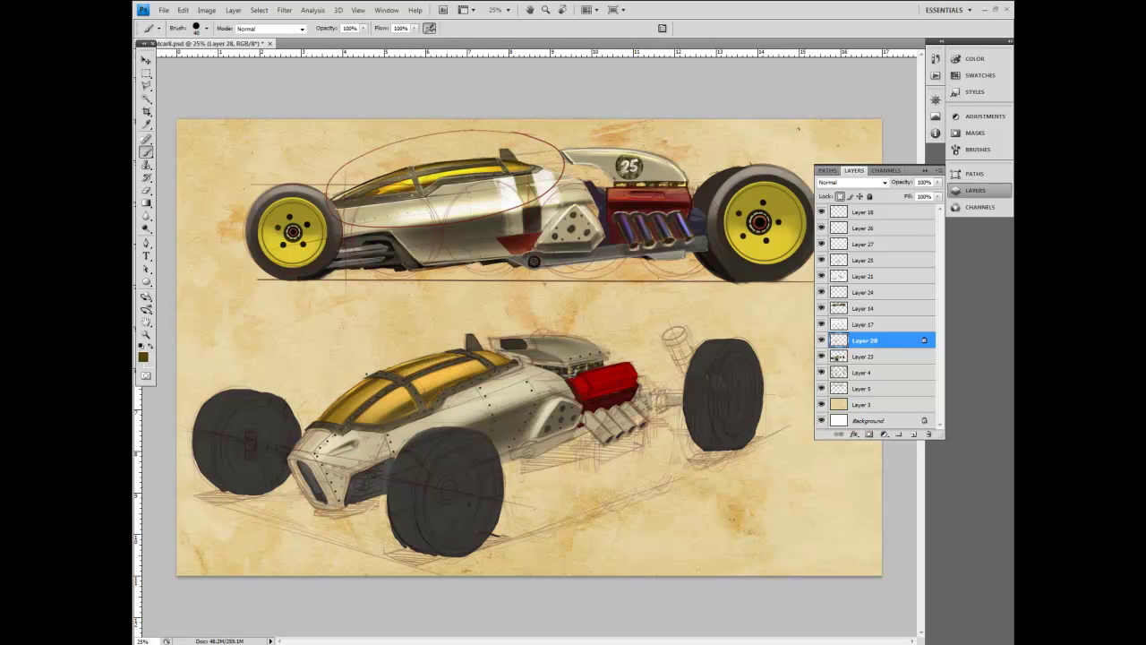
Step: Enlarge the brush to 150 px and sweep the dark brown tone across the lower car's canopy glass
key(bracketright)
key(bracketright)
key(bracketright)
key(bracketright)
key(bracketright)
key(bracketright)
key(bracketright)
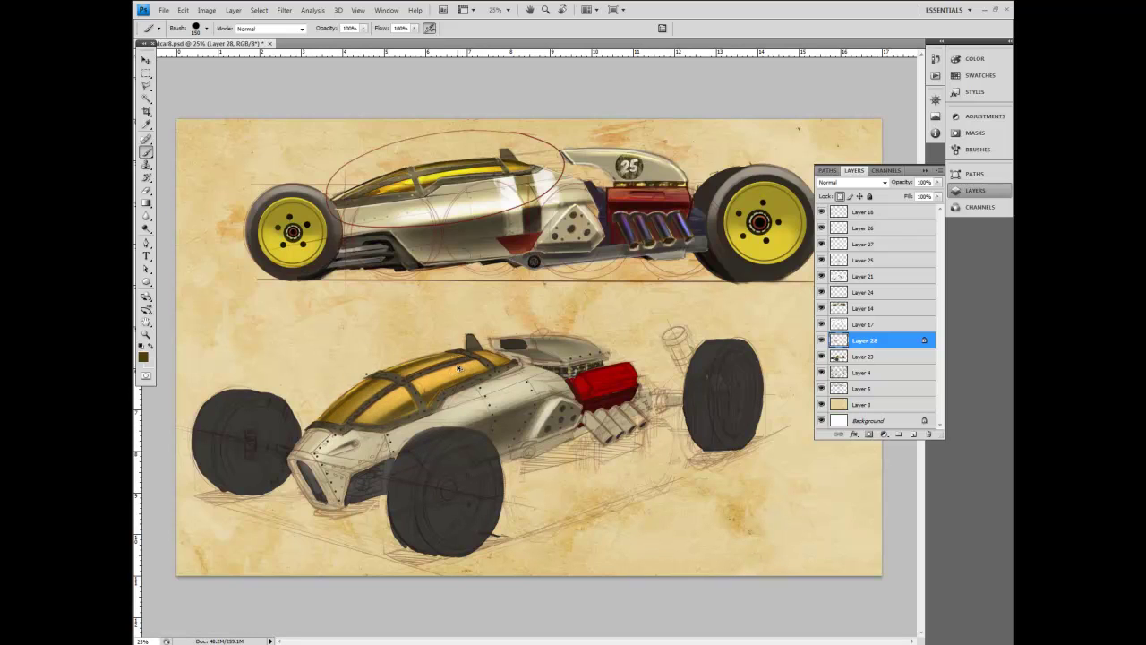
mouse_move(346, 405)
mouse_down()
mouse_move(430, 355)
mouse_move(362, 395)
mouse_move(417, 368)
mouse_up()
Step: Set the foreground colour to gold ba9135 sampled from the canopy glass, and switch the brush to Color Dodge mode
key(bracketleft)
key(bracketleft)
key(bracketleft)
click(146, 125)
click(428, 389)
click(143, 356)
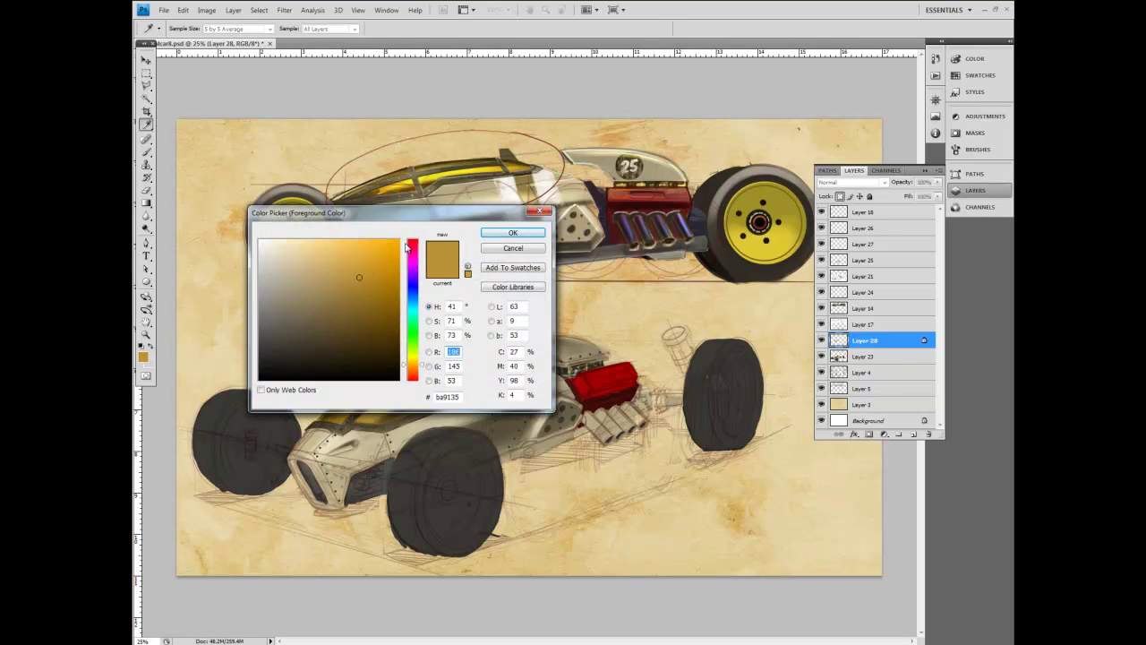
click(512, 231)
click(146, 151)
click(276, 28)
click(296, 130)
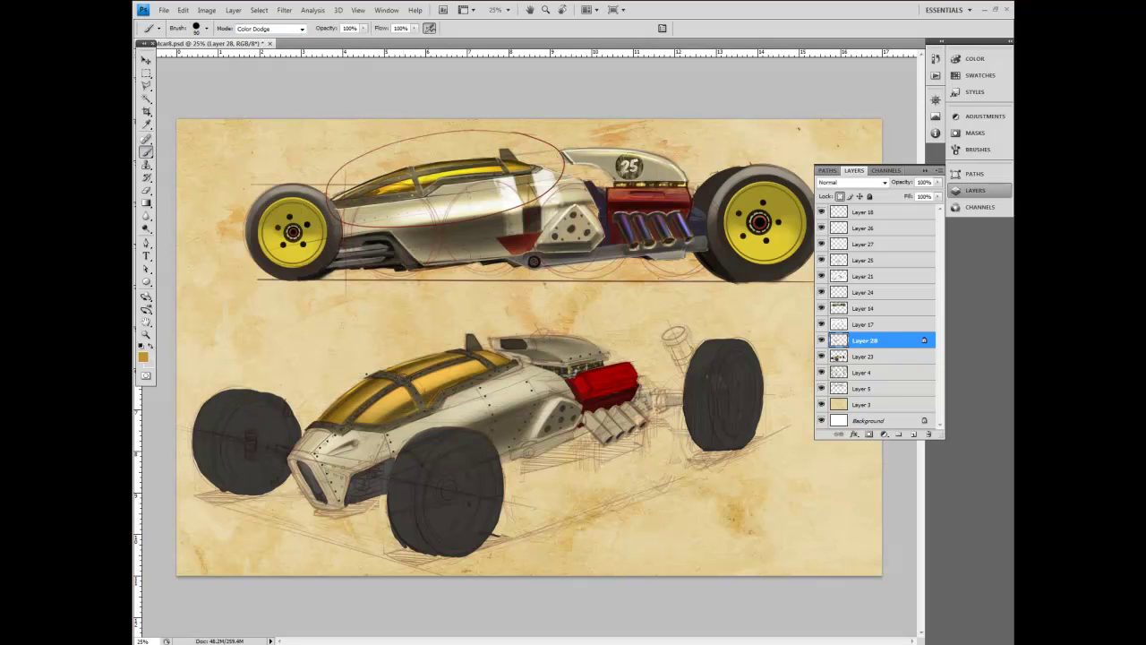
Step: Enlarge the Color Dodge brush to 100 px and paint gold glows across the two lower canopy panes
key(bracketright)
key(bracketright)
key(bracketright)
key(bracketright)
drag(405, 400, 476, 371)
drag(378, 419, 405, 396)
Step: Choose the soft round 300 px brush, reduce it gradually and refine the Color Dodge highlights in the canopy glass
click(206, 28)
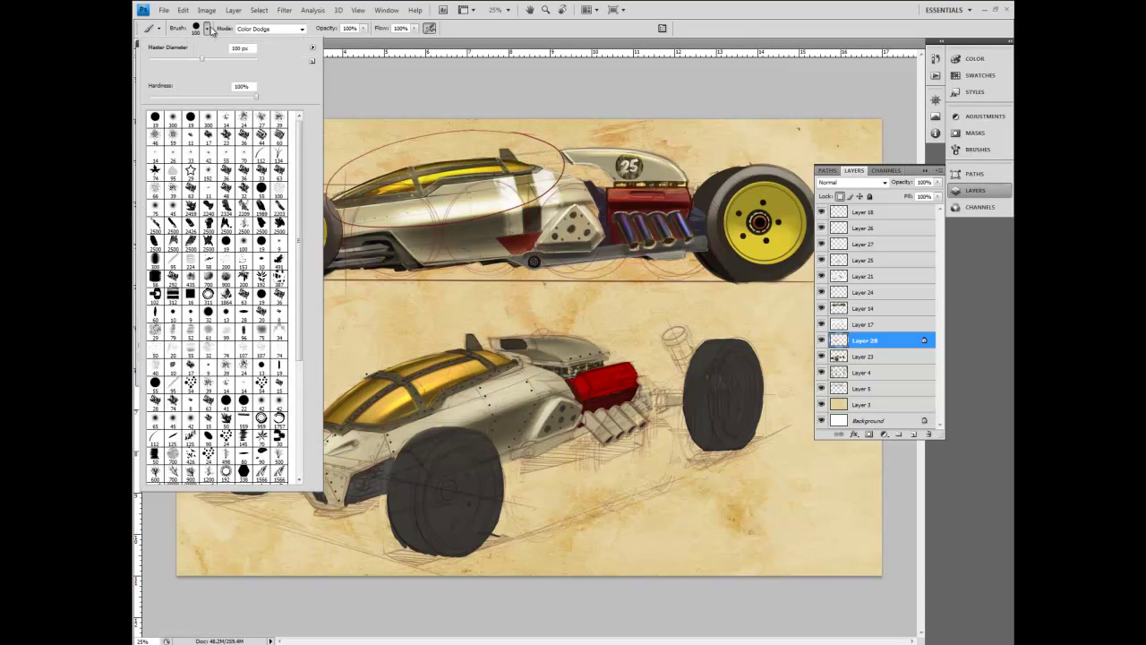
double_click(211, 123)
key(bracketleft)
key(bracketleft)
key(bracketleft)
key(bracketleft)
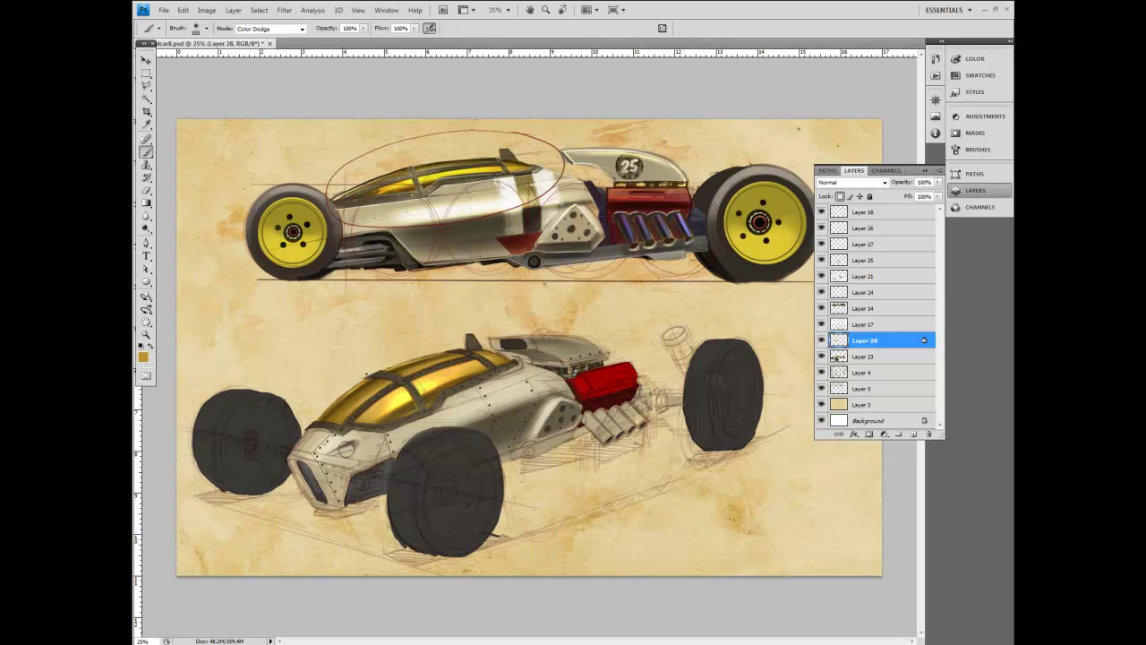
key(bracketleft)
key(bracketleft)
key(bracketleft)
key(bracketleft)
key(bracketleft)
Step: Sample the pale body colour, toggle Layer 25's visibility to check its shading, and select that layer
key(i)
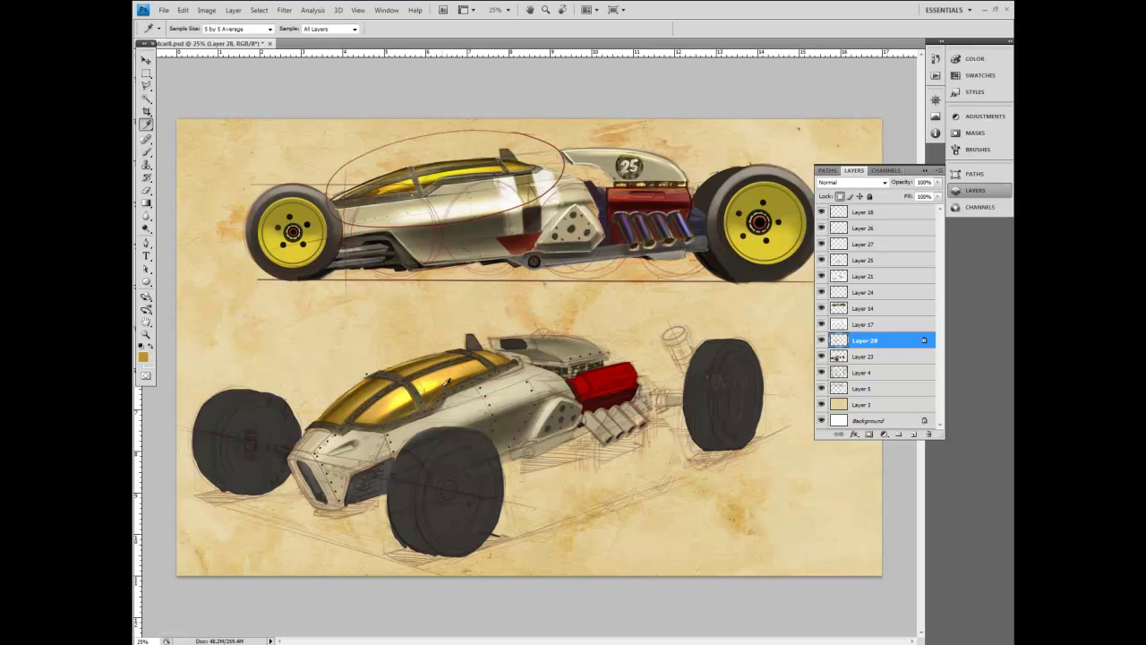
click(509, 396)
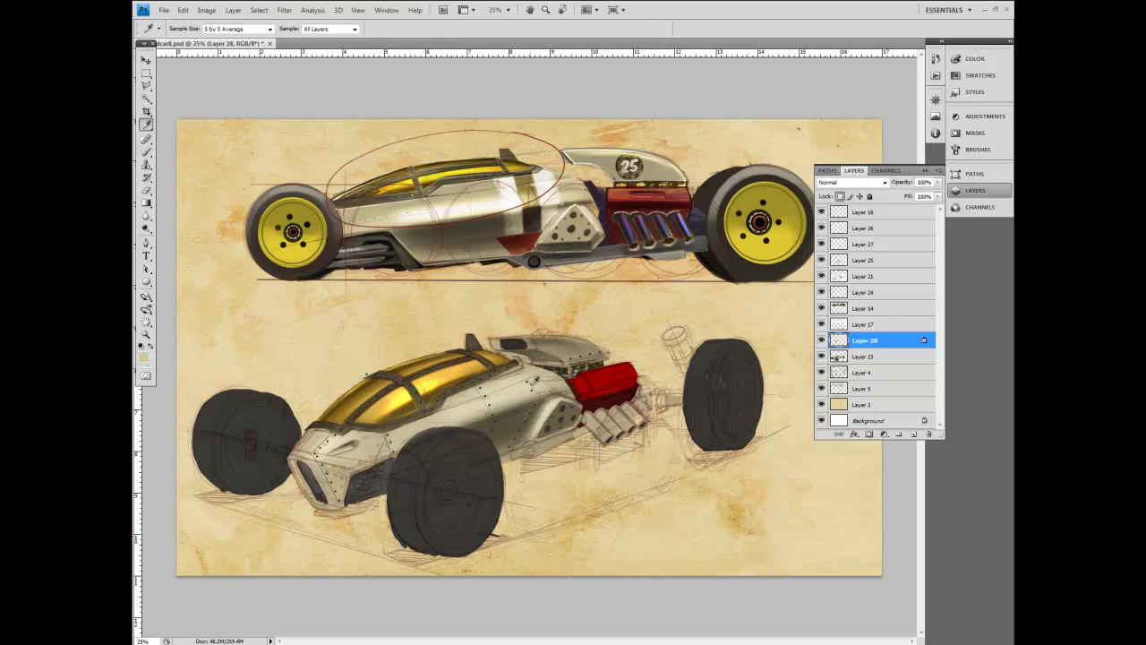
click(821, 260)
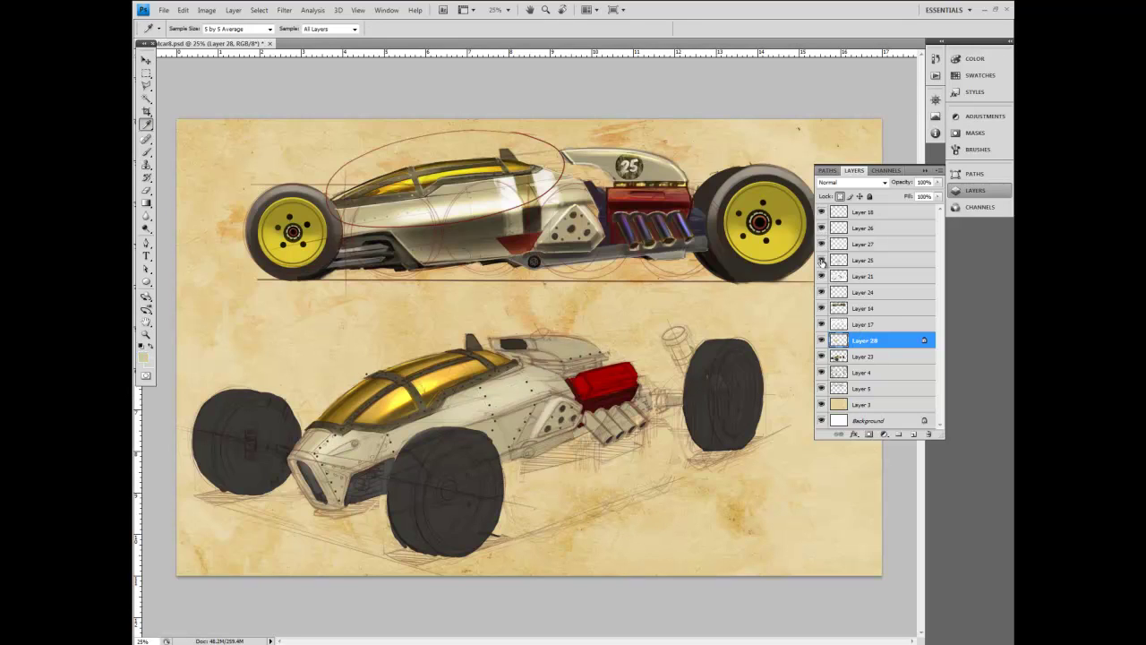
click(821, 260)
click(821, 260)
click(821, 260)
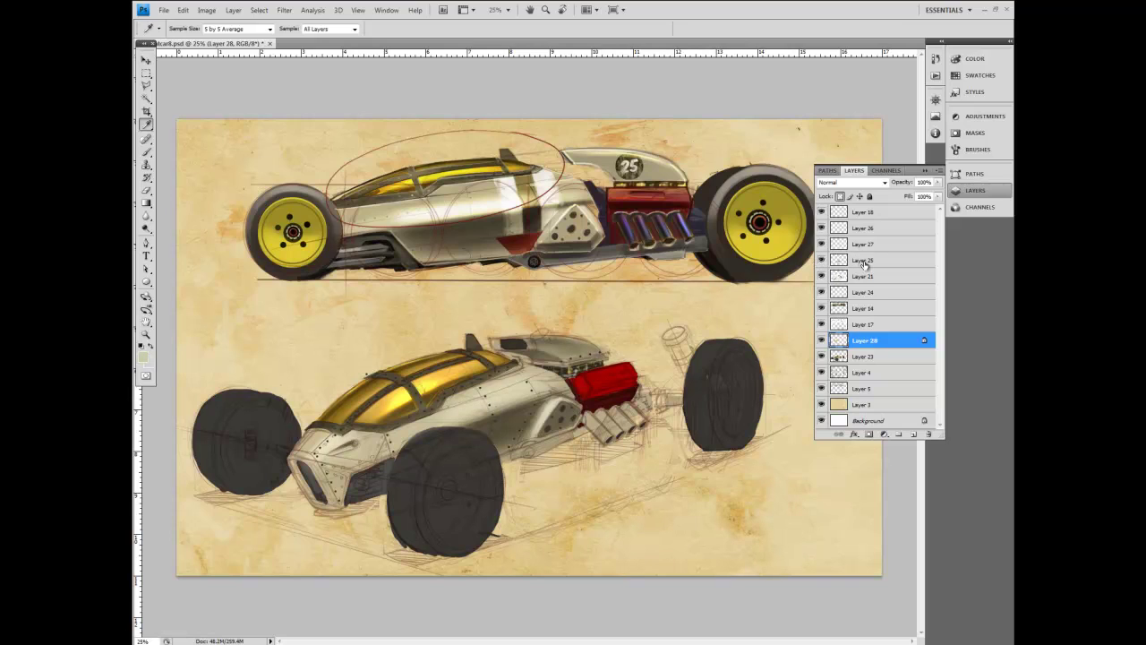
click(865, 260)
Step: Check Layer 21 by toggling its visibility and lower its opacity to 51%
click(821, 276)
click(821, 276)
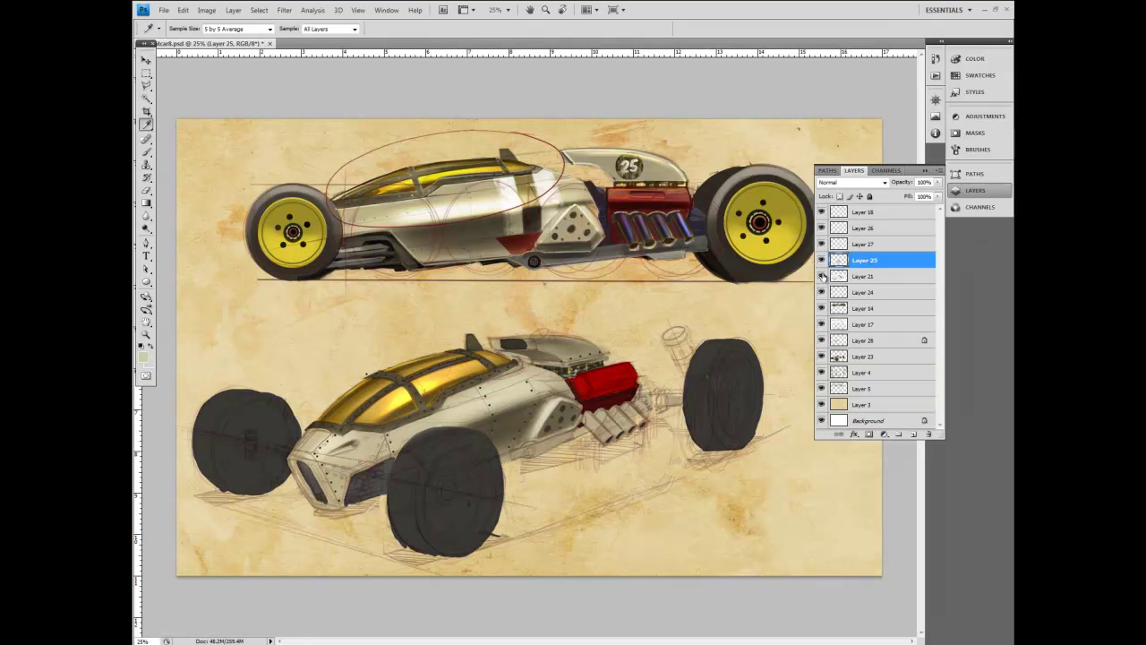
click(860, 275)
click(937, 181)
drag(917, 195, 910, 195)
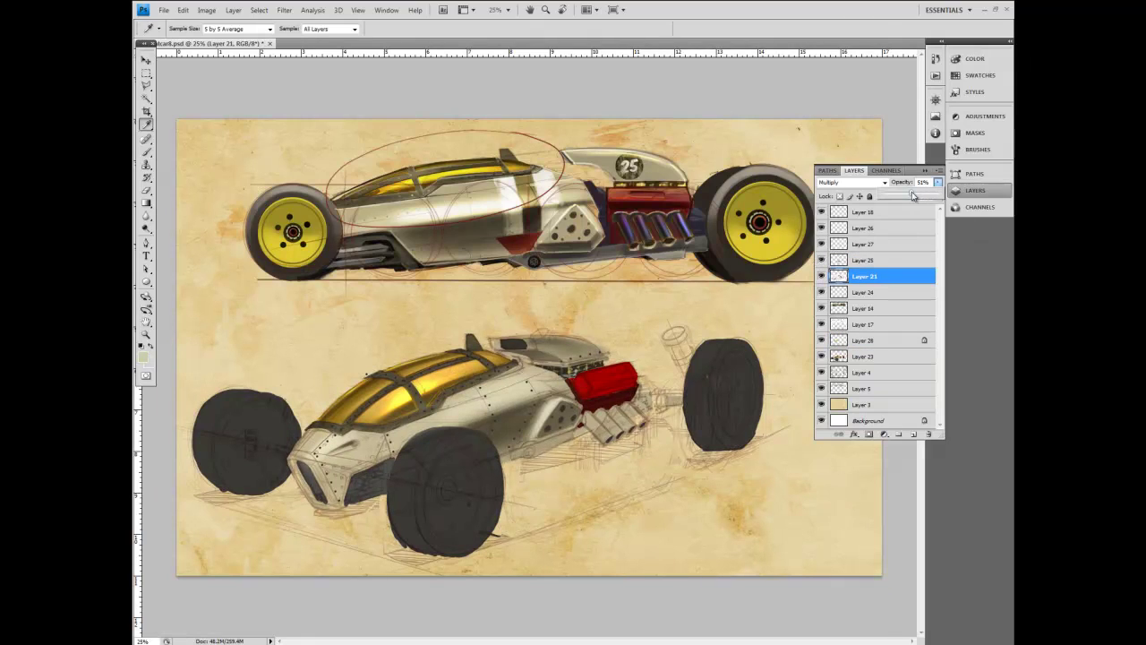
Step: Merge Layer 25 with Layer 26 and move the merged layer below Layer 27
click(821, 228)
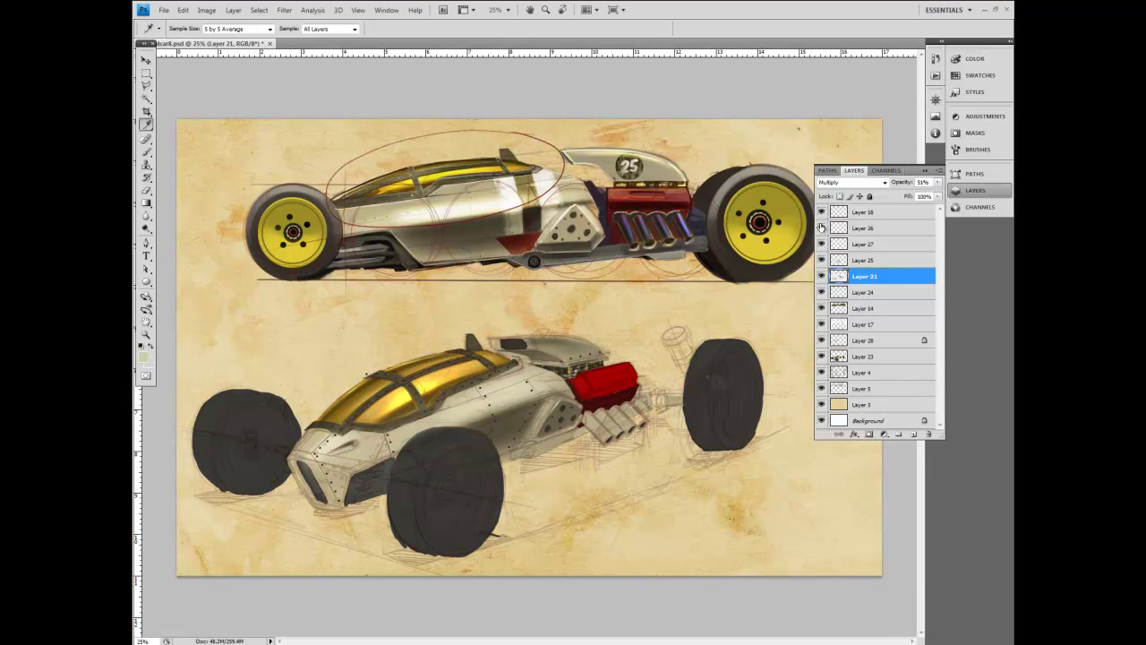
click(821, 227)
click(839, 230)
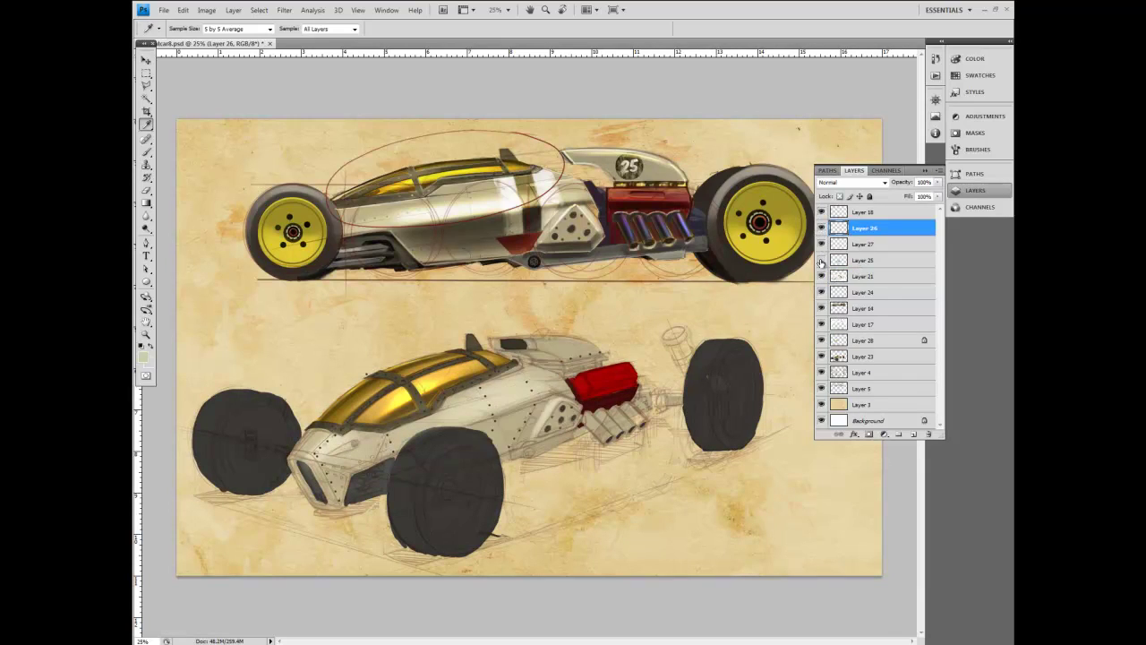
shift+click(863, 259)
click(937, 170)
click(922, 370)
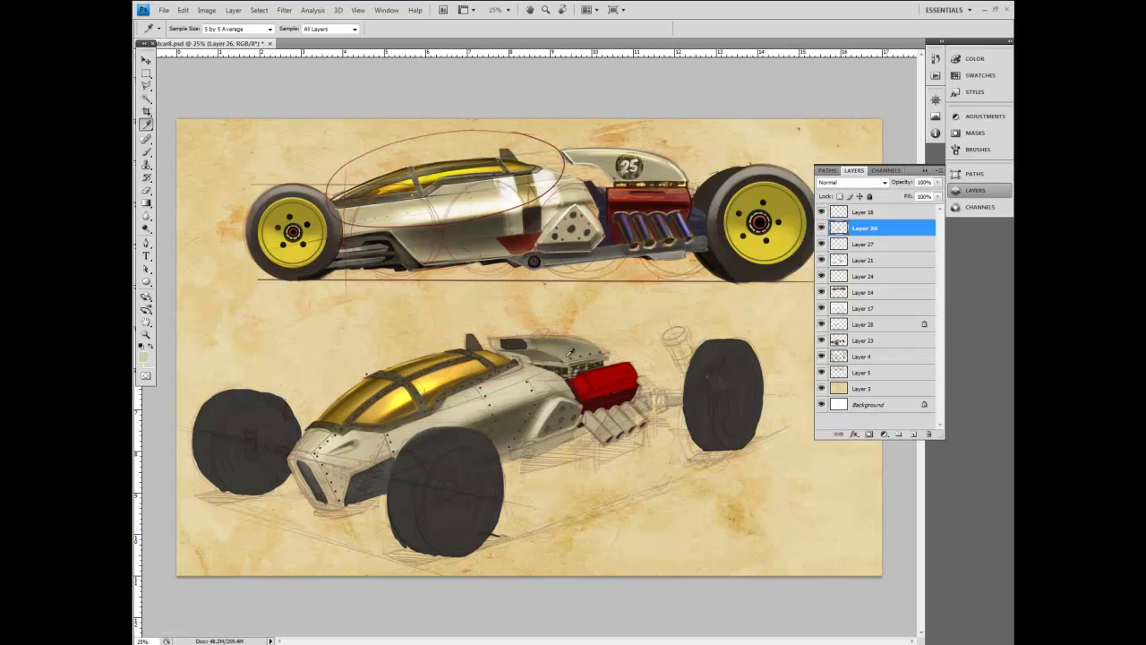
drag(864, 228, 821, 248)
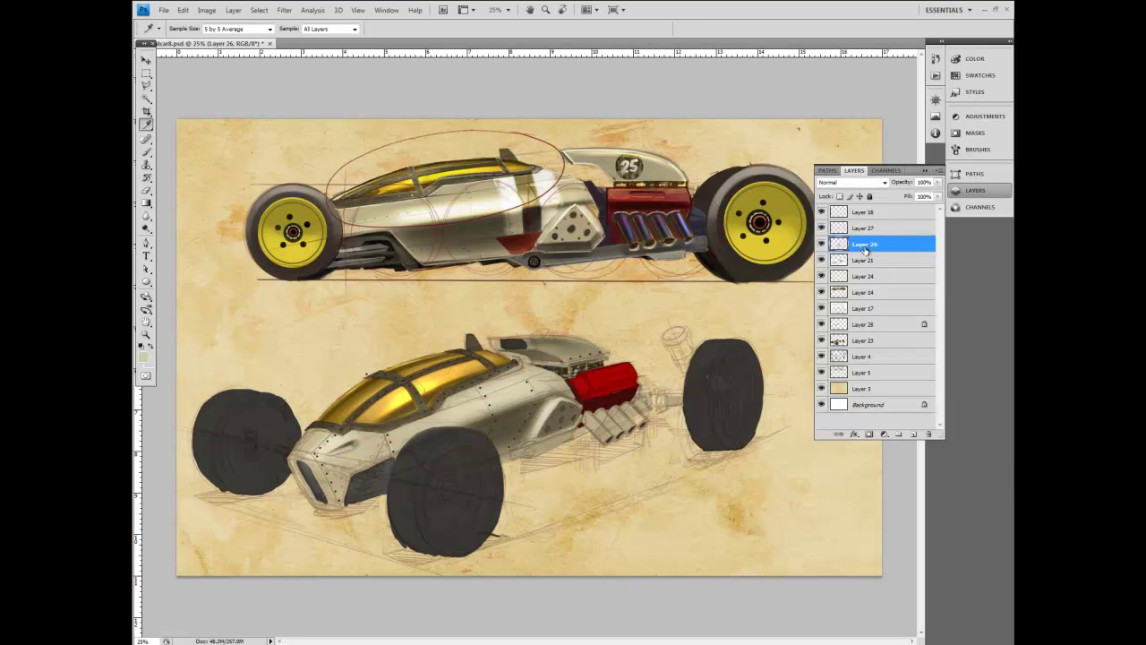
Step: Try a soft Color Dodge glow along the lower car's body side with the brush enlarged to 200 px
click(147, 153)
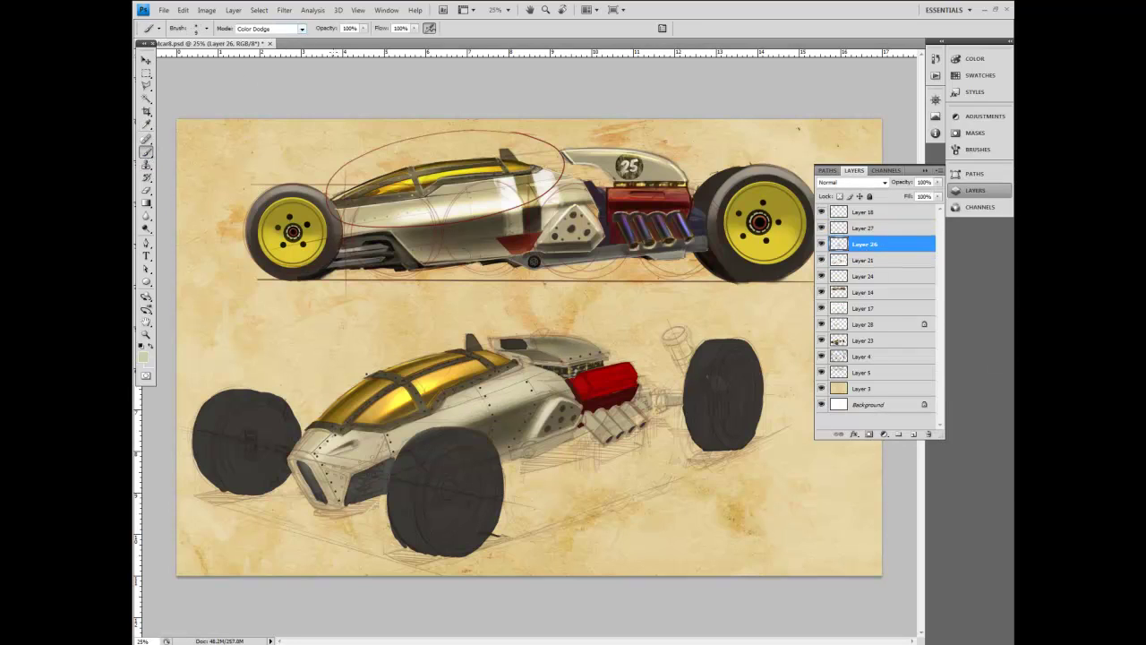
key(bracketright)
key(bracketright)
key(bracketright)
key(bracketright)
key(bracketright)
key(bracketright)
key(bracketright)
key(bracketright)
key(bracketright)
key(bracketright)
key(bracketright)
key(bracketright)
key(bracketright)
key(bracketright)
key(bracketright)
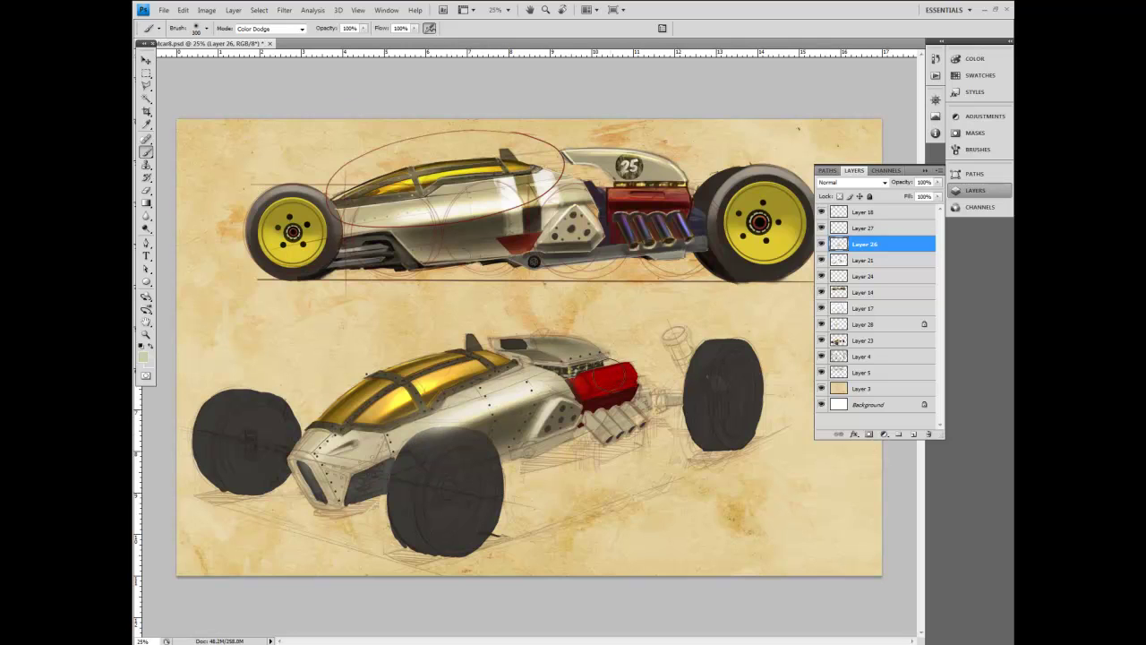
Step: Try a glow along the body side using a more saturated yellow and the soft round 300 px Color Dodge brush
click(143, 357)
drag(315, 256, 326, 256)
click(510, 235)
click(203, 28)
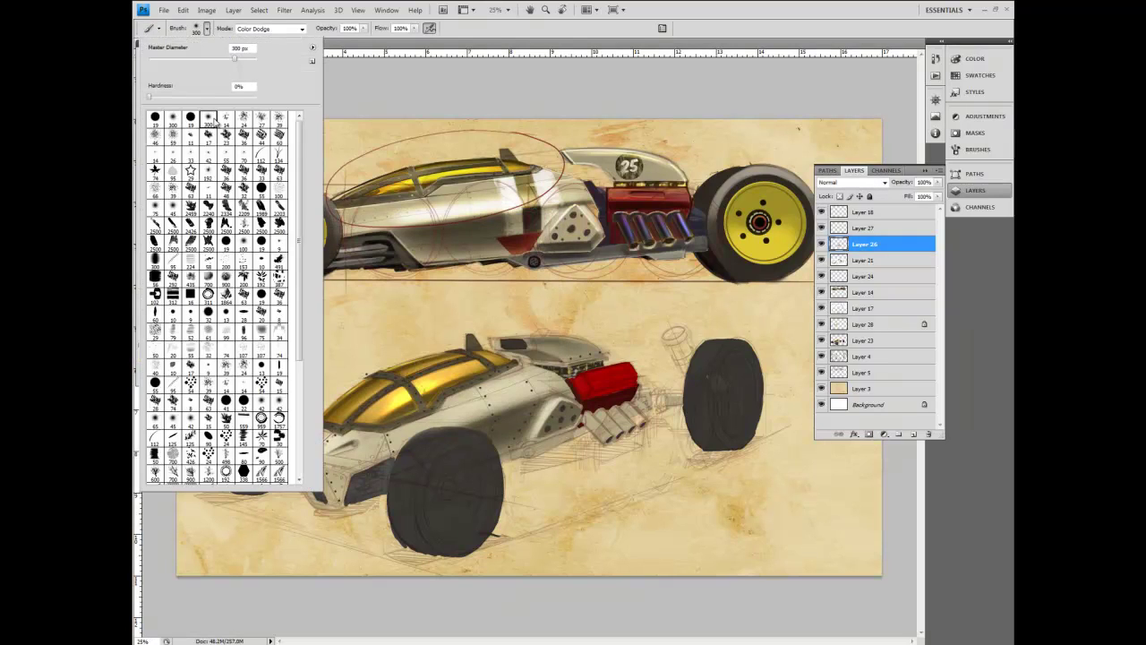
click(410, 96)
drag(392, 442, 563, 383)
key(ctrl+z)
drag(396, 442, 614, 367)
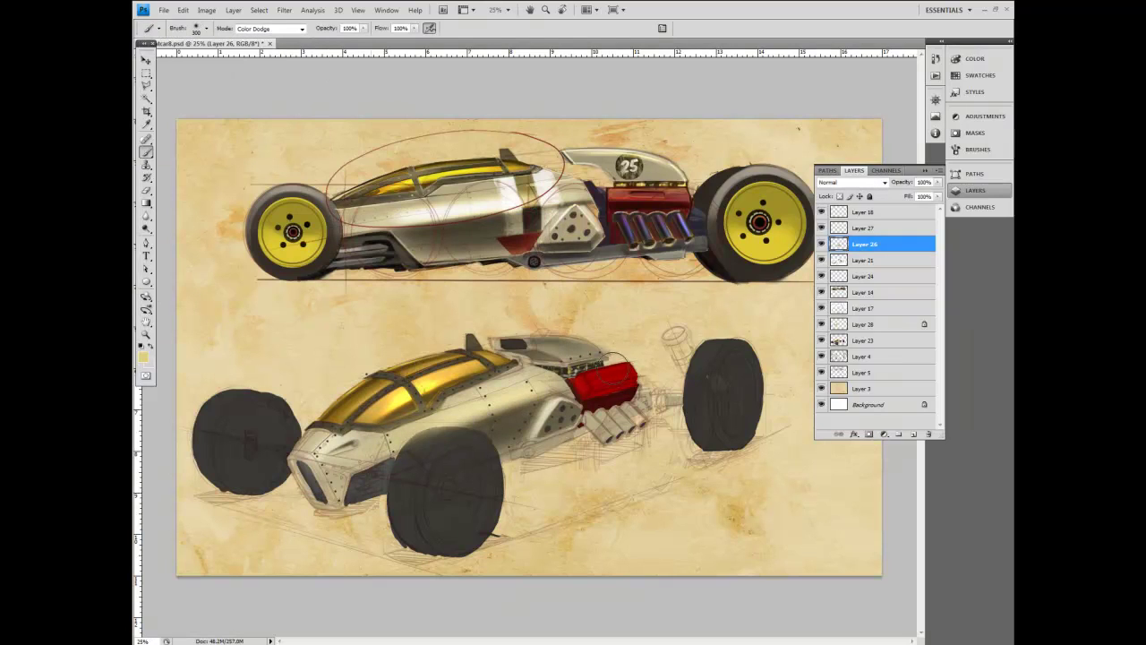
Step: Shrink the soft brush and try a narrower yellow highlight along the upper body side below the canopy
key(bracketleft)
key(bracketleft)
key(bracketleft)
key(bracketleft)
key(bracketleft)
drag(430, 426, 539, 390)
Step: Set the foreground colour to d8ca94 and paint Color Dodge highlights along the upper body side
key(i)
click(143, 356)
drag(322, 254, 303, 262)
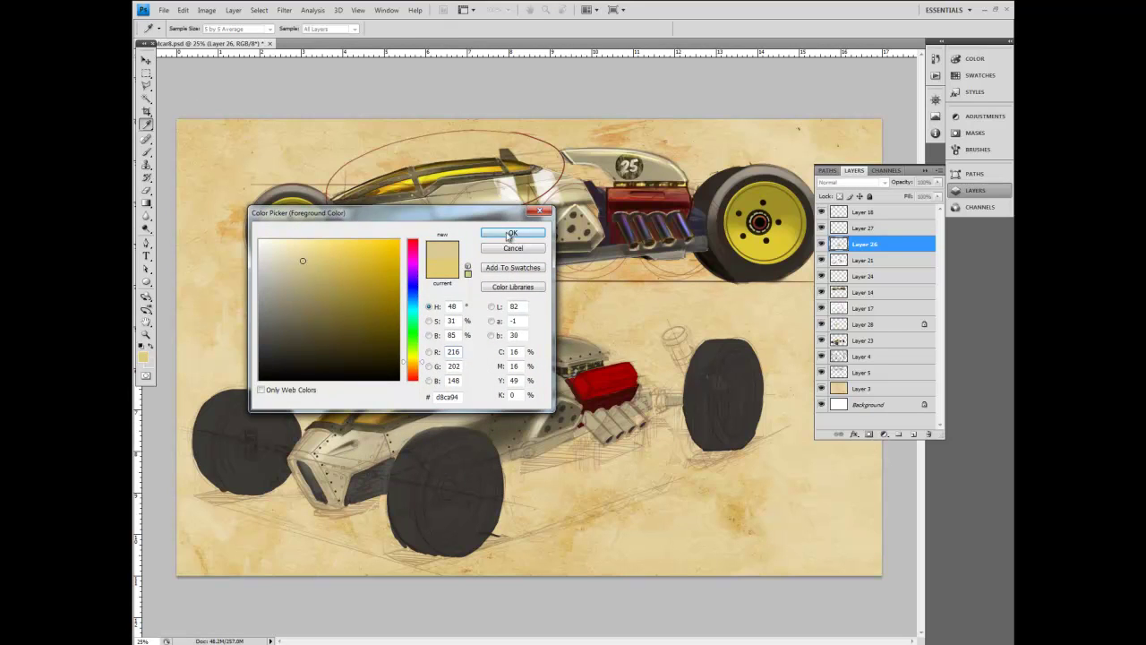
click(510, 233)
drag(425, 430, 529, 384)
drag(426, 424, 530, 398)
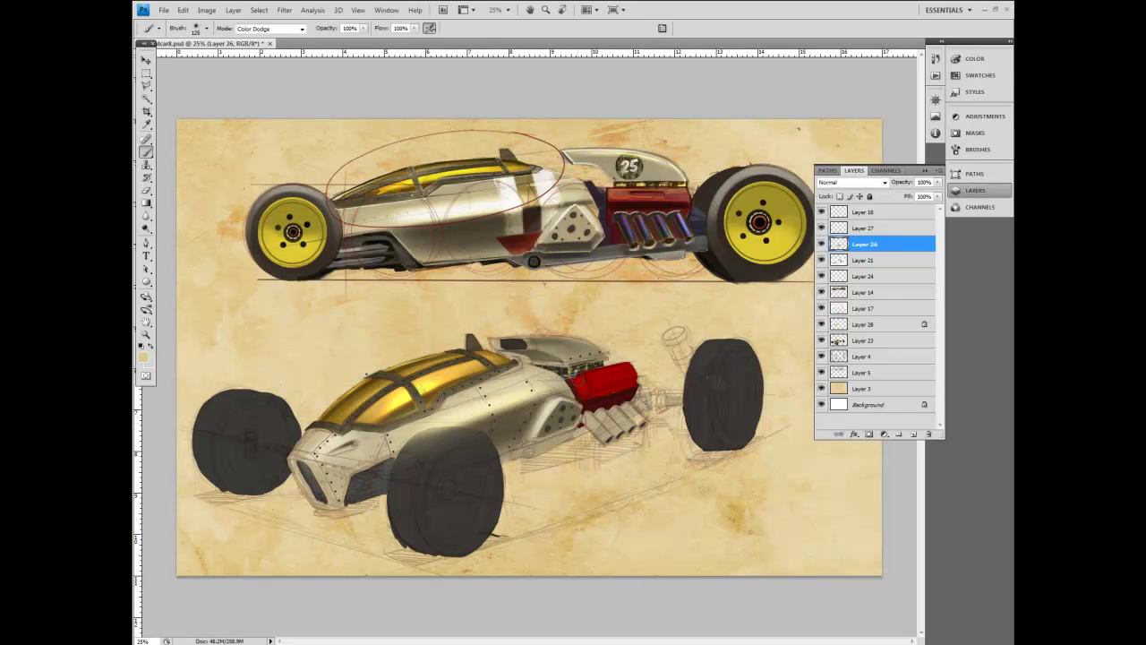
Step: Try a broader Color Dodge highlight along the body side and undo it
key(bracketright)
mouse_move(416, 429)
mouse_down()
mouse_move(556, 372)
mouse_move(545, 384)
mouse_up()
key(bracketleft)
key(bracketleft)
key(bracketleft)
key(bracketleft)
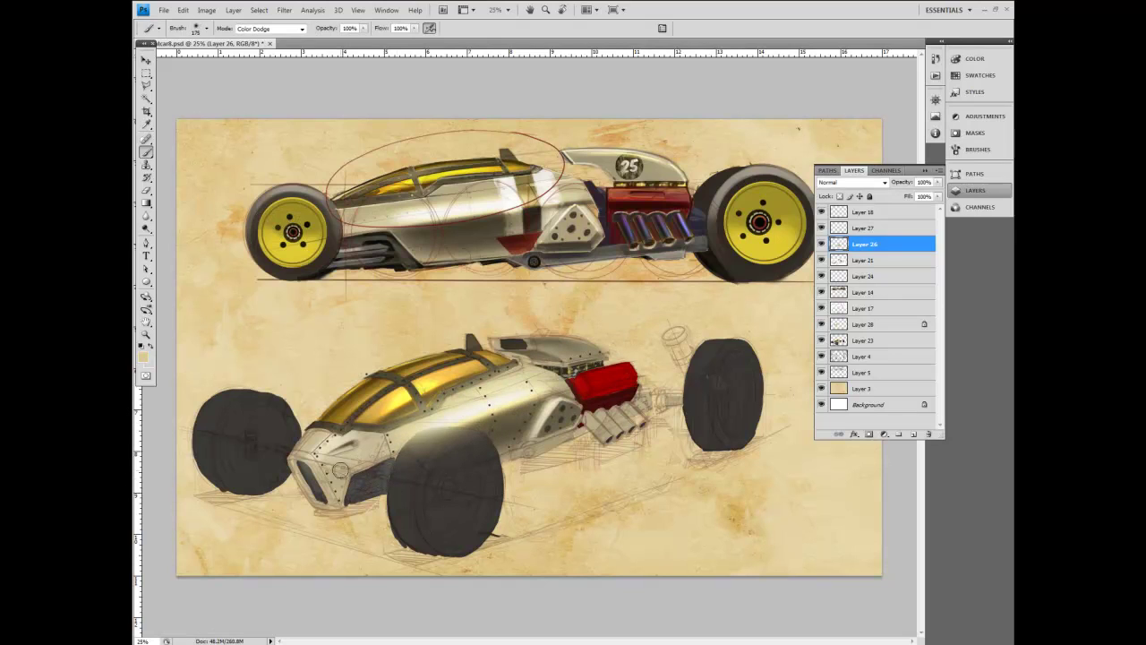
key(ctrl+z)
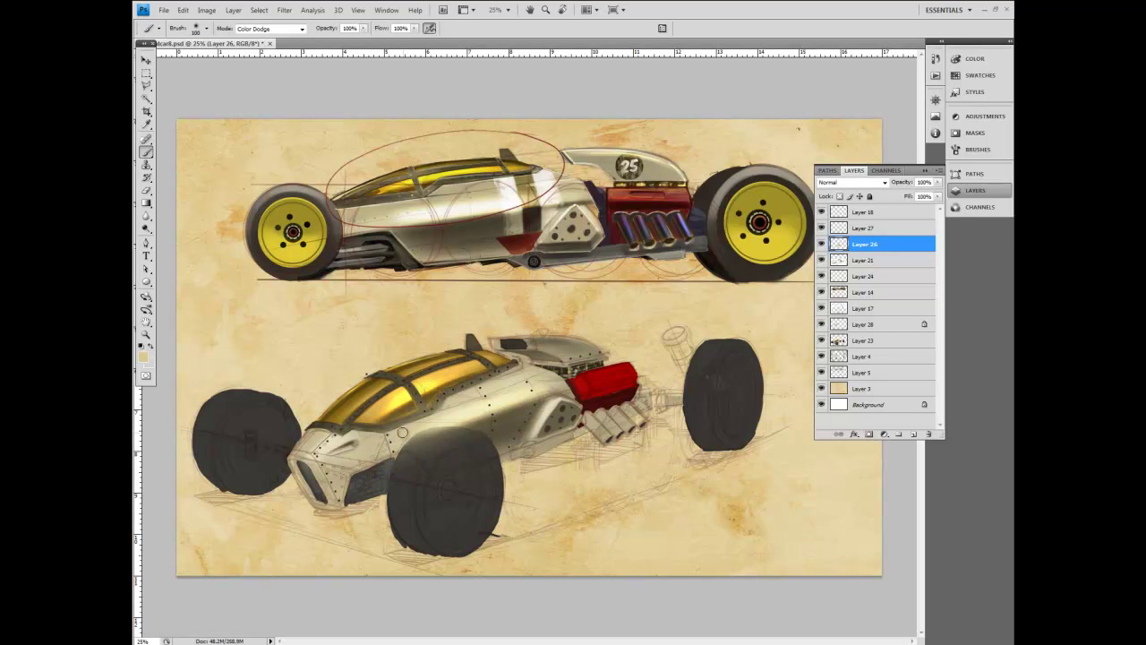
Step: Shrink the Color Dodge brush step by step and paint fine highlights on the lower car's nose
key(bracketright)
key(bracketleft)
key(bracketleft)
key(bracketleft)
key(bracketleft)
key(bracketleft)
key(bracketleft)
key(bracketleft)
Step: Clean up the highlight spill with the Eraser reduced to 125 px, and give it the hard round 19 px tip
click(147, 189)
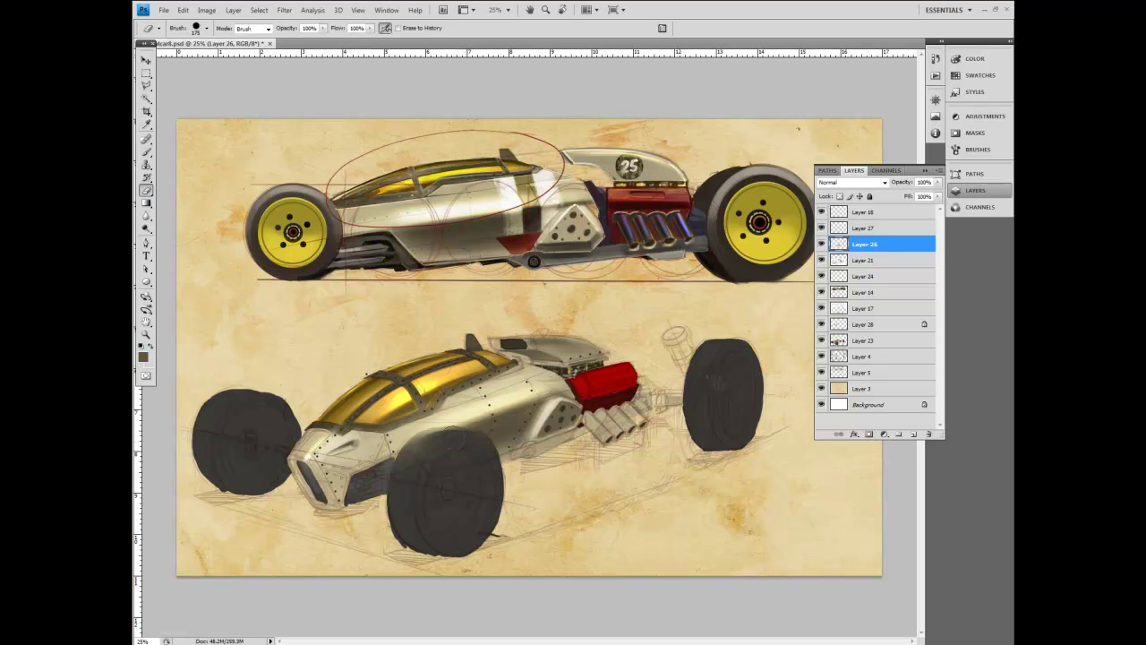
key(bracketleft)
key(bracketleft)
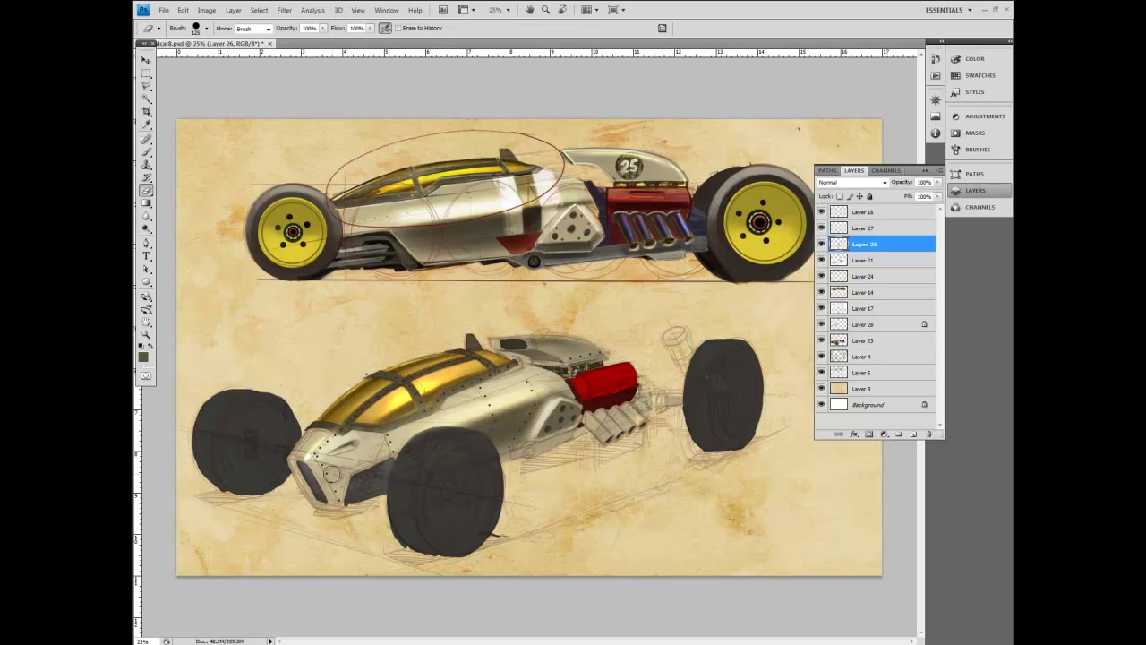
click(207, 29)
double_click(191, 118)
Step: Return the brush to Normal mode with the hard round 19 px tip and paint a dark stroke along the nose intake
click(147, 151)
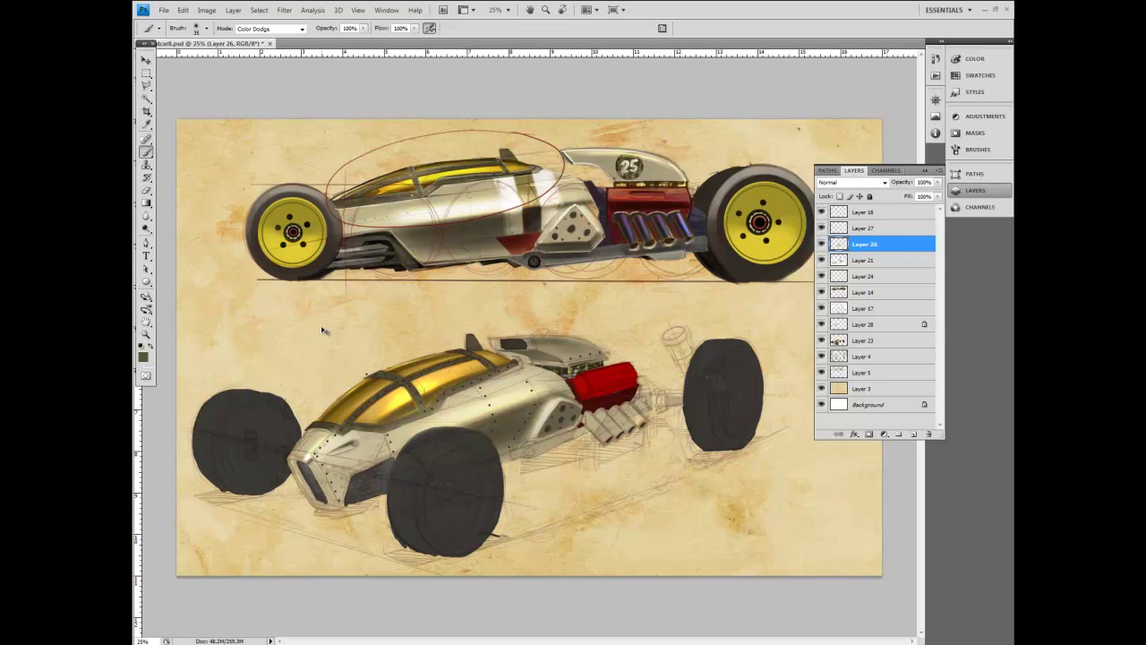
click(302, 28)
click(255, 37)
click(206, 28)
double_click(191, 119)
drag(314, 465, 336, 509)
Step: Sample the pale colour from the body side and dab it softly onto the top of the nose with the soft round brush
key(bracketright)
key(bracketright)
key(bracketright)
key(bracketright)
key(bracketright)
key(bracketright)
key(bracketright)
click(147, 126)
click(440, 422)
click(147, 153)
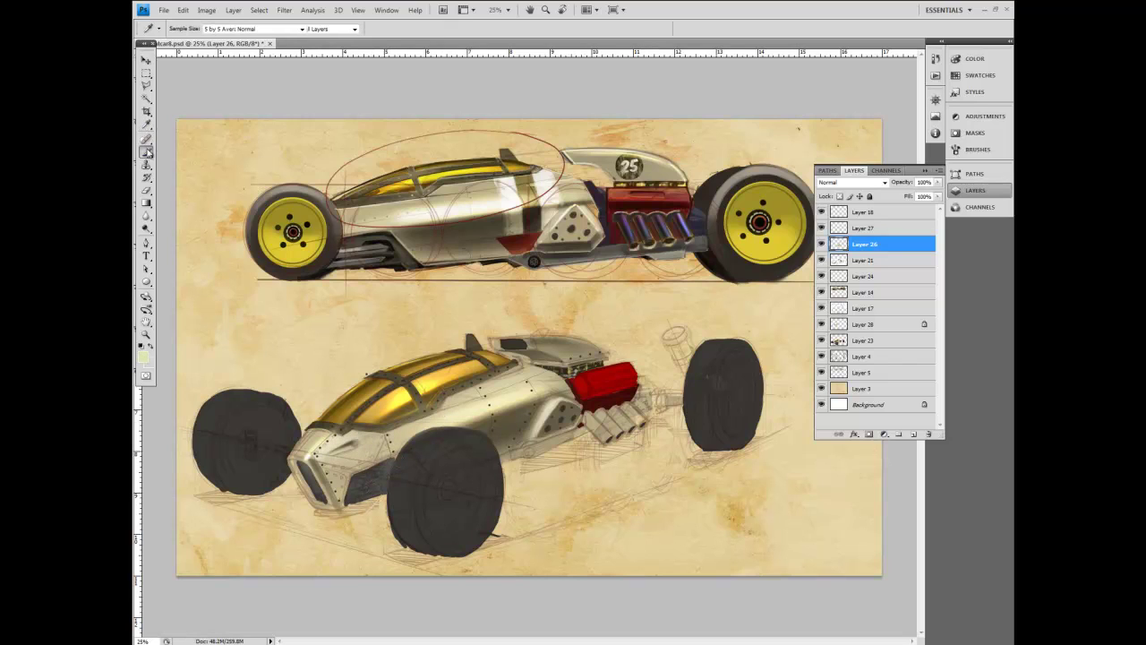
click(206, 30)
double_click(208, 116)
click(323, 453)
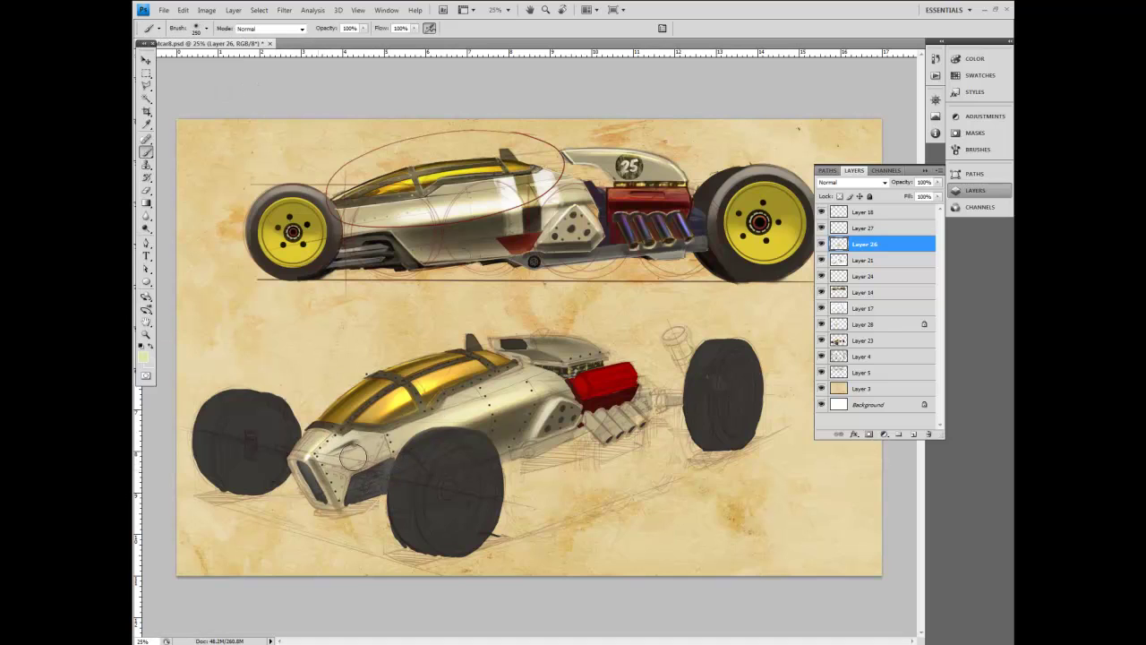
Step: Reduce the brush, switch it to Color Dodge mode and paint bright highlights along the nose and intake rim
key(bracketleft)
key(bracketleft)
key(bracketleft)
key(bracketleft)
key(bracketleft)
key(bracketleft)
key(bracketleft)
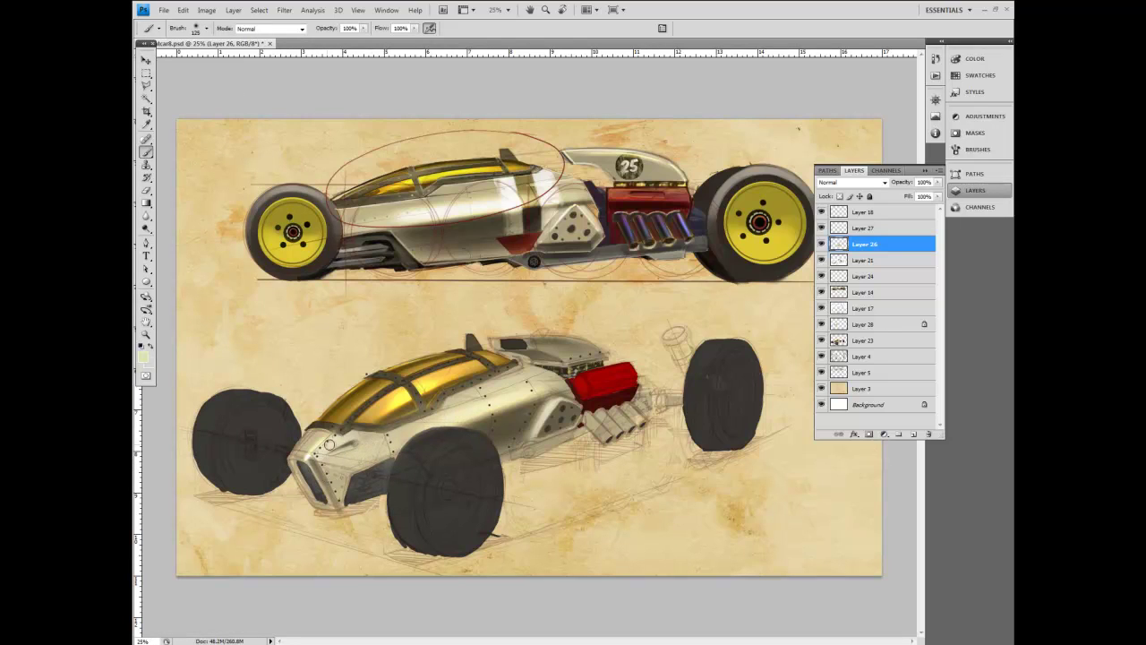
click(288, 29)
click(279, 154)
key(bracketleft)
key(bracketleft)
key(bracketleft)
key(bracketleft)
key(bracketleft)
key(bracketleft)
key(bracketright)
key(bracketright)
key(bracketright)
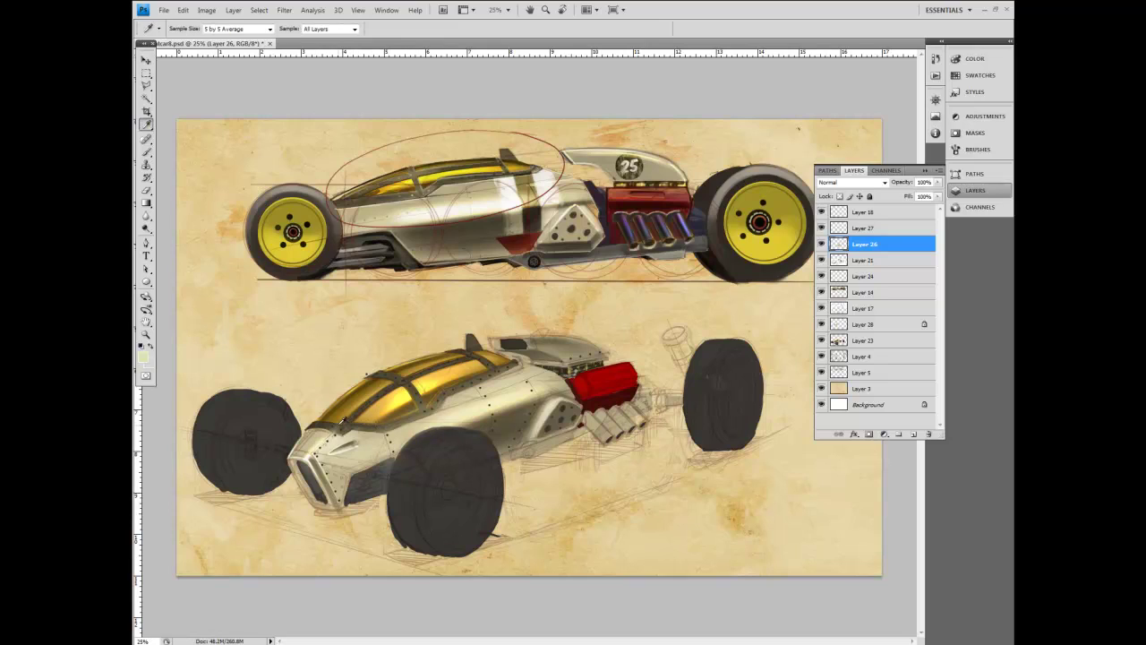
Step: Sample a dark olive tone and paint fine Color Dodge edge highlights along the canopy frame and glass edges
alt+click(350, 378)
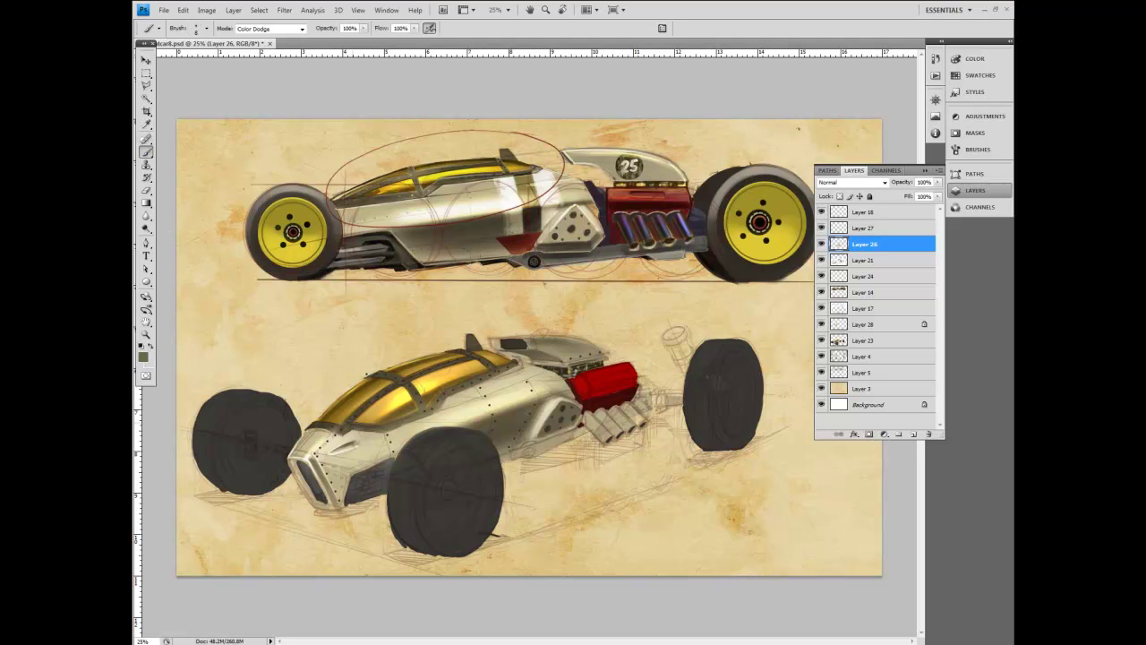
key(ctrl+plus)
key(ctrl+plus)
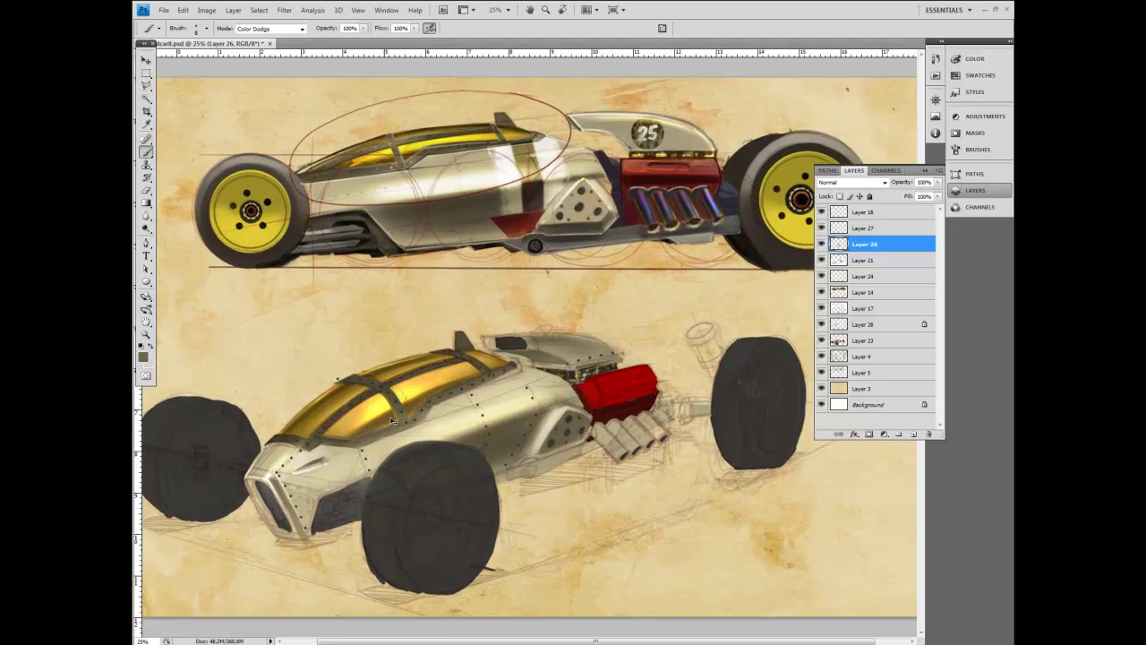
drag(352, 477, 454, 414)
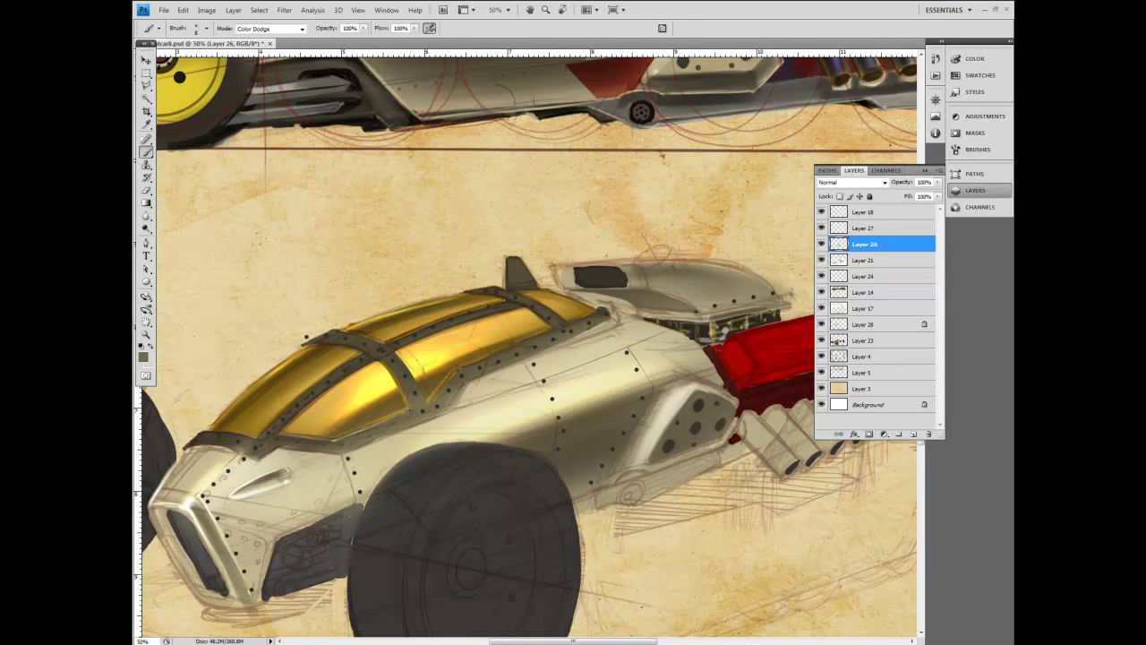
drag(336, 439, 376, 427)
mouse_move(270, 424)
mouse_down()
mouse_move(288, 404)
mouse_move(206, 429)
mouse_up()
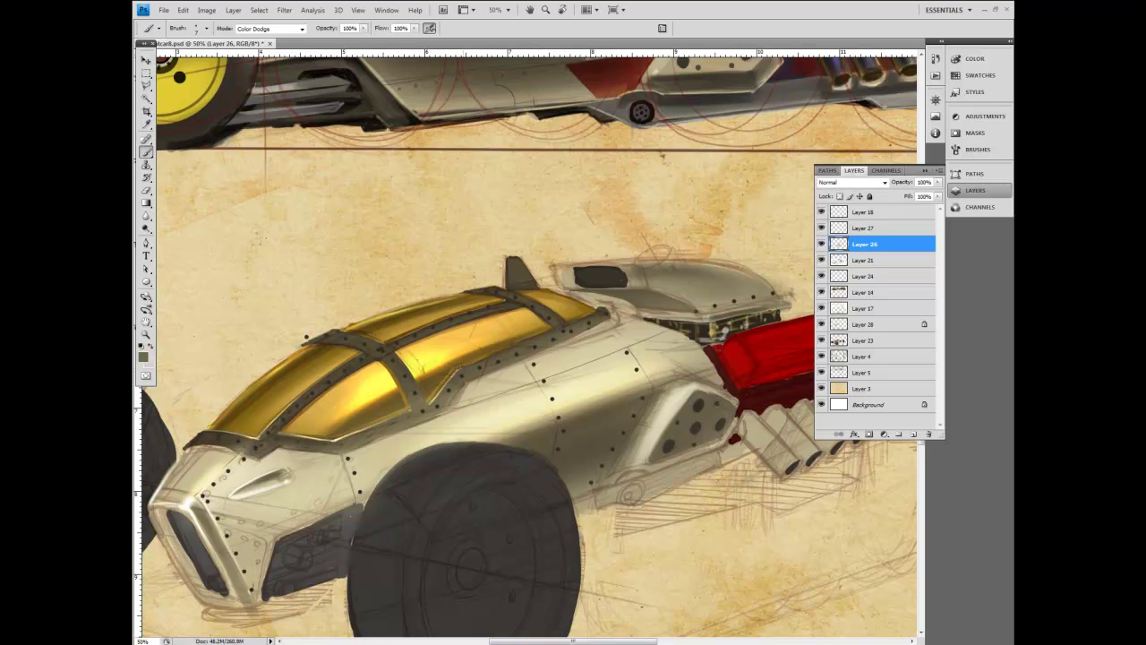
drag(461, 366, 555, 330)
drag(394, 340, 464, 313)
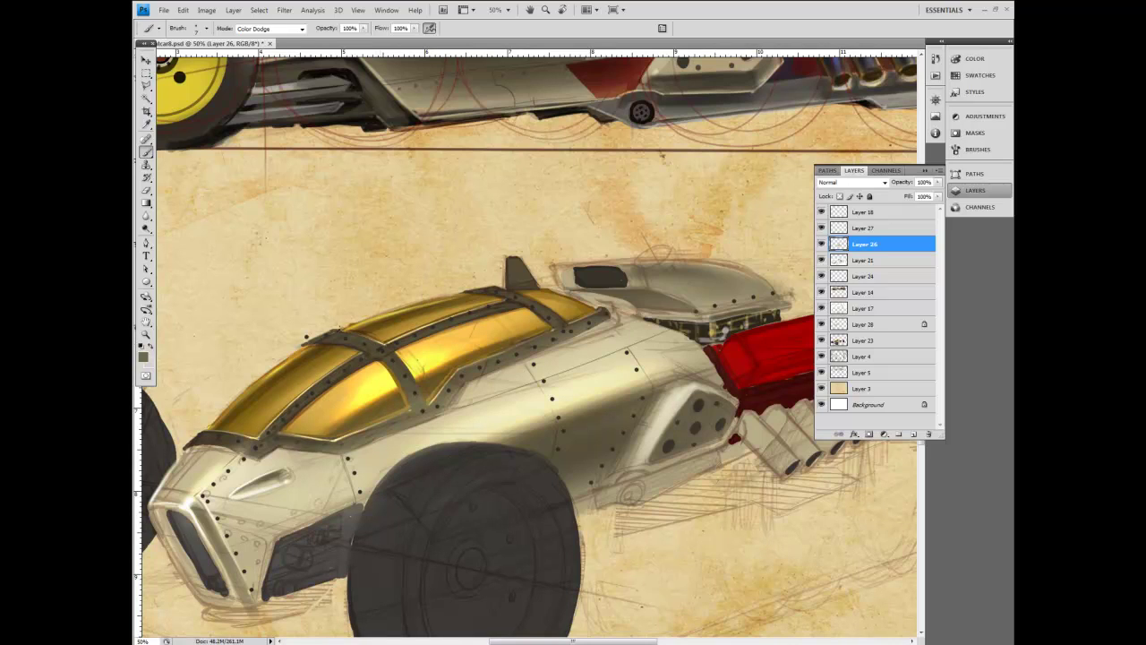
Step: Paint the remaining Color Dodge edge highlights on the front cross strips of the canopy frame
drag(376, 340, 333, 331)
drag(423, 403, 415, 382)
Step: On Layer 27, choose a pale tan with a smaller brush and dab a Color Dodge highlight on the nose rivets
click(864, 227)
drag(582, 467, 640, 435)
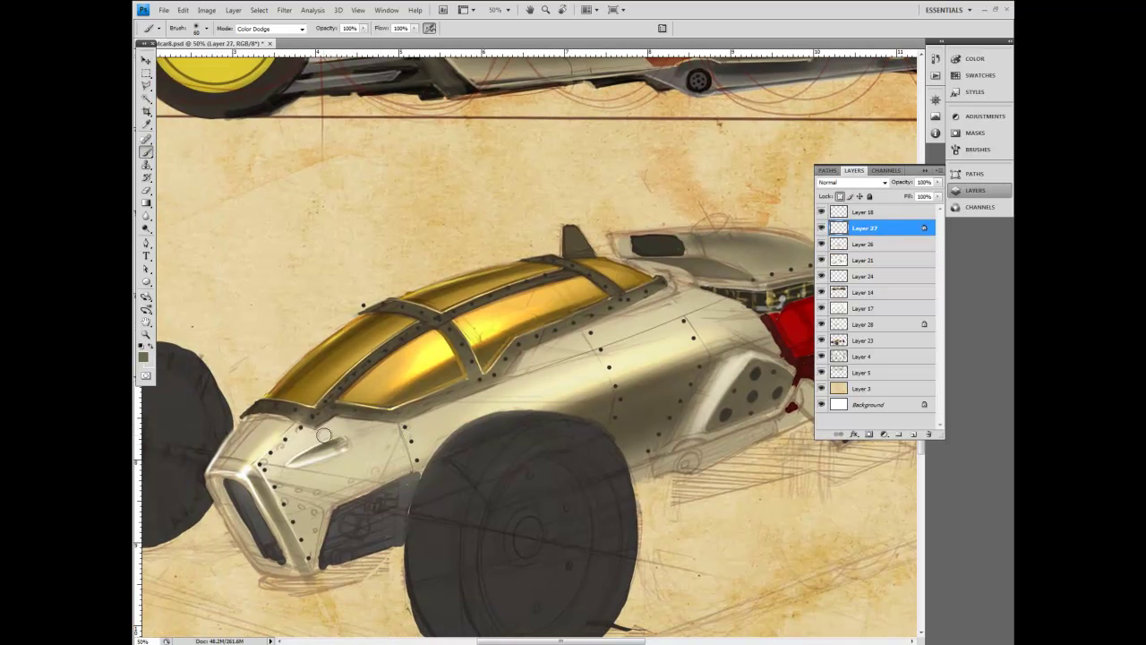
key(bracketleft)
key(bracketleft)
click(142, 357)
click(302, 256)
click(512, 230)
key(ctrl+minus)
key(ctrl+minus)
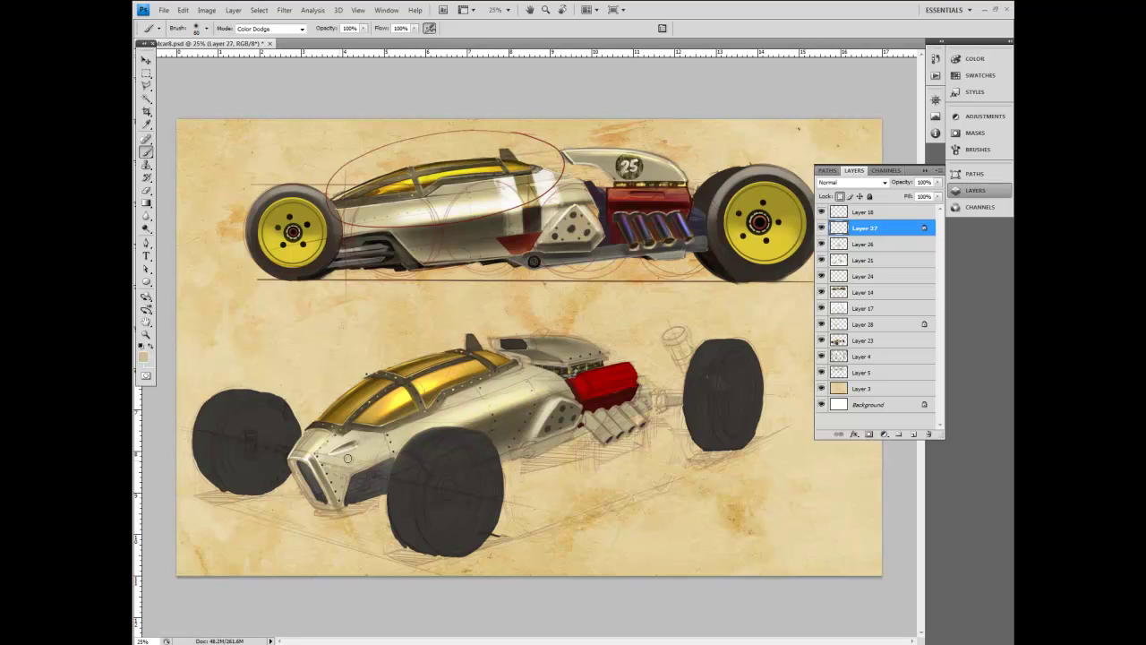
click(319, 457)
Step: Sample the dark canopy frame colour and set a hard round 10 px brush in Normal mode on Layer 26
click(146, 125)
click(349, 426)
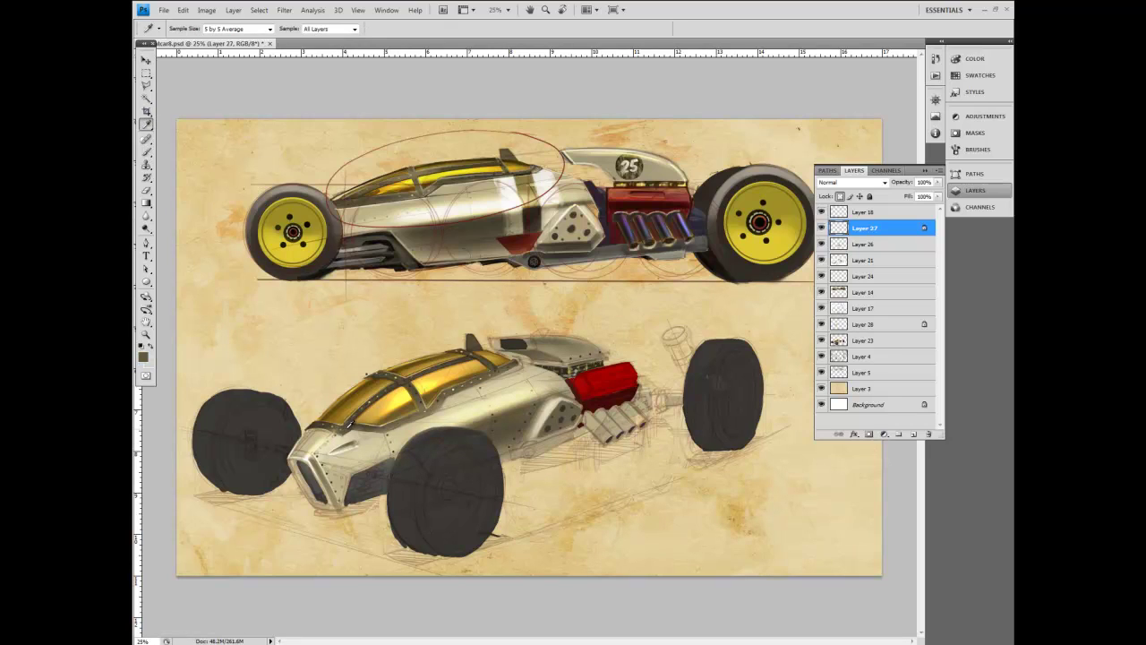
click(146, 152)
click(206, 28)
double_click(256, 116)
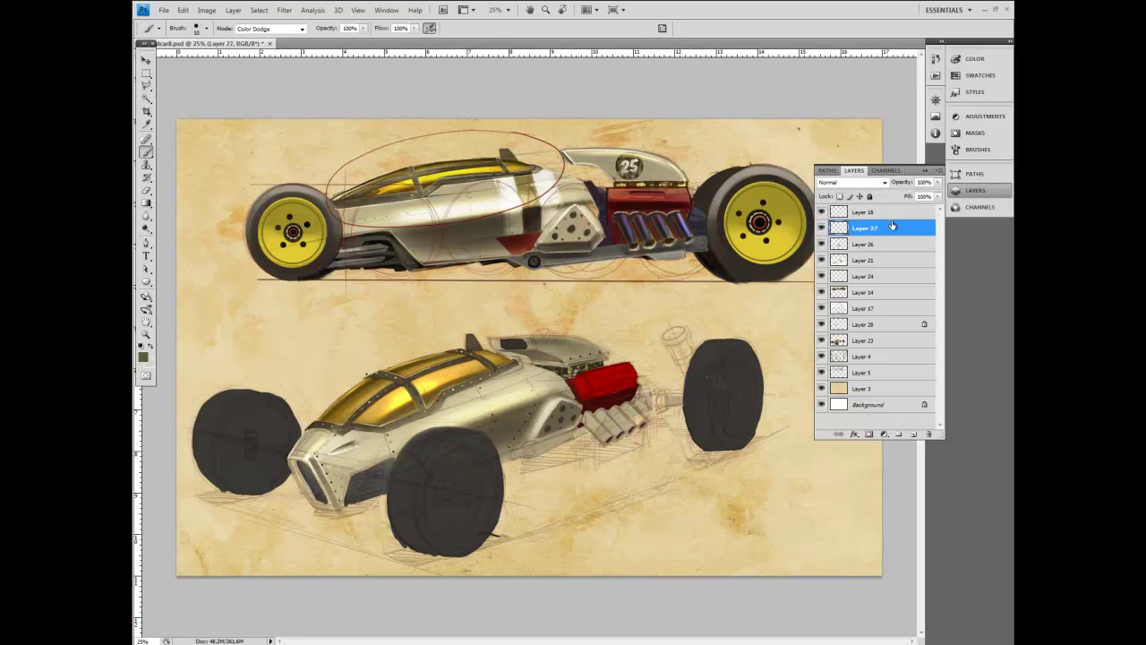
key(alt+bracketleft)
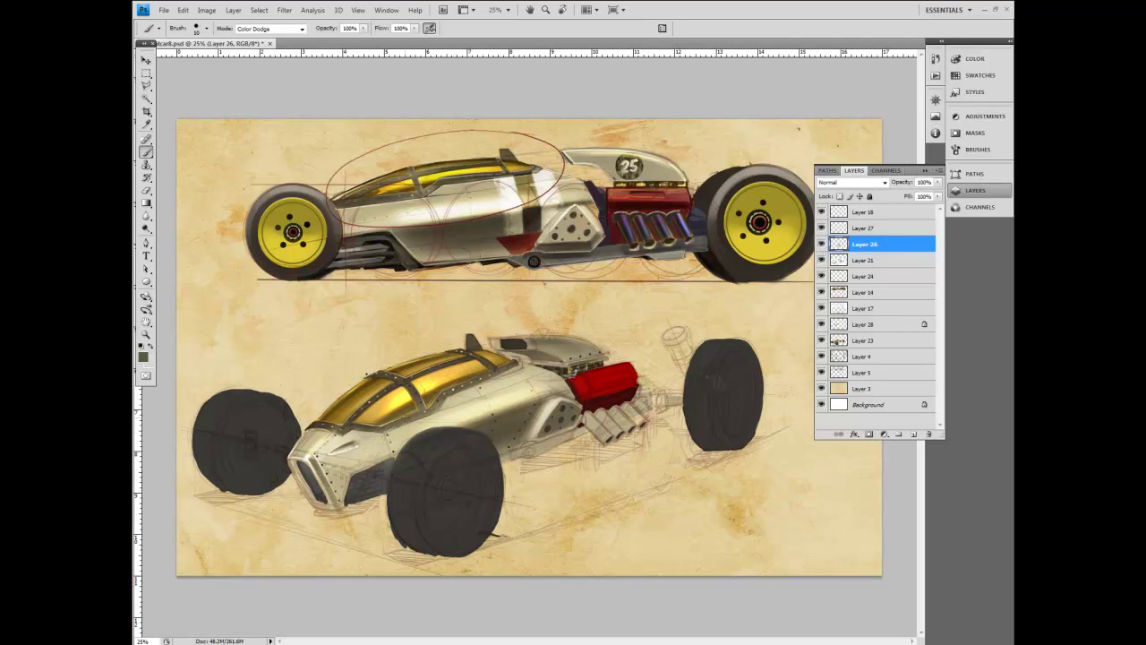
click(302, 29)
click(293, 41)
Step: Sample the amber of the front canopy glass and darken it to a deep brown foreground colour
click(846, 325)
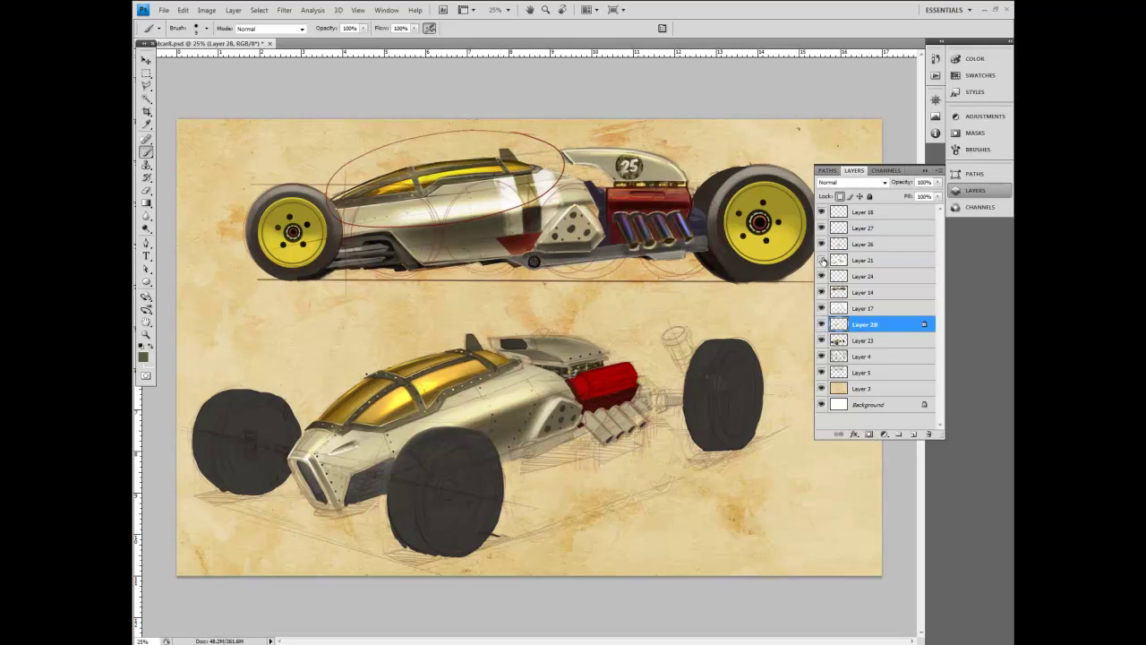
click(851, 260)
key(e)
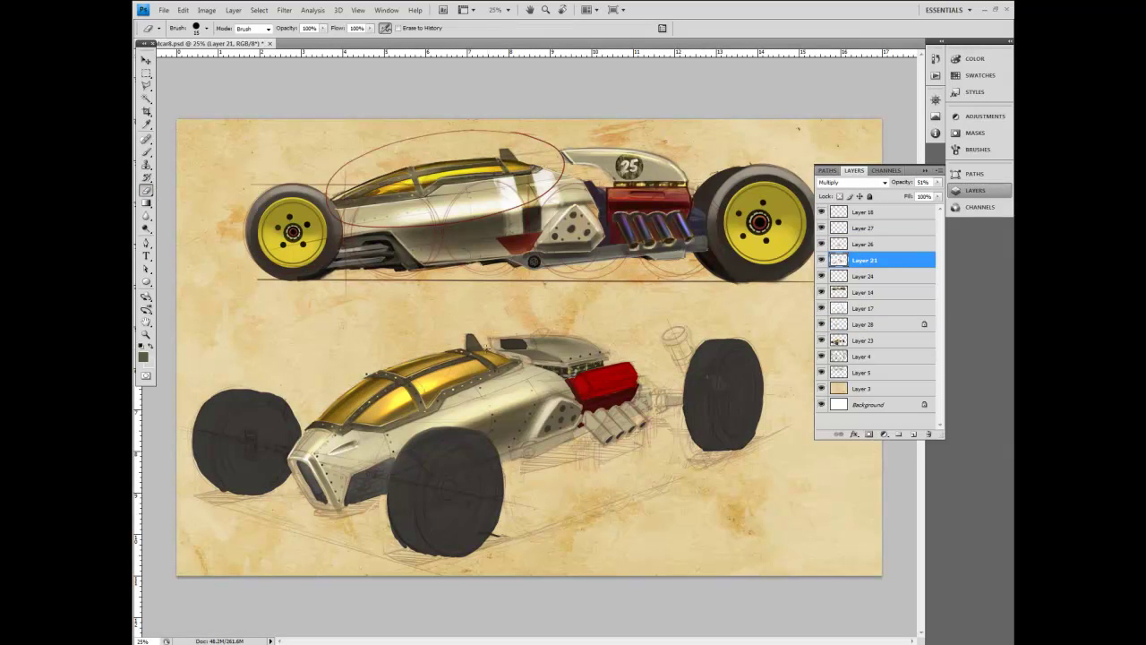
click(861, 342)
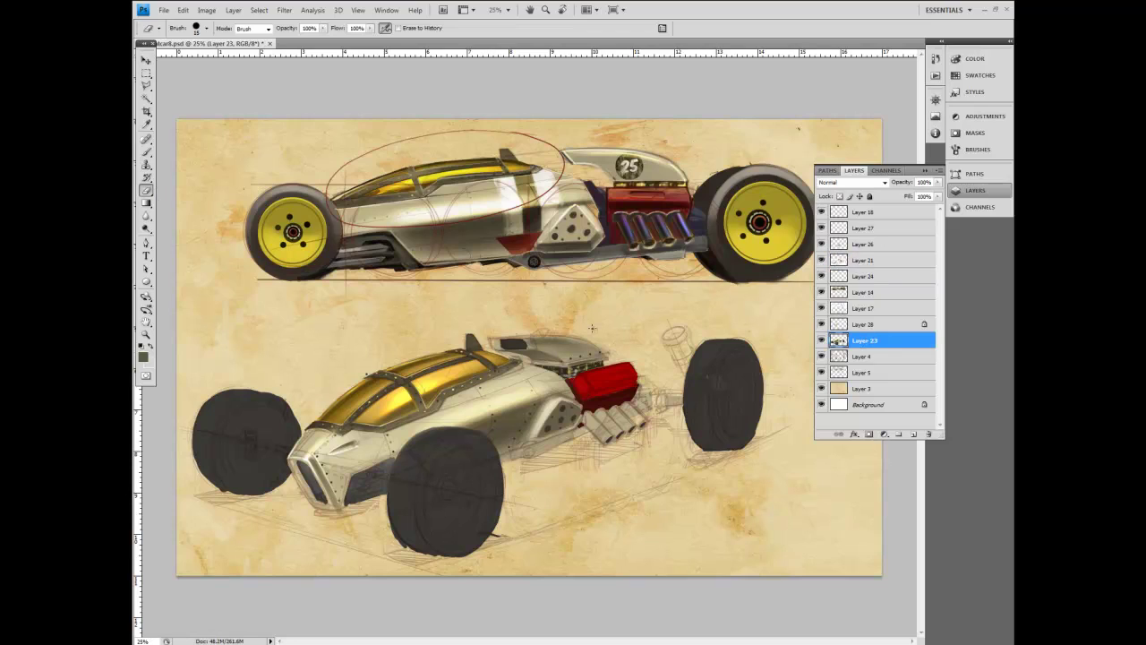
click(147, 124)
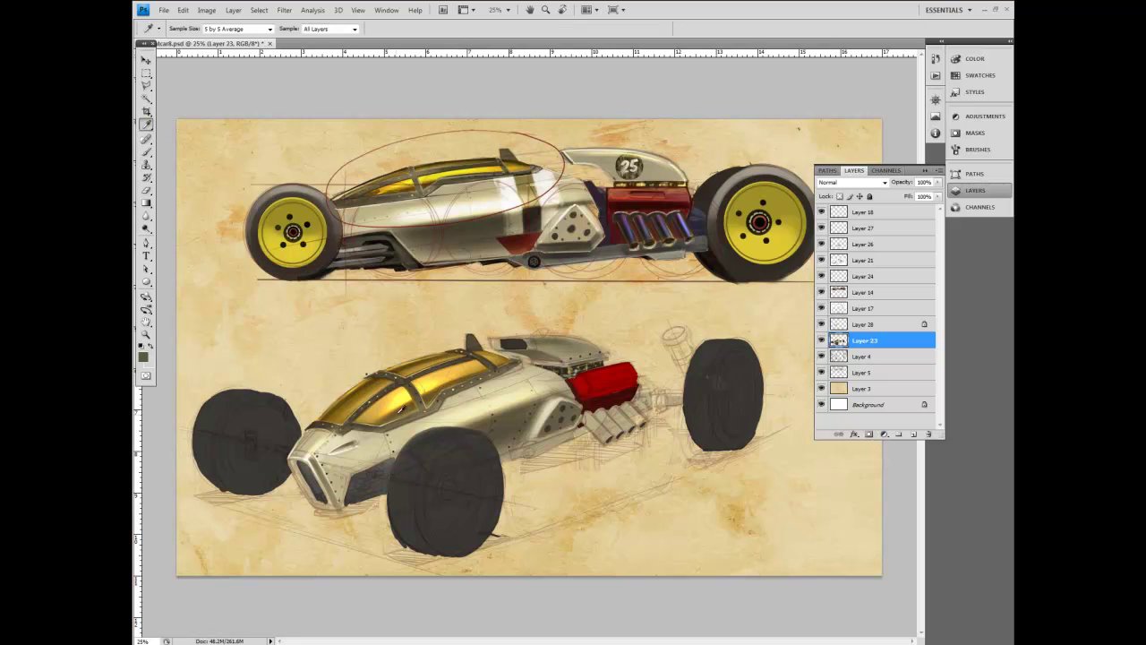
click(389, 413)
click(143, 357)
click(360, 337)
key(Return)
Step: Create a new layer directly above Layer 28 and ready the Brush tool for painting on it
click(861, 324)
click(938, 170)
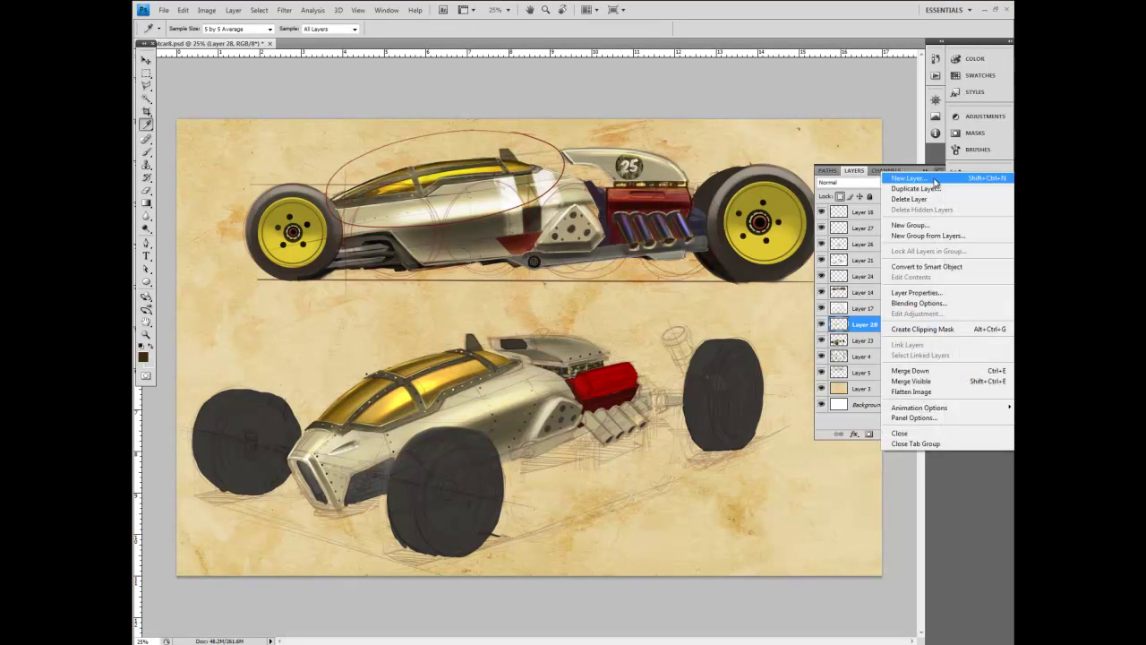
click(896, 179)
key(Return)
click(147, 152)
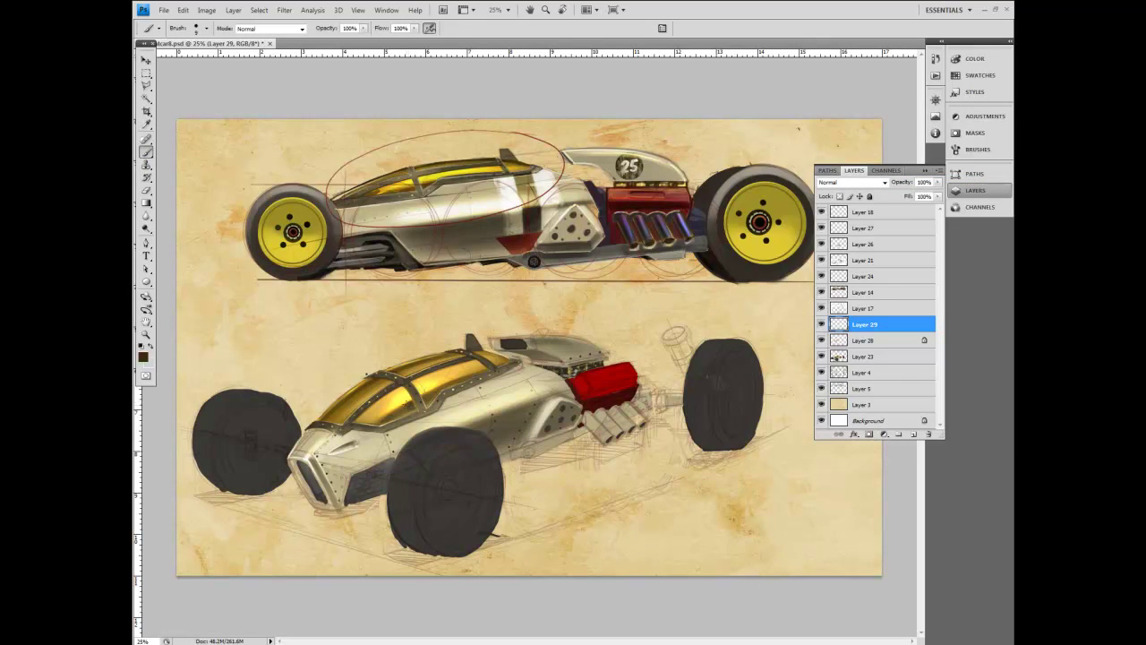
Step: Paint small deep brown reflection marks on the rear side pane of the lower car's canopy
key(bracketright)
key(bracketright)
click(480, 373)
key(bracketleft)
click(479, 374)
click(480, 375)
Step: Sample the orange from the front canopy pane and touch up the glass with a finer brush
key(i)
click(375, 410)
key(b)
key(bracketleft)
key(bracketleft)
key(bracketright)
key(bracketleft)
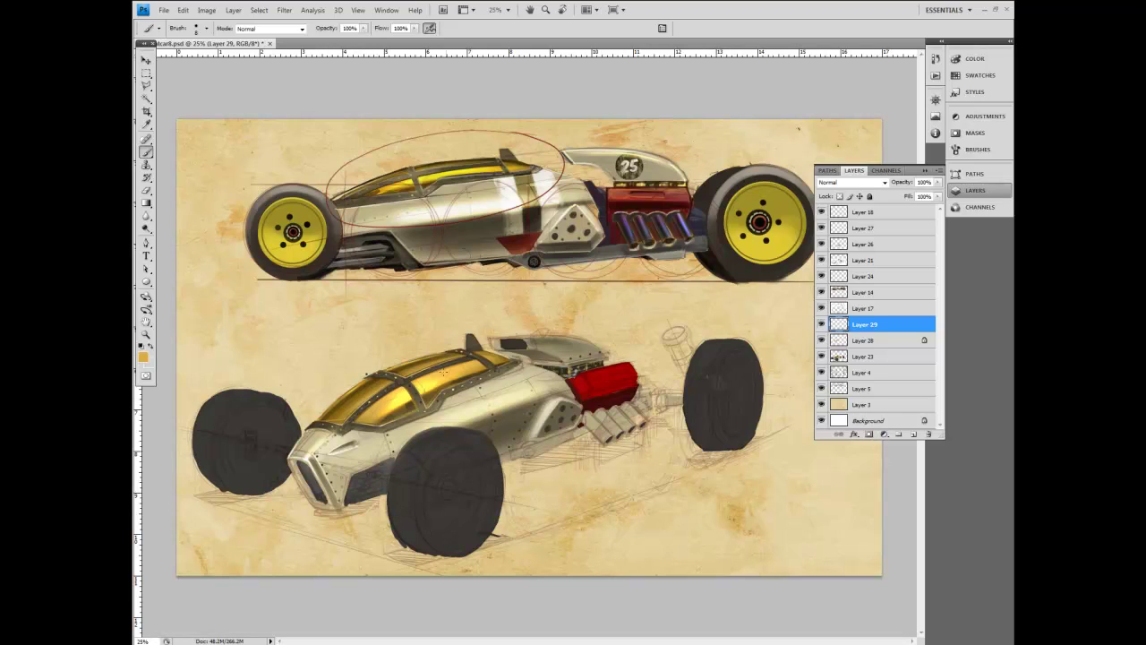
Step: Sample the bright yellow from the front canopy pane and lighten it to a pale yellow for the brush
key(i)
click(398, 396)
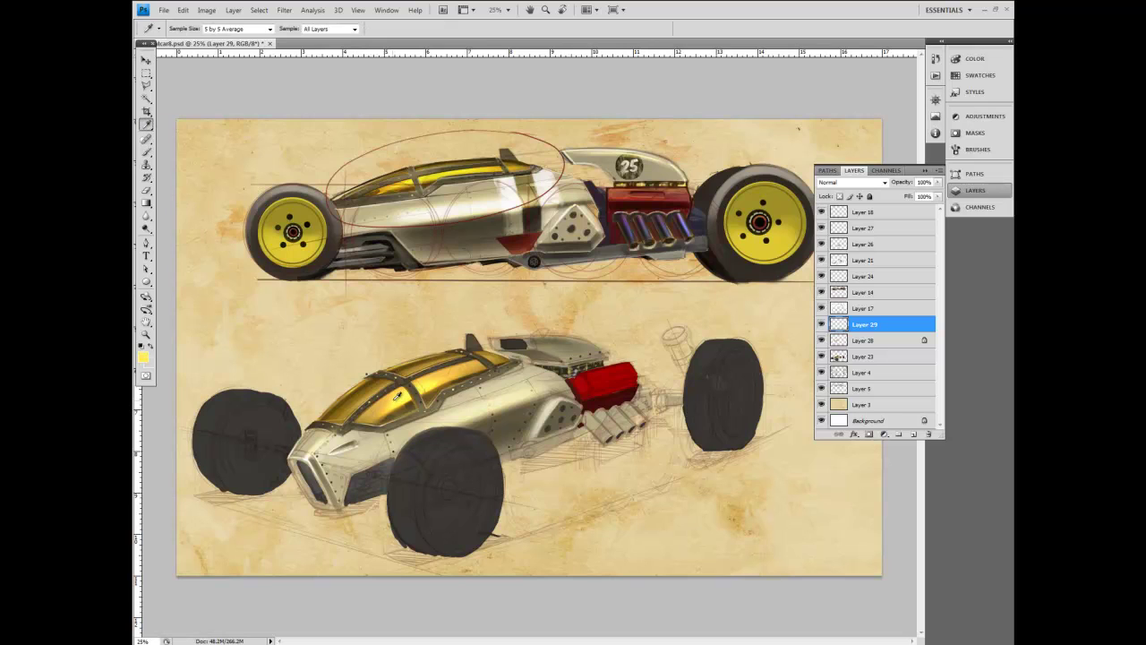
click(142, 356)
click(288, 249)
click(525, 231)
click(146, 153)
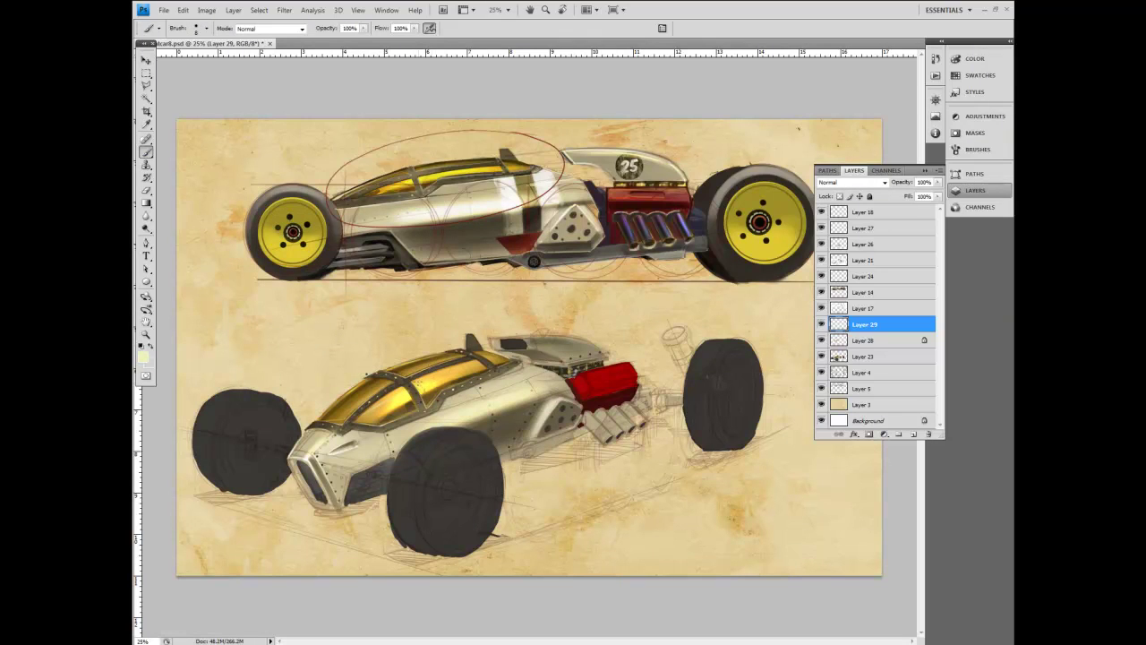
Step: Sample a dark brown from the front pane's edge and paint broad reflection strokes across the lower front canopy pane
click(147, 126)
click(405, 408)
click(147, 151)
key(bracketright)
key(bracketright)
key(bracketright)
key(bracketright)
key(bracketright)
key(bracketright)
key(bracketright)
drag(359, 420, 377, 411)
key(ctrl+z)
key(bracketright)
key(bracketright)
key(bracketright)
key(bracketright)
key(bracketright)
drag(373, 416, 388, 404)
key(bracketleft)
drag(369, 421, 391, 403)
key(bracketleft)
Step: Trim the dark reflection in the front canopy pane with a 60 px eraser
key(e)
key(bracketright)
key(bracketright)
key(bracketright)
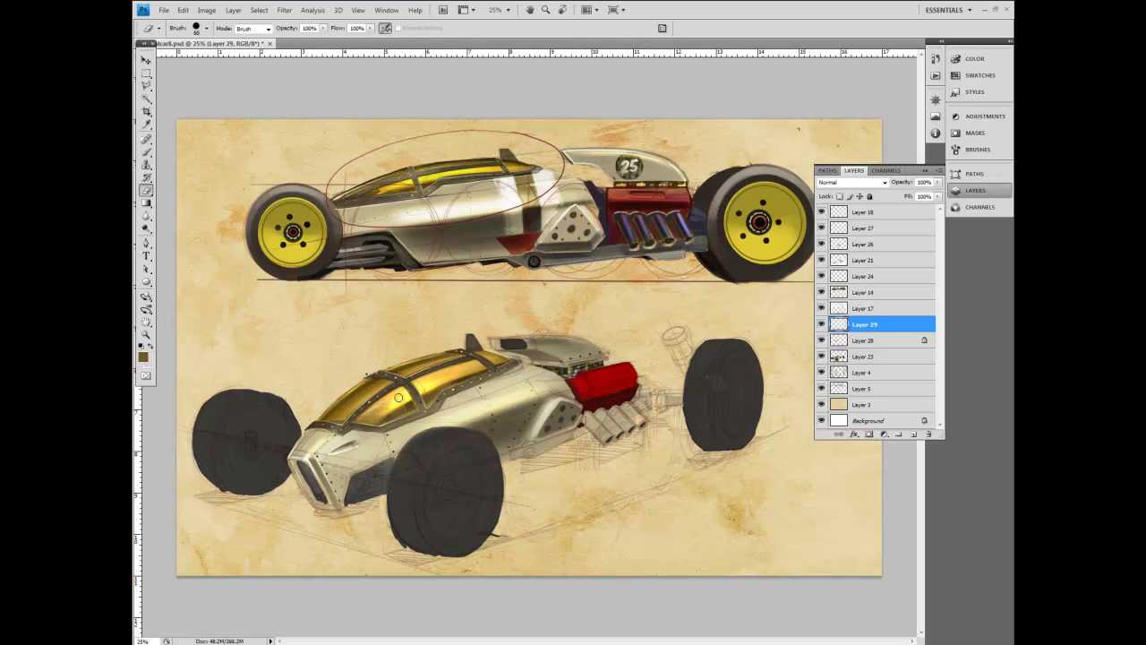
Step: Sample the light orange from the rear side pane and refine the canopy reflections with a finer brush
key(b)
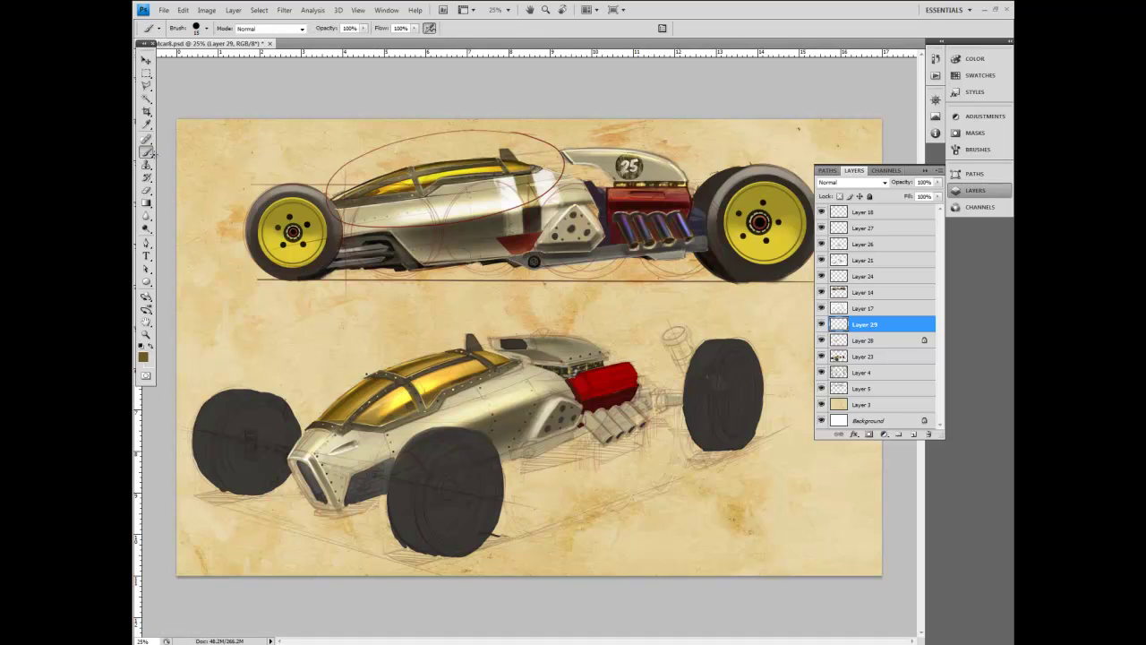
key(i)
click(386, 400)
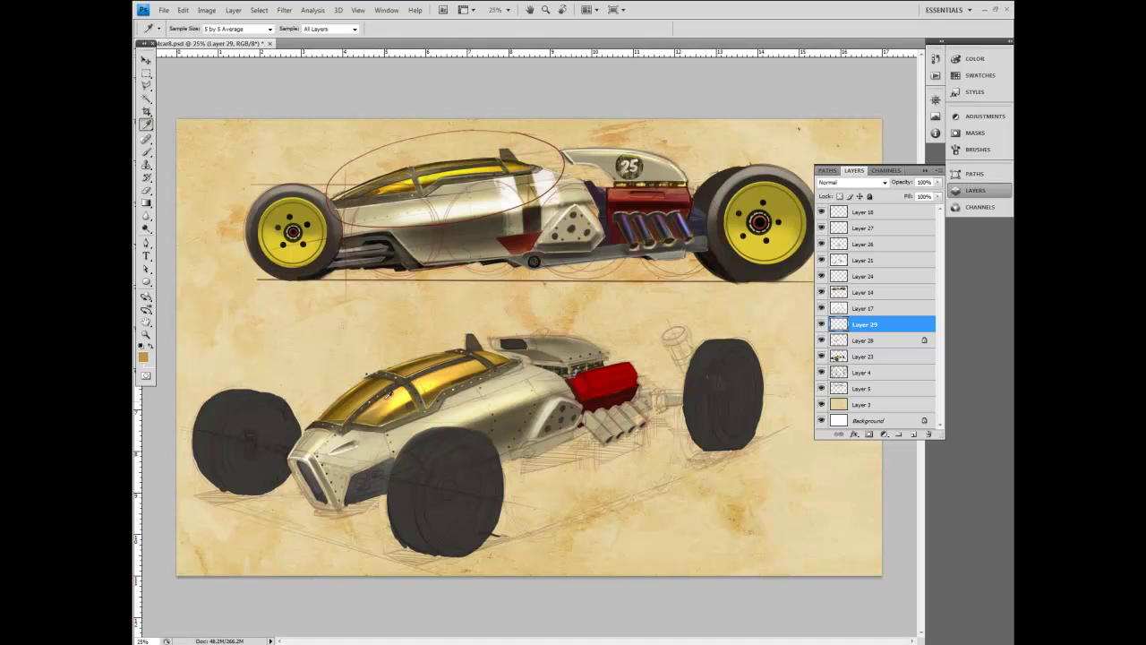
click(449, 376)
key(b)
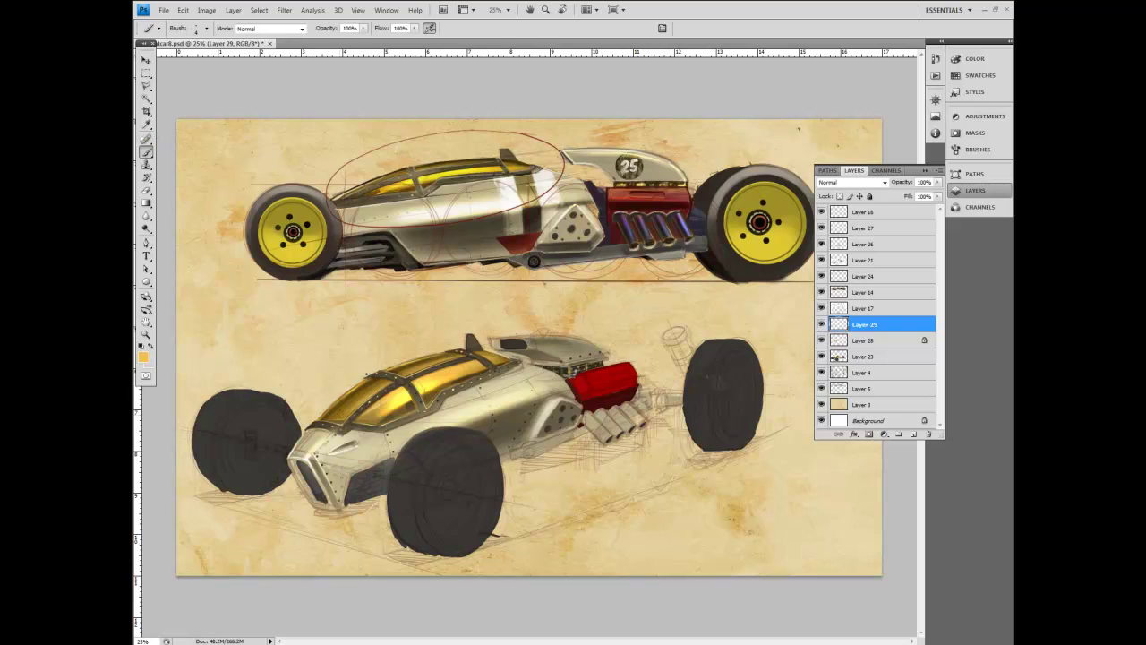
key(bracketright)
key(bracketright)
key(bracketleft)
key(bracketleft)
key(bracketleft)
key(bracketleft)
key(bracketleft)
key(bracketleft)
Step: Pick up a dark brown and paint a reflection on the rear side pane with an enlarged brush
alt+click(364, 317)
key(bracketright)
key(bracketright)
key(bracketright)
key(bracketright)
key(bracketright)
key(bracketright)
key(bracketright)
click(465, 368)
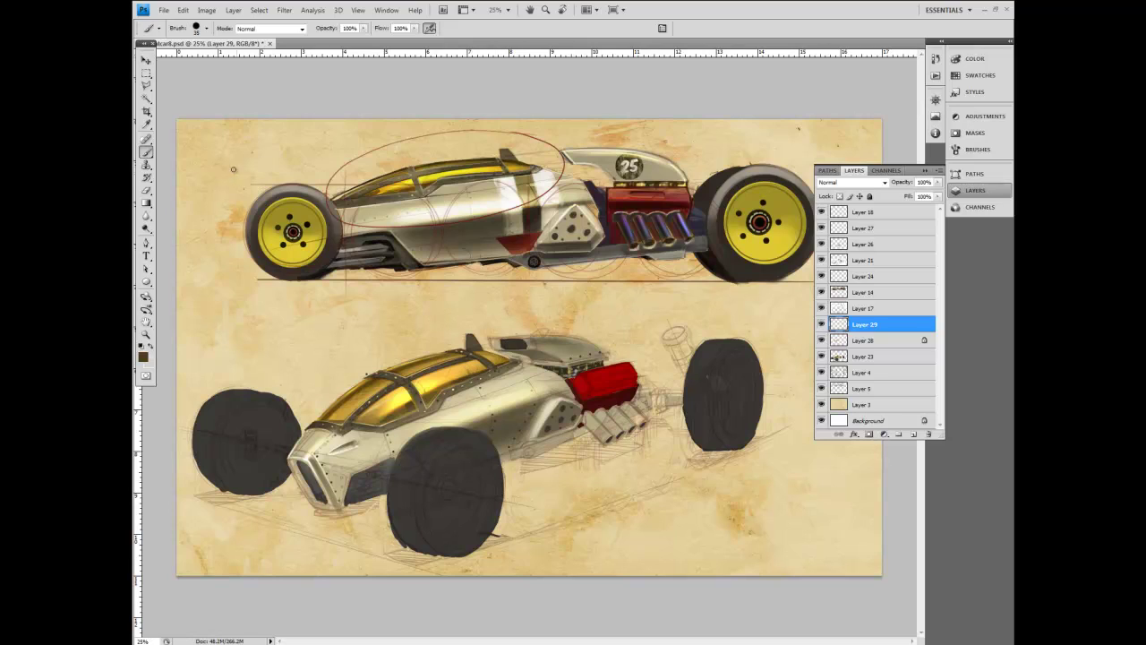
Step: Sample the glass colour of the rear side pane and blend its reflection, adjusting the brush size as needed
alt+click(472, 368)
key(bracketright)
key(bracketright)
key(bracketright)
key(bracketleft)
key(bracketleft)
key(bracketleft)
key(bracketleft)
key(bracketright)
key(bracketright)
key(bracketright)
key(bracketright)
key(bracketleft)
key(bracketleft)
key(bracketright)
key(bracketright)
Step: Sample the rear pane's gold, lighten it to #efd295 and paint thin highlights on the canopy glass
click(146, 124)
click(474, 367)
click(146, 151)
key(bracketleft)
key(bracketleft)
click(143, 357)
click(313, 249)
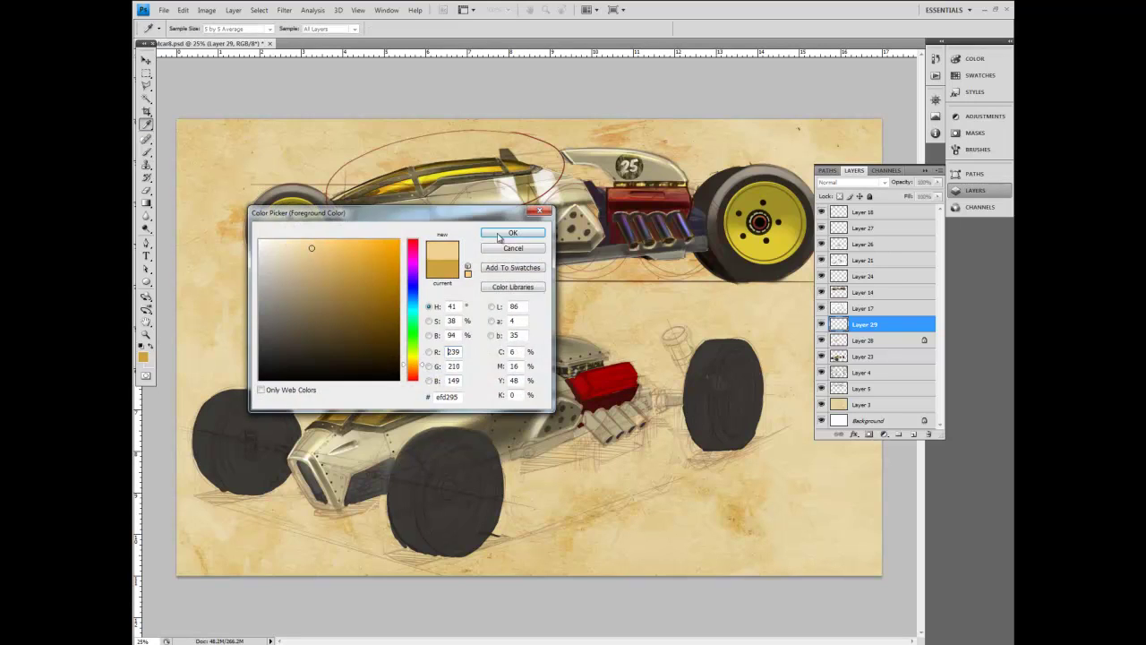
click(512, 233)
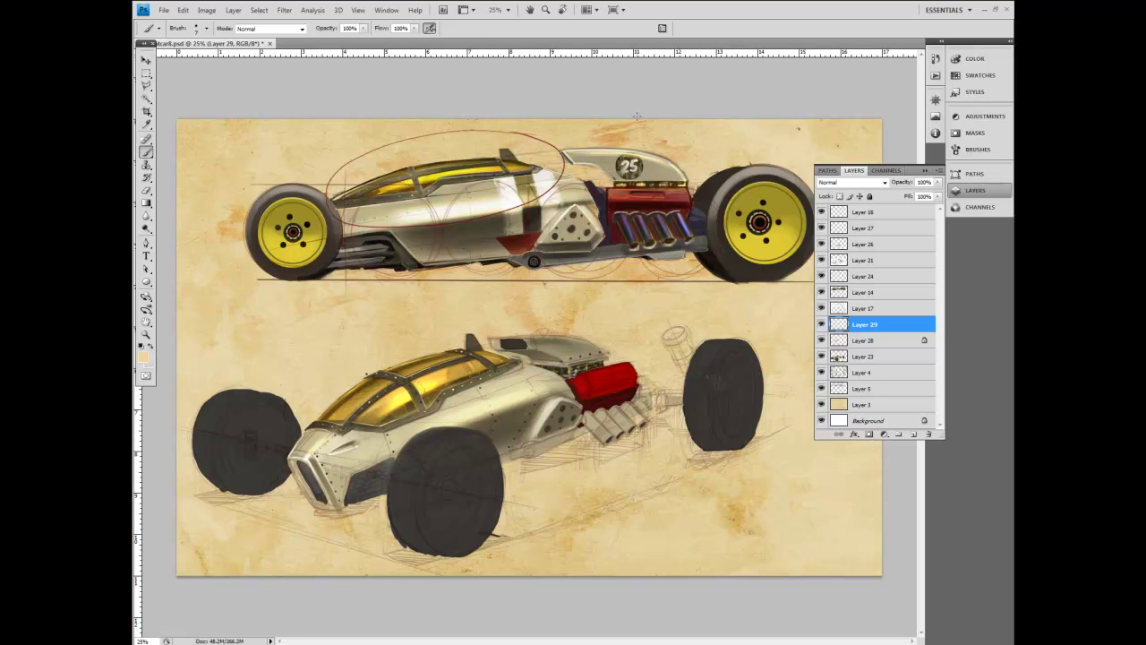
key(i)
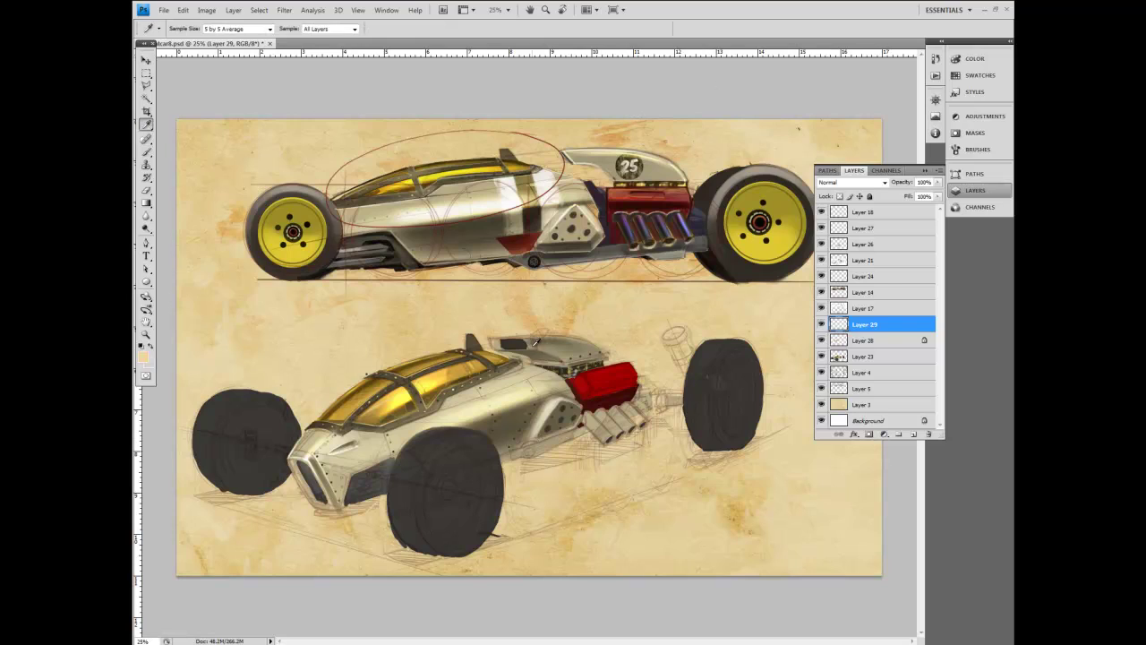
click(147, 153)
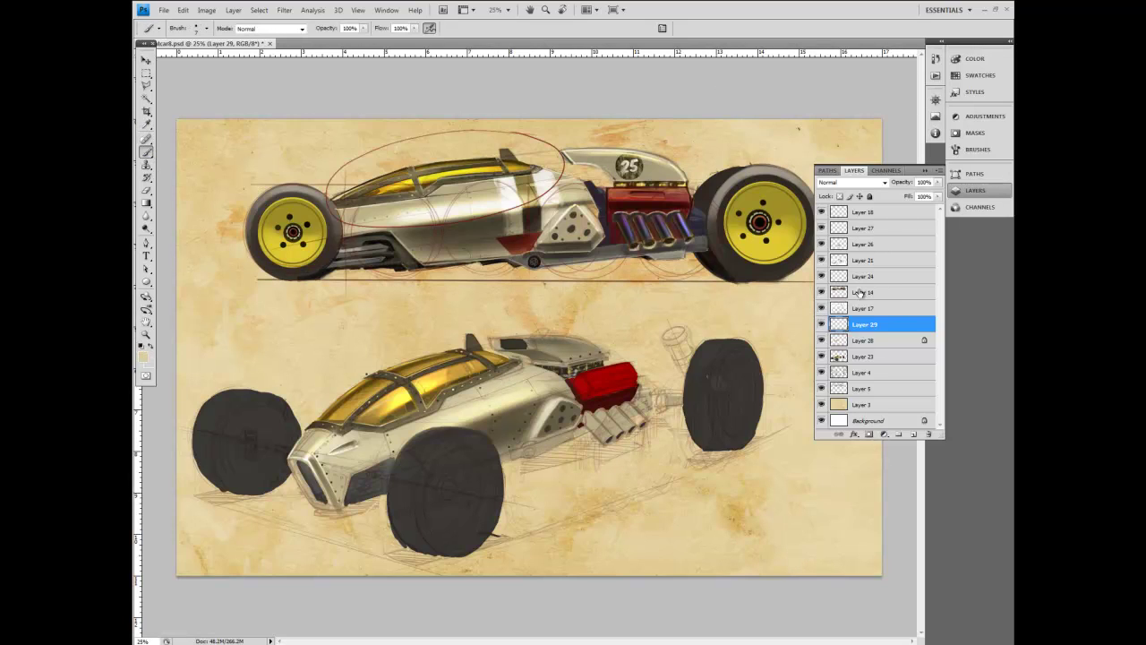
Step: Select Layers 21, 29, 23 and 28 together and hide Layer 18 with the red sketch ellipse
ctrl+click(863, 260)
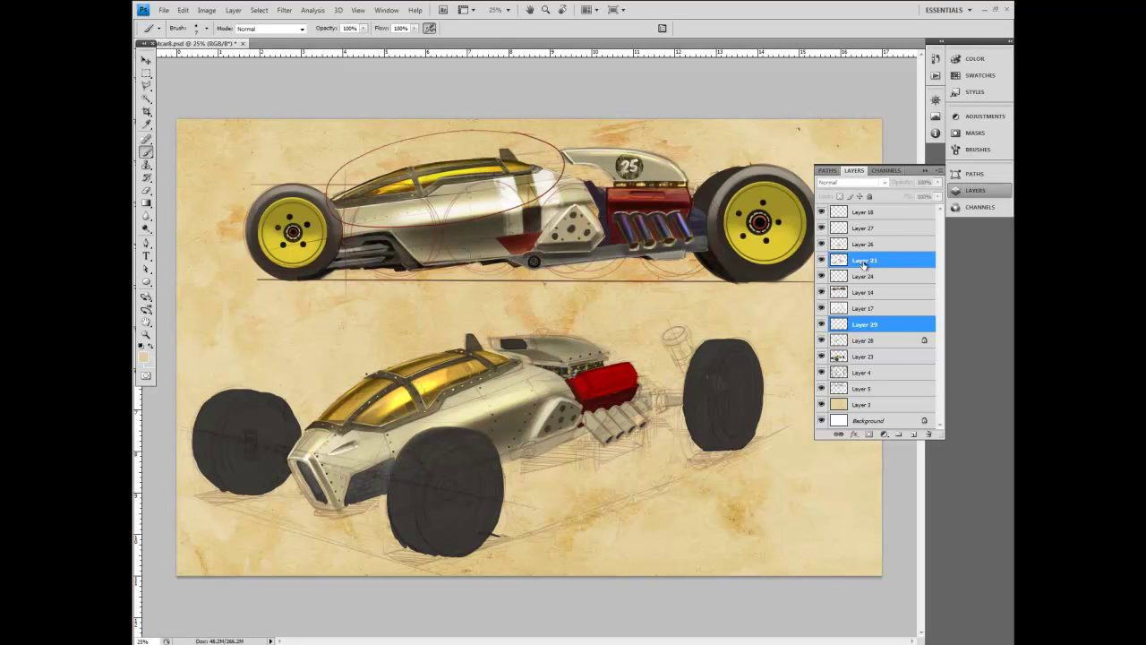
ctrl+click(856, 357)
ctrl+click(862, 340)
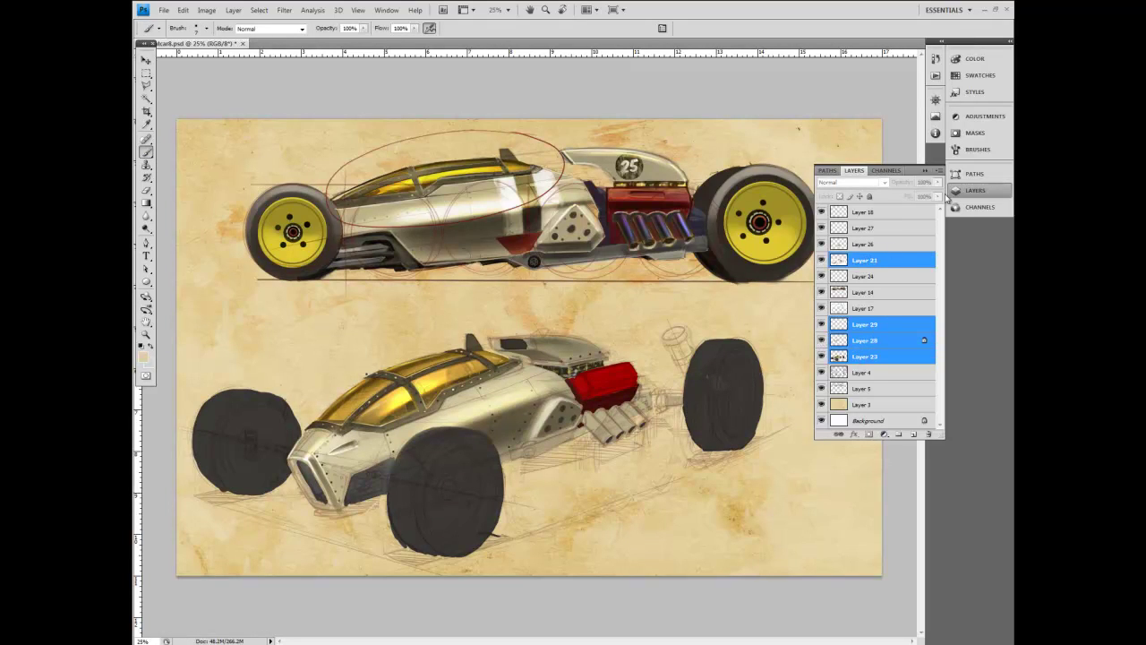
click(822, 212)
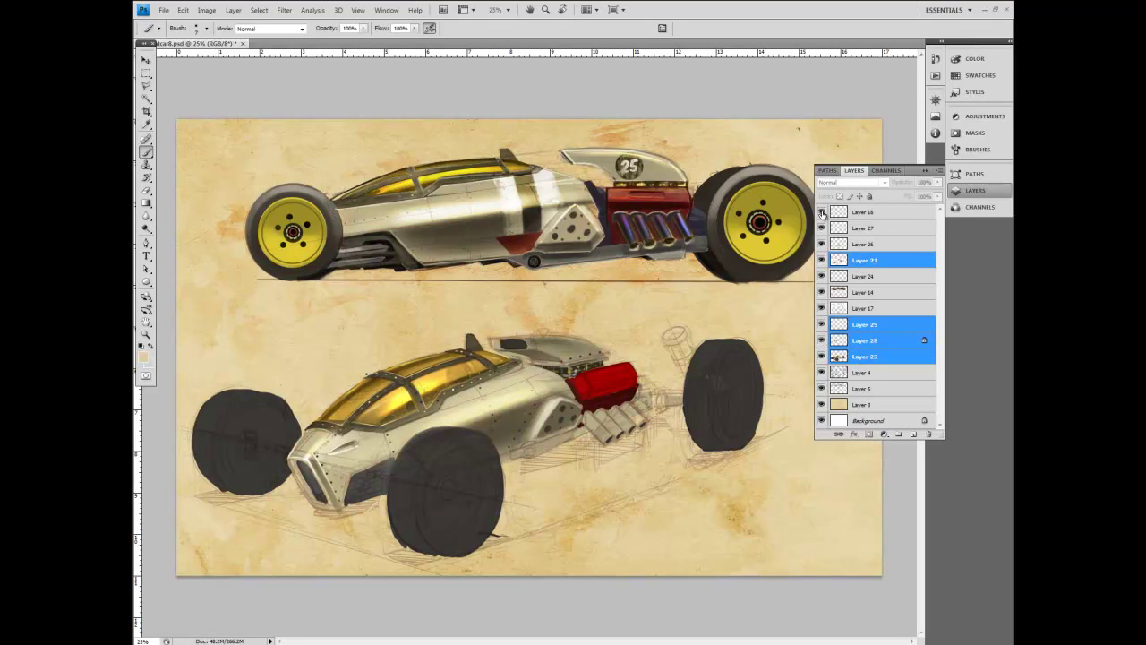
Step: Toggle the visibility of Layers 21, 17, 14 and 24 to examine what each one contains
click(822, 260)
click(821, 310)
click(822, 310)
click(823, 293)
click(824, 293)
click(822, 277)
click(822, 276)
click(822, 277)
click(822, 277)
click(850, 278)
key(e)
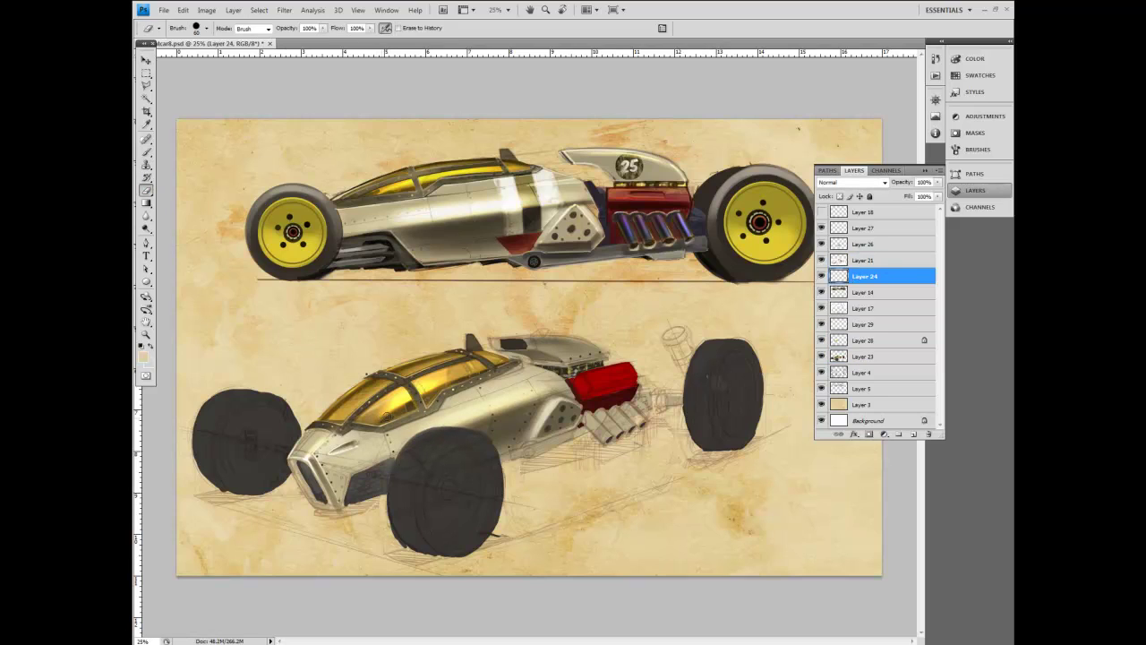
click(822, 276)
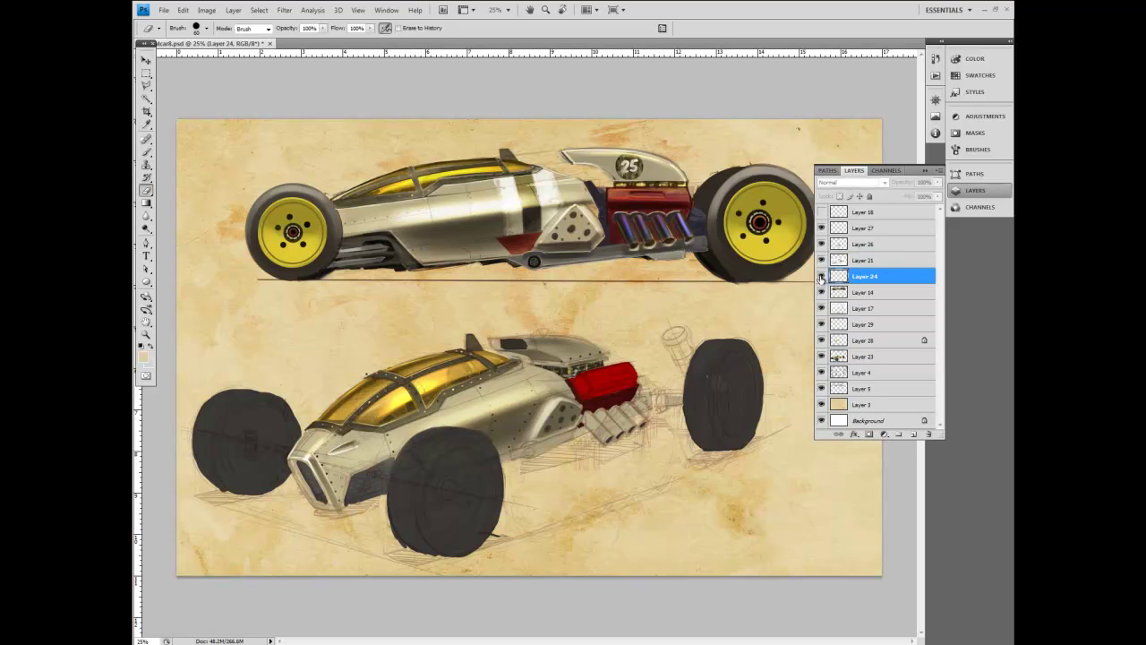
click(822, 277)
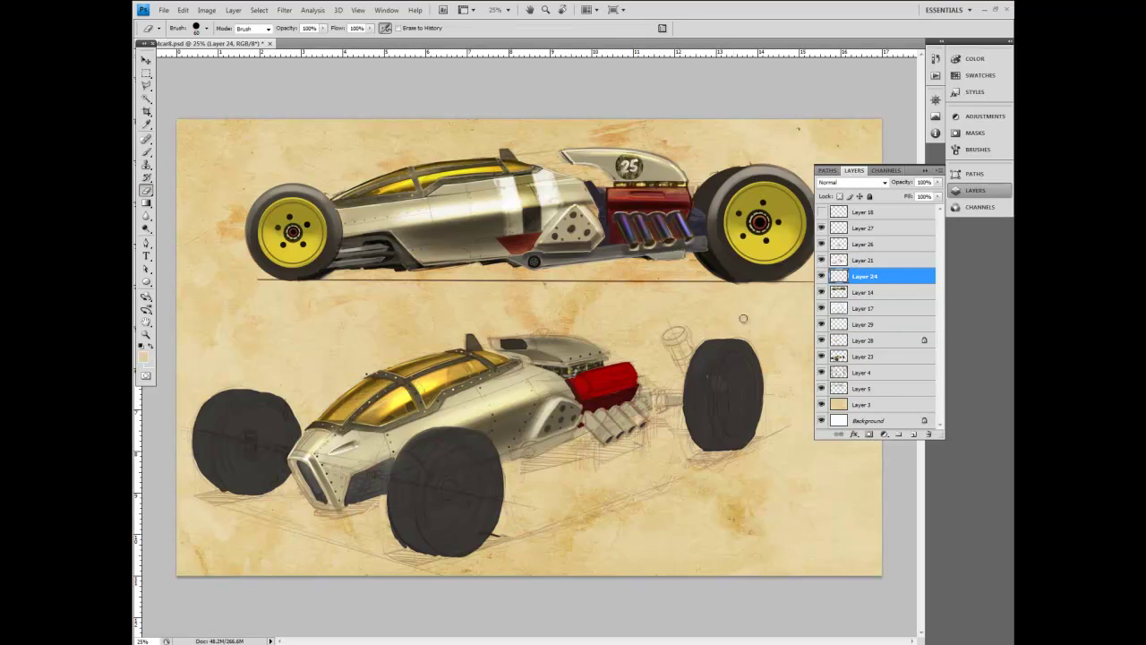
Step: Try merging Layers 23, 28, 29, 24 and 21 into a single layer, and undo the merge
click(857, 358)
ctrl+click(864, 341)
ctrl+click(864, 324)
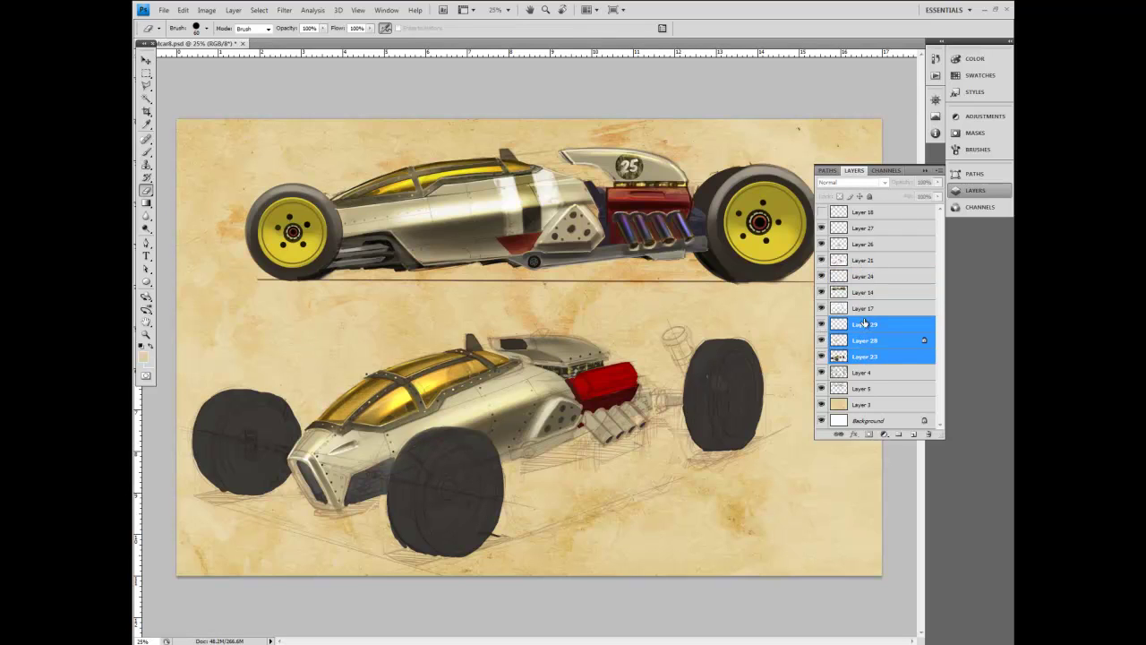
click(822, 292)
click(821, 293)
click(821, 277)
click(821, 276)
ctrl+click(861, 276)
click(822, 261)
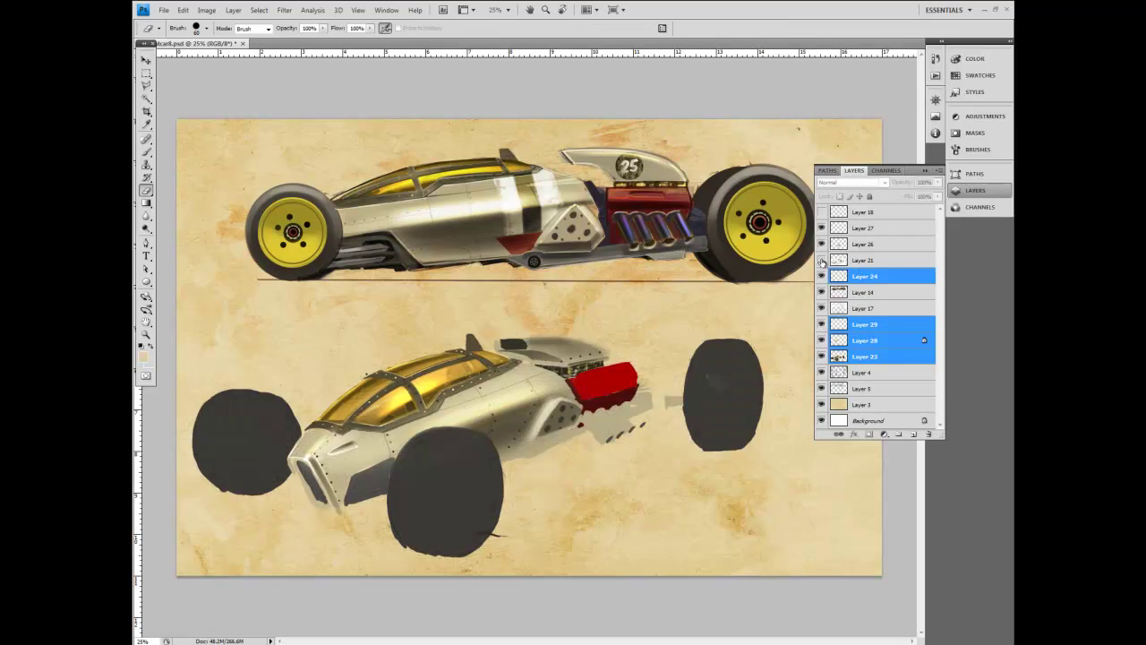
click(822, 260)
ctrl+click(863, 261)
click(937, 170)
click(931, 365)
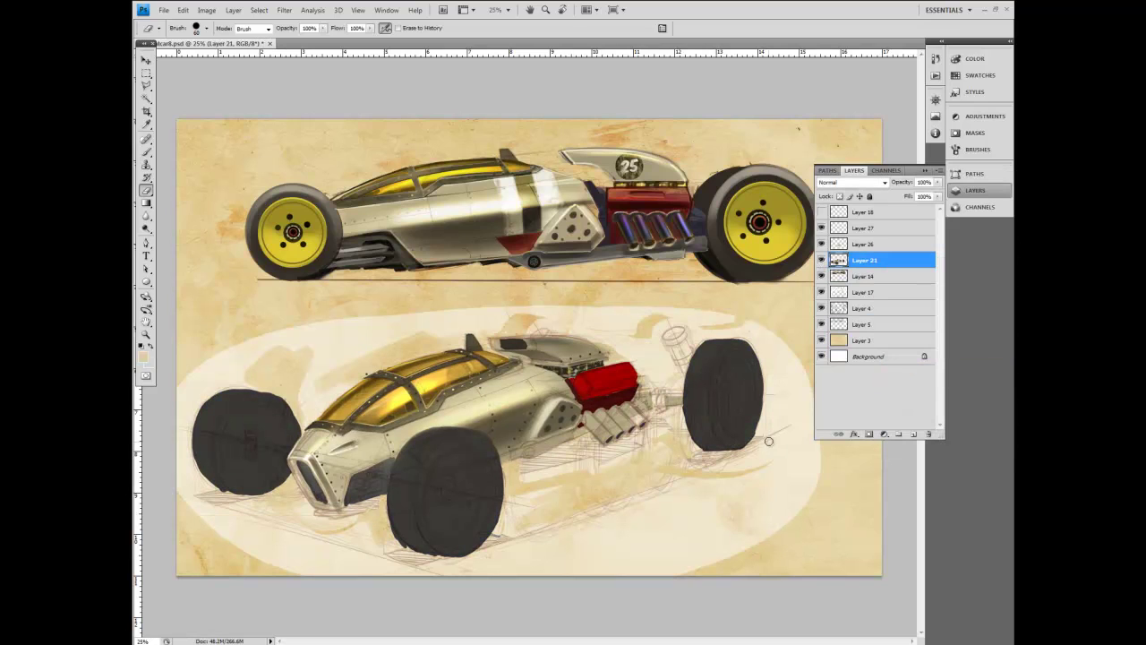
key(ctrl+z)
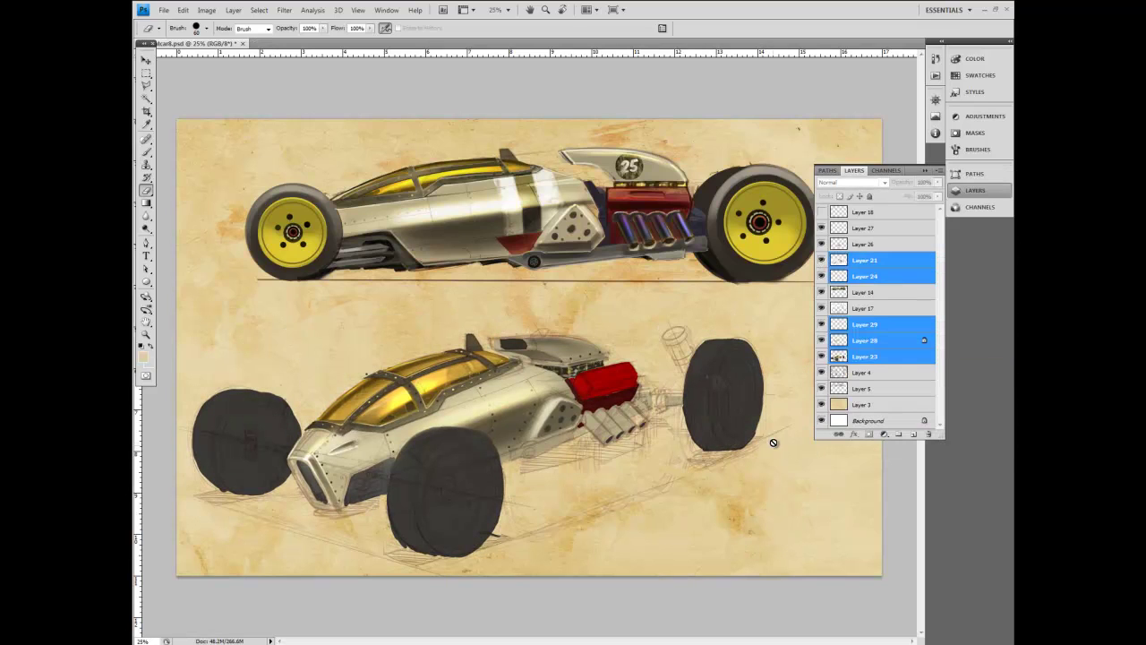
Step: Toggle the visibility of Layers 26 and 27 to examine what each one contains
click(864, 244)
click(822, 244)
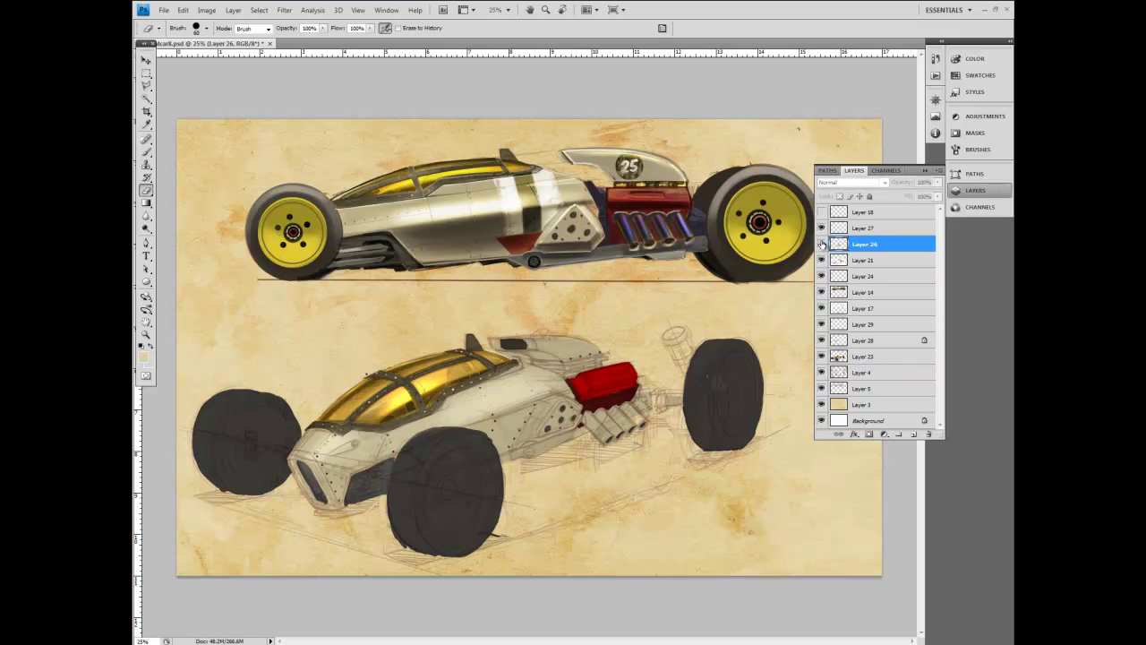
click(822, 244)
click(822, 244)
click(822, 243)
click(857, 228)
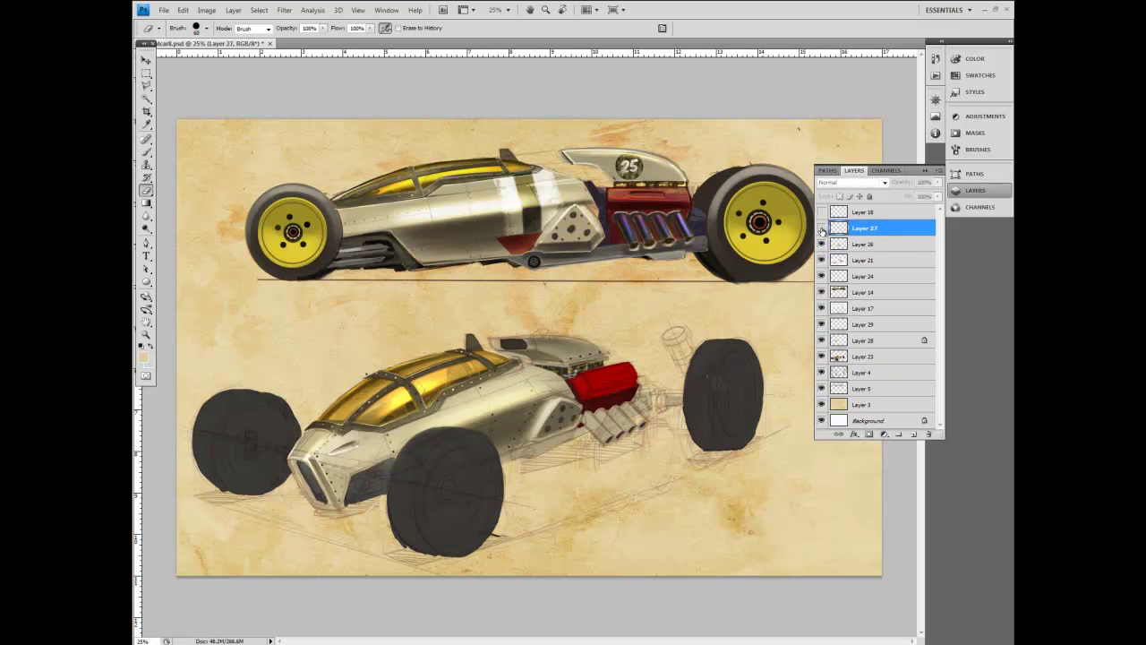
click(822, 230)
Step: Create a new layer above Layer 27, sample dark tones from the rear cowl's opening and paint dark accents there with a 10 px brush
click(937, 170)
click(906, 176)
click(677, 192)
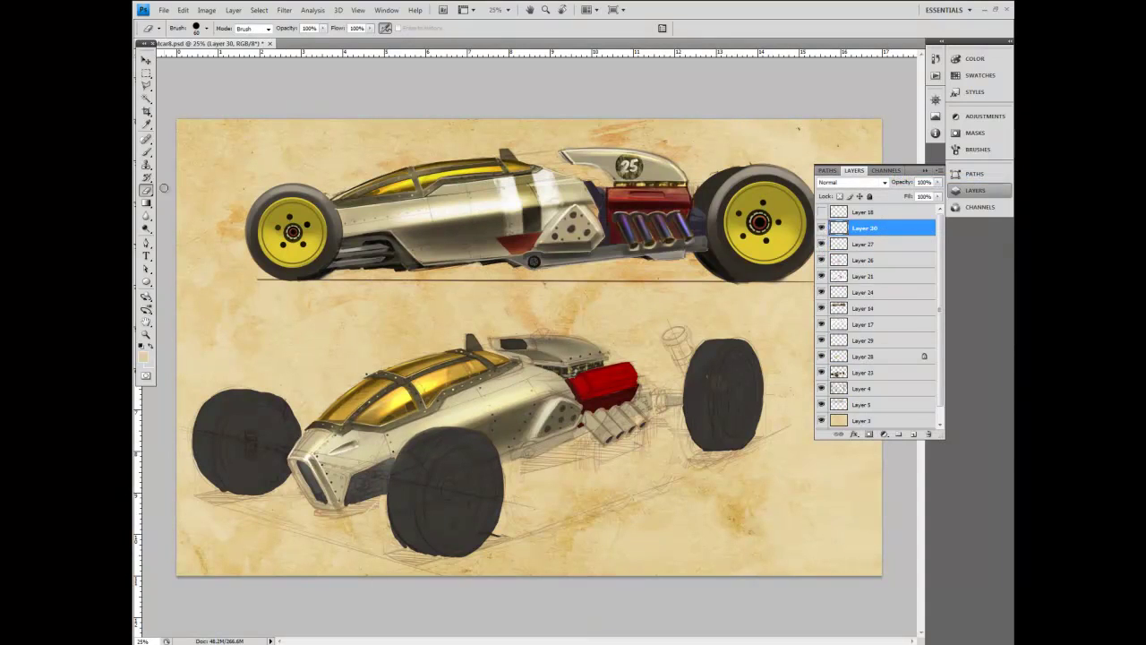
key(b)
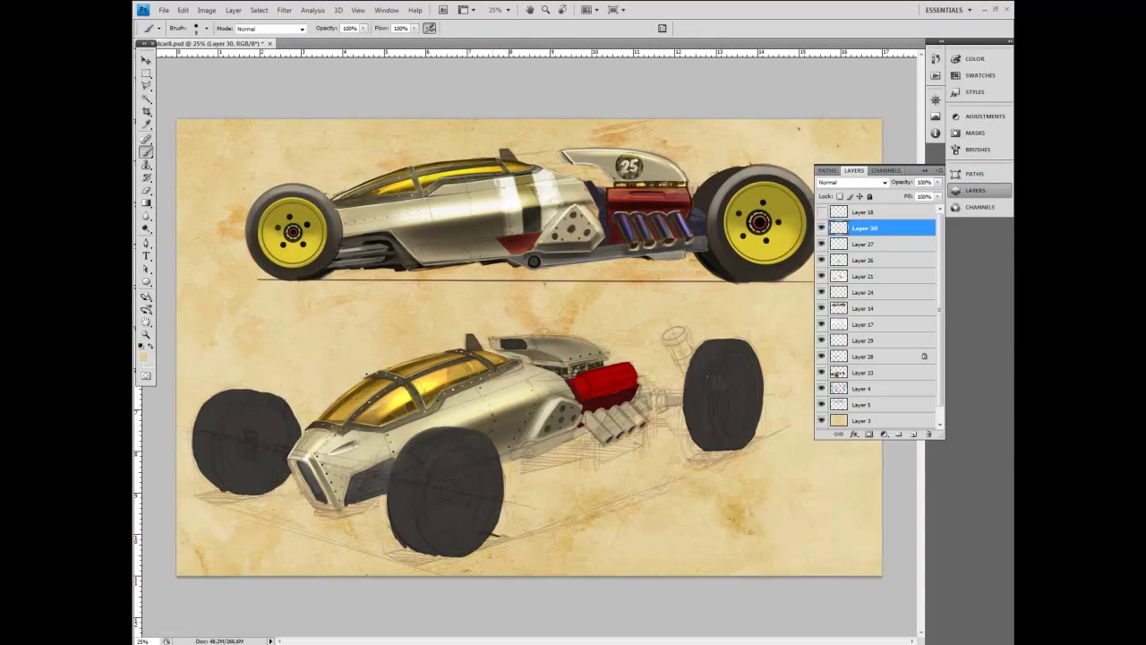
key(bracketright)
key(bracketright)
key(bracketleft)
alt+click(534, 345)
alt+click(511, 341)
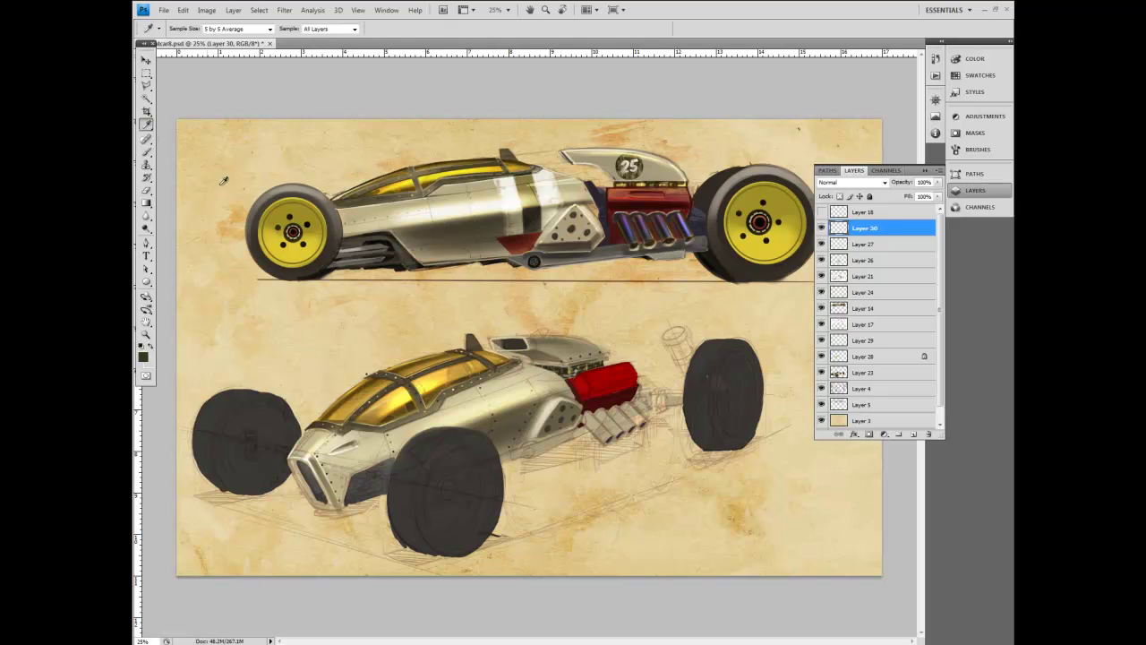
key(bracketright)
key(bracketright)
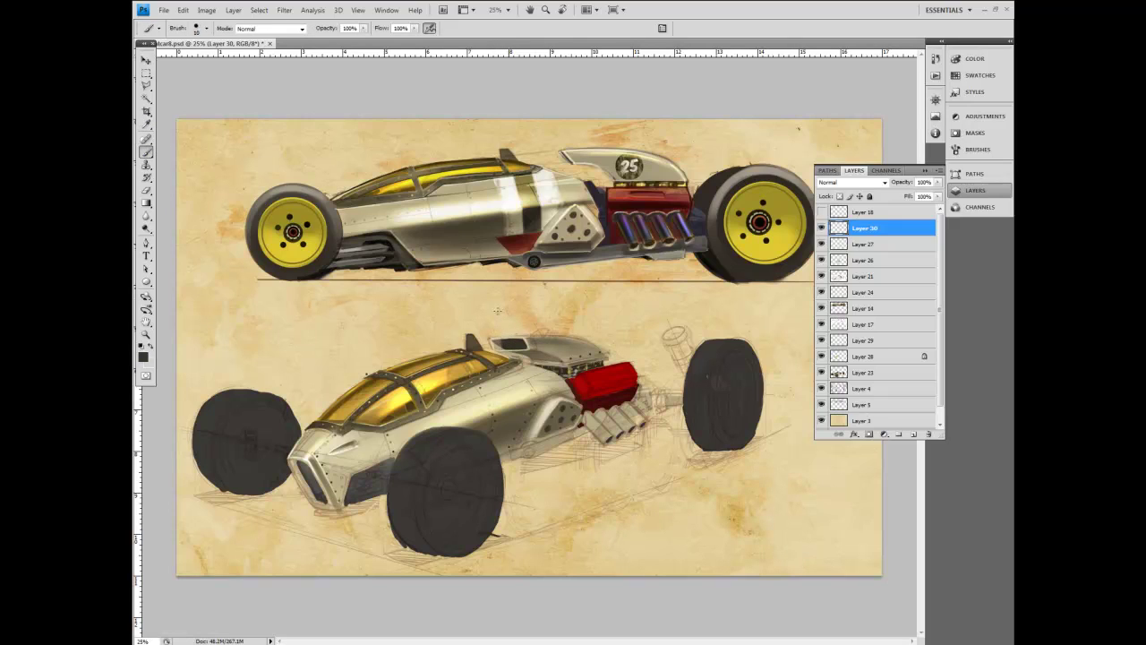
key(i)
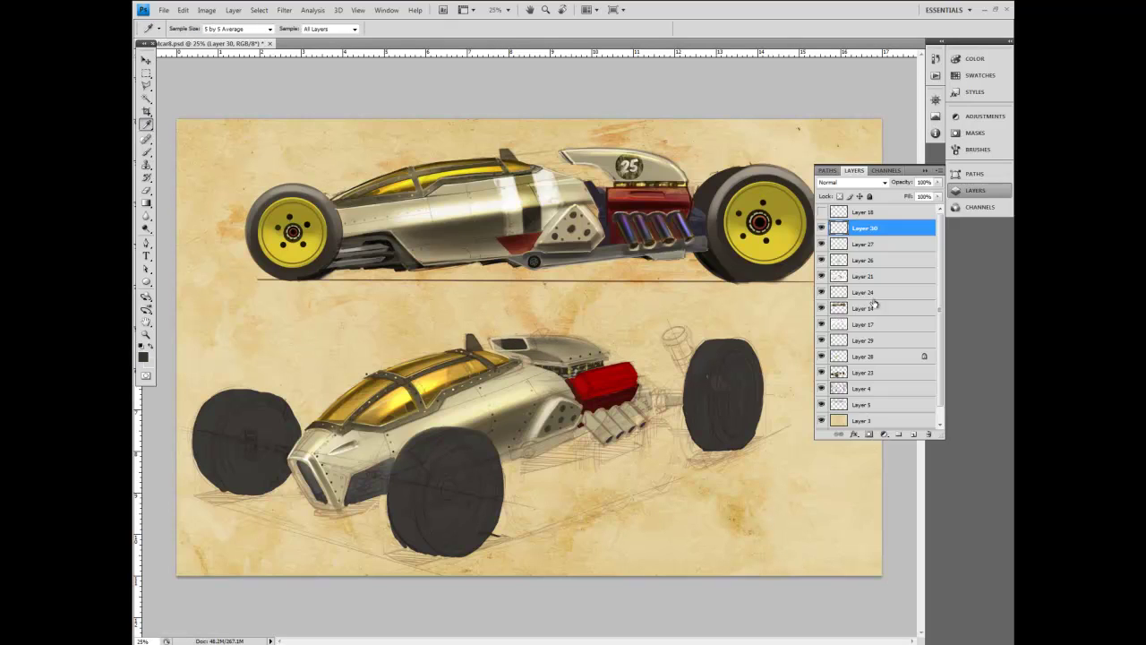
Step: Clean up stray paint around the rear cowl and engine on Layer 23 with a 15 px eraser
click(860, 372)
key(e)
key(bracketleft)
key(bracketleft)
key(bracketleft)
key(bracketleft)
key(bracketleft)
key(bracketleft)
key(bracketleft)
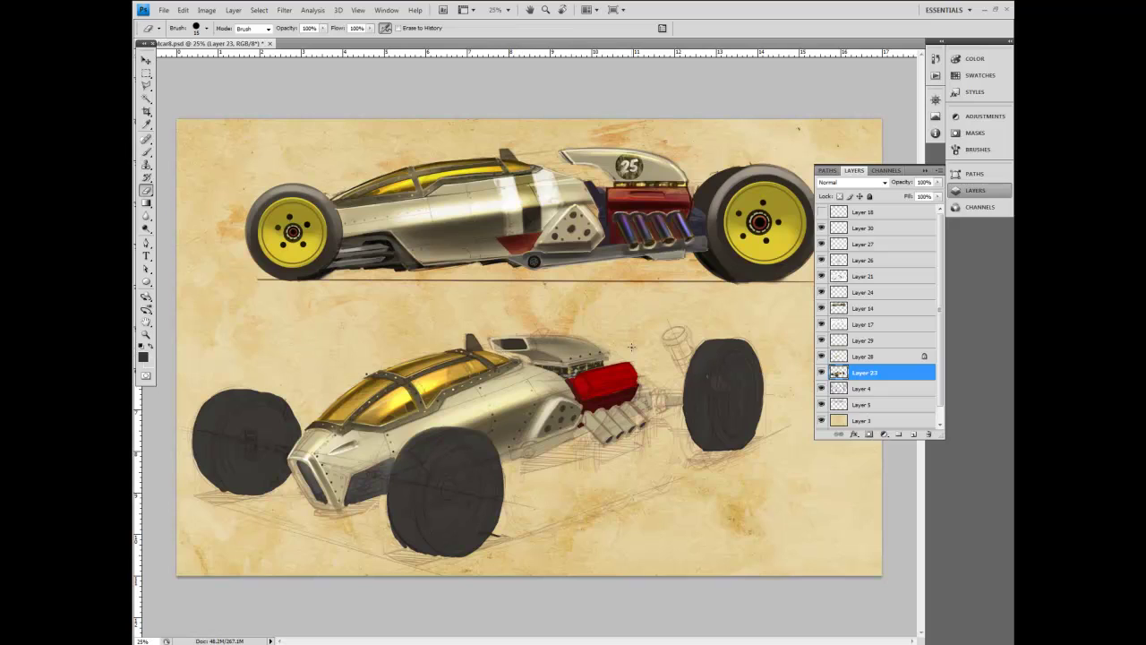
Step: Sample a light cream from the lower car's body and paint fine highlights on Layer 30
click(146, 124)
click(460, 408)
click(421, 424)
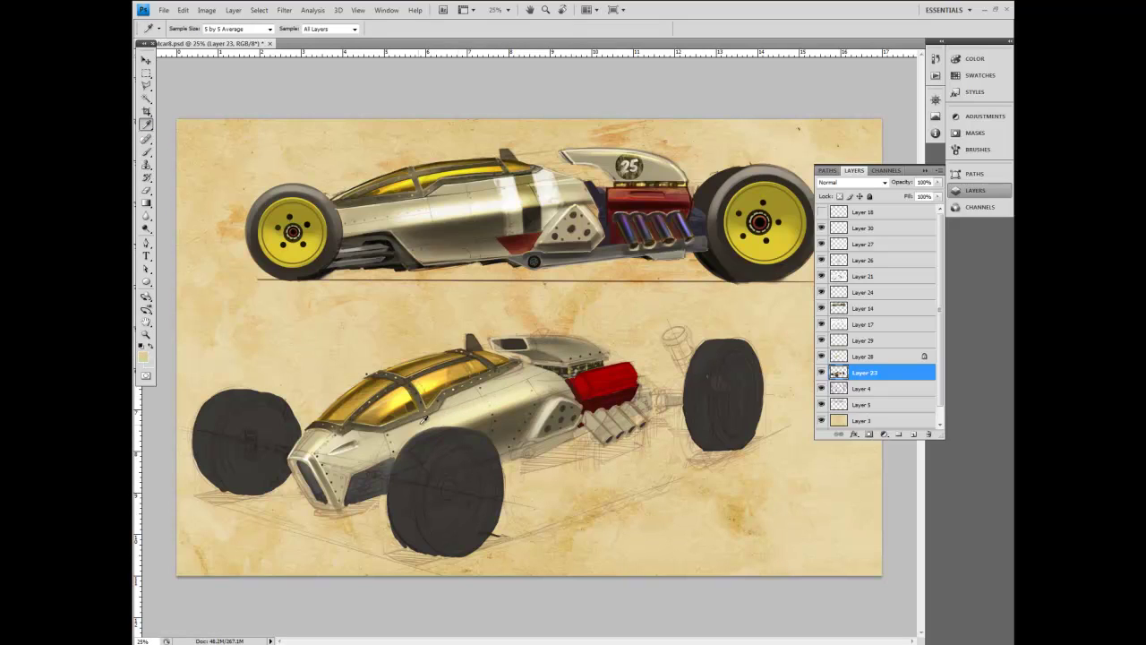
click(331, 442)
key(b)
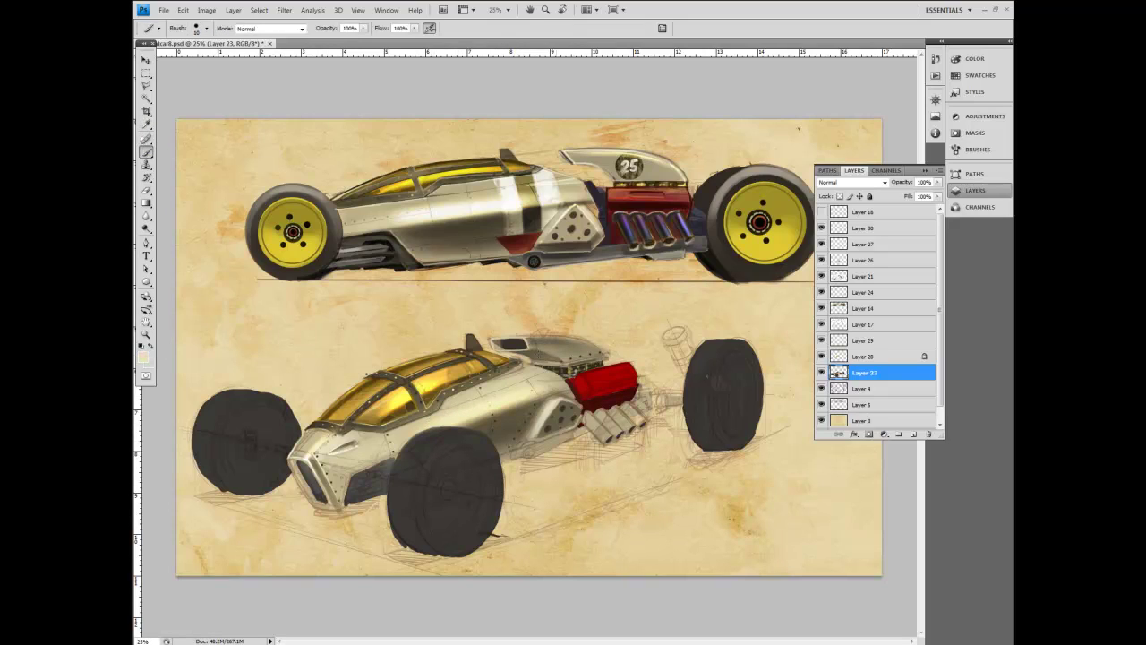
click(861, 229)
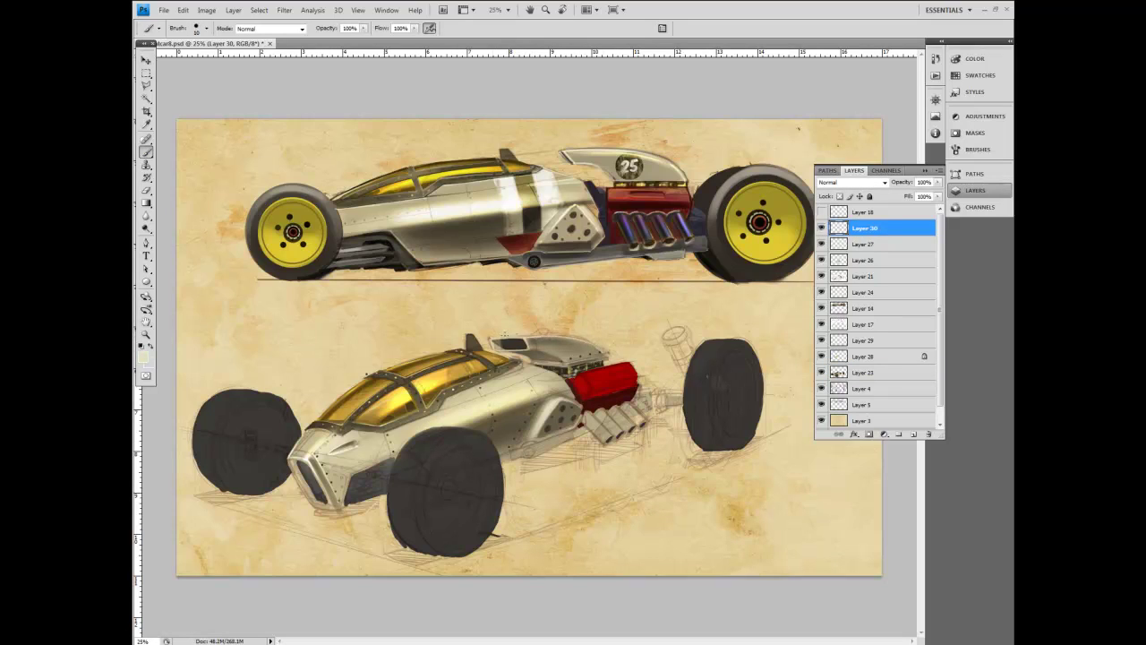
Step: Sample a dark olive from the rear cowl and paint a thin outline along the cowl's upper edge
key(i)
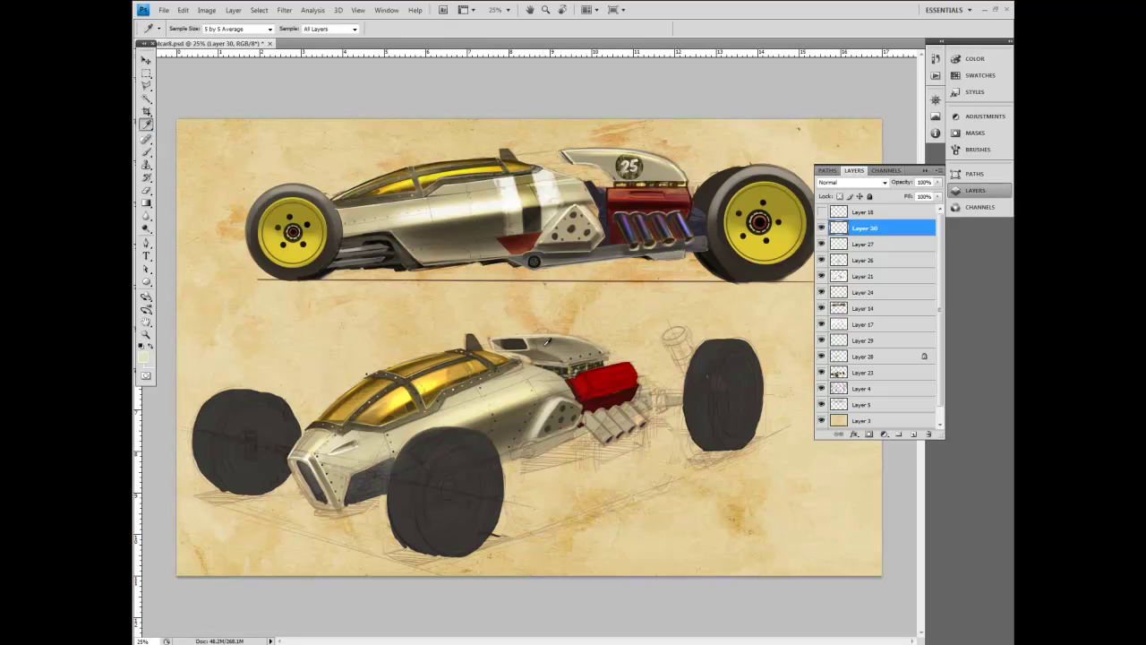
click(546, 341)
key(b)
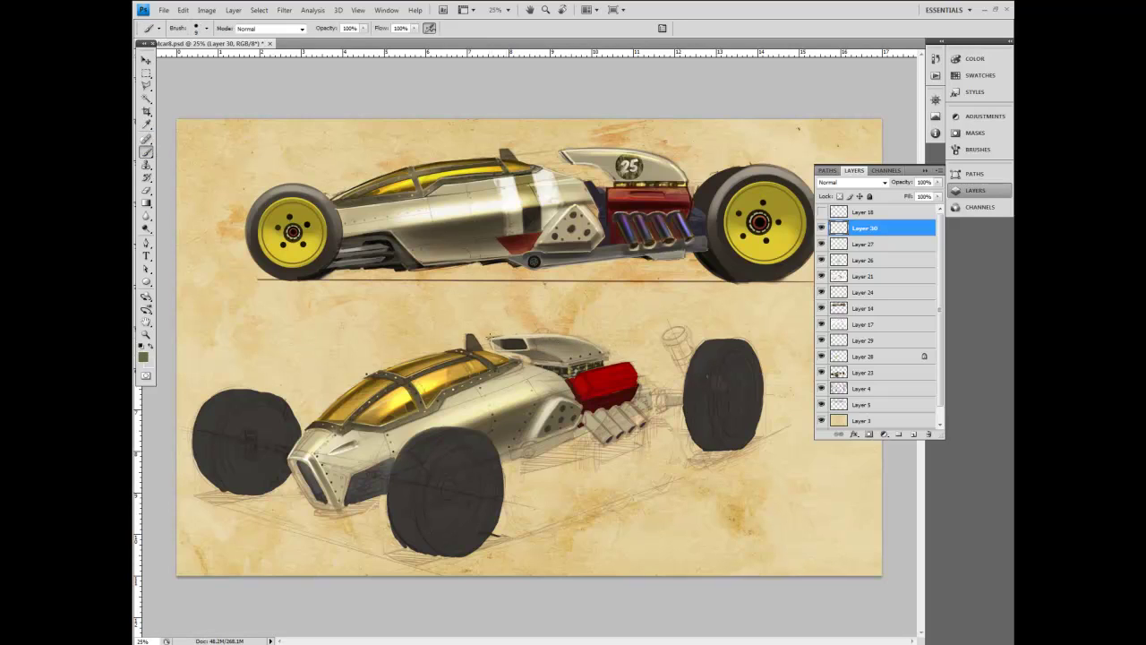
drag(496, 335, 539, 336)
Step: Sample a dark brown from the canopy and paint over the front part of the canopy's upper frame edge
click(146, 124)
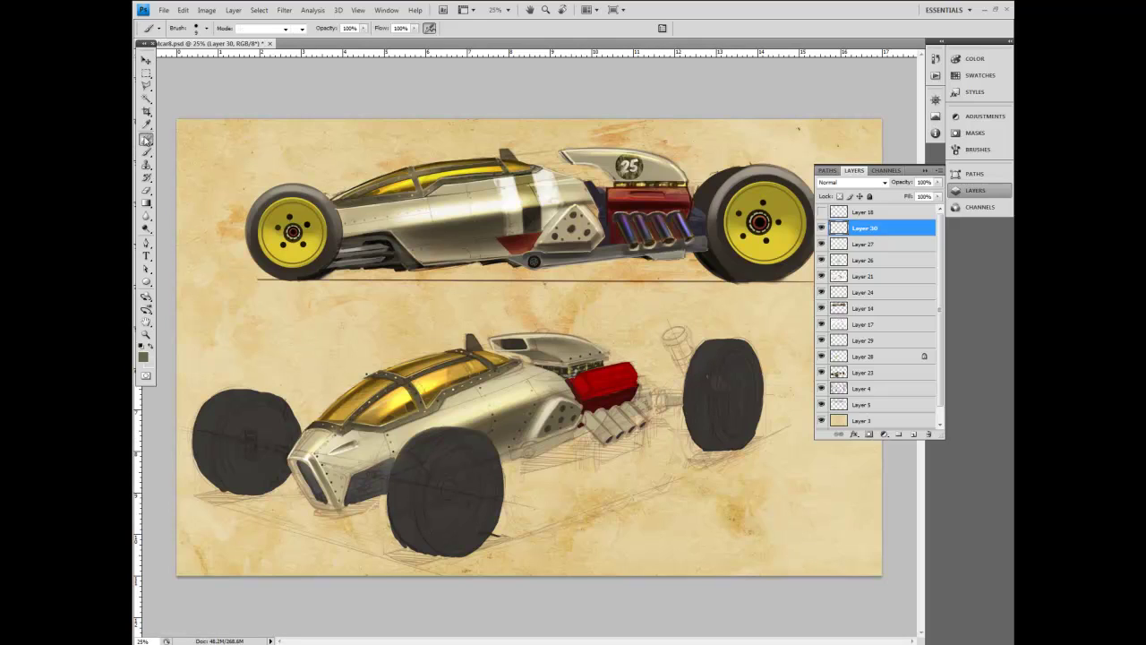
click(377, 406)
click(146, 151)
click(331, 404)
click(341, 395)
click(353, 385)
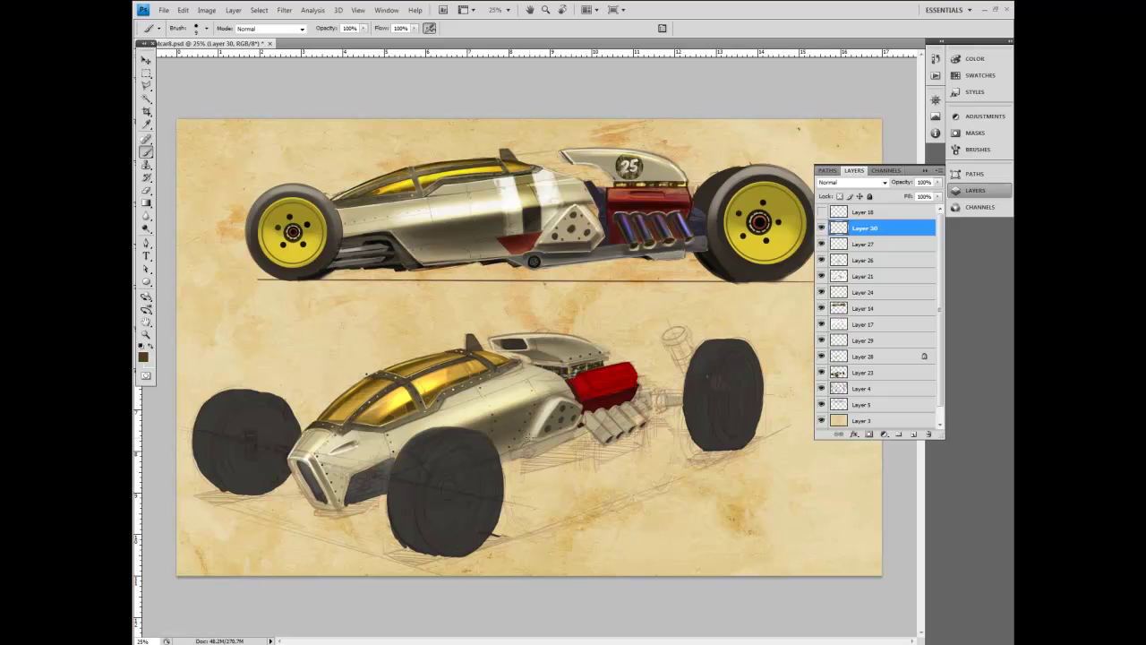
Step: Sample cream from the rear body and set up the 224 px textured brush in Color Dodge mode
click(147, 123)
click(528, 393)
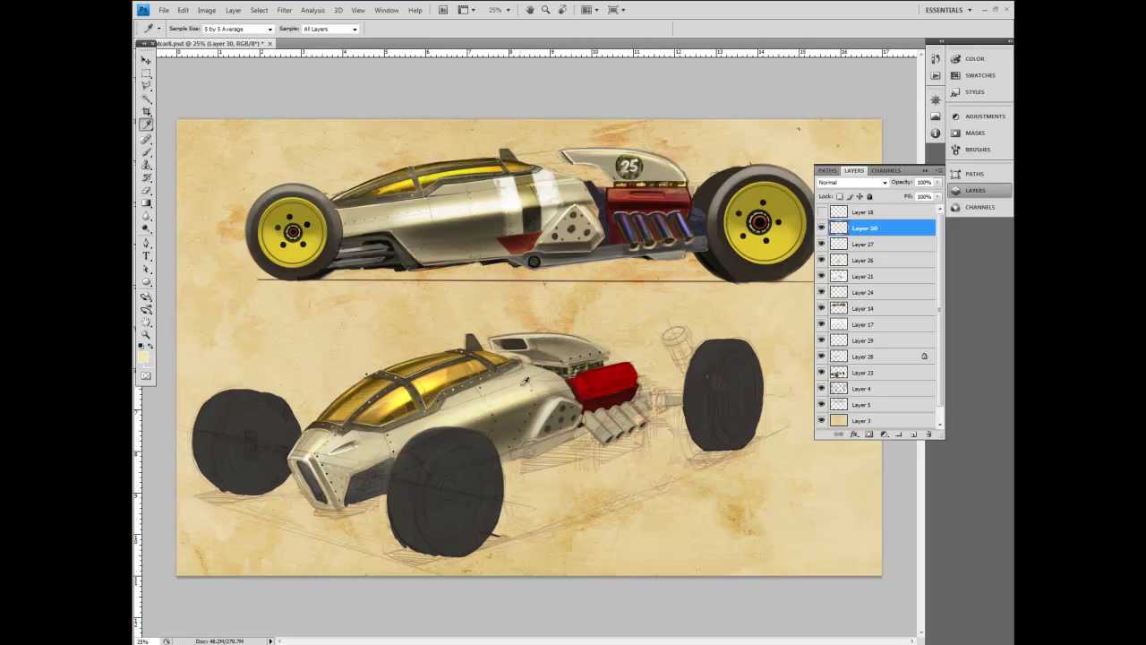
mouse_move(941, 335)
mouse_down()
mouse_move(947, 368)
mouse_move(940, 329)
mouse_up()
key(b)
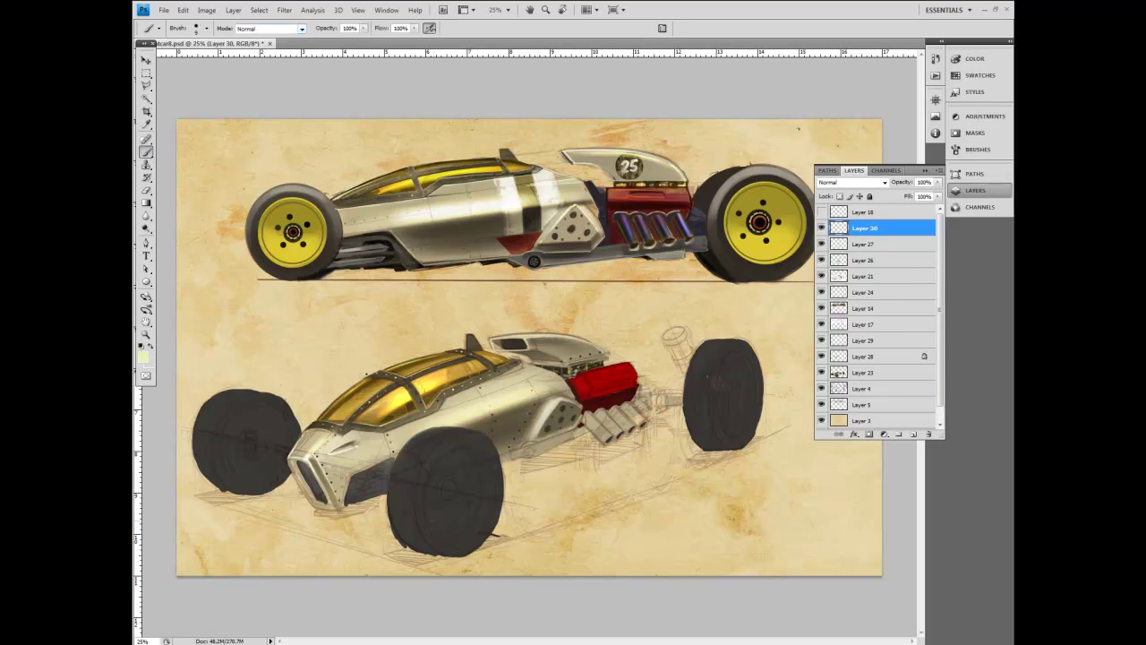
click(303, 29)
click(260, 152)
click(207, 30)
scroll(304, 224, down, 5)
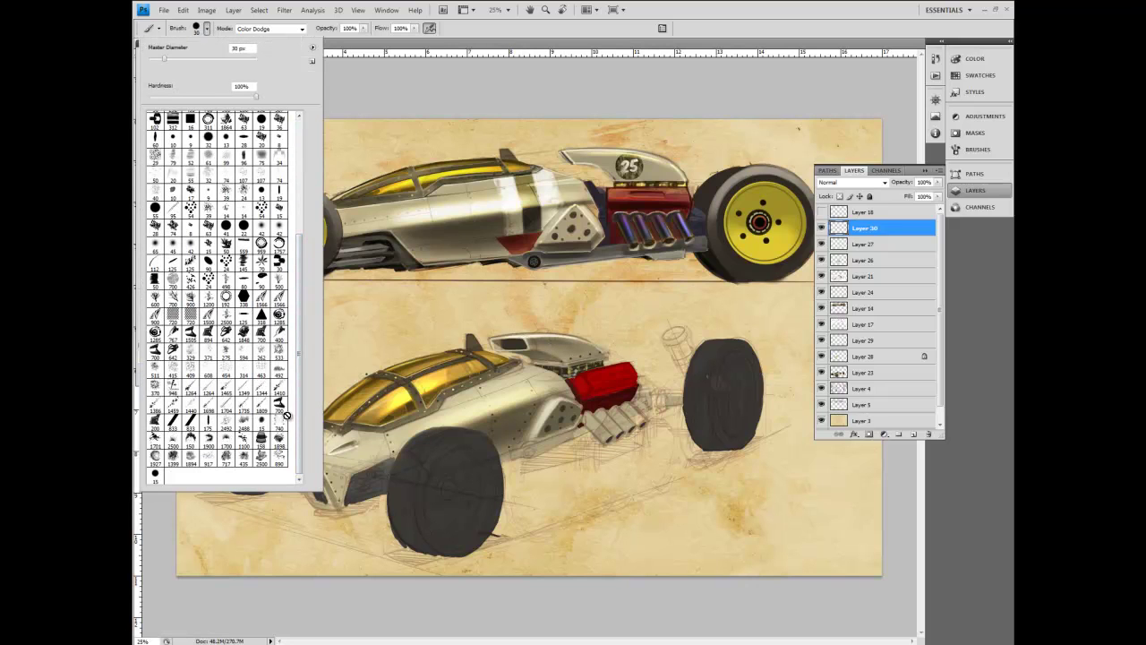
drag(300, 426, 298, 302)
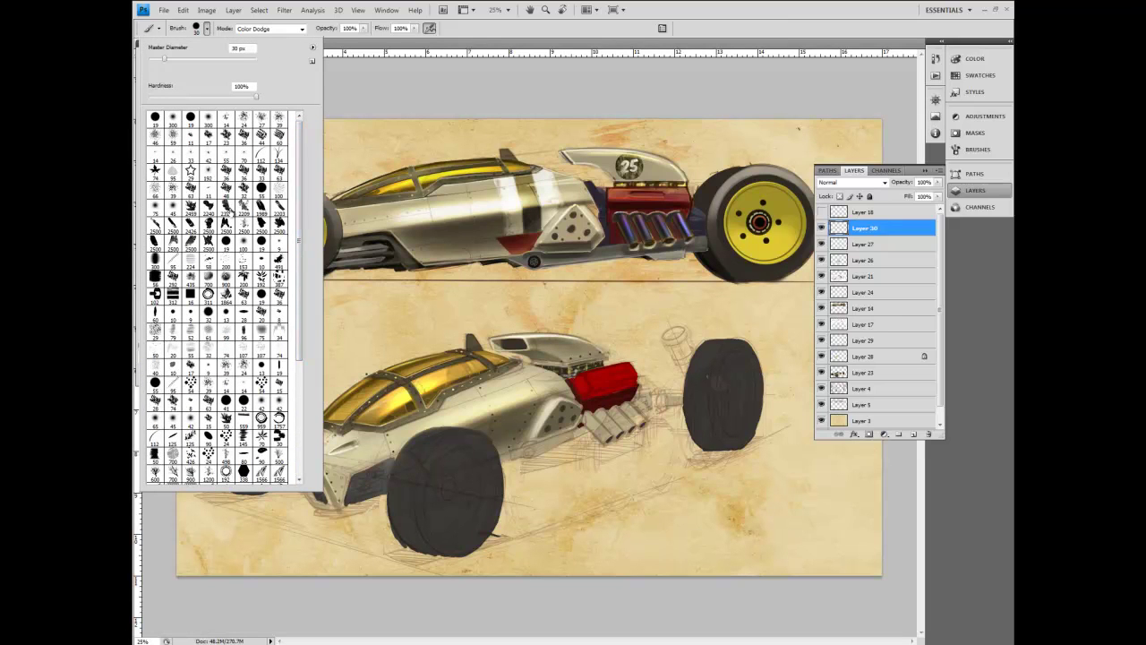
double_click(190, 259)
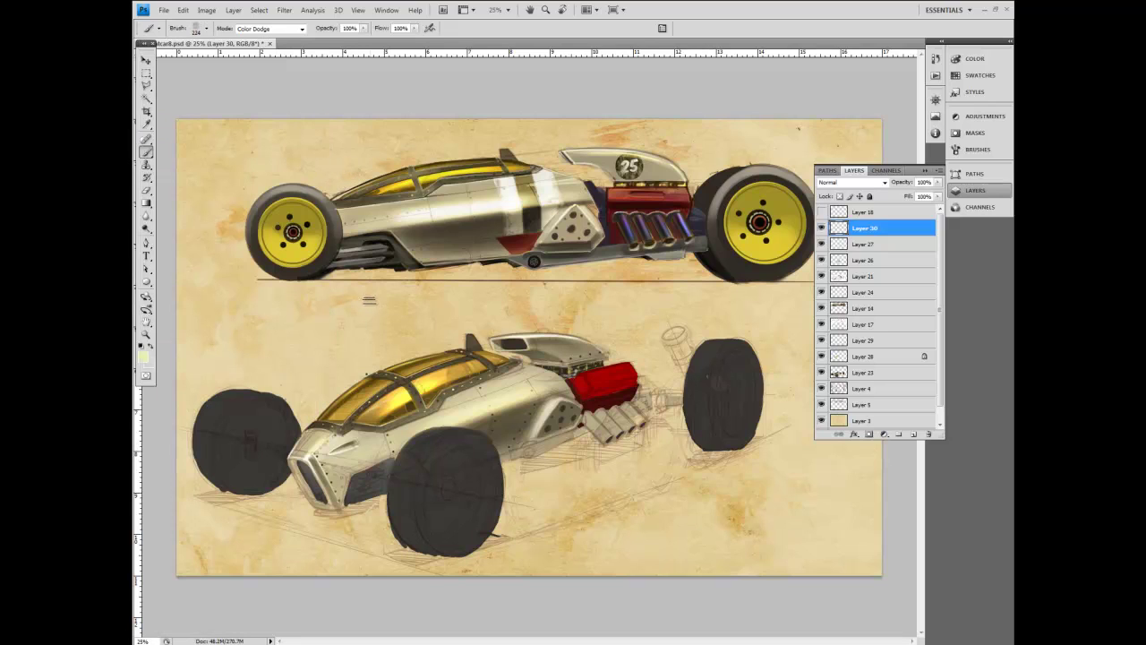
Step: Try textured Color Dodge strokes over the canopy, body and nose at different brush sizes, and undo them
drag(397, 312, 474, 407)
key(ctrl+z)
key([)
key(bracketleft)
key(bracketleft)
key(bracketleft)
key(bracketleft)
key(bracketright)
drag(335, 468, 367, 468)
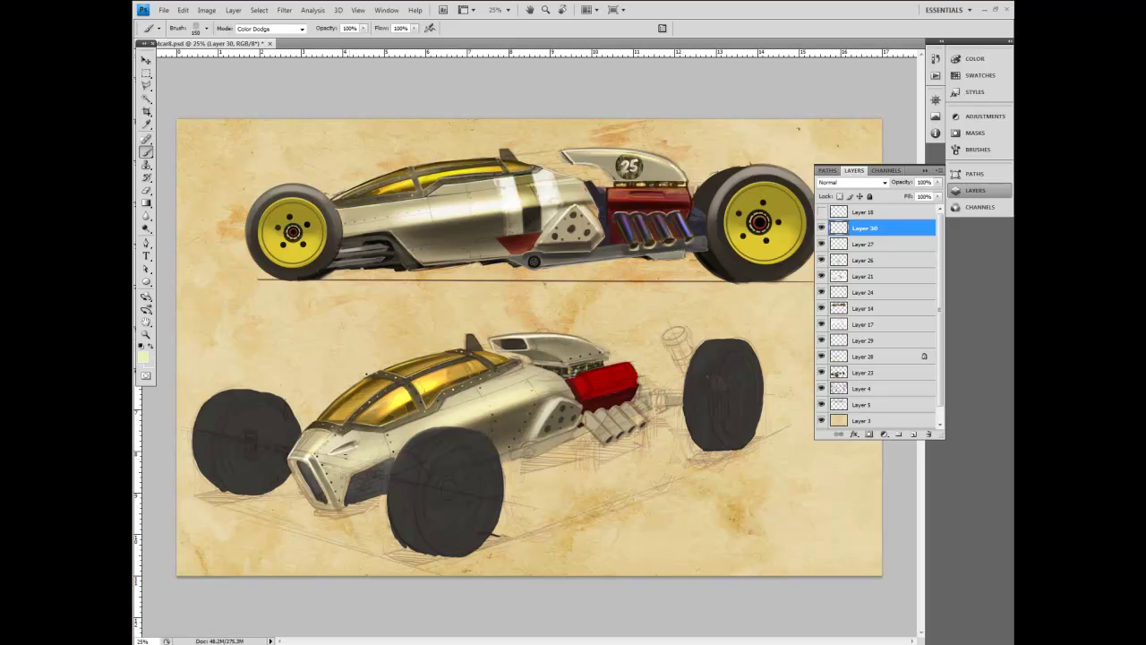
key(ctrl+z)
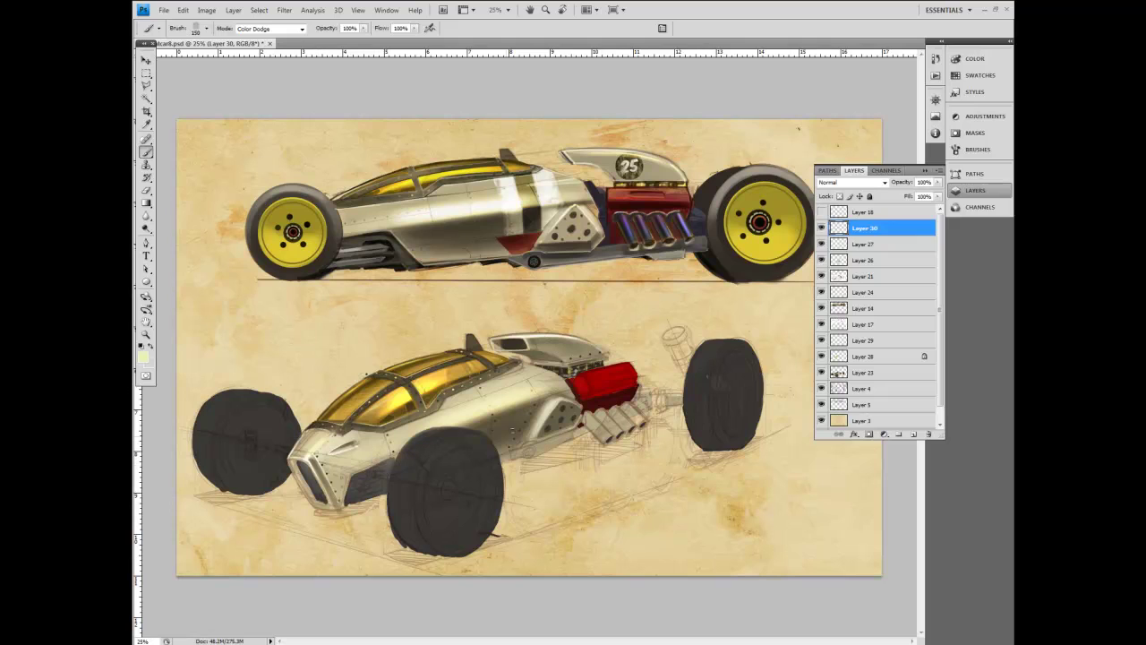
Step: Create a new layer above Layer 30 and paint textured Color Dodge highlights over the lower car's side, rear deck and nose
key(ctrl+shift+n)
key(Return)
key(bracketright)
key(bracketright)
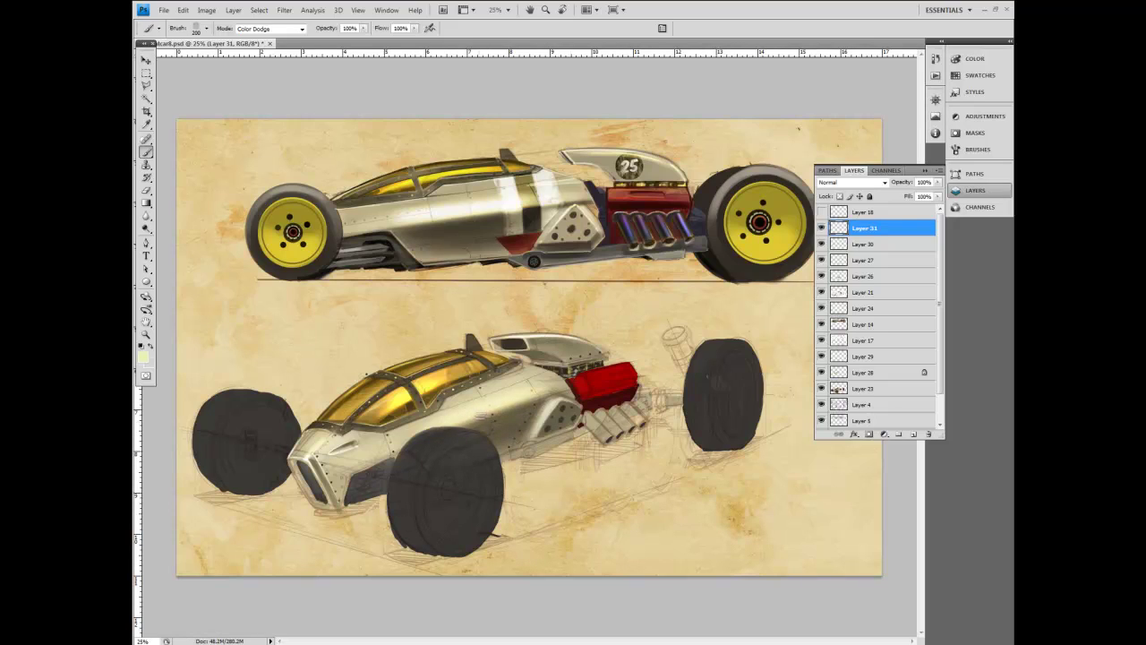
click(497, 439)
key(bracketleft)
key(bracketleft)
key(bracketleft)
key(bracketright)
drag(566, 372, 552, 379)
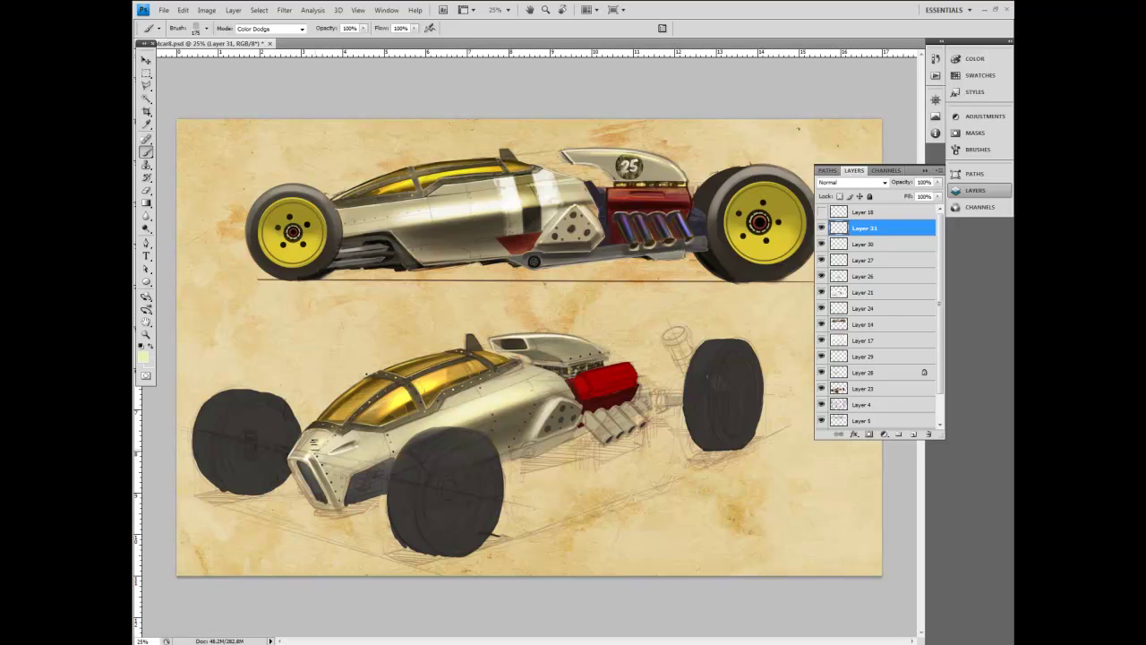
drag(334, 468, 332, 496)
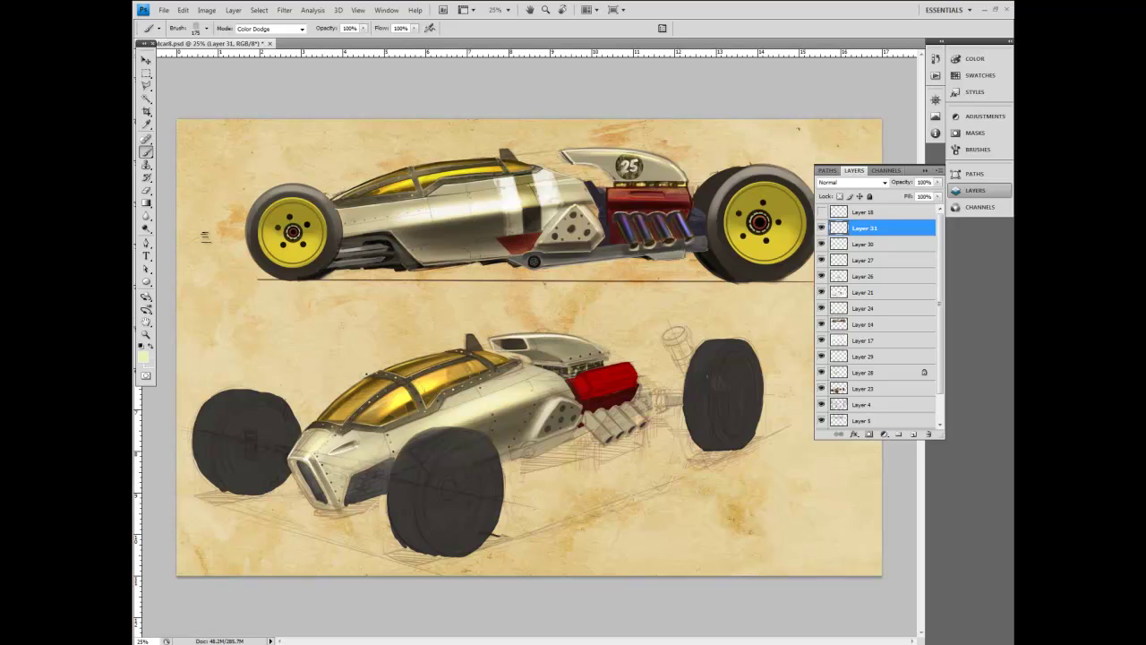
Step: Erase the excess texture around the nose on Layer 31 with a large eraser
key(e)
key(bracketright)
key(bracketright)
key(bracketright)
key(bracketright)
key(bracketright)
click(310, 468)
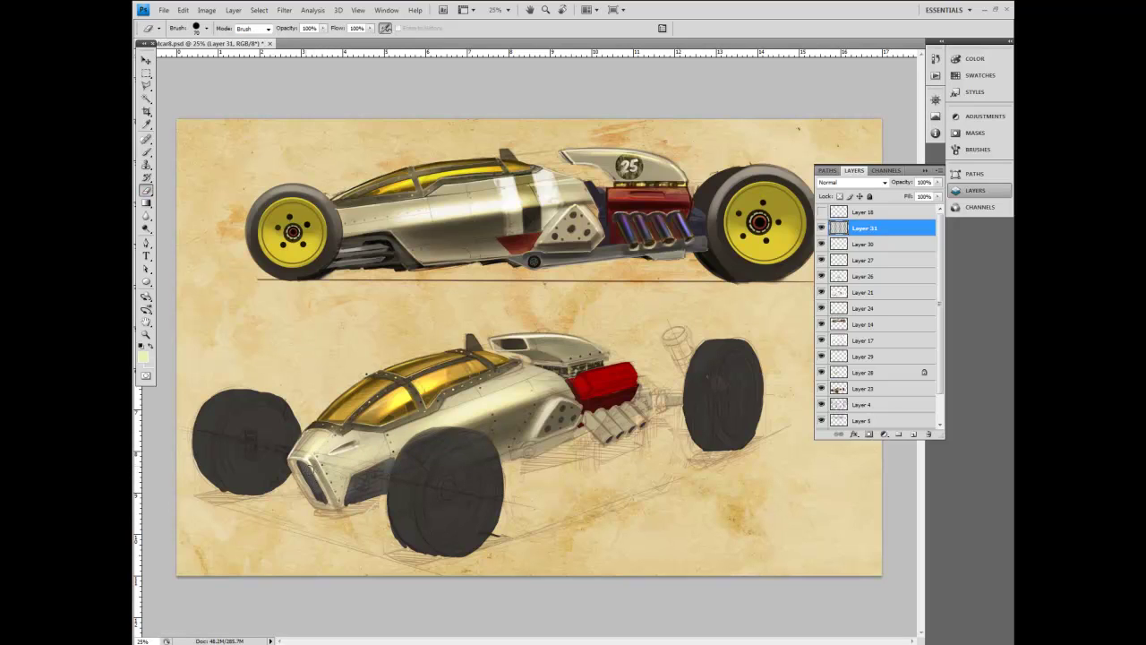
key(bracketright)
Step: Activate Layer 30 and switch the brush to the 19 px hard round tip at a reduced size
click(864, 244)
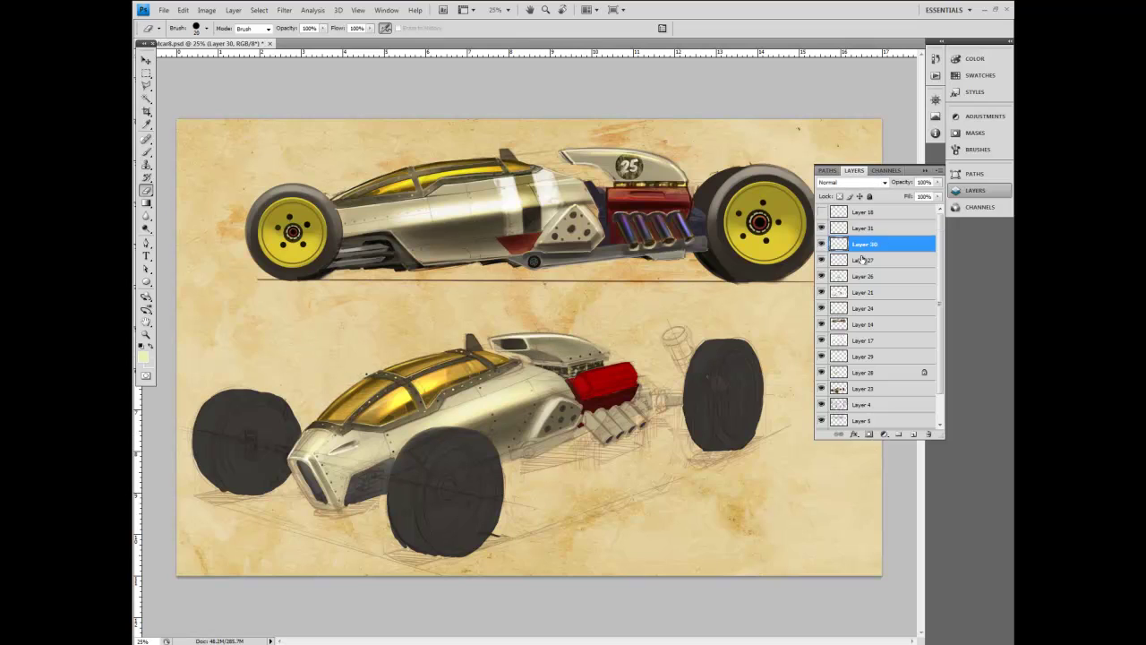
click(147, 152)
click(207, 27)
double_click(189, 117)
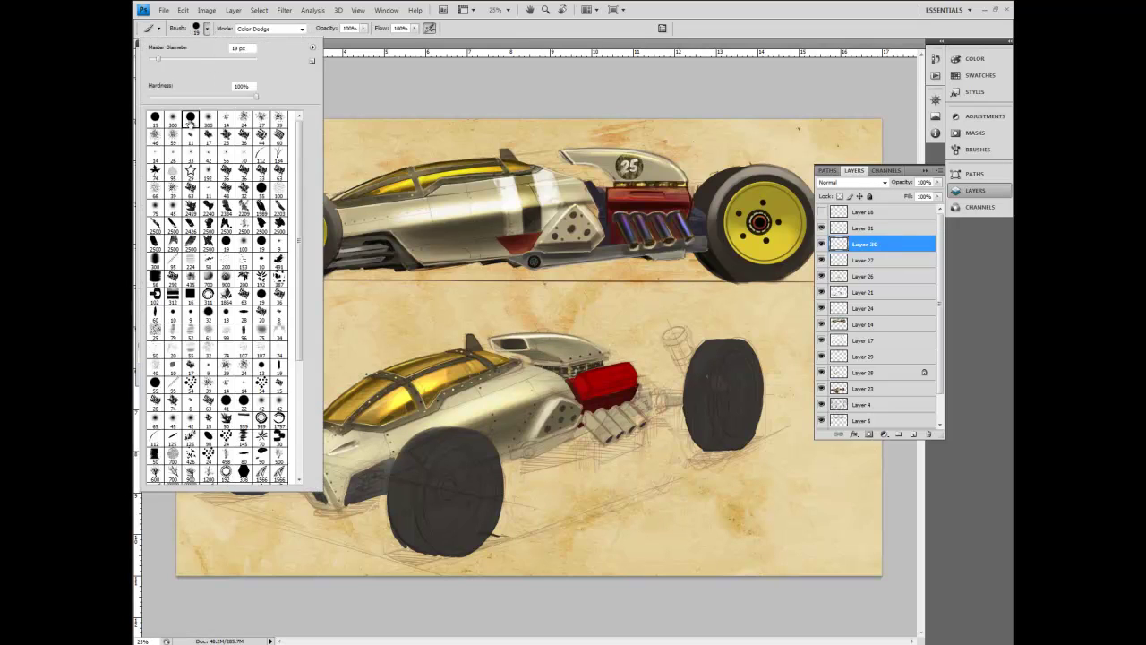
key(bracketleft)
key(bracketleft)
key(bracketleft)
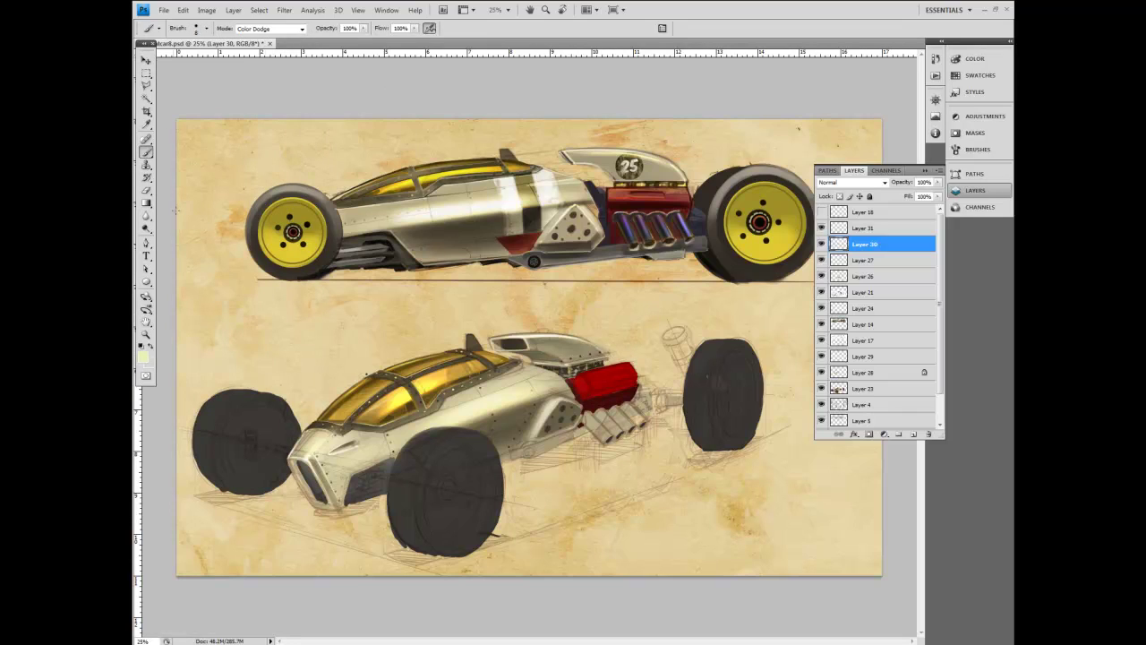
Step: Sample gold from the side view, set the brush mode to Normal and paint the engine intakes beneath the lower car's rear cowl
click(148, 125)
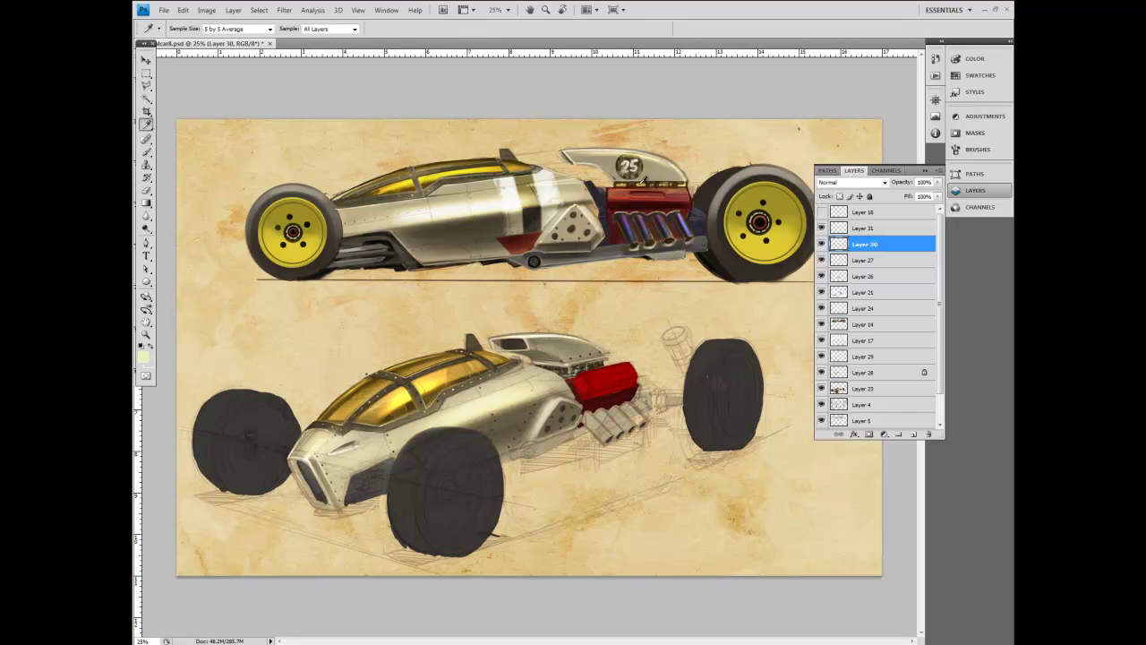
click(585, 149)
key(b)
click(289, 28)
click(297, 41)
key(bracketright)
key(bracketright)
key(bracketright)
key(bracketright)
key(bracketright)
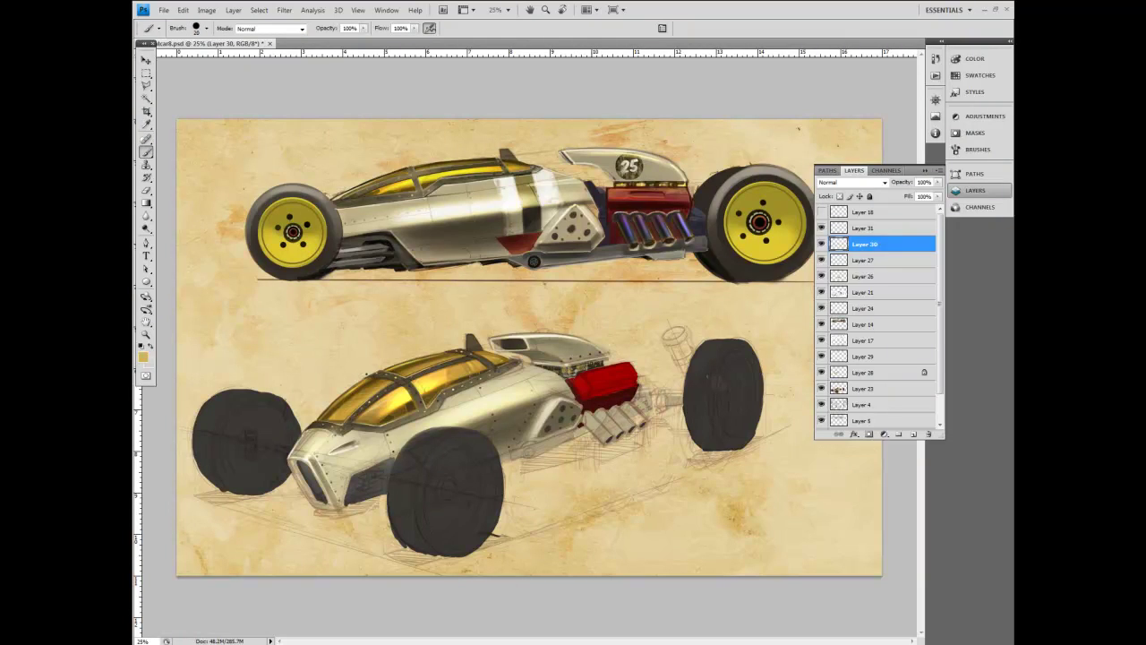
key(bracketleft)
key(bracketleft)
drag(554, 364, 546, 371)
Step: Pick a very dark brown and paint small shadow details on the engine intakes beneath the rear cowl
click(143, 356)
click(366, 350)
key(Return)
key(bracketright)
key(bracketright)
key(bracketright)
key(bracketleft)
key(bracketleft)
key(bracketleft)
key(bracketright)
key(bracketleft)
key(bracketleft)
Step: Sample the violet-blue from the side view's exhausts and paint it onto the lower car's front exhaust pipe
click(146, 123)
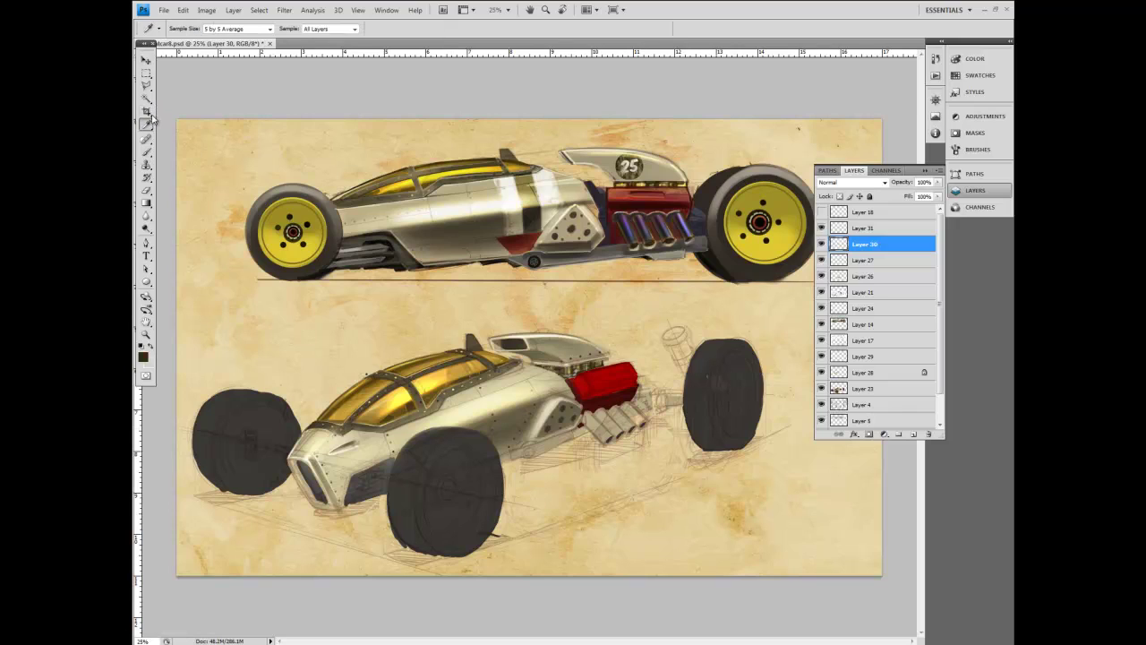
click(689, 228)
mouse_move(689, 228)
mouse_down()
mouse_move(681, 211)
mouse_move(688, 234)
mouse_move(654, 229)
mouse_move(689, 227)
mouse_up()
key(b)
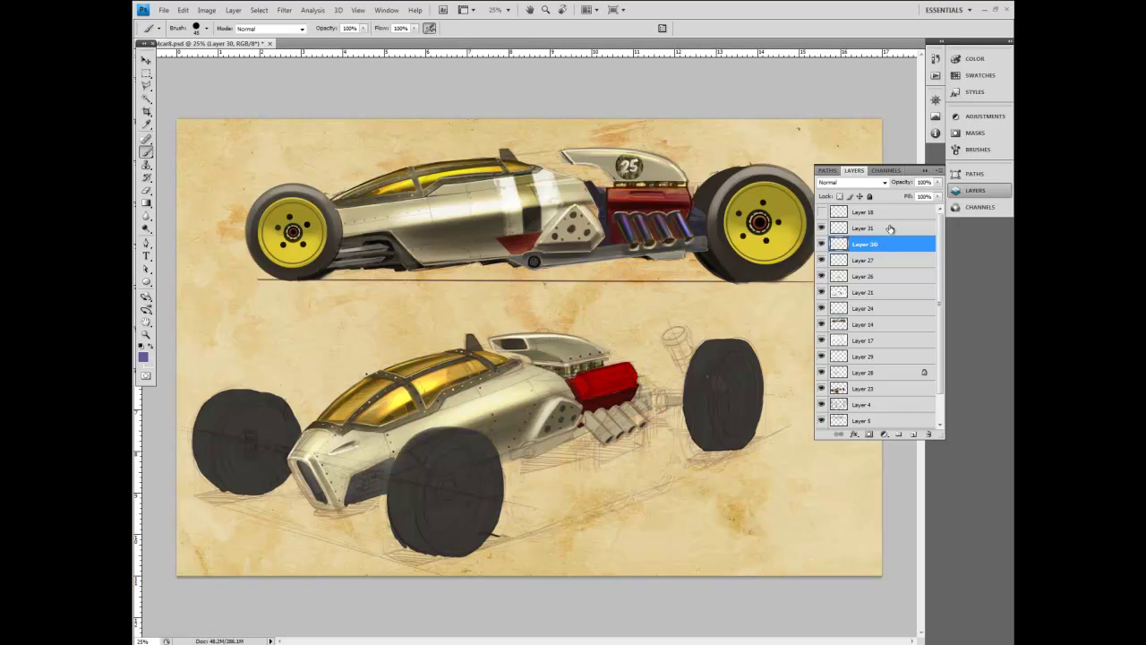
key([)
drag(588, 417, 606, 436)
Step: Darken the brush colour to #303151 and shade the lower car's front exhaust pipe
click(142, 357)
click(316, 333)
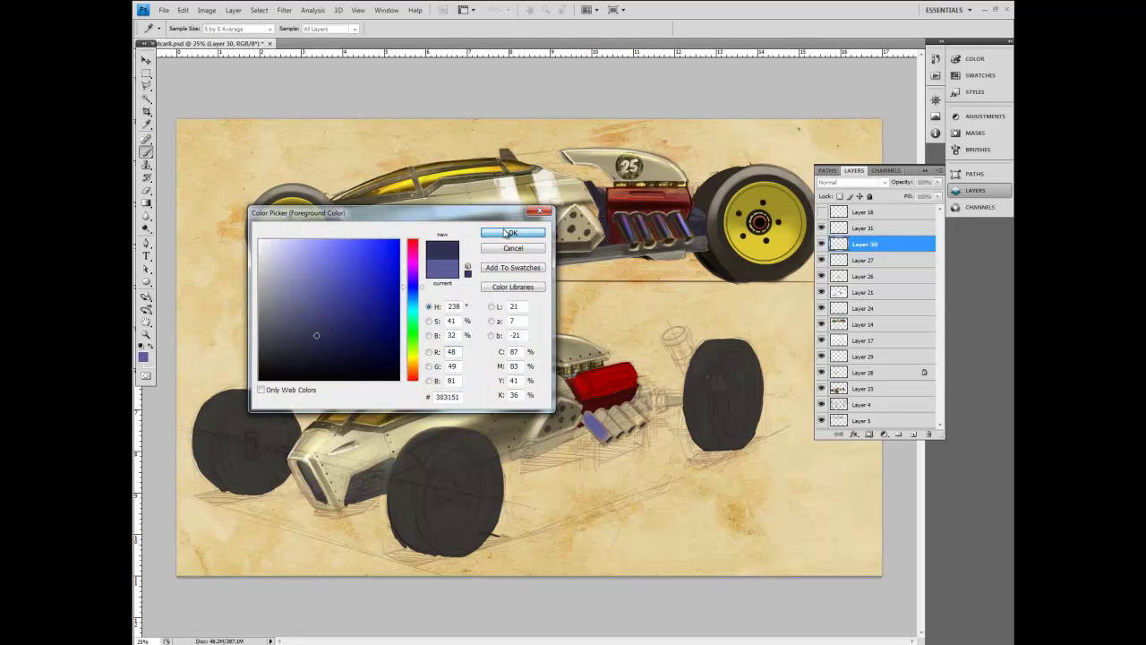
click(512, 232)
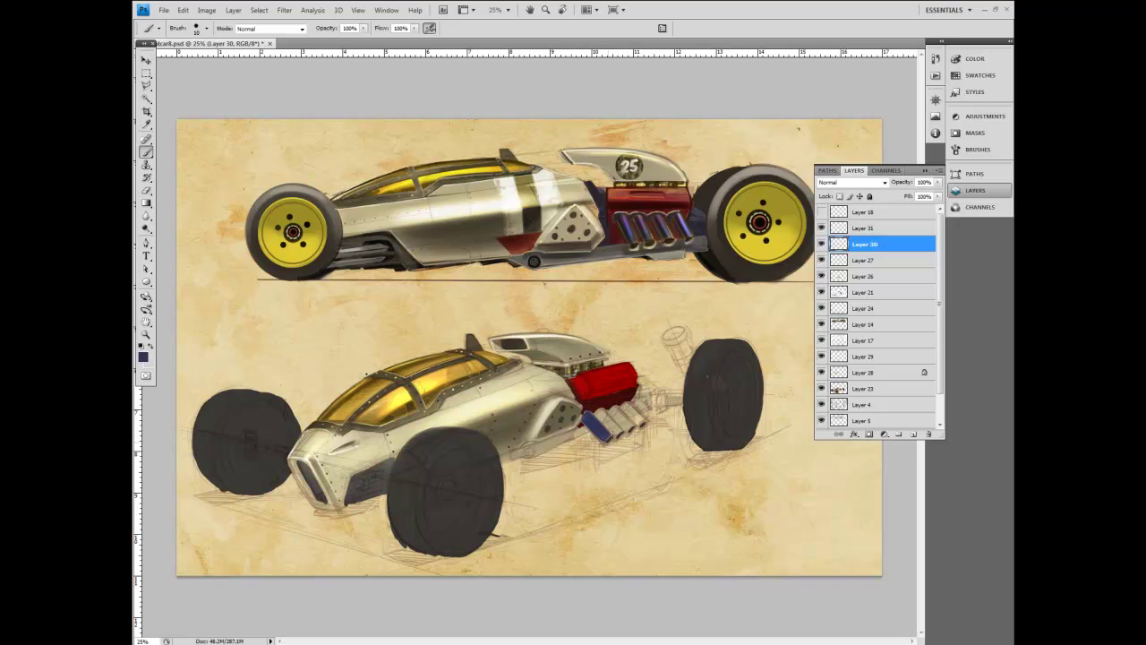
Step: Enlarge the brush and paint the lower car's remaining exhaust pipes in the dark violet-blue
key(bracketright)
key(bracketright)
key(bracketright)
drag(602, 414, 617, 428)
mouse_move(627, 415)
mouse_down()
mouse_move(616, 411)
mouse_move(620, 423)
mouse_up()
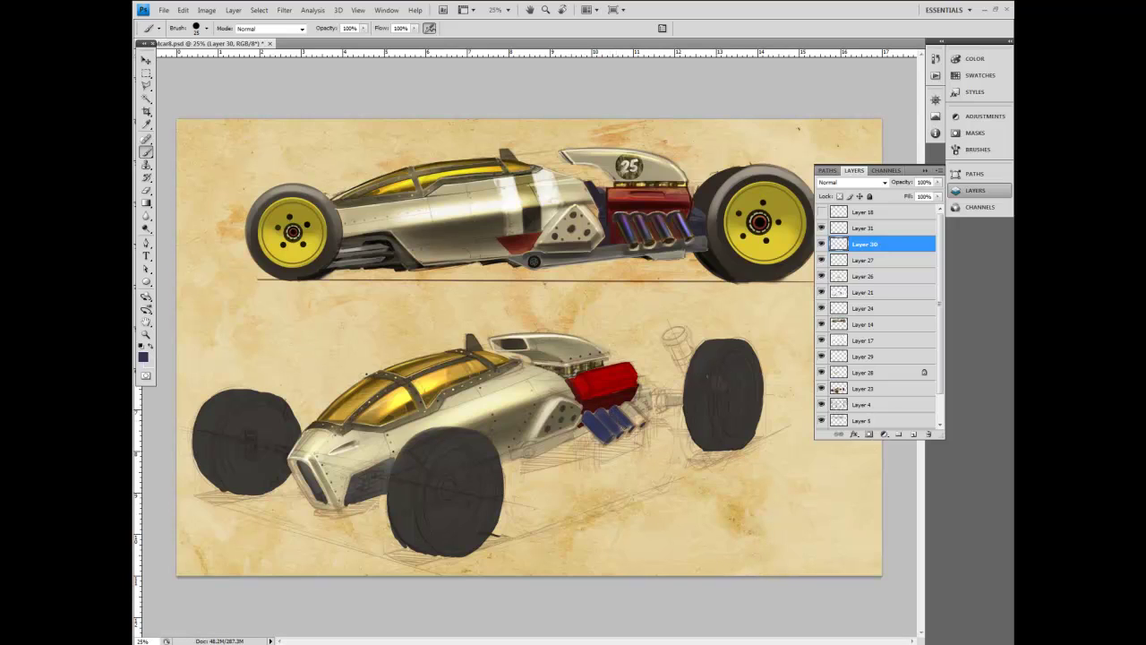
key(bracketleft)
key(bracketleft)
key(bracketright)
key(bracketright)
mouse_move(625, 413)
mouse_down()
mouse_move(638, 426)
mouse_move(637, 410)
mouse_up()
key(bracketleft)
key(bracketleft)
Step: Sample near-black from the side view's exhausts and paint shadows between the lower car's exhaust pipes
click(146, 123)
click(644, 223)
click(146, 150)
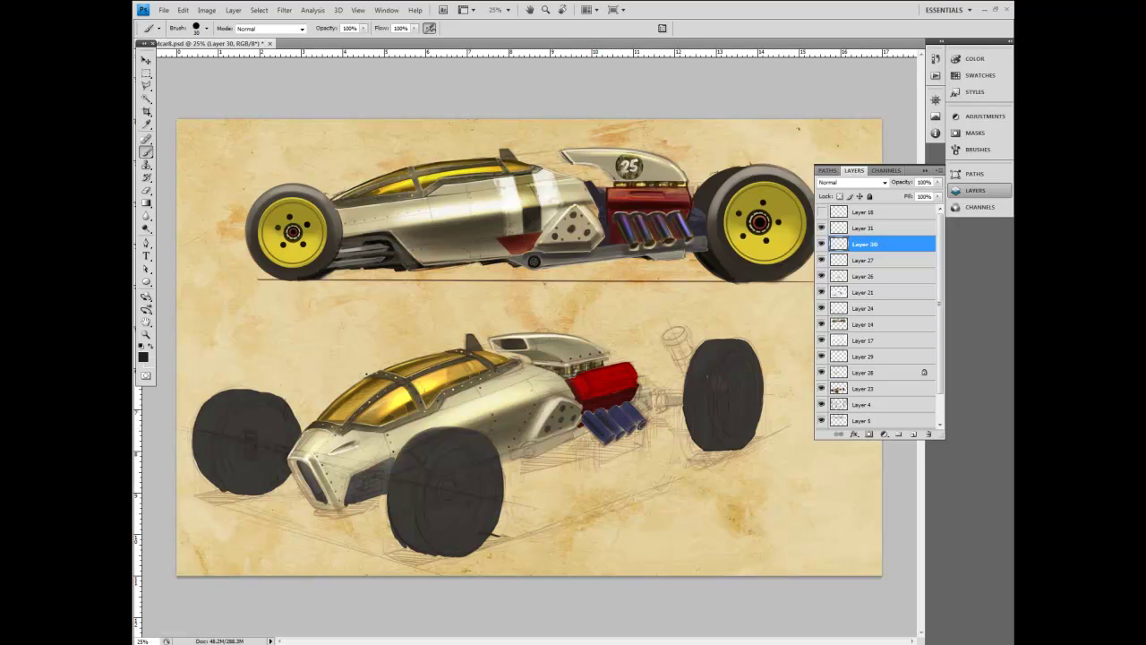
drag(626, 407, 638, 422)
key(bracketleft)
key(bracketleft)
key(bracketleft)
Step: Choose a light blue brush colour and set the brush mode to Color Dodge
click(146, 124)
click(142, 357)
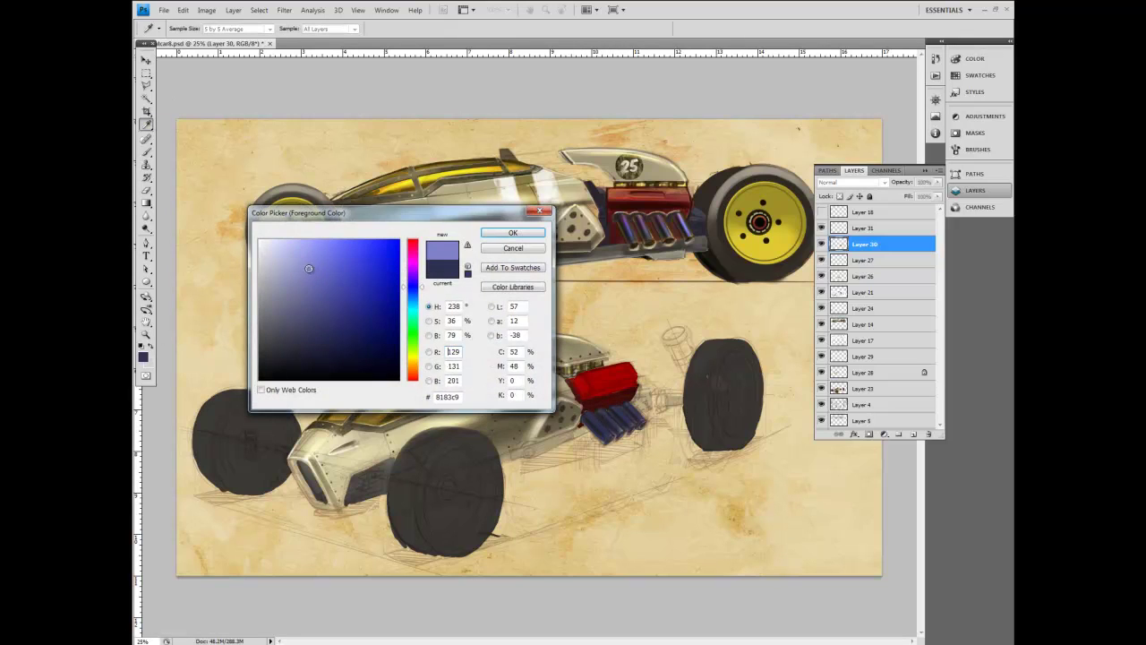
drag(309, 269, 277, 278)
drag(420, 287, 420, 293)
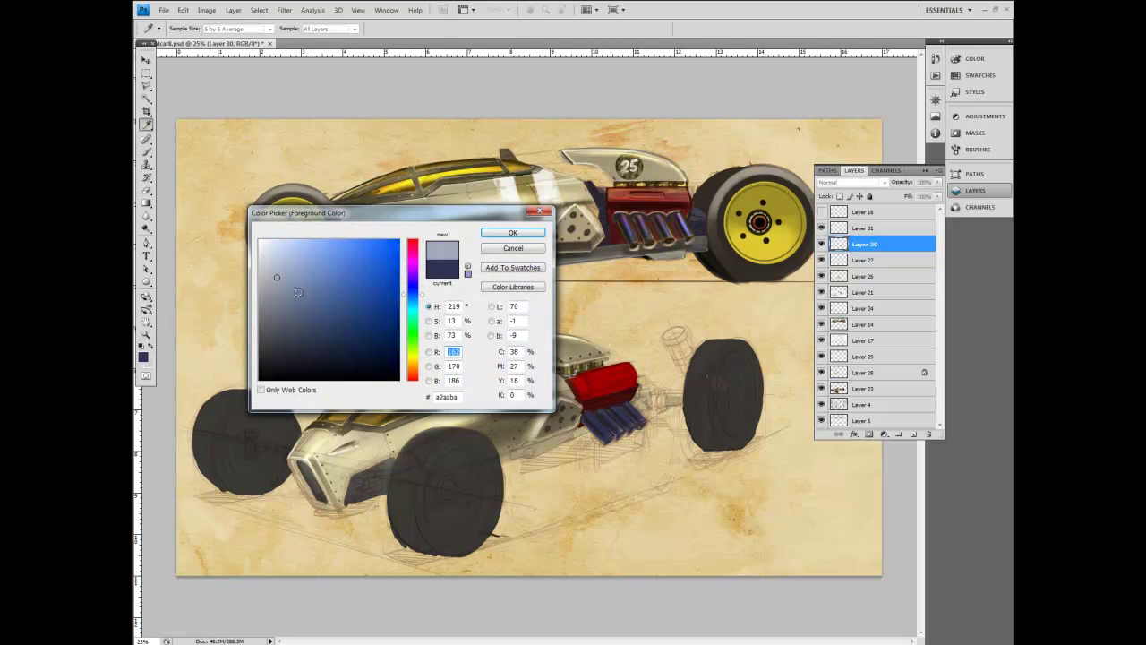
click(513, 232)
key(b)
click(273, 29)
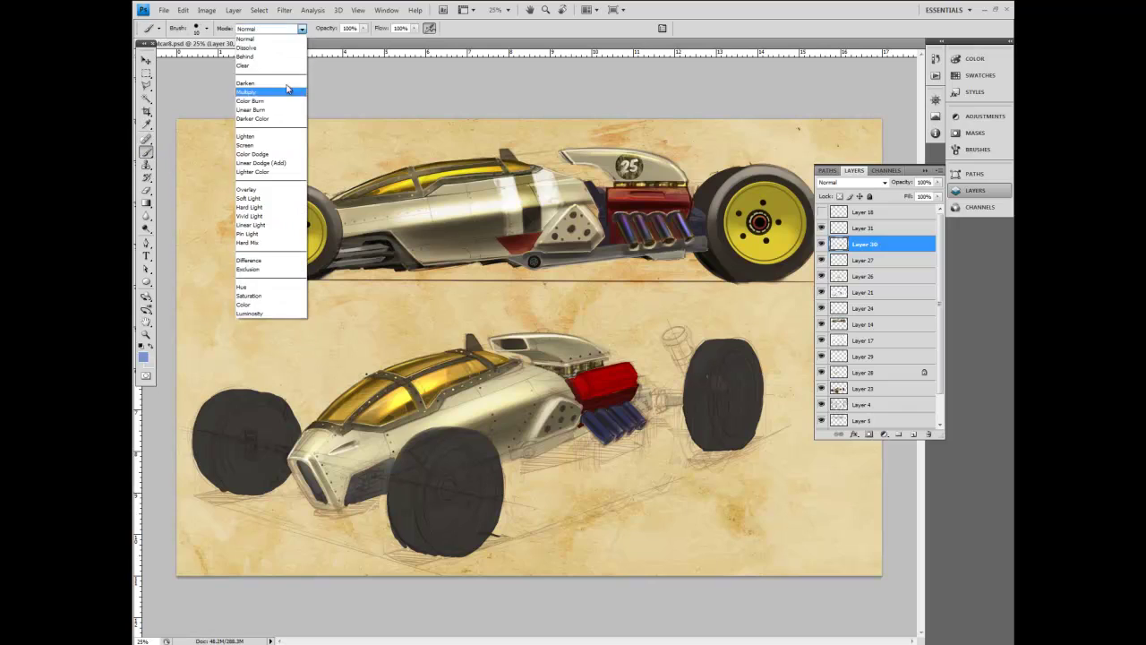
click(255, 154)
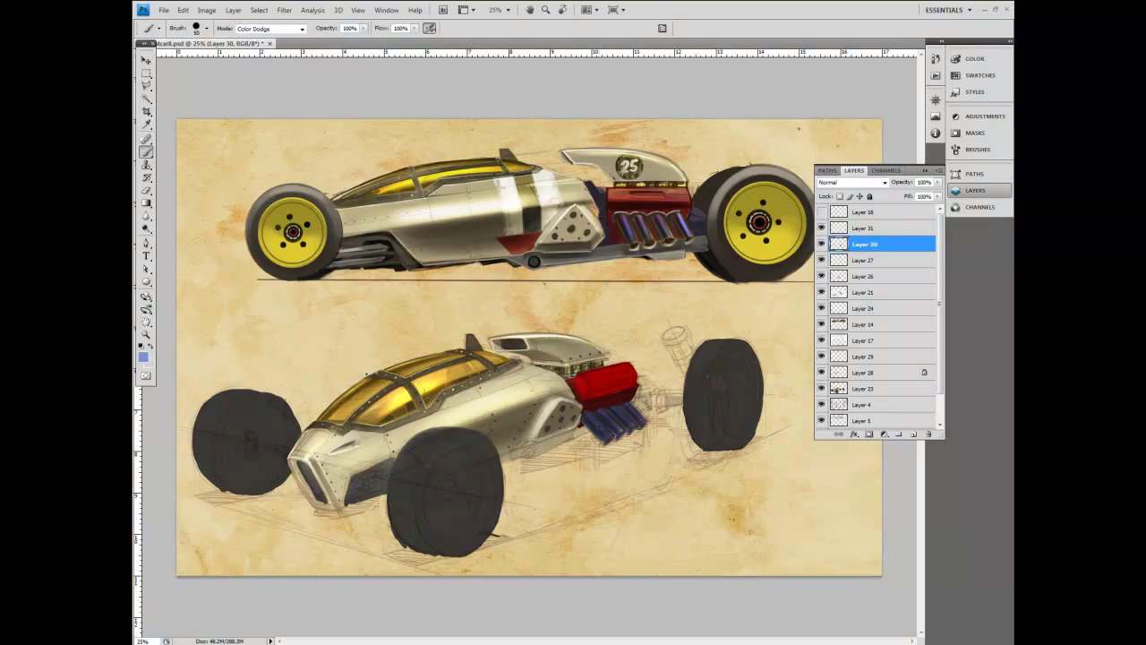
Step: Sample the dark purple from the side view's exhausts and set the brush mode to Normal for tinting the lower car's pipes
click(146, 124)
click(627, 217)
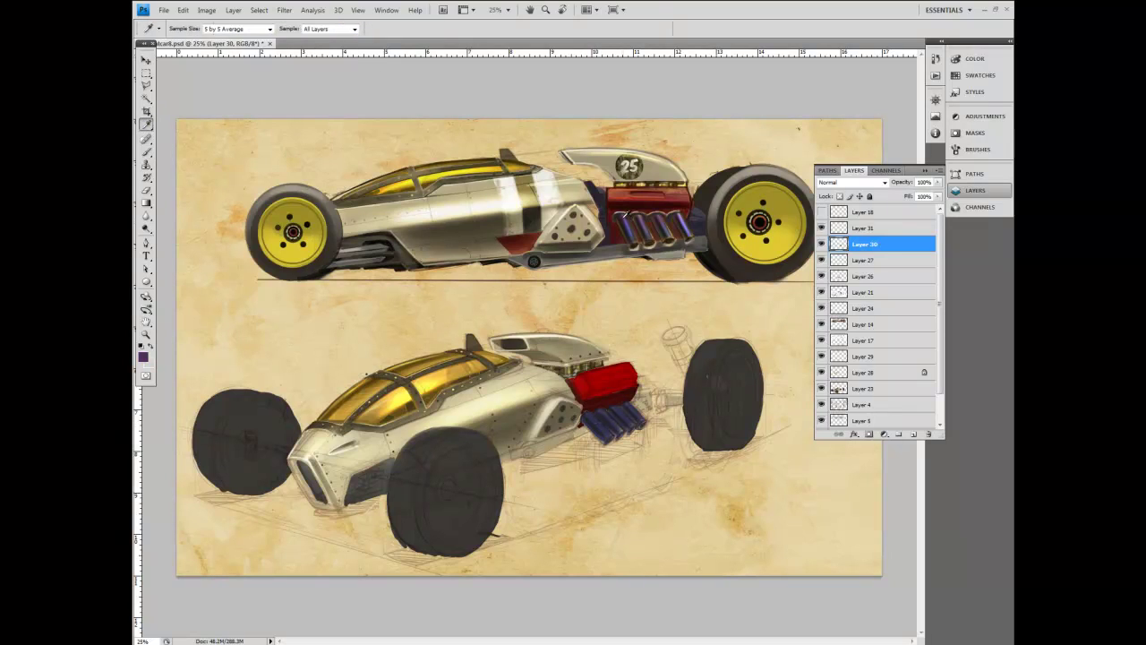
click(147, 151)
key(bracketright)
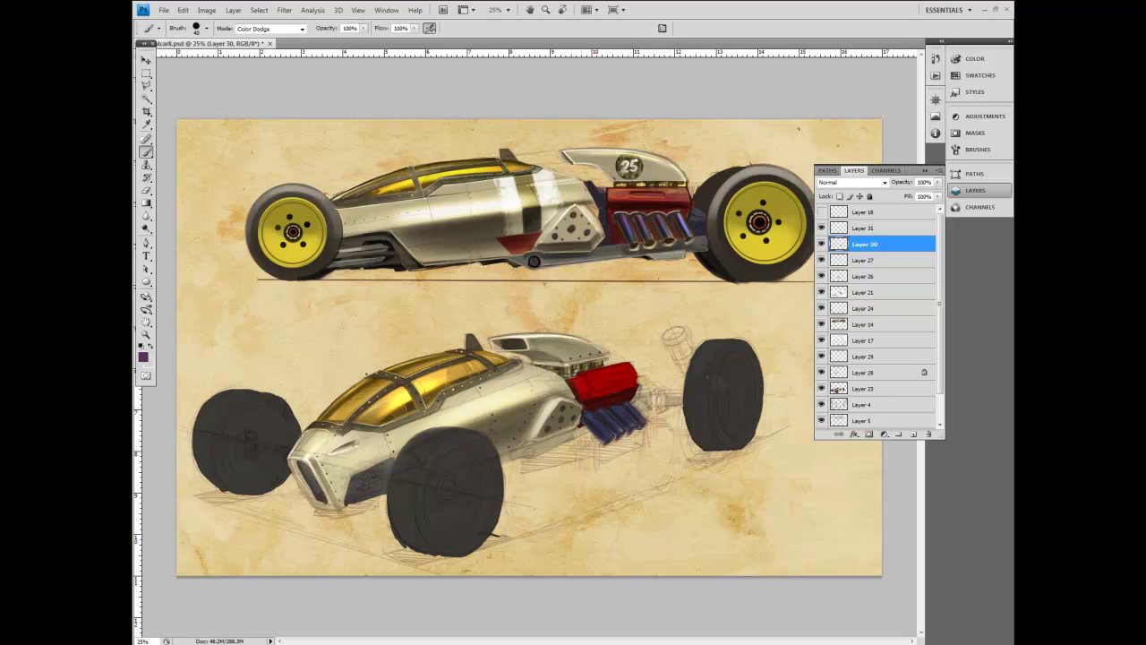
click(303, 28)
click(255, 38)
Step: Choose a light blue and paint glowing highlights along the lower car's exhaust pipes in Color Dodge mode
click(143, 356)
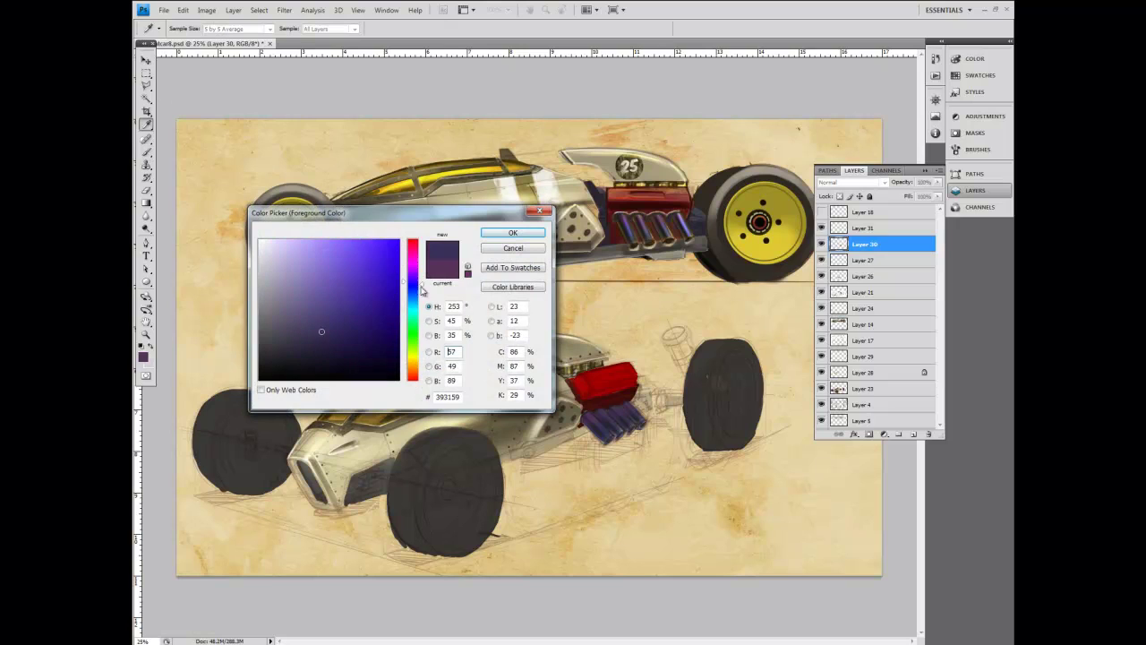
drag(422, 287, 422, 290)
mouse_move(315, 273)
mouse_down()
mouse_move(306, 265)
mouse_move(288, 278)
mouse_up()
drag(422, 290, 423, 297)
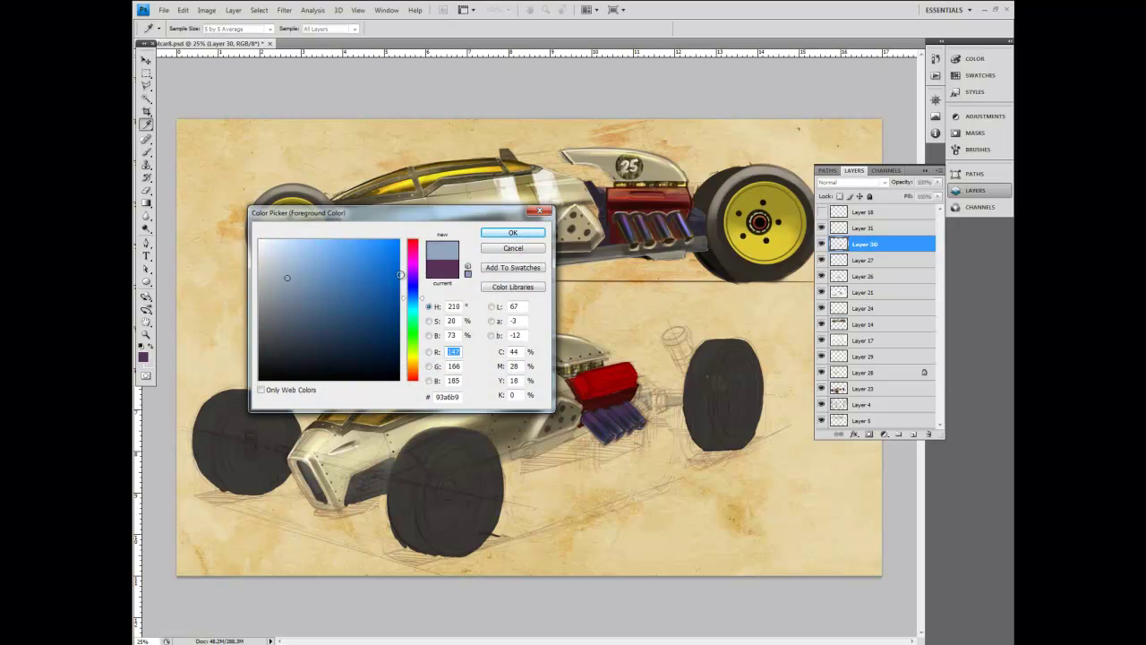
click(323, 264)
key(Return)
click(302, 29)
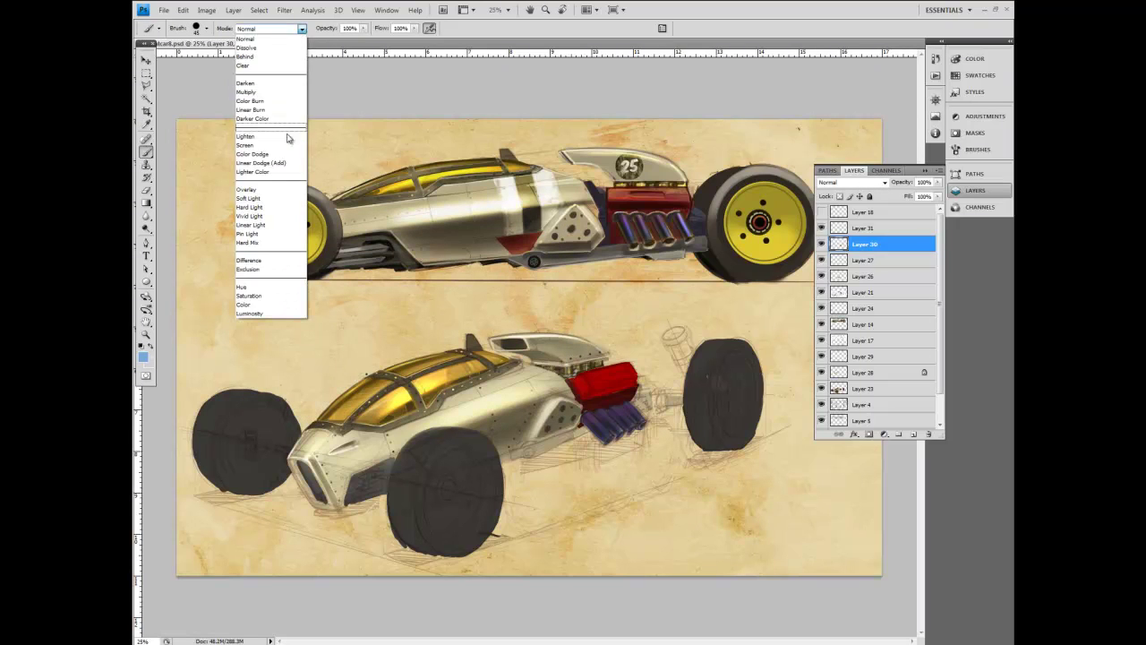
click(255, 154)
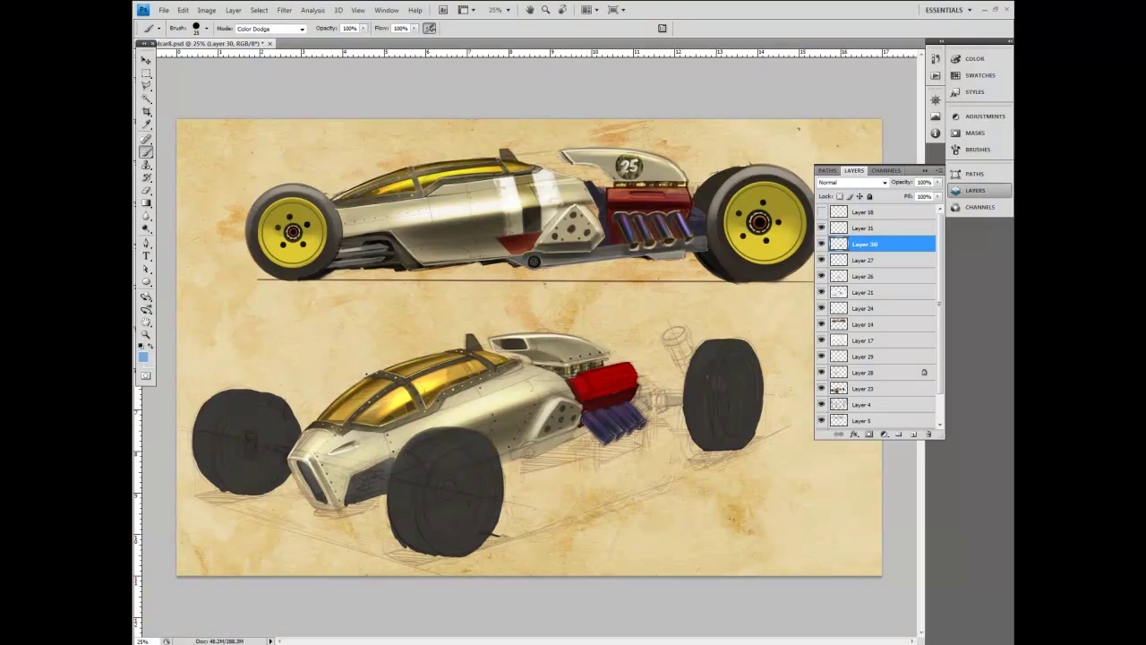
drag(591, 417, 602, 429)
drag(601, 411, 615, 425)
Step: Shrink the brush, sample dark grey from the side view's front tyre and set the brush mode to Normal
key(bracketleft)
key(bracketleft)
click(147, 124)
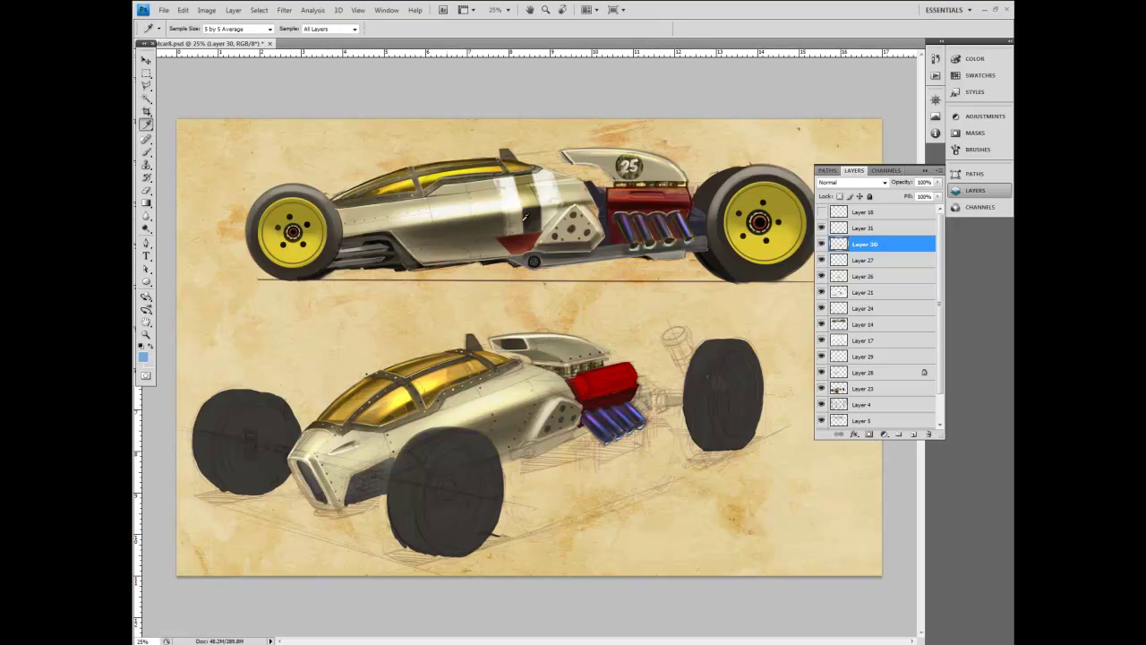
click(269, 191)
click(146, 151)
click(303, 28)
click(259, 34)
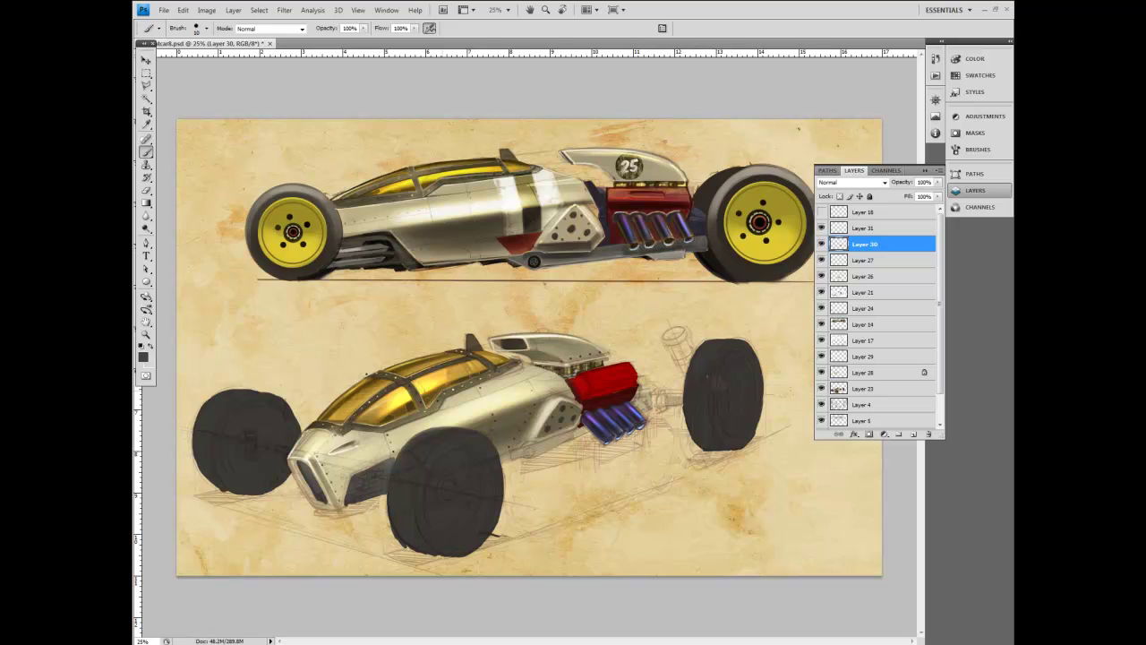
Step: Sample near-black from the side view's exhausts and set a smaller brush to Darken mode
click(147, 124)
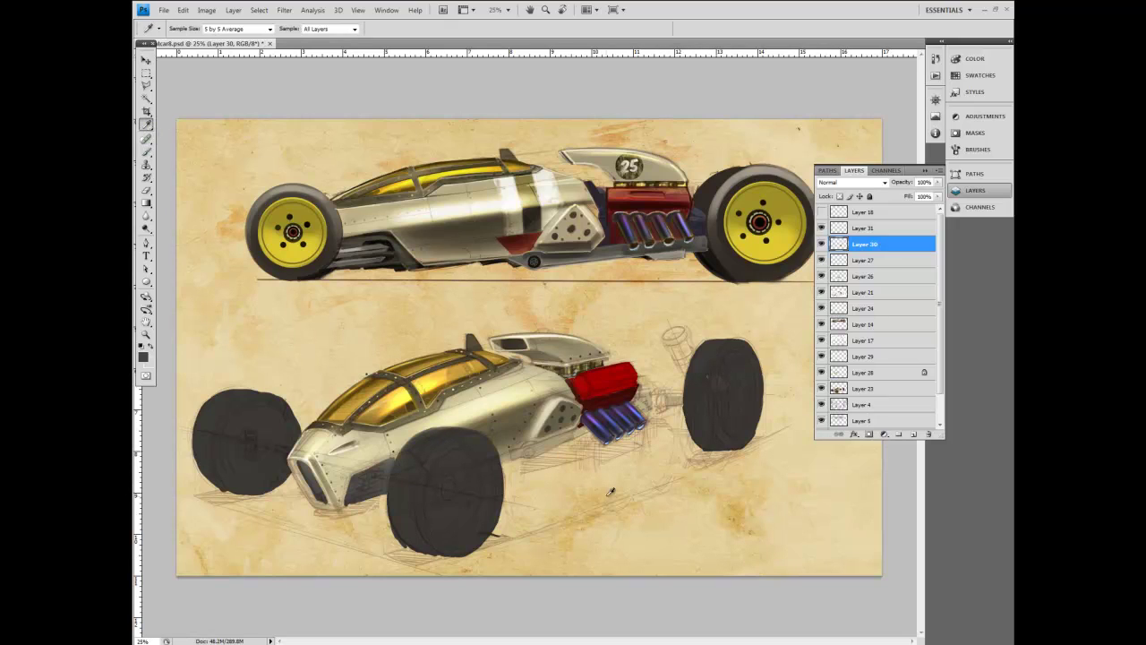
click(625, 231)
click(146, 152)
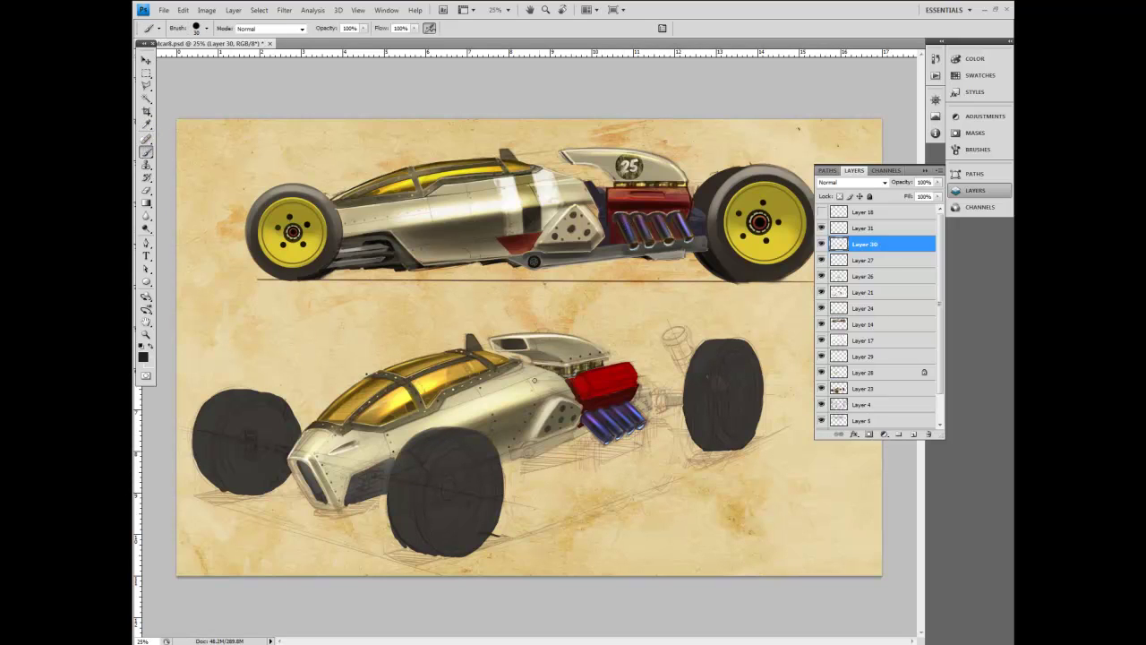
click(285, 29)
click(326, 90)
key(bracketleft)
click(268, 27)
click(245, 83)
Step: Sample dark red from the engine's lower edge and paint shading on the lower car's red engine block in Normal mode
click(147, 125)
click(597, 403)
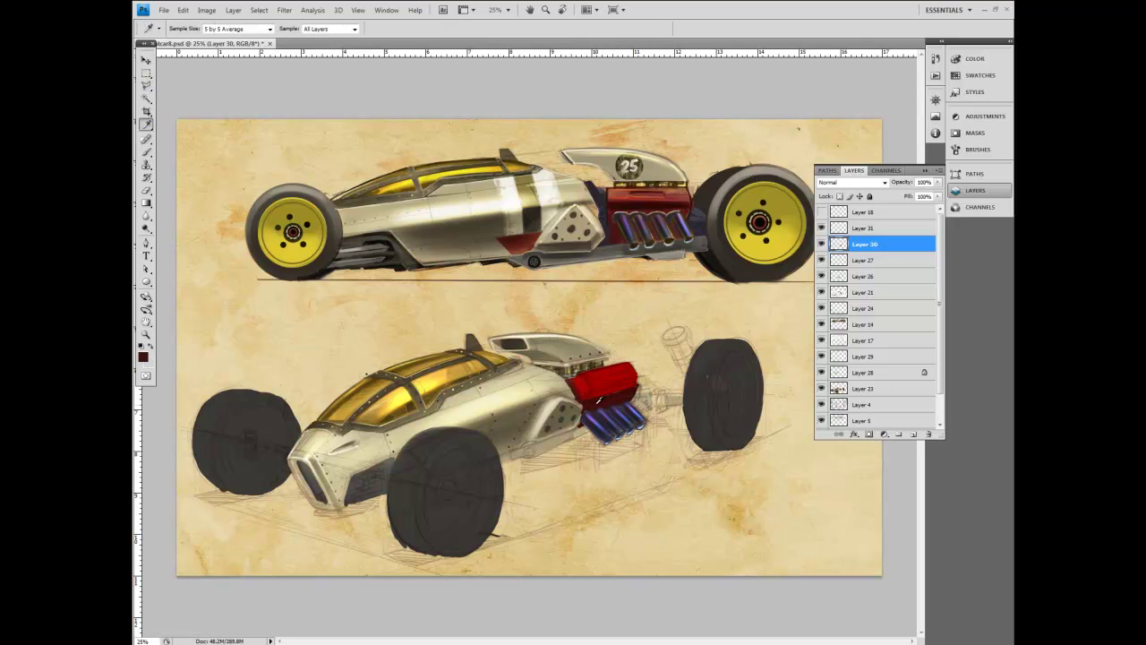
click(146, 151)
click(268, 28)
click(260, 39)
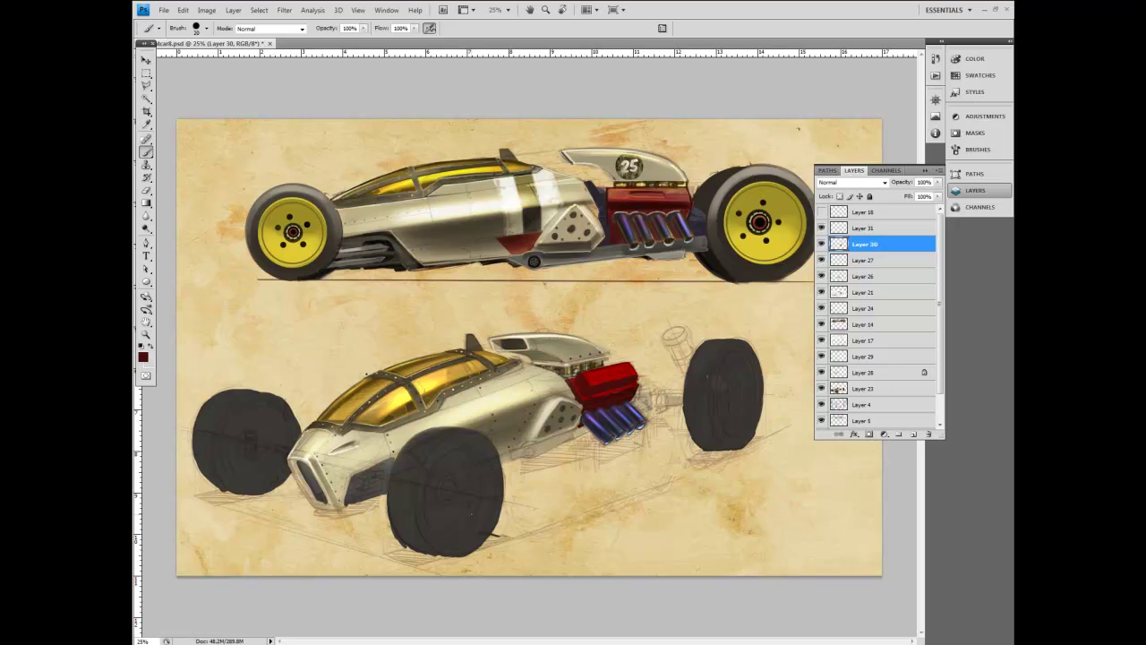
click(147, 242)
click(147, 152)
click(164, 10)
click(328, 76)
click(163, 10)
click(331, 85)
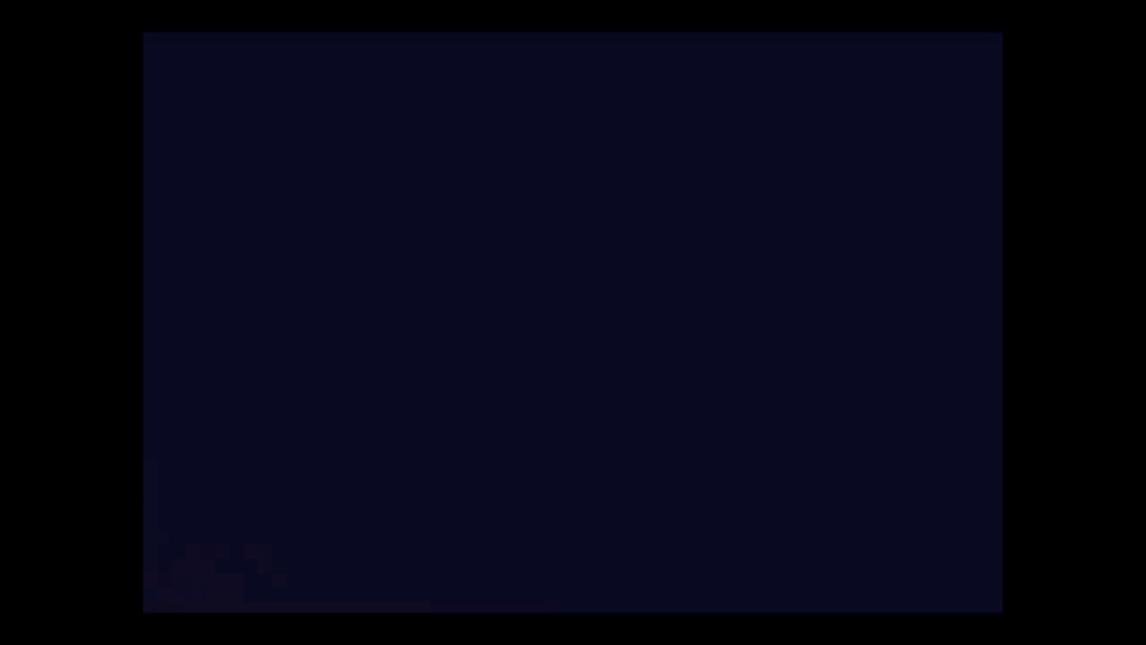